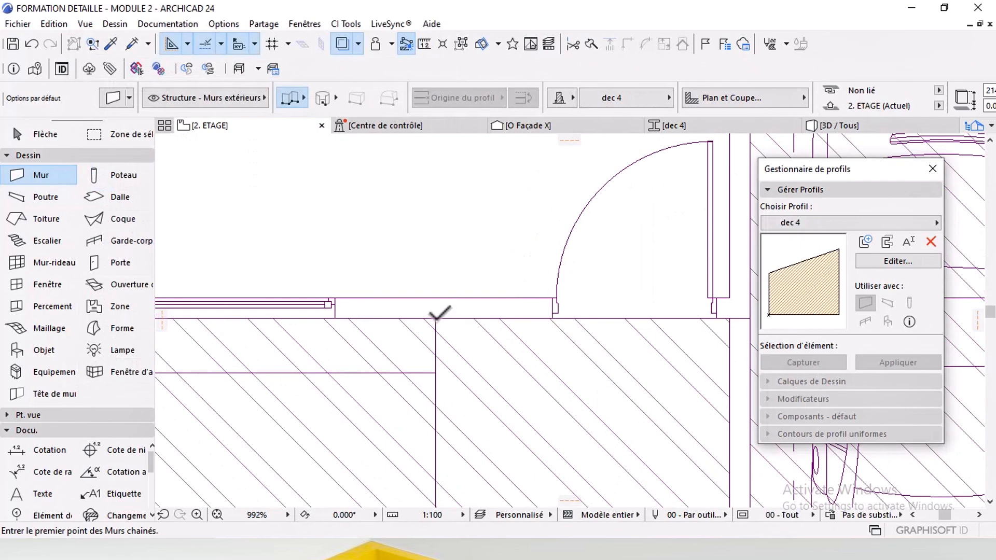
# Step: Place the dec 4 profile wall on the 2. ETAGE plan, 15.00 long across the wall beside the door, and show it in 3D
pyautogui.click(436, 318)
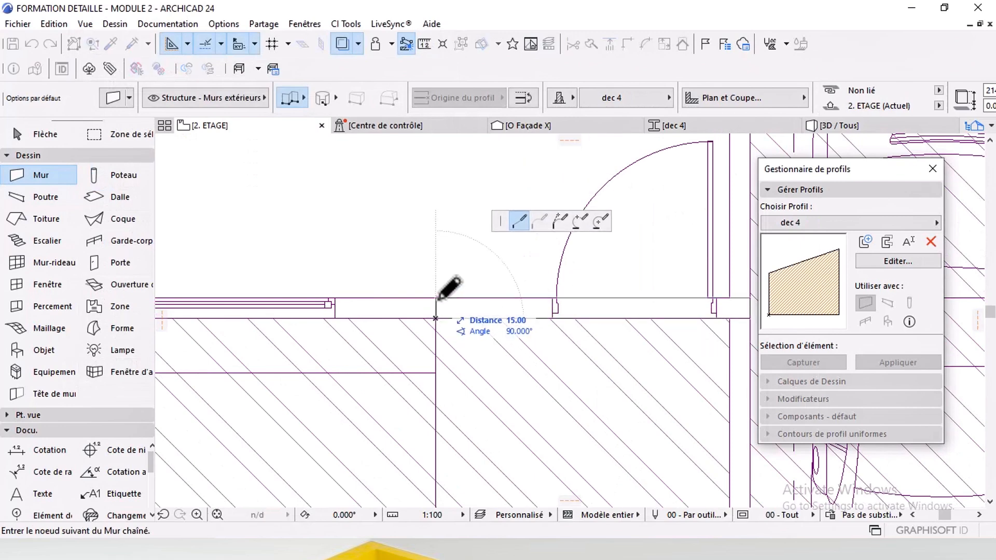
pyautogui.press('Escape')
pyautogui.press('F3')
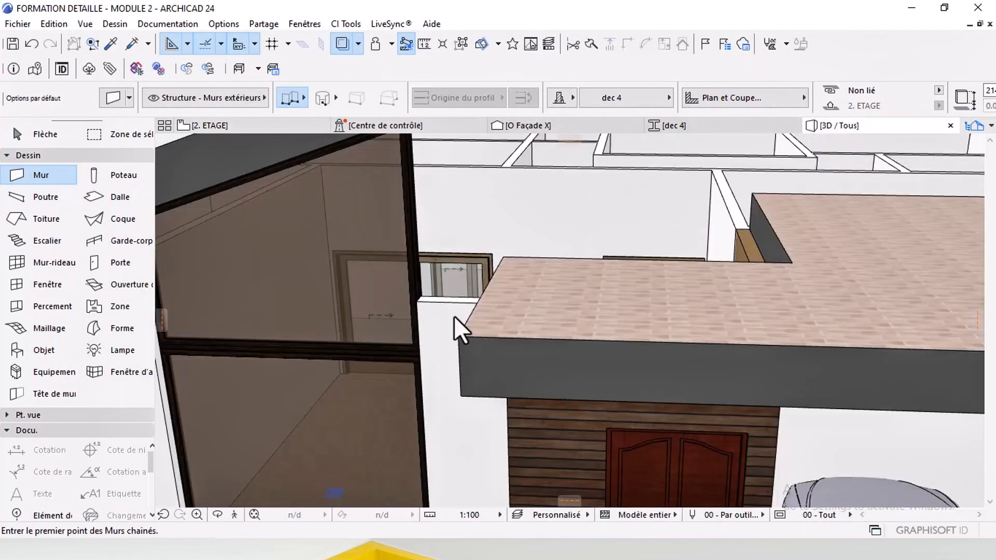
# Step: Move the dec 4 wall up onto the roof slab so its base elevation is 710.00
pyautogui.moveTo(464, 304); pyautogui.dragTo(483, 388, button='middle')
pyautogui.keyDown('shift'); pyautogui.click(538, 340); pyautogui.keyUp('shift')
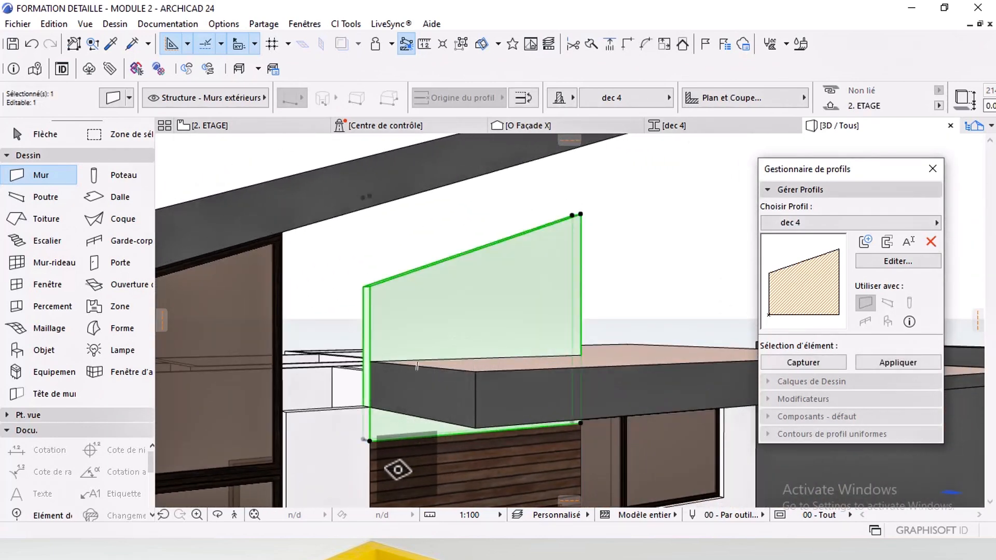
pyautogui.hotkey('ctrl', 'd')
pyautogui.moveTo(488, 358); pyautogui.dragTo(514, 299, button='middle')
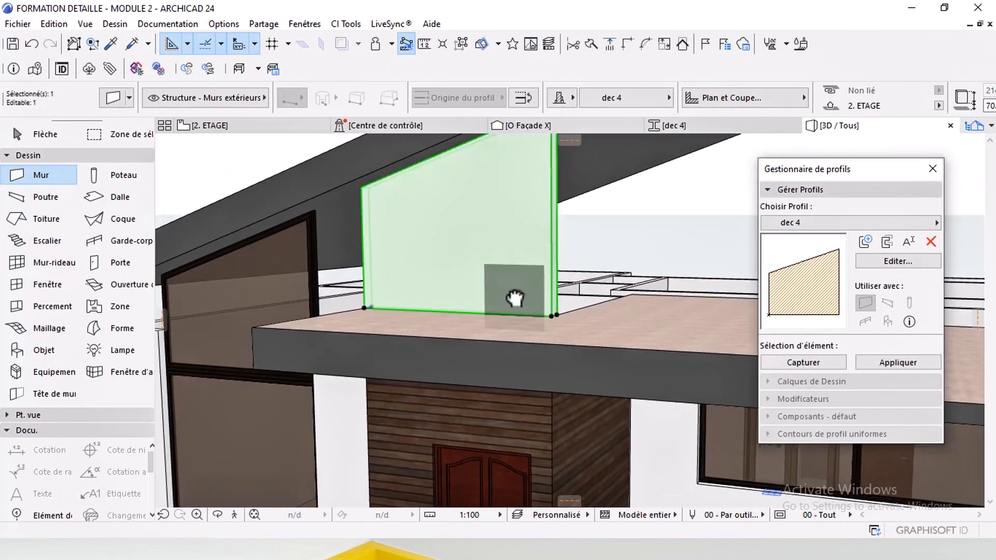
pyautogui.press('Escape')
pyautogui.moveTo(525, 335); pyautogui.dragTo(525, 308, button='middle')
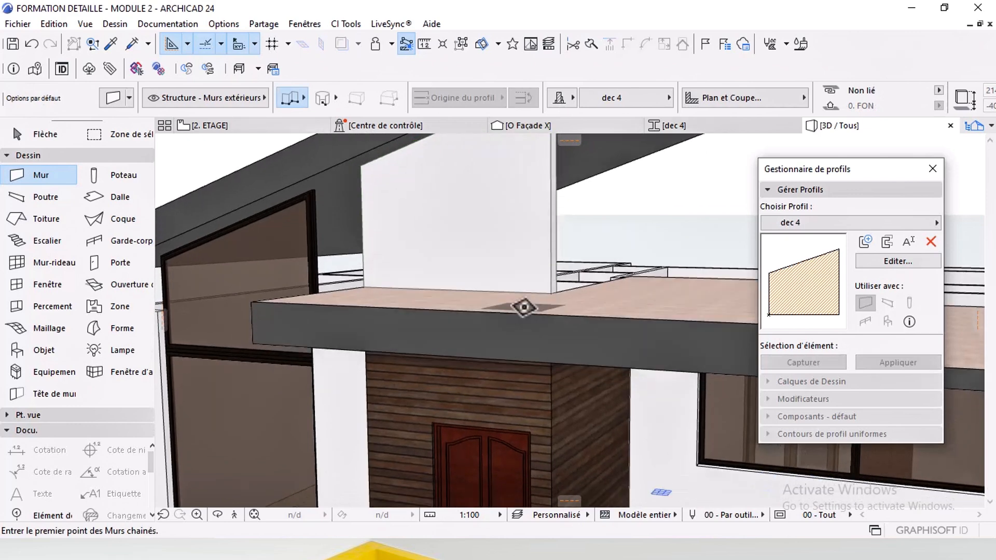
# Step: Check which surface material the wood-clad wall around the entrance door uses, leaving its settings unchanged
pyautogui.click(524, 409)
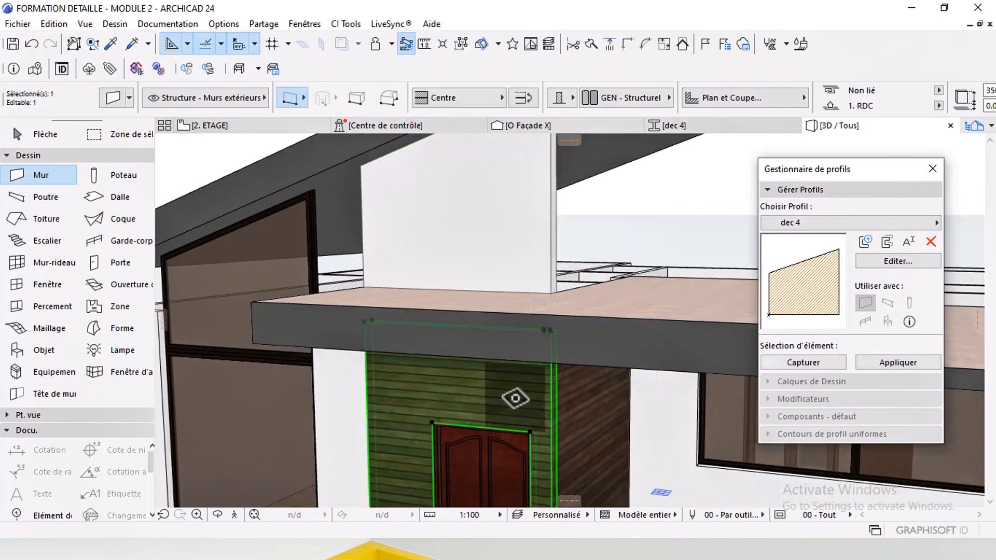
pyautogui.hotkey('ctrl', 't')
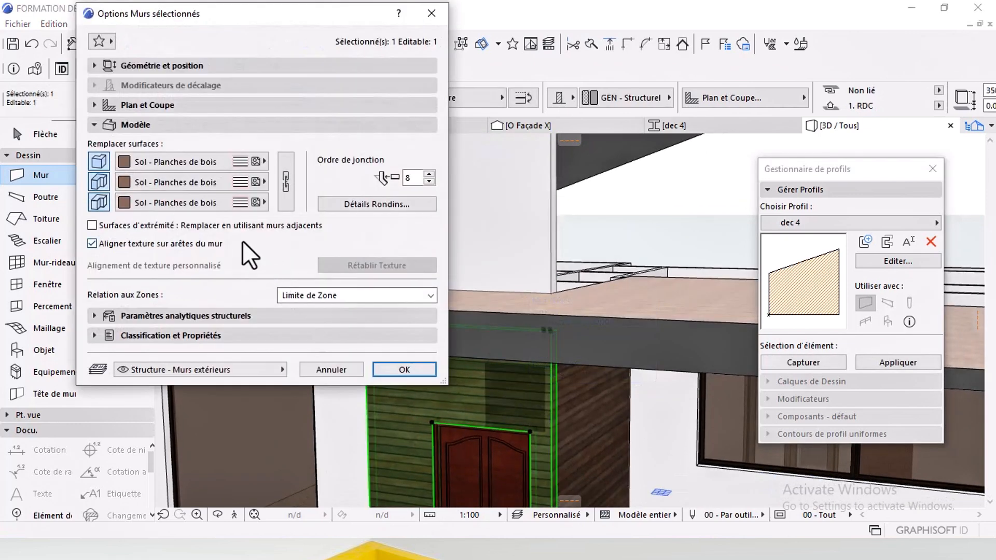
pyautogui.click(153, 166)
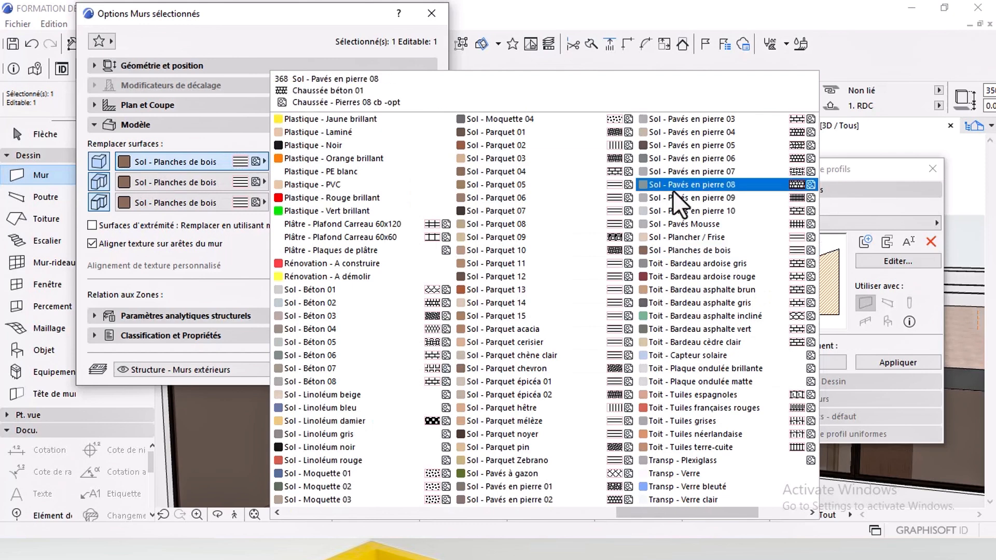
pyautogui.press('Escape')
pyautogui.press('Escape')
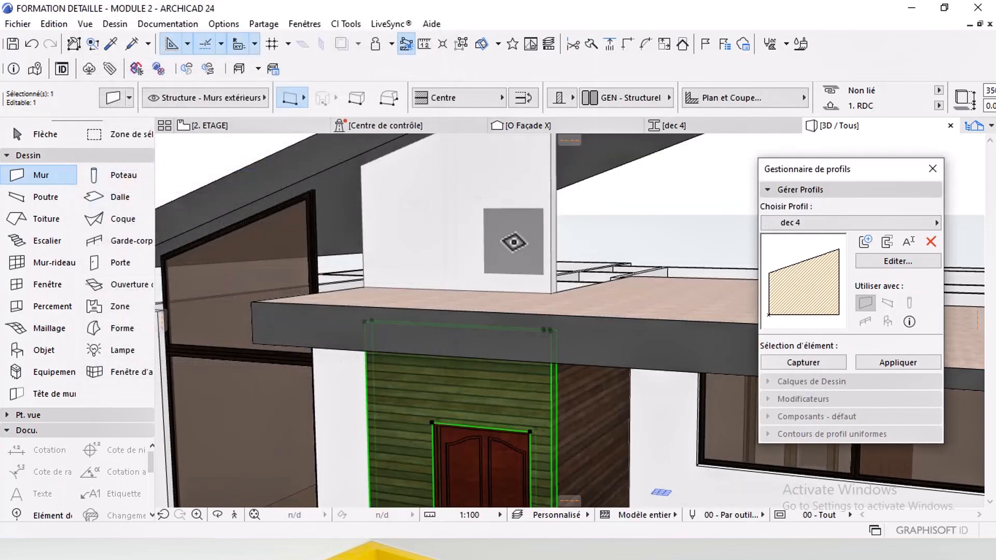
# Step: Override the dec 4 wall's surfaces with Sol - Planches de bois
pyautogui.click(41, 134)
pyautogui.click(480, 193)
pyautogui.doubleClick(480, 193)
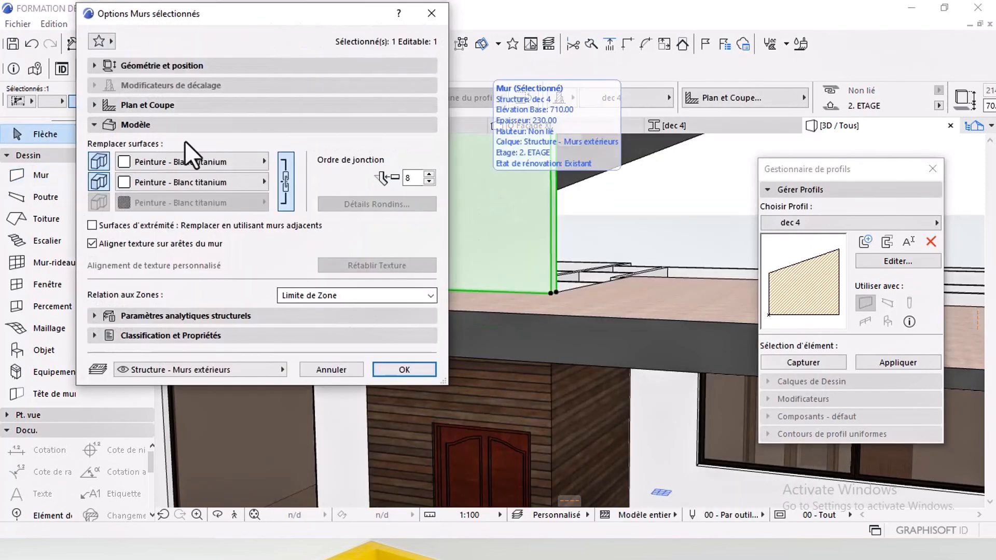
pyautogui.click(182, 158)
pyautogui.scroll(1, 533, 297)
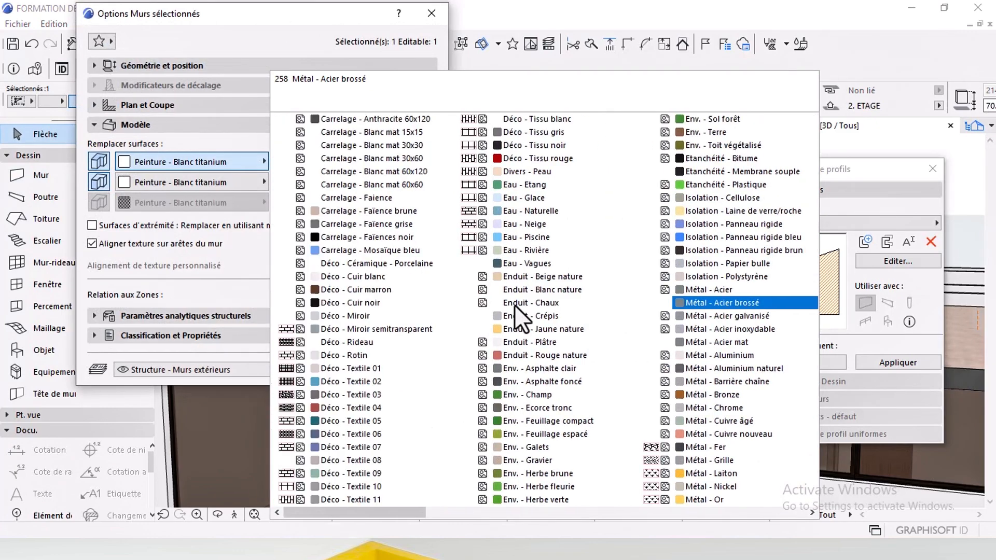
pyautogui.scroll(-6, 514, 304)
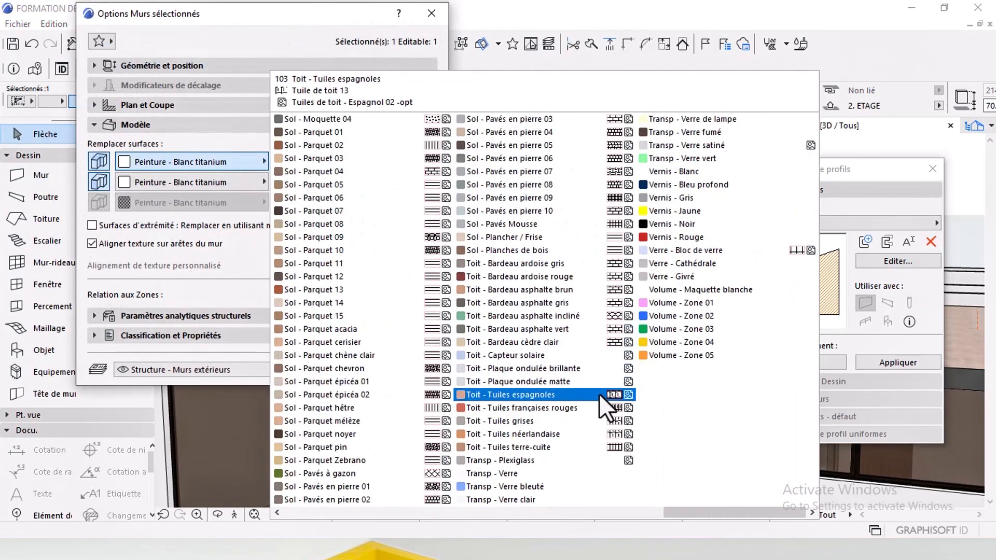
pyautogui.click(580, 249)
pyautogui.click(431, 375)
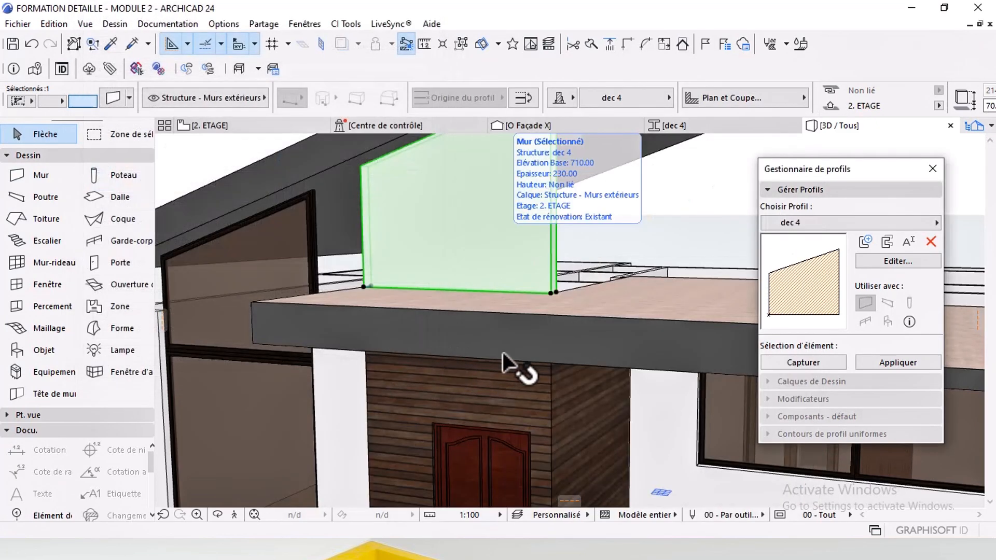
# Step: Copy the sloped-top outline between the glazing and the wood-clad wall on O Façade X and paste it into a new profile
pyautogui.keyDown('shift'); pyautogui.moveTo(571, 279); pyautogui.dragTo(399, 311, button='middle'); pyautogui.keyUp('shift')
pyautogui.click(229, 145)
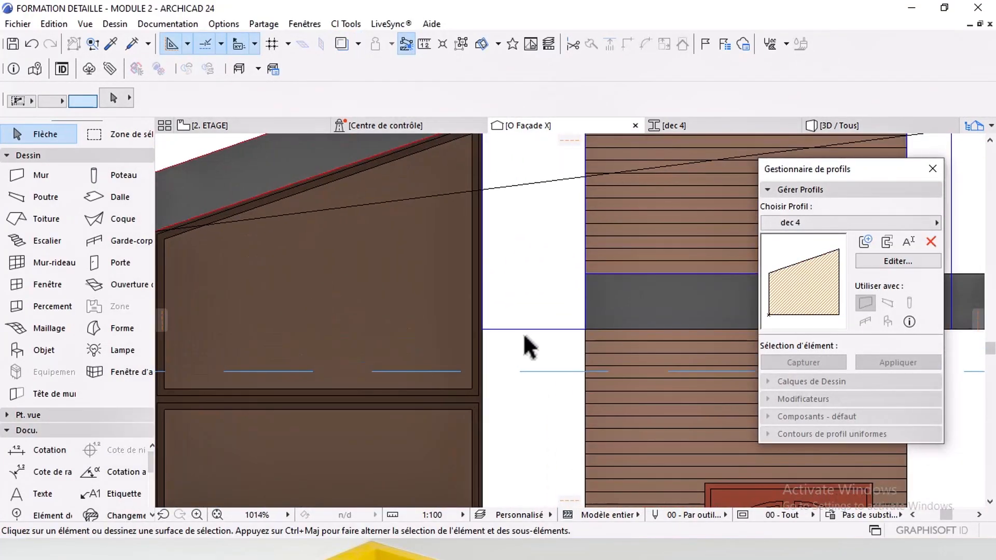
pyautogui.click(523, 329)
pyautogui.scroll(-3, 523, 330)
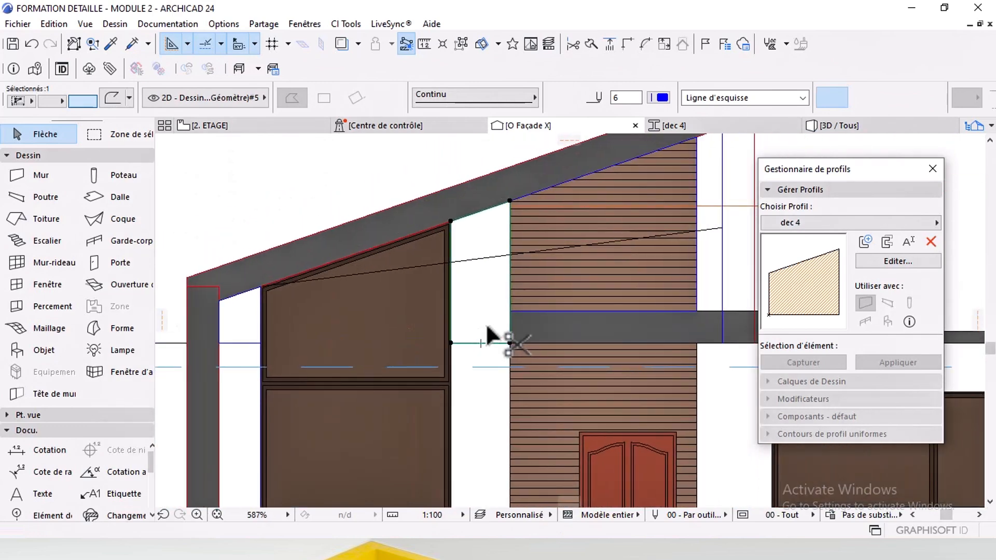
pyautogui.click(870, 226)
pyautogui.click(602, 157)
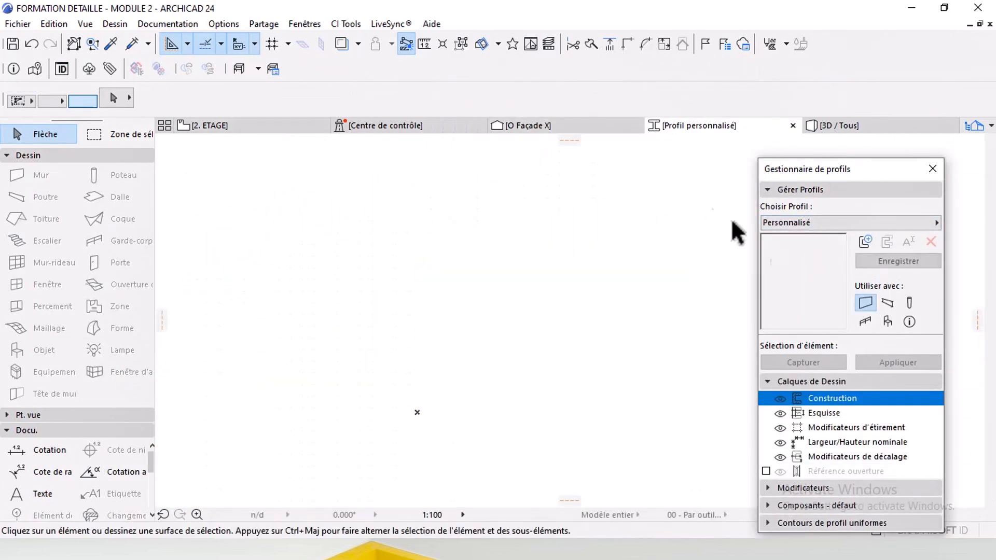
pyautogui.hotkey('ctrl', 'v')
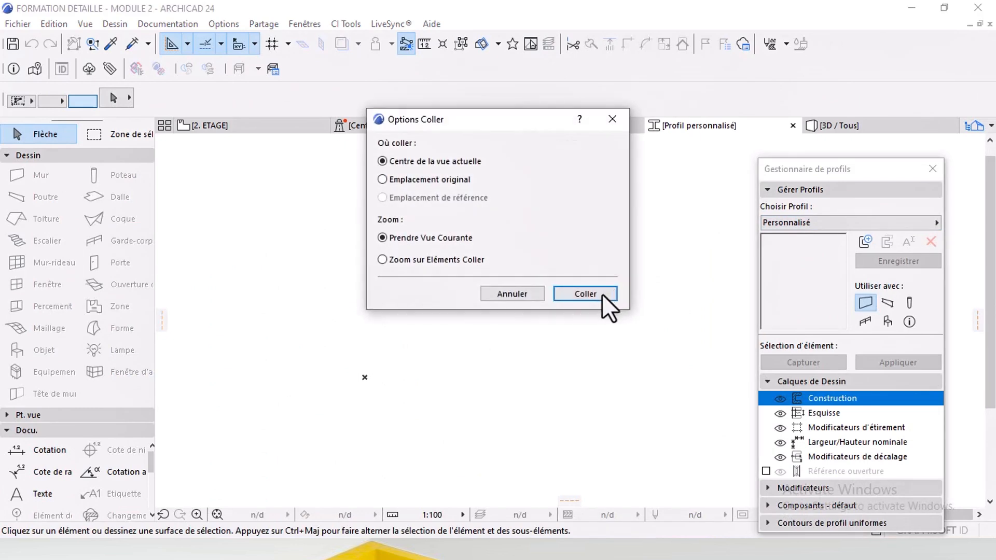
pyautogui.click(602, 294)
# Step: Move the pasted outline so that its lower-left corner sits on the profile origin
pyautogui.click(530, 416)
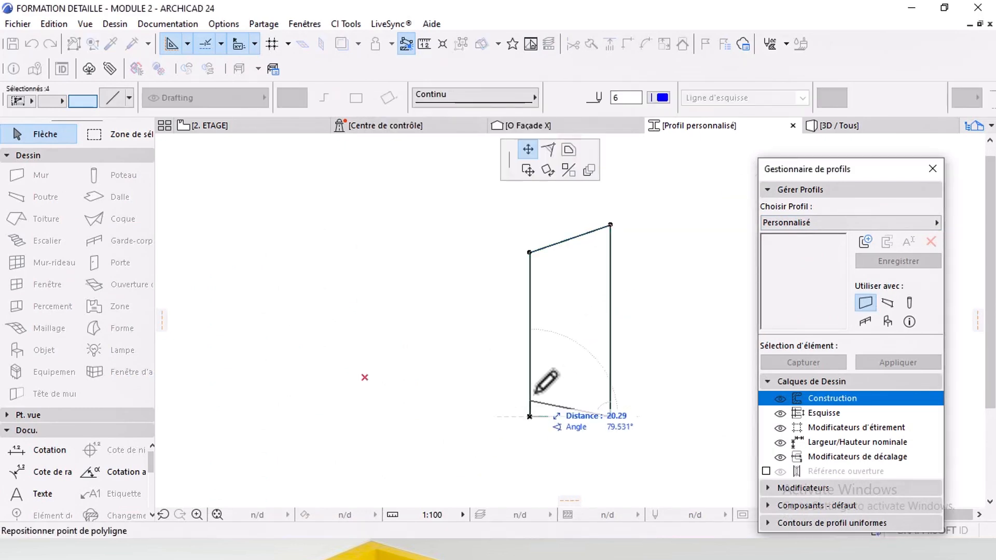
pyautogui.click(528, 170)
pyautogui.scroll(4, 364, 383)
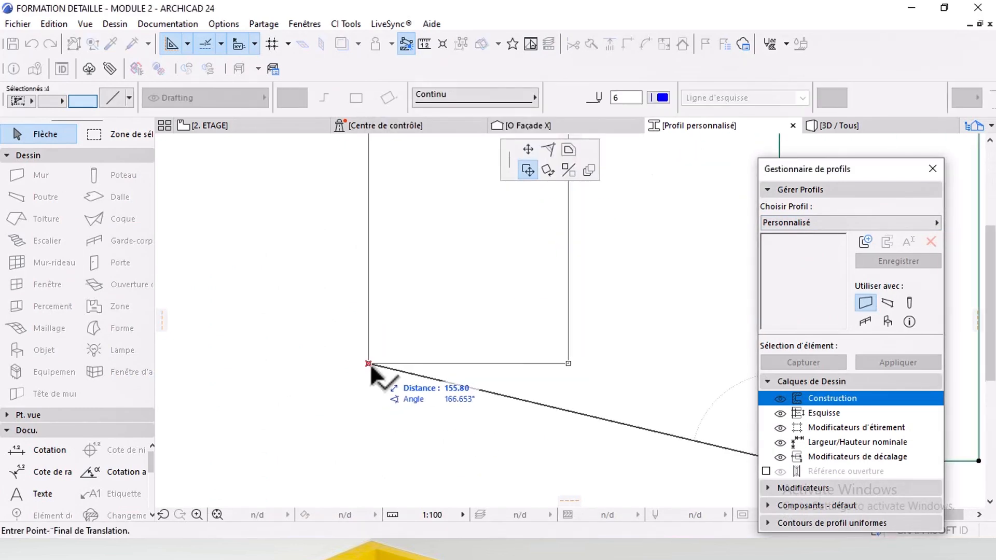
pyautogui.click(369, 364)
pyautogui.scroll(-2, 422, 396)
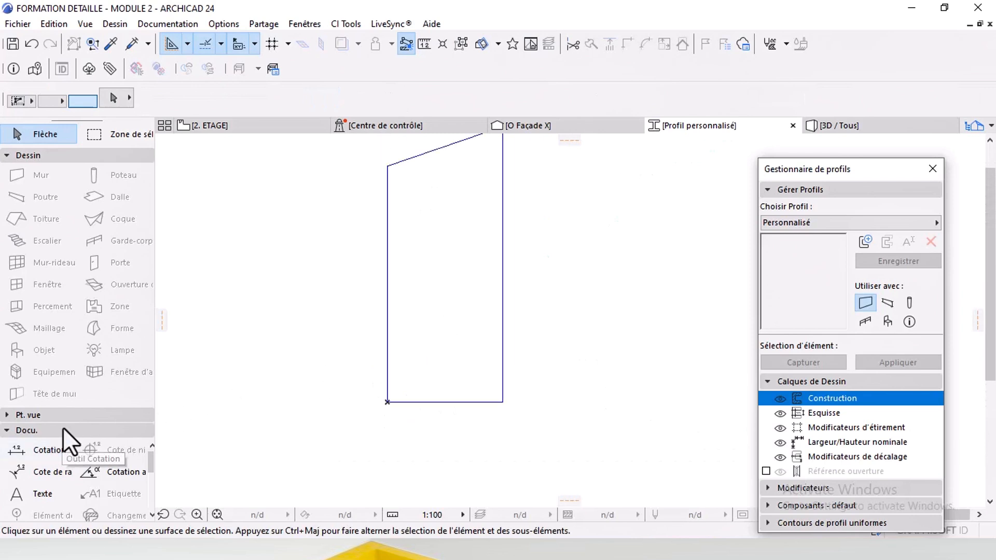
# Step: Fill the outline with a Bois - Massif 01 hatch and save the profile as dec 5
pyautogui.click(28, 155)
pyautogui.click(49, 294)
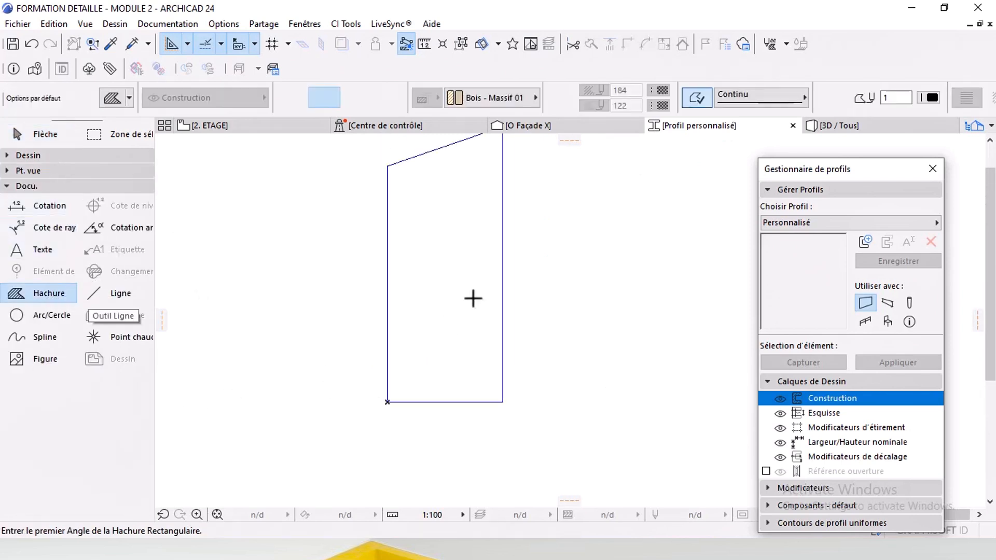
pyautogui.click(450, 297)
pyautogui.click(883, 259)
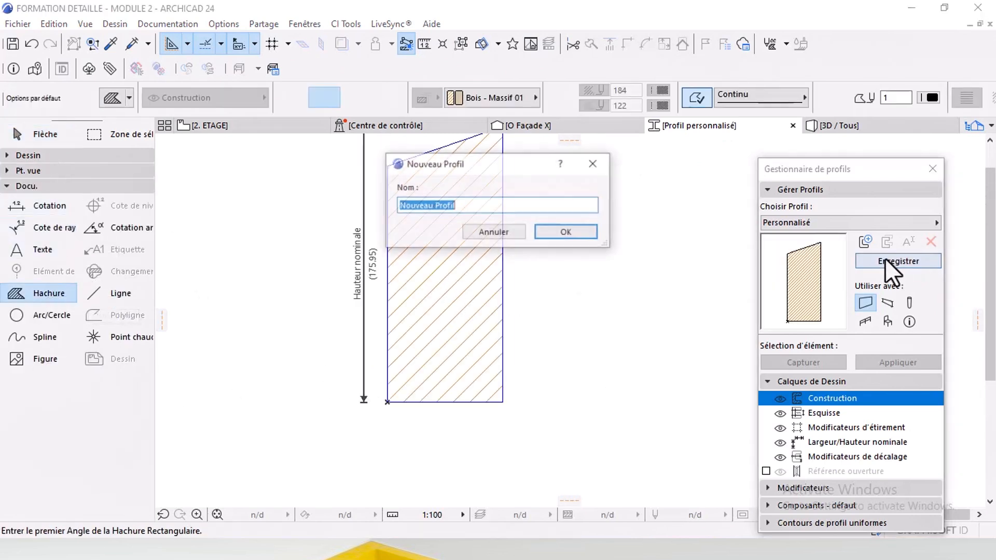
pyautogui.write('dec 5')
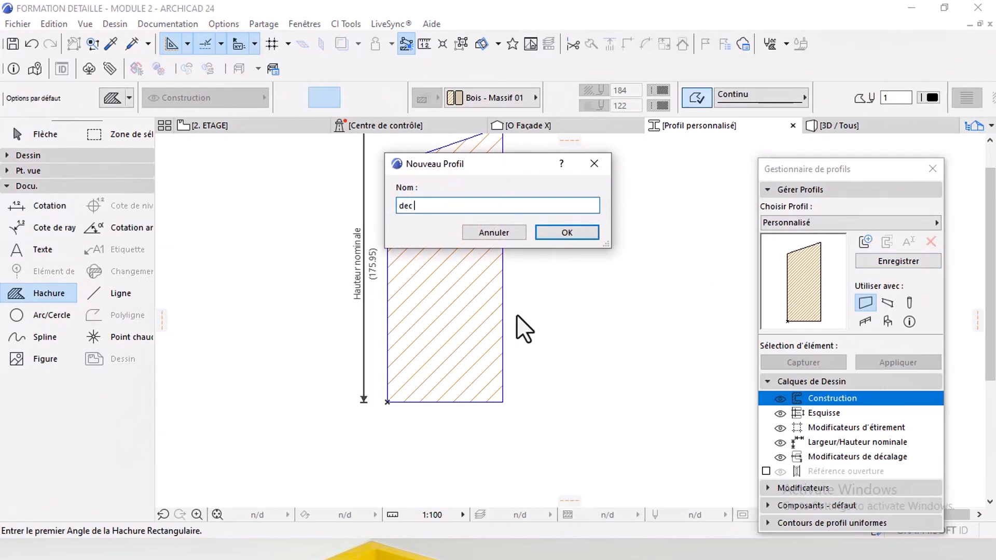
pyautogui.click(571, 234)
# Step: Set the default wall to the dec 5 profile for drawing on the 2. ETAGE plan
pyautogui.click(247, 127)
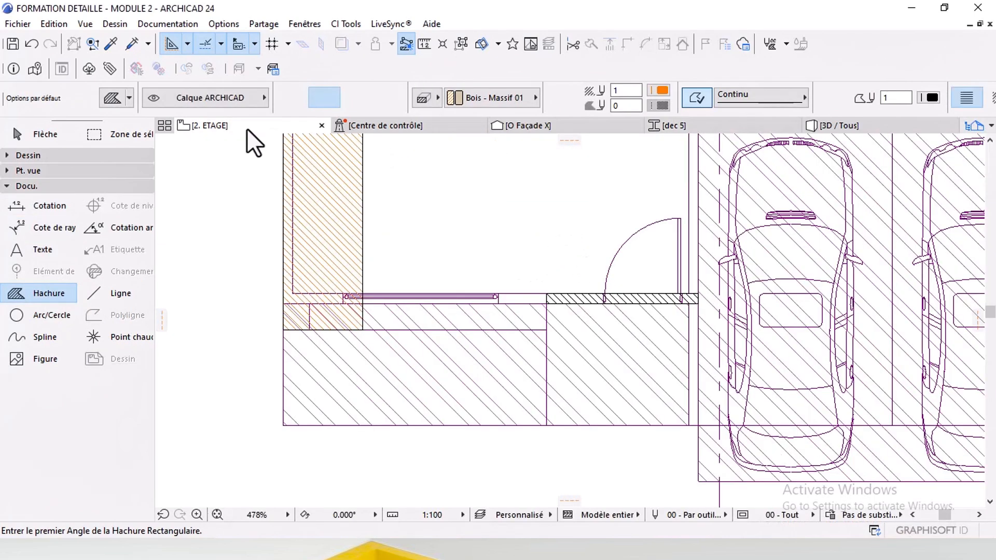
pyautogui.scroll(7, 514, 299)
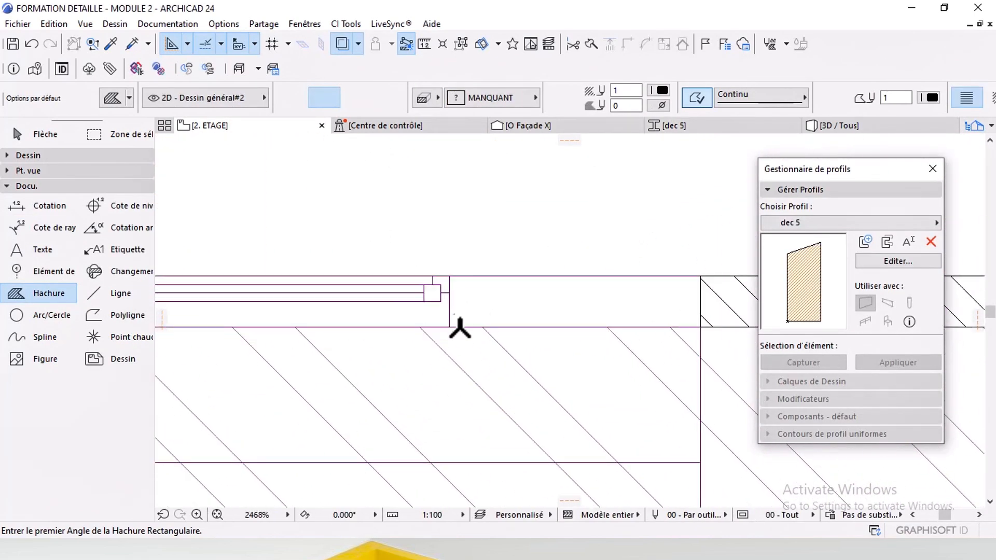
pyautogui.click(44, 166)
pyautogui.click(58, 156)
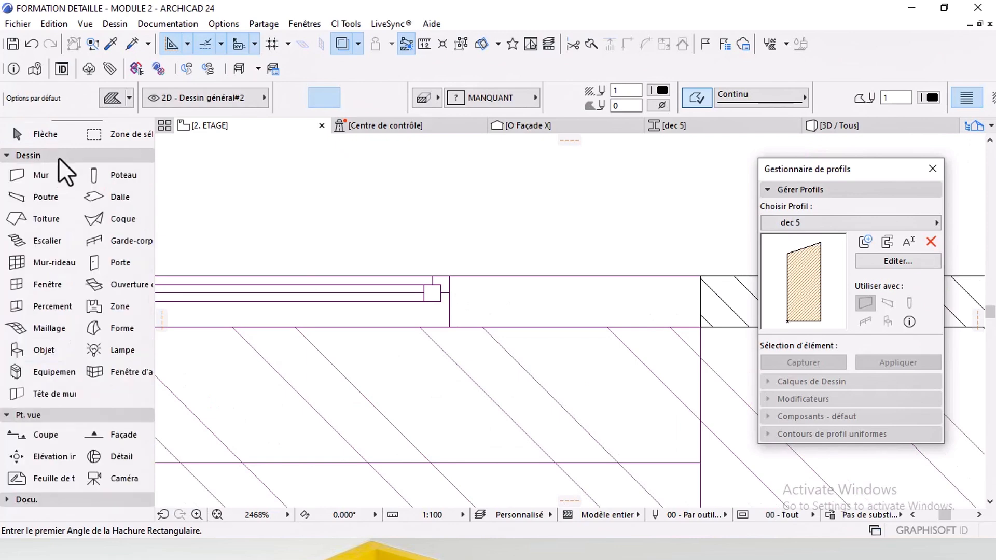
pyautogui.doubleClick(41, 175)
pyautogui.click(210, 66)
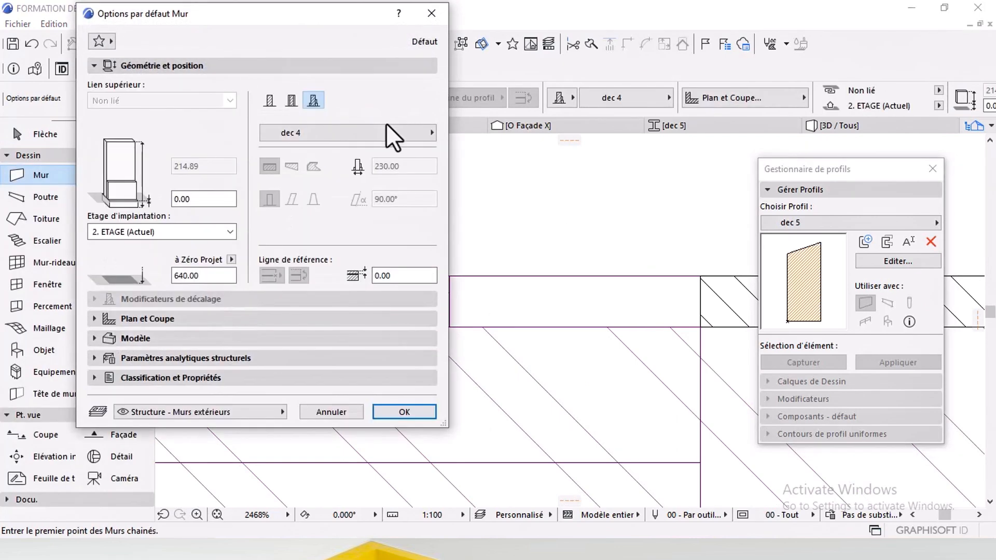
pyautogui.click(312, 131)
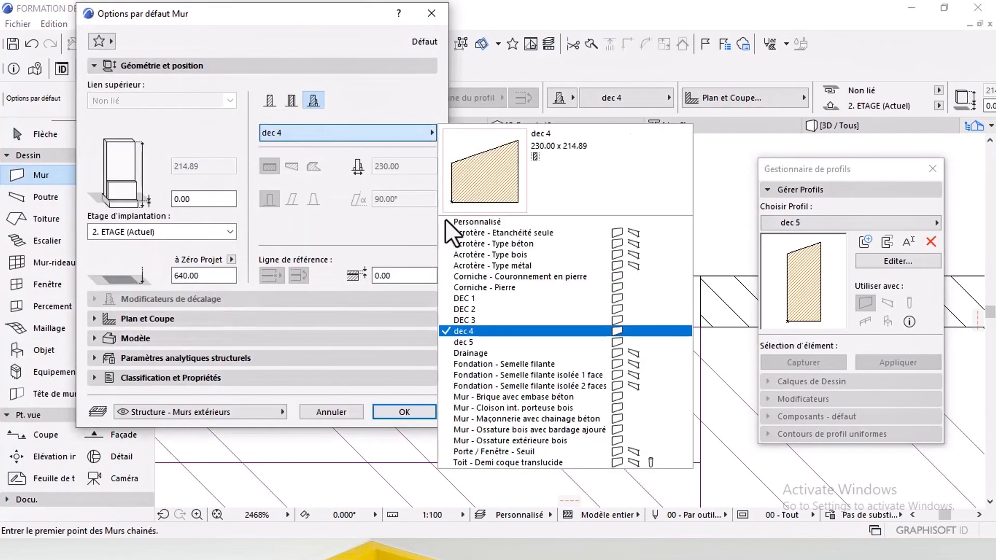
pyautogui.click(484, 337)
pyautogui.click(434, 412)
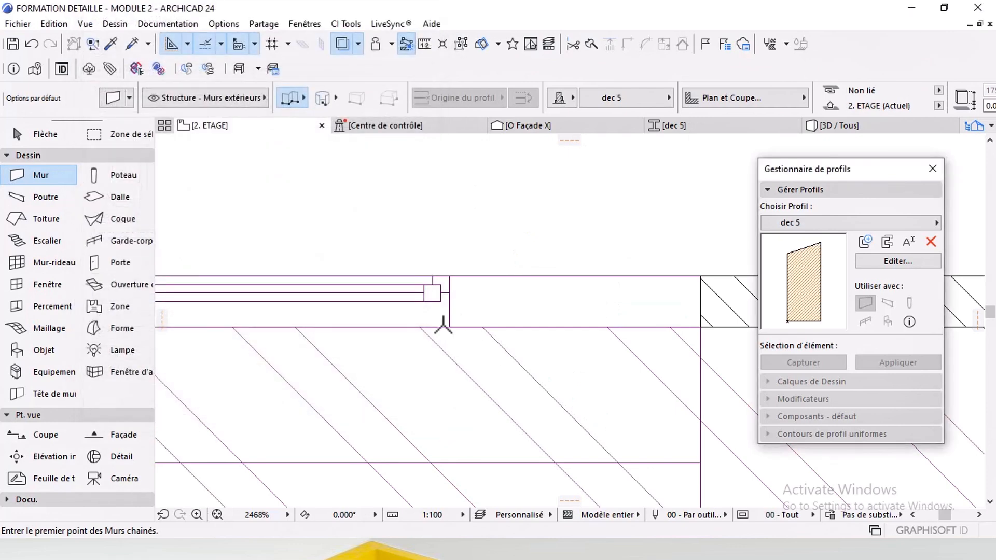
# Step: Place a dec 5 wall 15.00 long across the wall thickness, starting from the outer corner of the window's right end
pyautogui.click(449, 326)
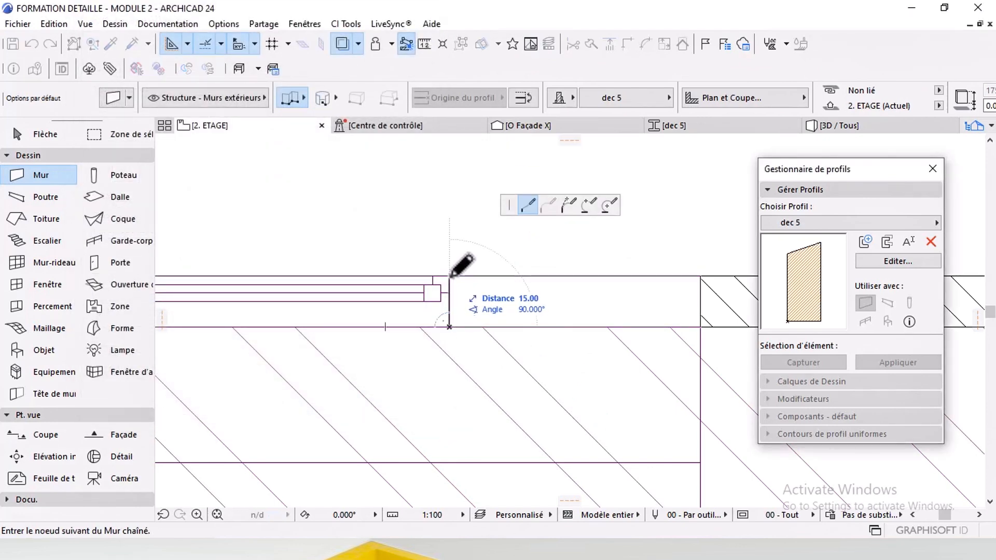
pyautogui.doubleClick(450, 277)
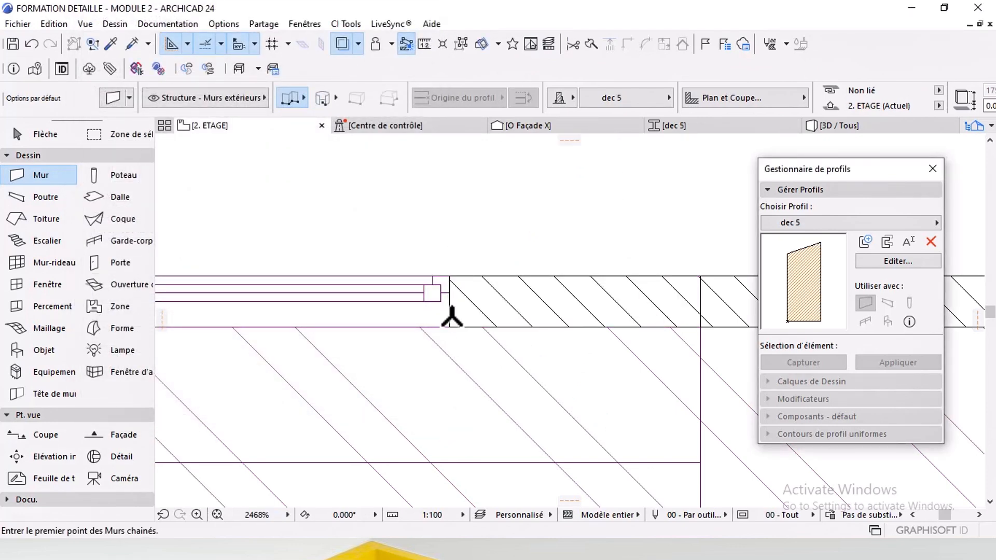
pyautogui.scroll(-2, 456, 318)
pyautogui.scroll(-2, 529, 283)
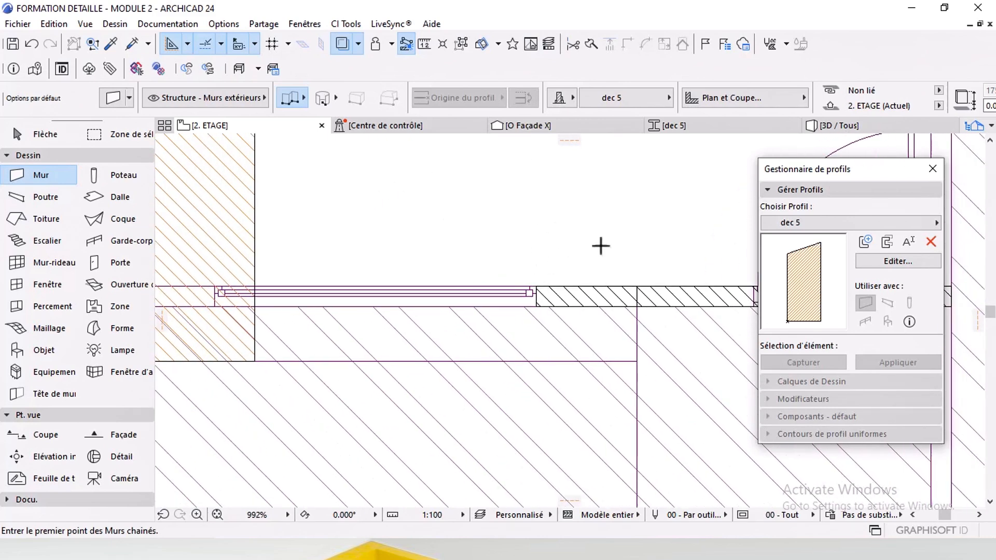
# Step: Copy the gap outline between the left roof support and the large window from the façade, and paste it into a new Personnalisé profile
pyautogui.click(592, 129)
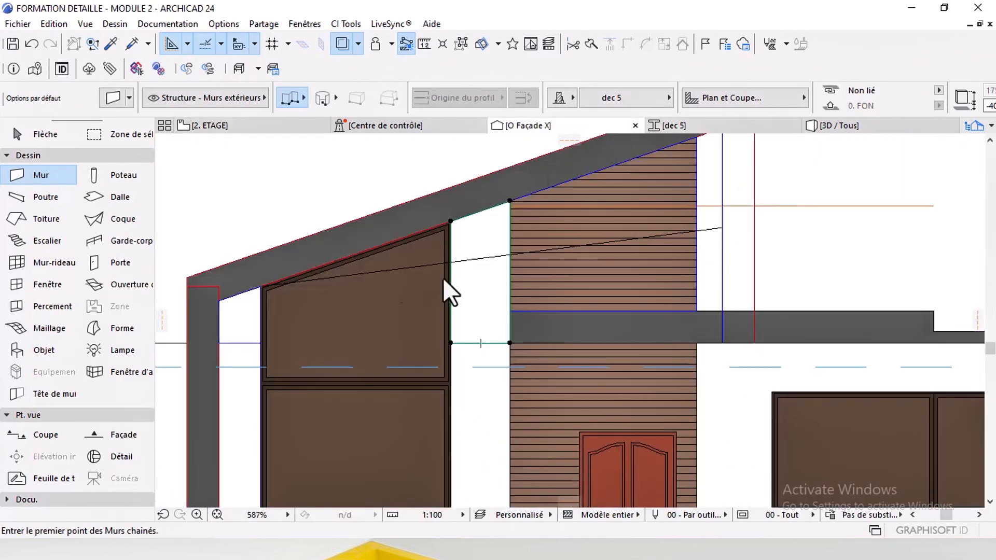
pyautogui.scroll(2, 234, 353)
pyautogui.click(229, 346)
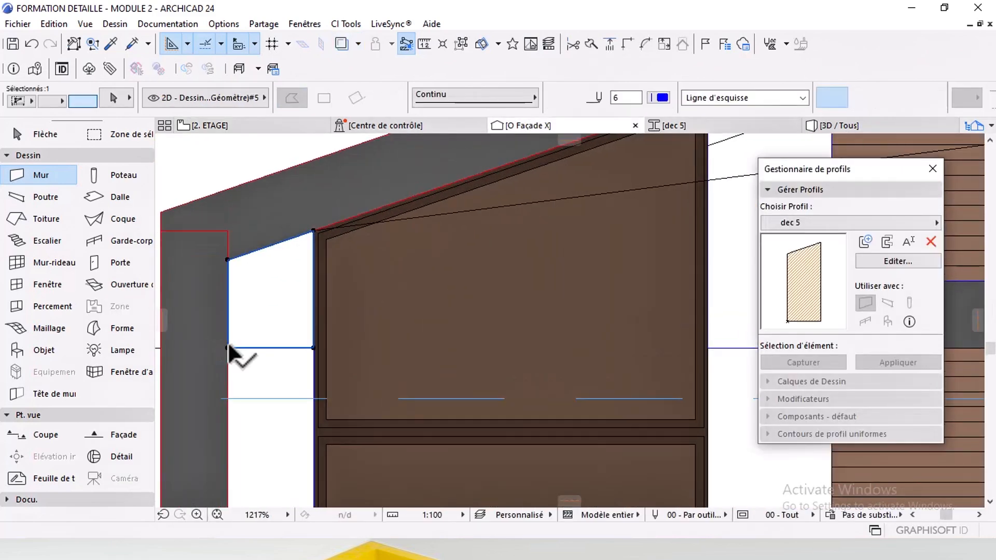
pyautogui.click(897, 261)
pyautogui.click(852, 223)
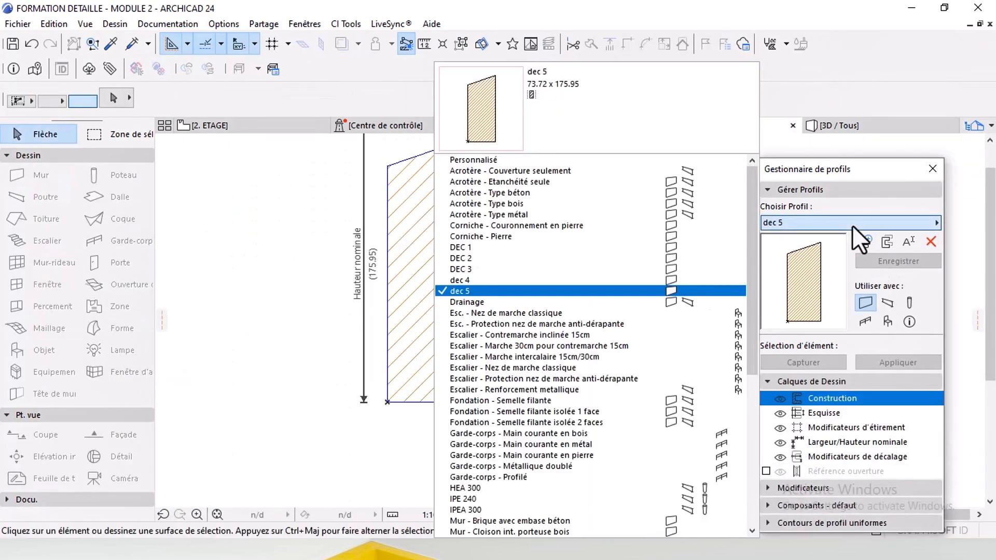
pyautogui.click(527, 161)
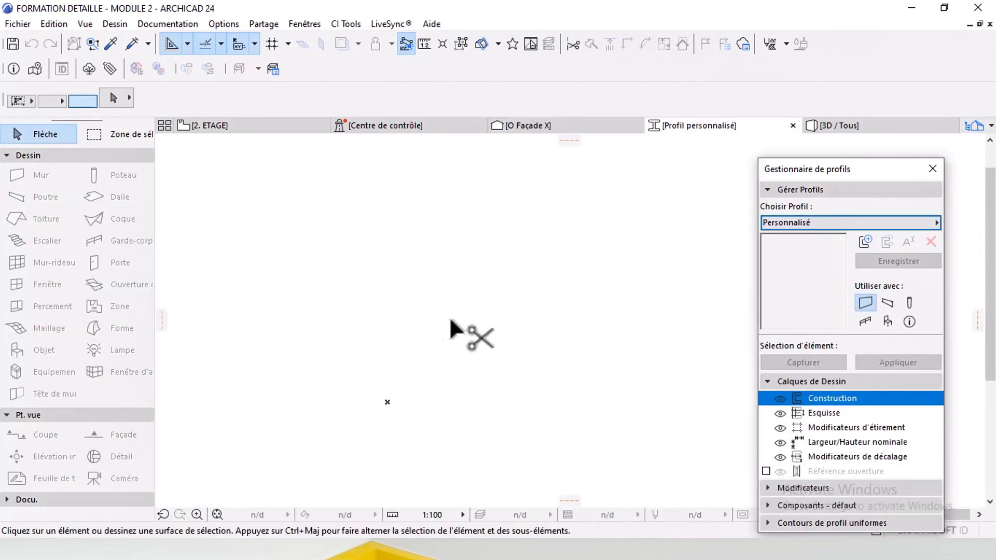
pyautogui.hotkey('ctrl', 'v')
pyautogui.click(585, 293)
# Step: Move the pasted outline so that its lower-left corner sits on the profile origin
pyautogui.click(489, 439)
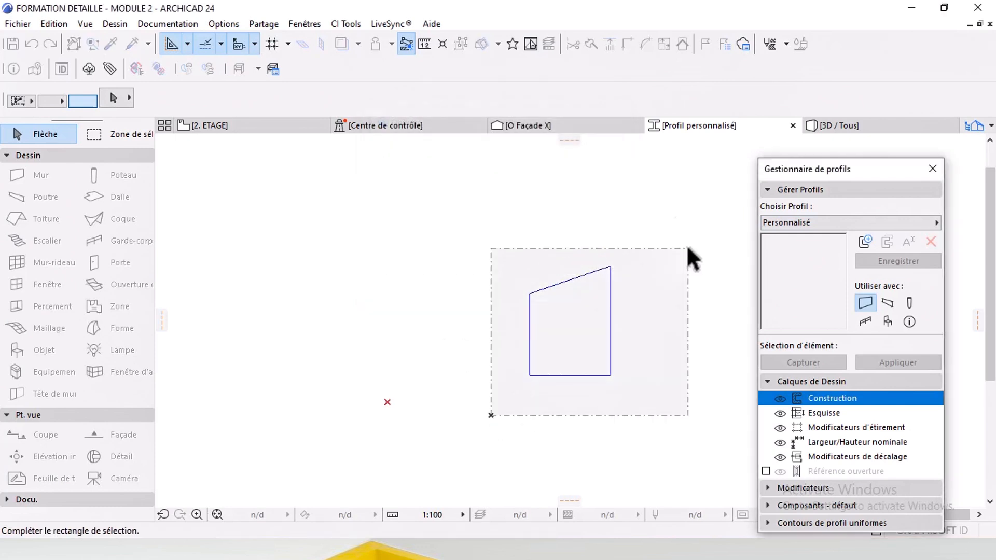
pyautogui.click(687, 247)
pyautogui.click(530, 375)
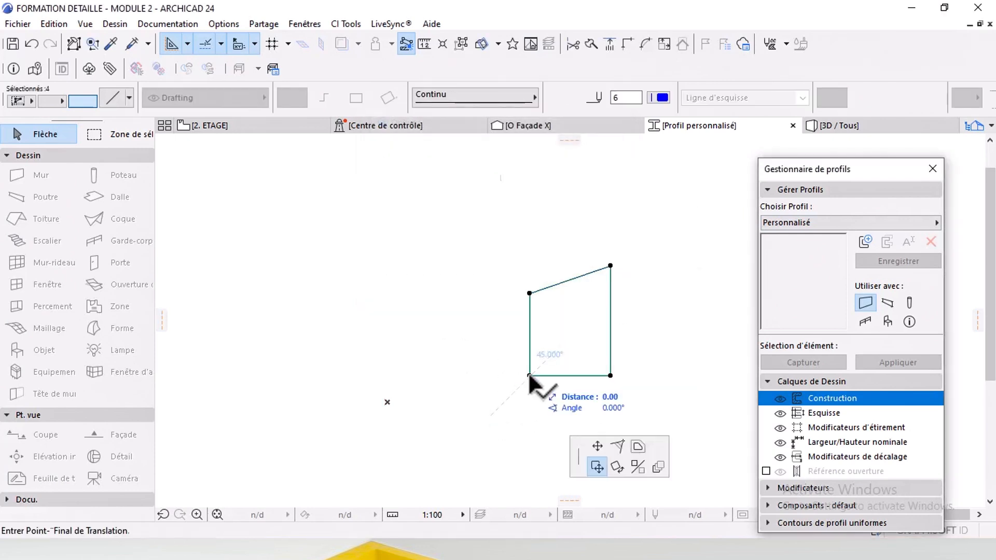
pyautogui.click(387, 402)
pyautogui.press('Escape')
# Step: Fill the moved outline with a Bois - Massif 01 hatch and save the profile as dec 6
pyautogui.click(67, 499)
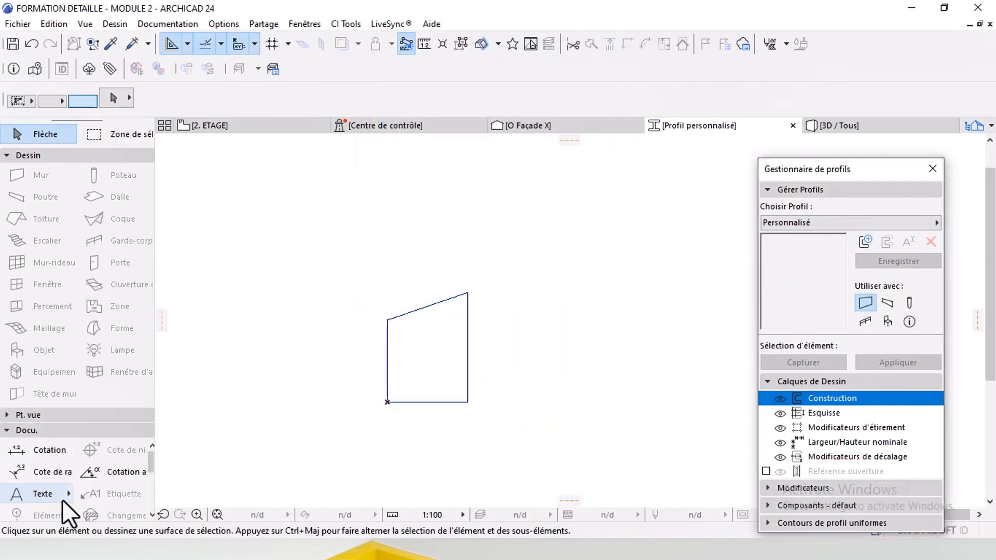
pyautogui.click(46, 454)
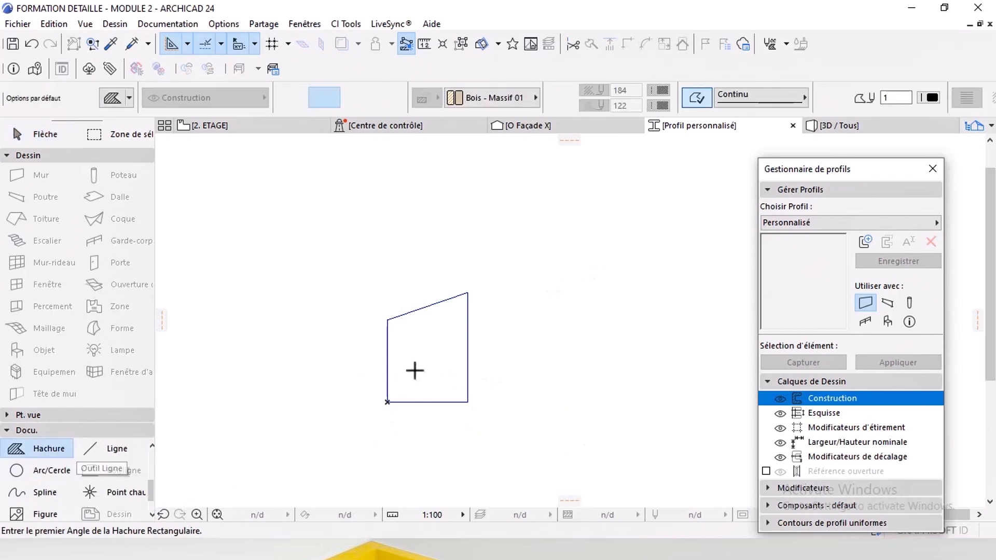
pyautogui.click(429, 362)
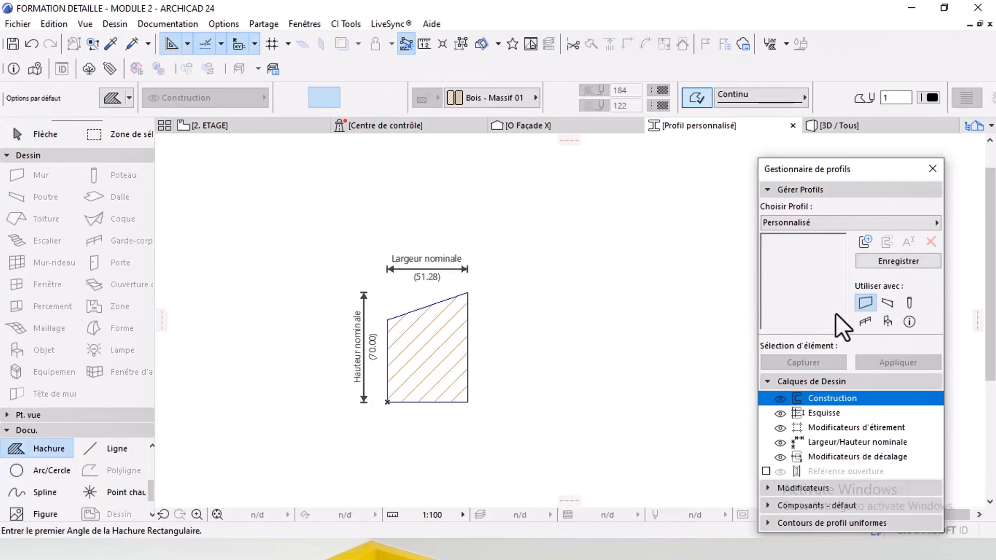
pyautogui.click(901, 261)
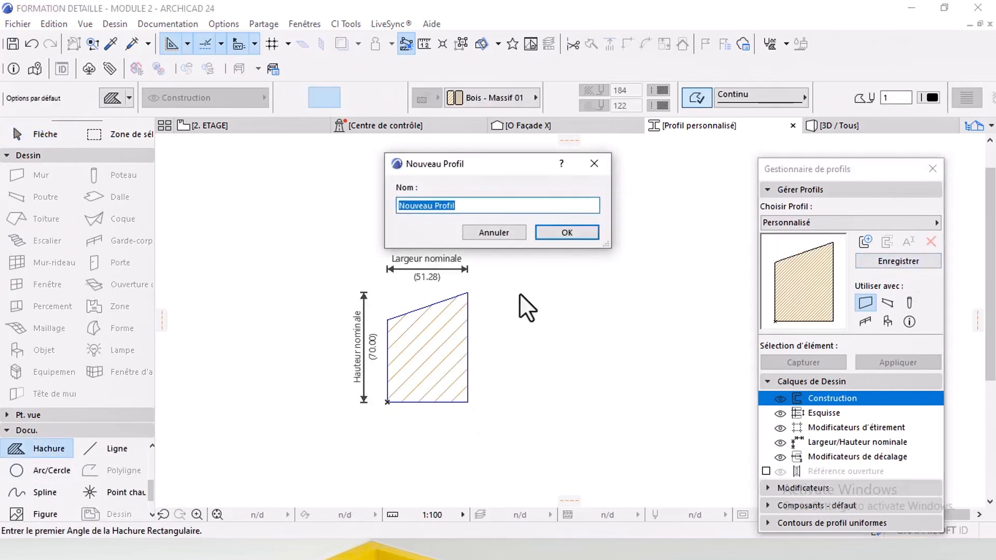
pyautogui.write('dec 6')
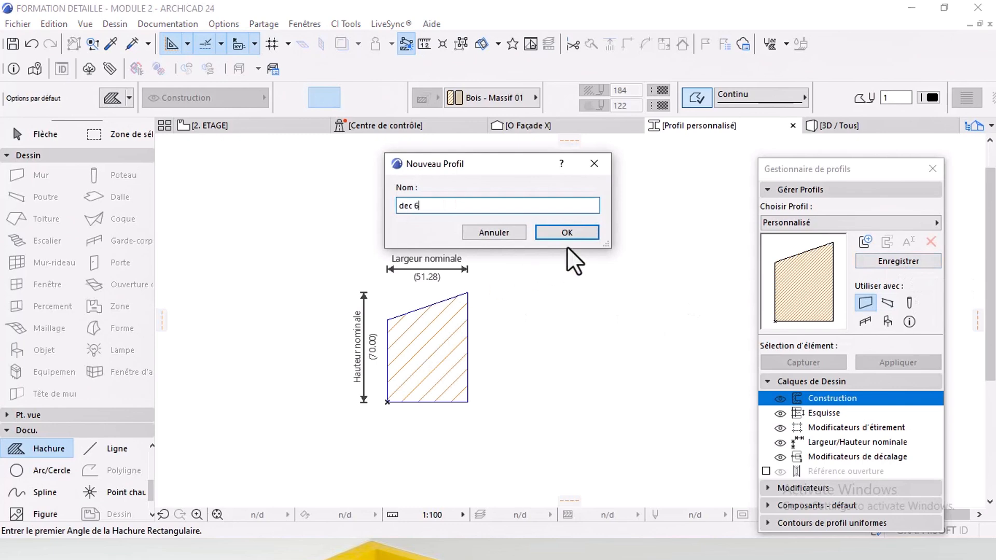
pyautogui.click(568, 233)
# Step: Set the default wall to the dec 6 profile for drawing on the 2. ETAGE plan
pyautogui.click(263, 130)
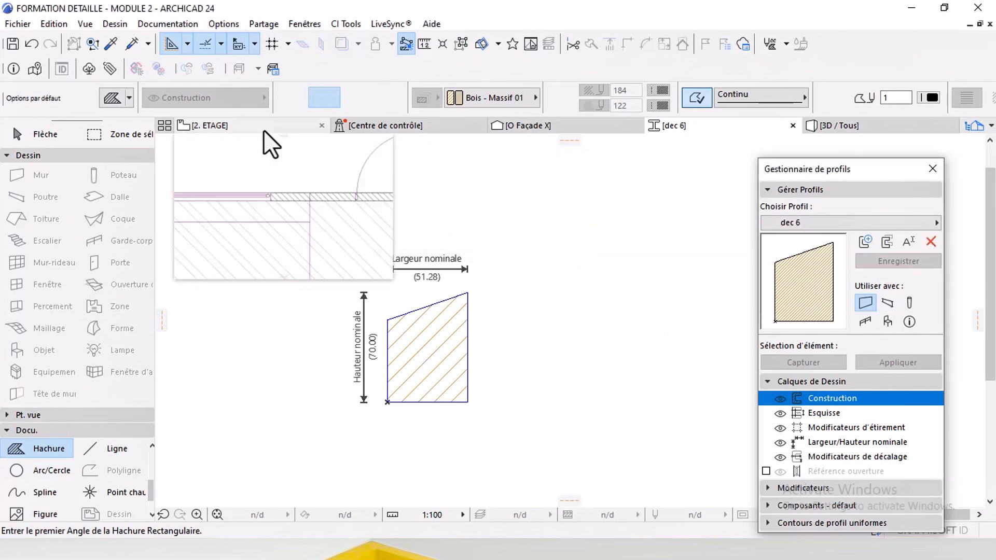
pyautogui.moveTo(239, 300); pyautogui.dragTo(379, 293, button='middle')
pyautogui.scroll(2, 379, 293)
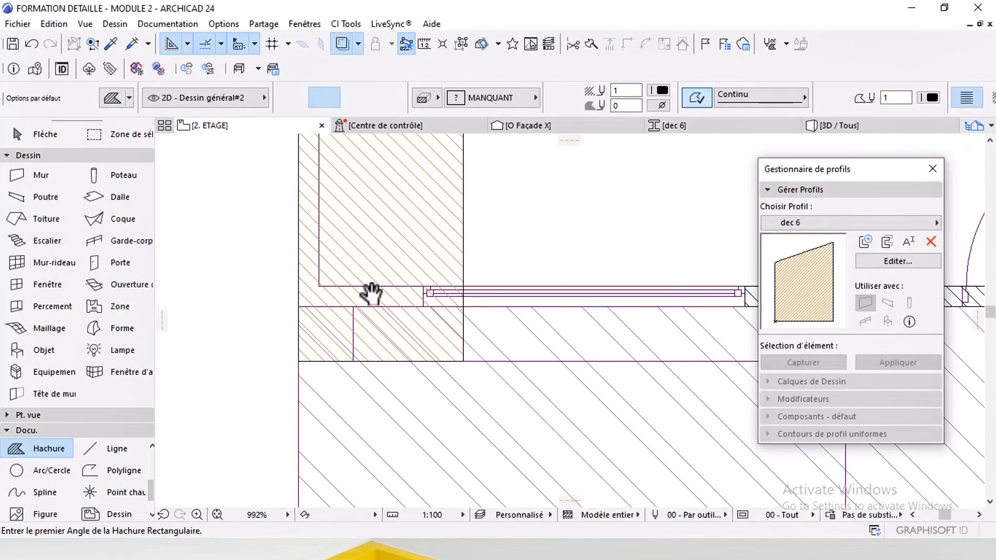
pyautogui.click(42, 174)
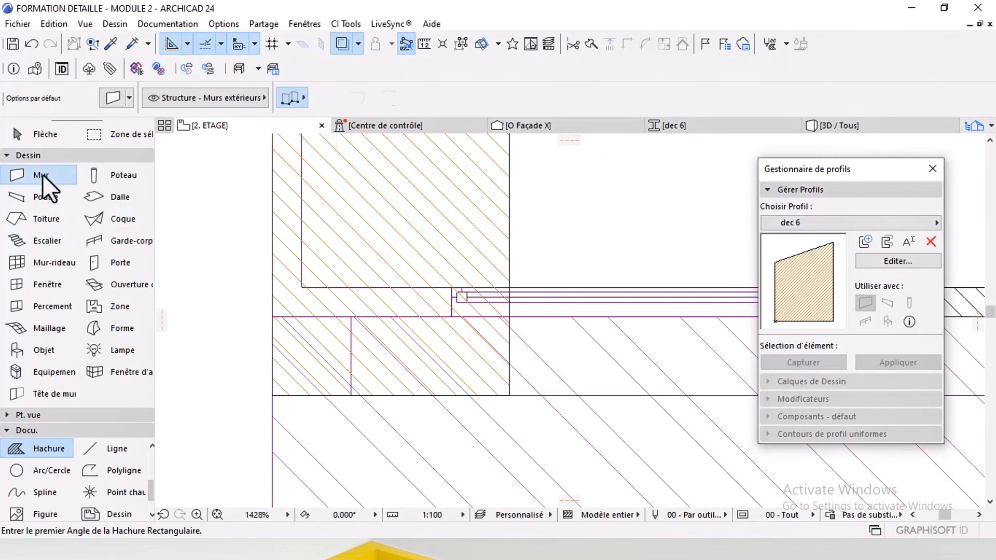
pyautogui.doubleClick(42, 173)
pyautogui.click(304, 138)
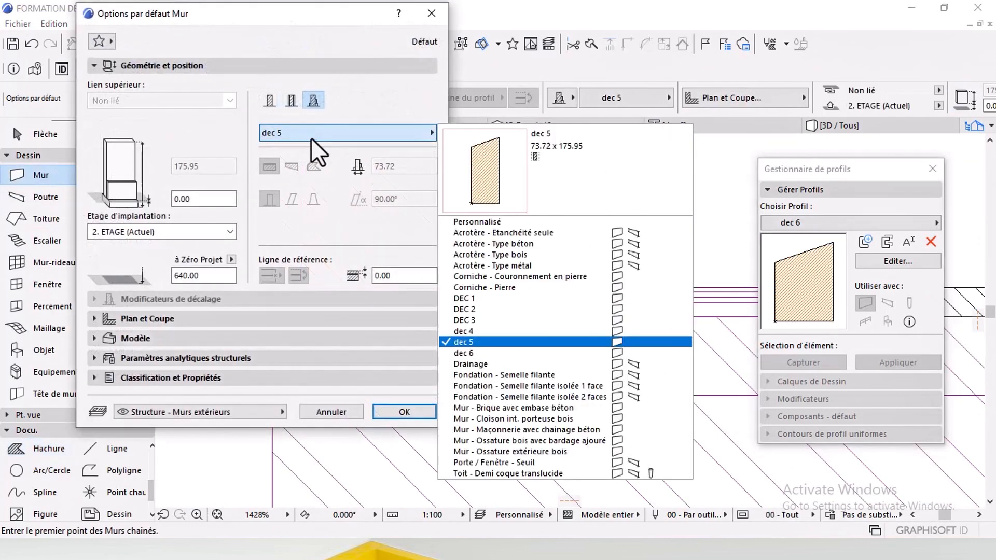
pyautogui.click(469, 349)
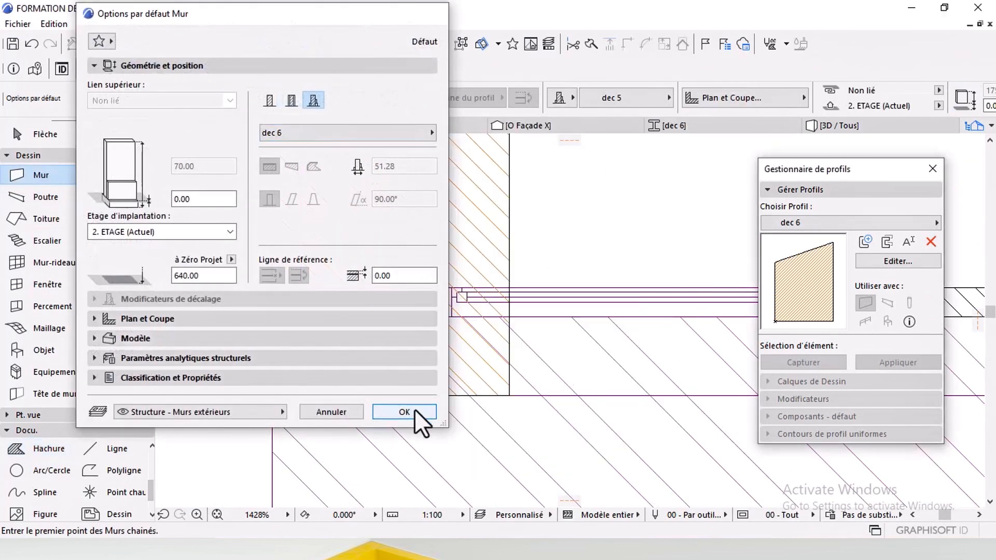
pyautogui.click(410, 411)
# Step: Place a dec 6 wall 15.00 long across the wall thickness, starting from the outer-face point where the roof support's inner edge meets it
pyautogui.scroll(2, 355, 328)
pyautogui.click(355, 328)
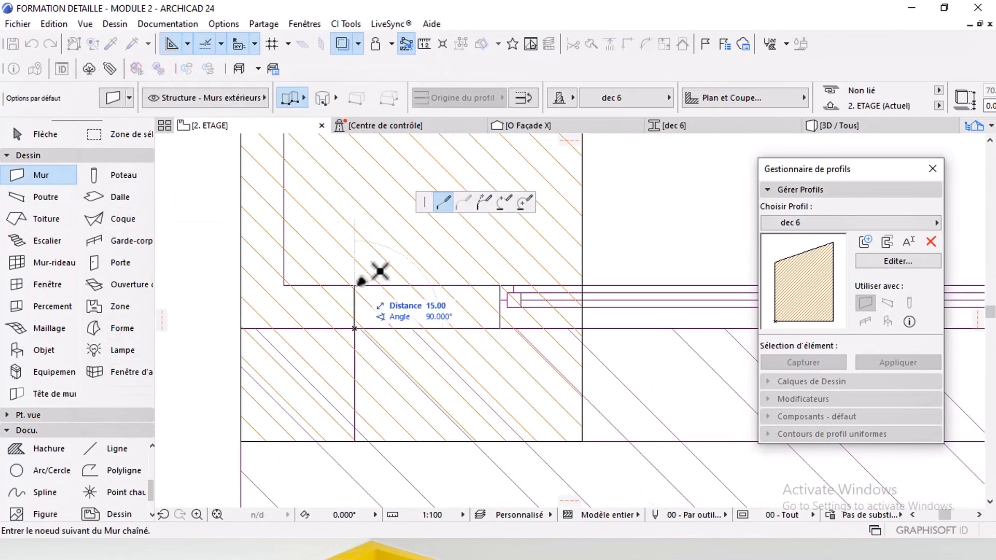
pyautogui.doubleClick(355, 285)
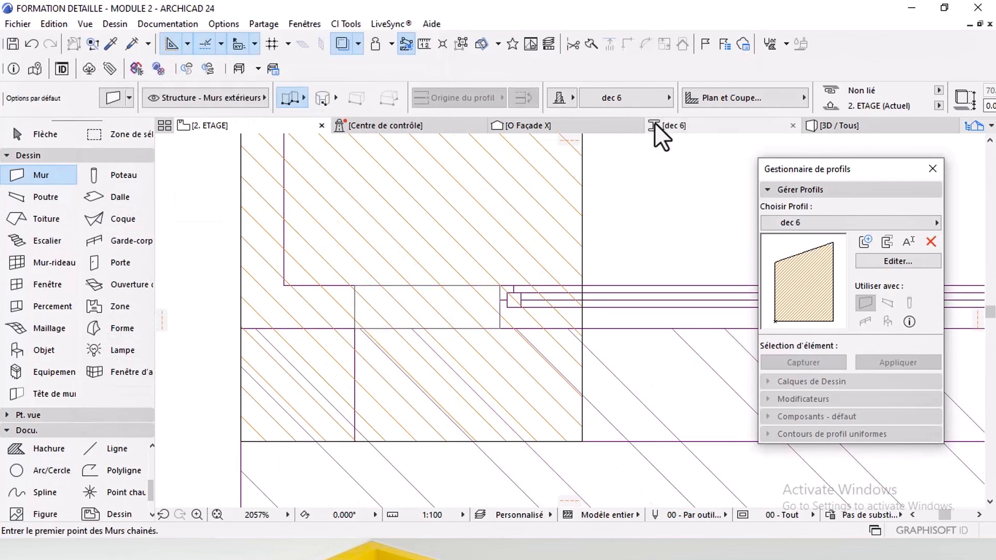
# Step: In the 3D view, raise the dec 5 and dec 6 walls together until their sloped tops meet the underside of the roof
pyautogui.click(814, 128)
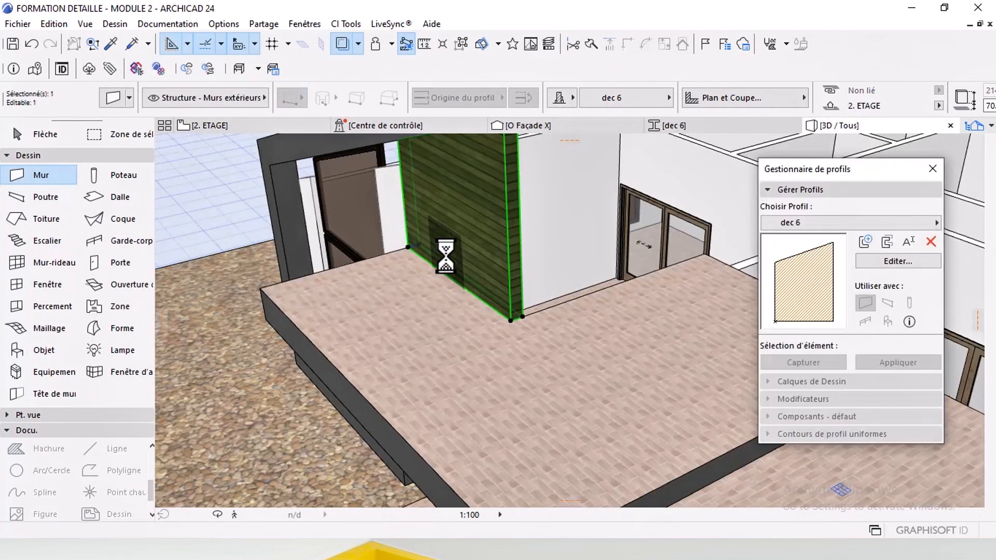
pyautogui.scroll(-3, 471, 283)
pyautogui.keyDown('shift'); pyautogui.moveTo(471, 285); pyautogui.dragTo(533, 283, button='middle'); pyautogui.keyUp('shift')
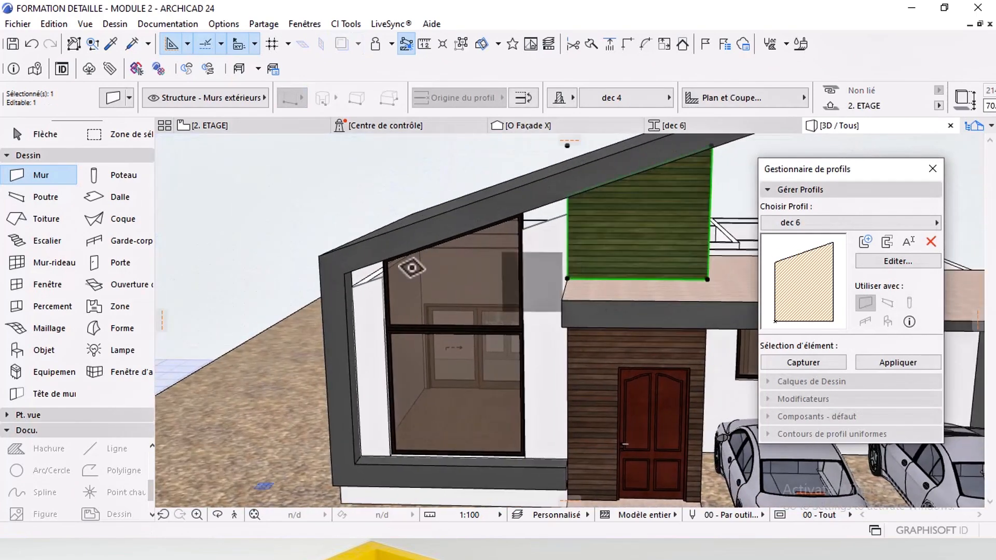
pyautogui.click(63, 136)
pyautogui.click(346, 311)
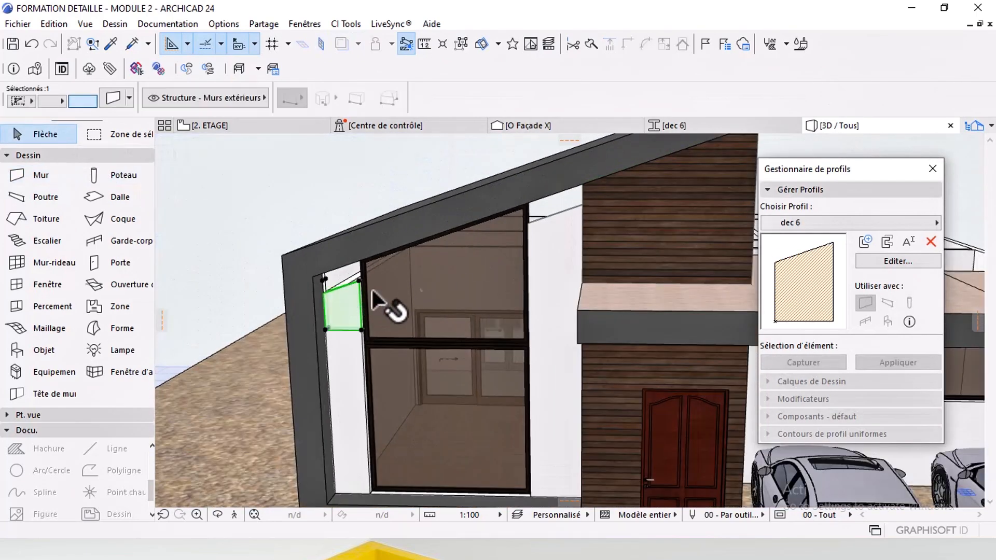
pyautogui.keyDown('shift'); pyautogui.click(554, 260); pyautogui.keyUp('shift')
pyautogui.keyDown('shift'); pyautogui.moveTo(555, 260); pyautogui.dragTo(551, 227, button='middle'); pyautogui.keyUp('shift')
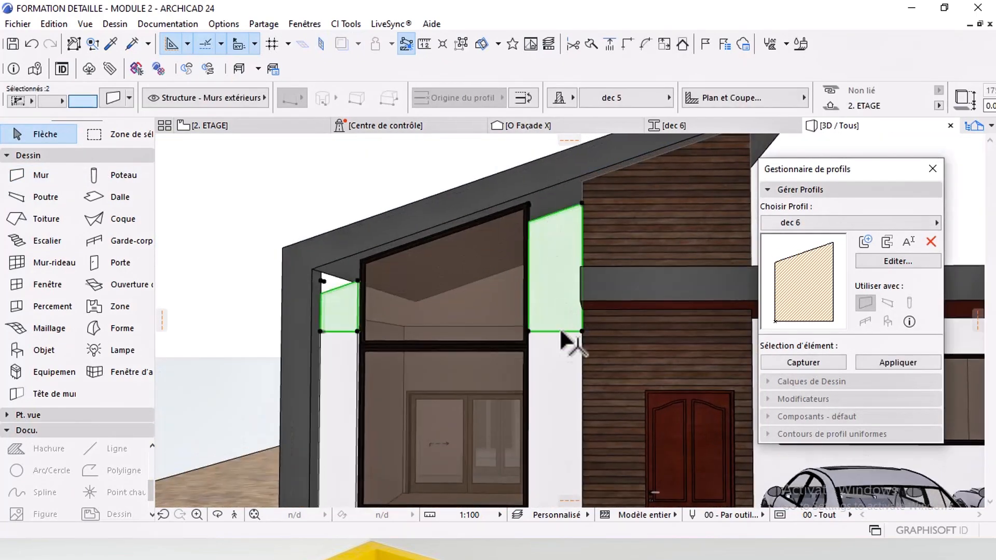
pyautogui.moveTo(493, 296)
pyautogui.keyDown('shift'); pyautogui.mouseDown(button='middle')
pyautogui.moveTo(485, 283)
pyautogui.moveTo(349, 310)
pyautogui.moveTo(462, 316)
pyautogui.moveTo(567, 289)
pyautogui.moveTo(487, 268)
pyautogui.moveTo(485, 285)
pyautogui.mouseUp(button='middle'); pyautogui.keyUp('shift')
pyautogui.scroll(5, 534, 289)
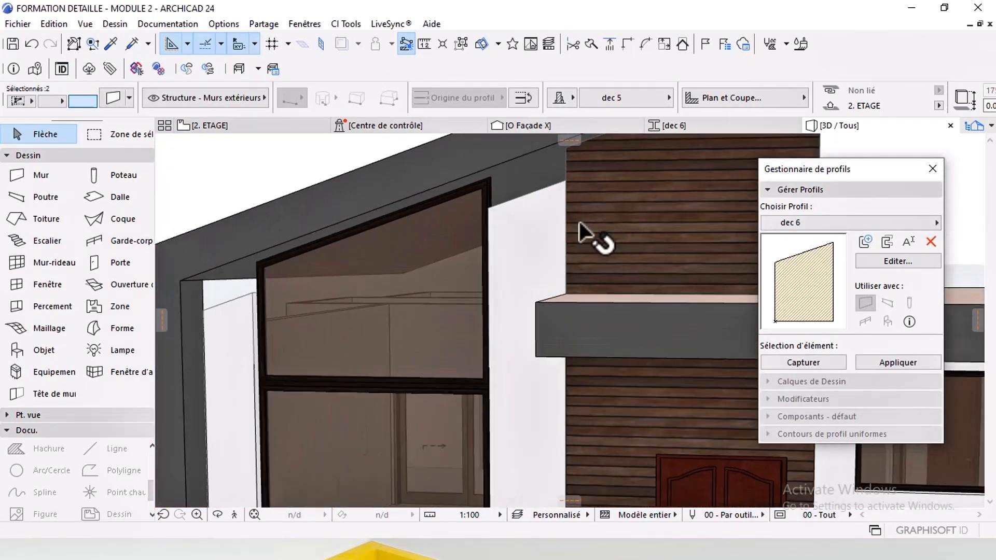
pyautogui.keyDown('shift'); pyautogui.moveTo(580, 224); pyautogui.dragTo(574, 244, button='middle'); pyautogui.keyUp('shift')
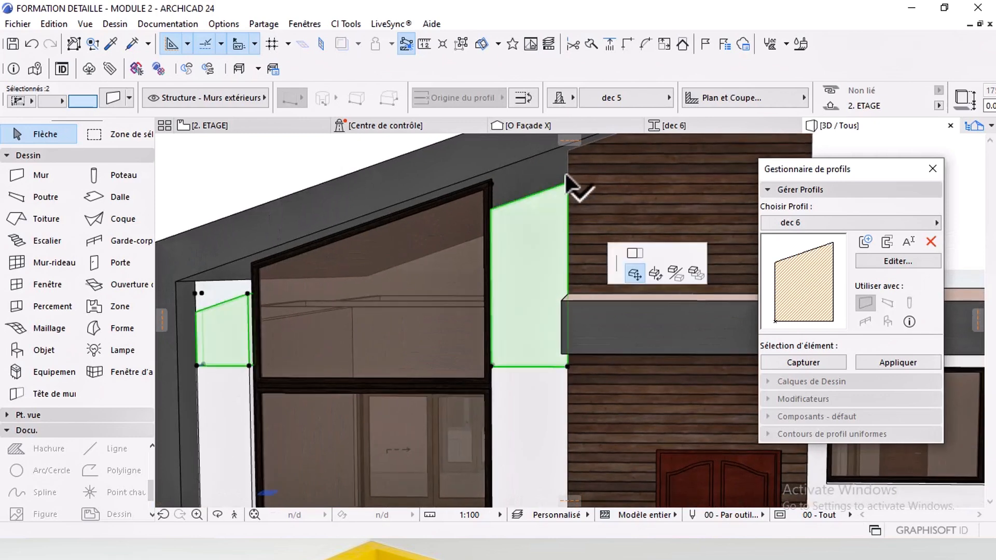
pyautogui.click(566, 177)
pyautogui.moveTo(567, 192); pyautogui.dragTo(556, 291, button='middle')
pyautogui.click(567, 215)
pyautogui.scroll(5, 590, 222)
pyautogui.press('Escape')
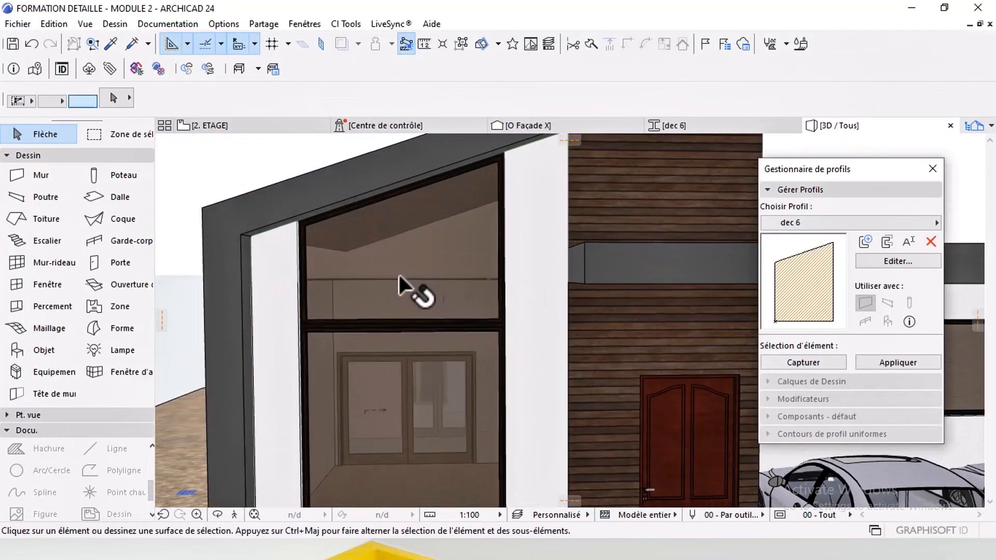
pyautogui.scroll(-10, 307, 309)
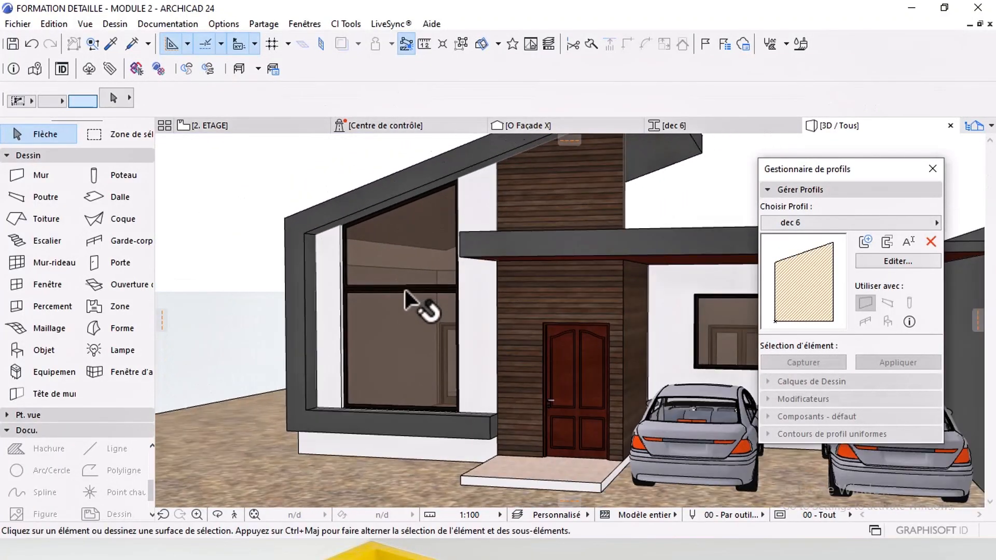
# Step: On the 1. RDC plan, examine the reference façade image around the roof's high end, the wood cladding and the brick parapet
pyautogui.click(211, 126)
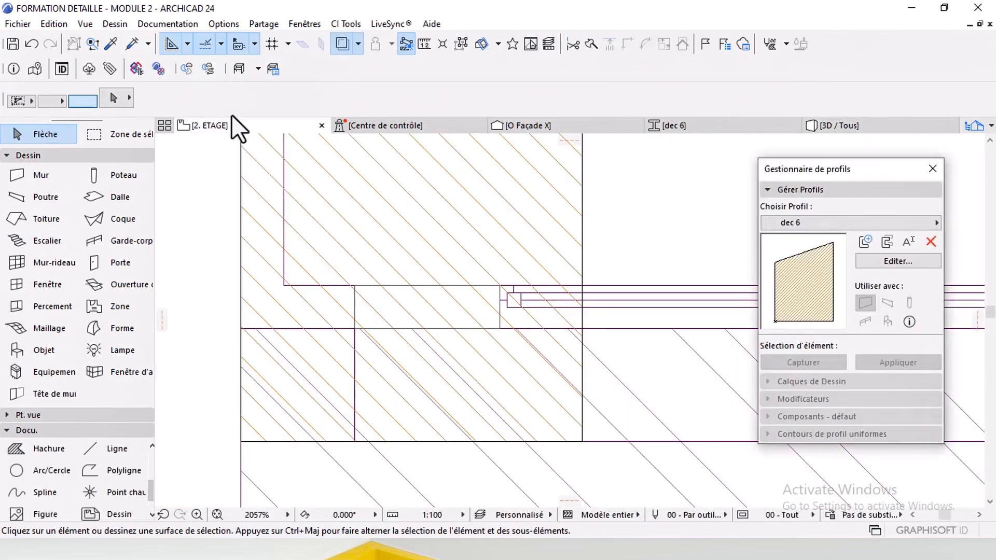
pyautogui.rightClick(213, 124)
pyautogui.click(270, 267)
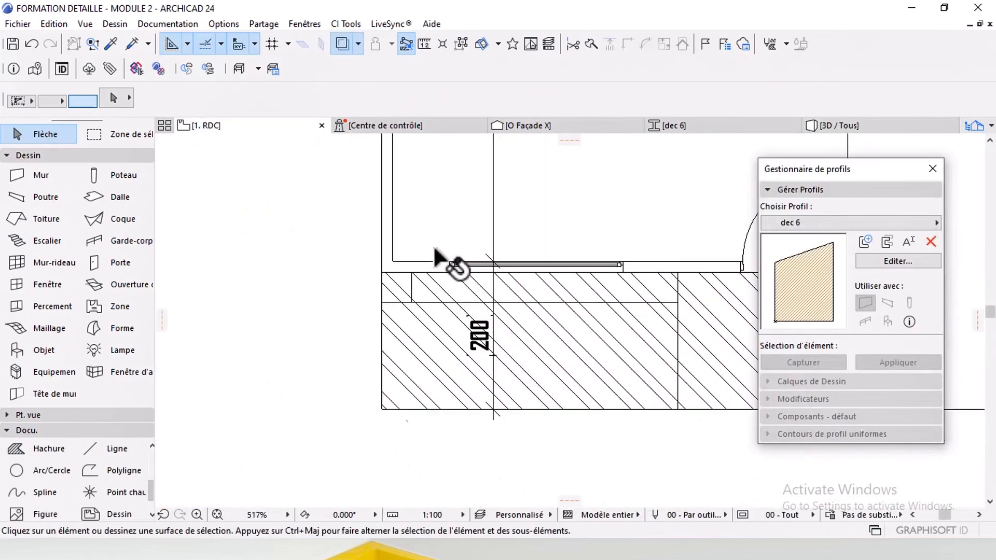
pyautogui.scroll(-8, 464, 245)
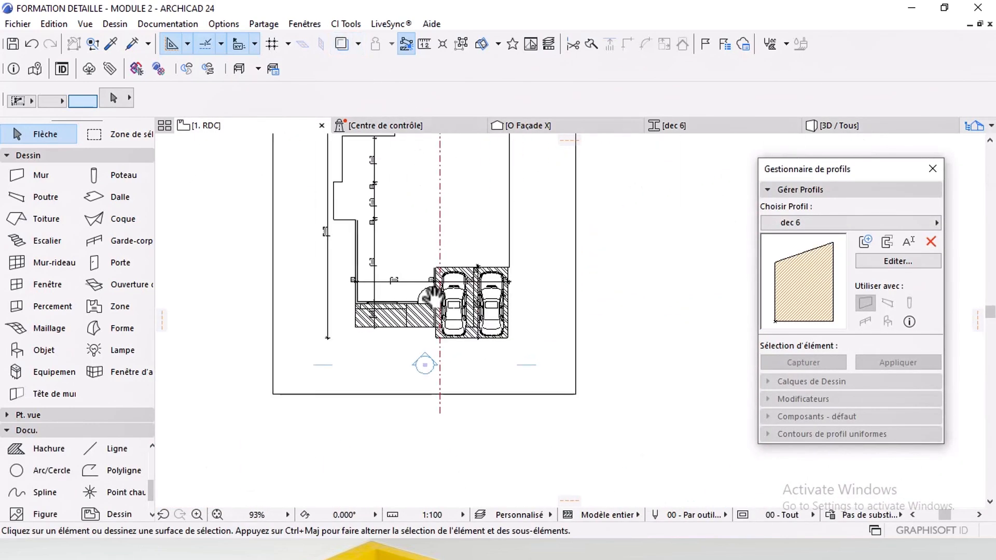
pyautogui.scroll(9, 457, 300)
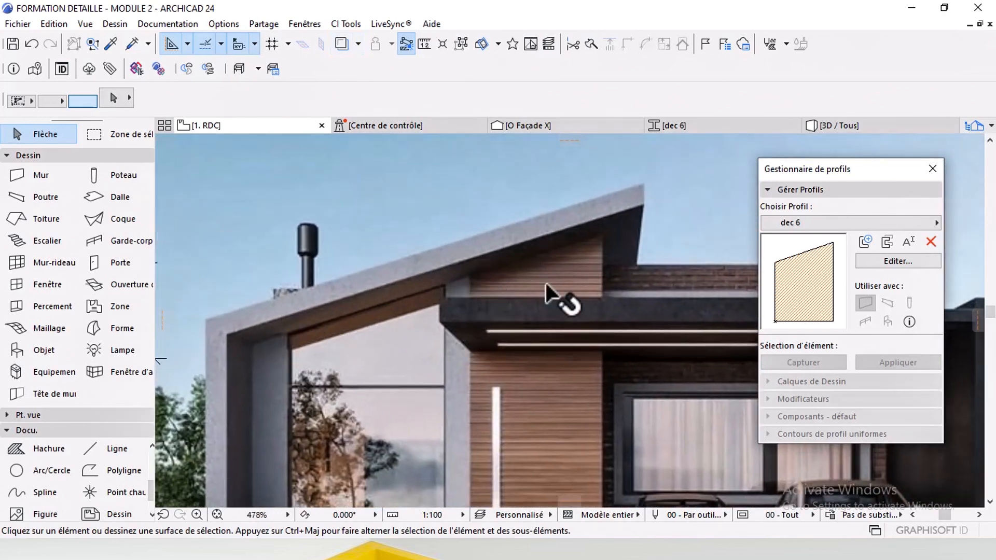
pyautogui.scroll(-3, 566, 236)
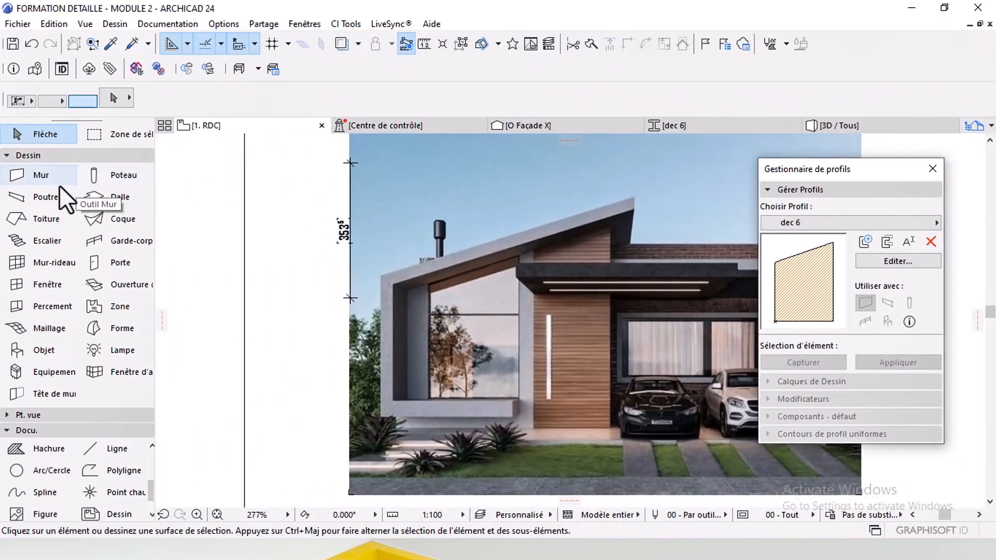
pyautogui.click(41, 176)
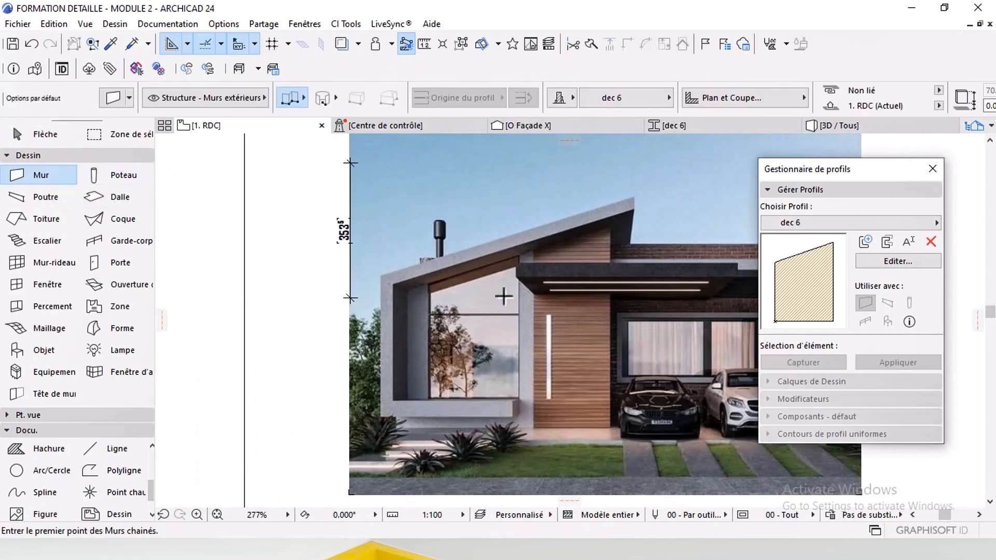
pyautogui.scroll(9, 551, 282)
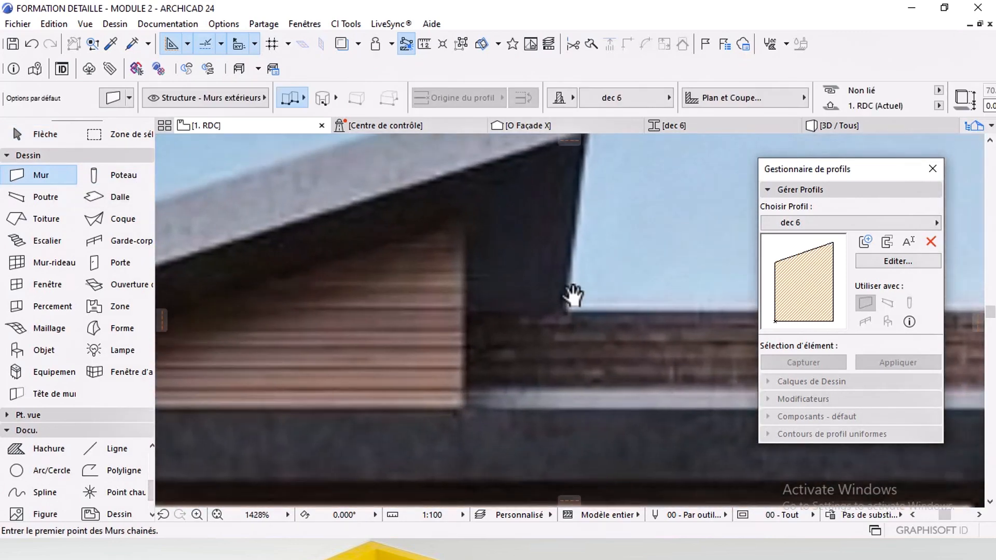
pyautogui.moveTo(574, 295); pyautogui.dragTo(478, 319, button='middle')
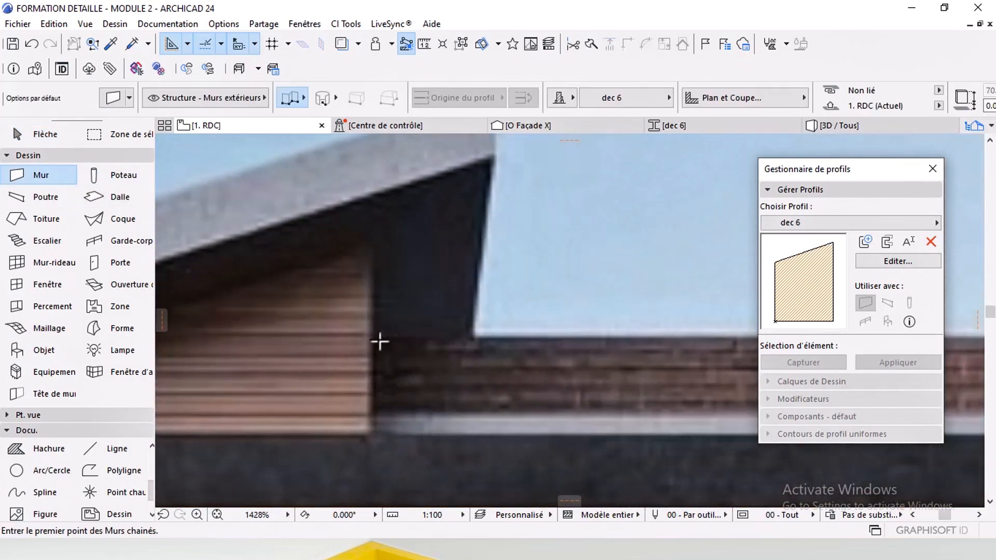
pyautogui.scroll(-9, 502, 296)
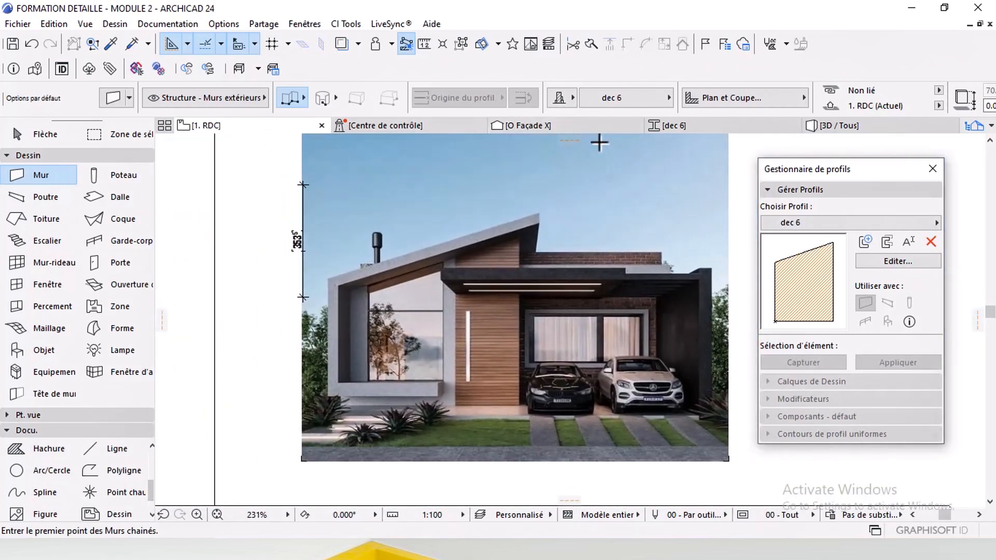
# Step: On the 2. ETAGE plan, set the default wall to a basic GEN - Structurel structure with a thickness of 15.00
pyautogui.rightClick(221, 124)
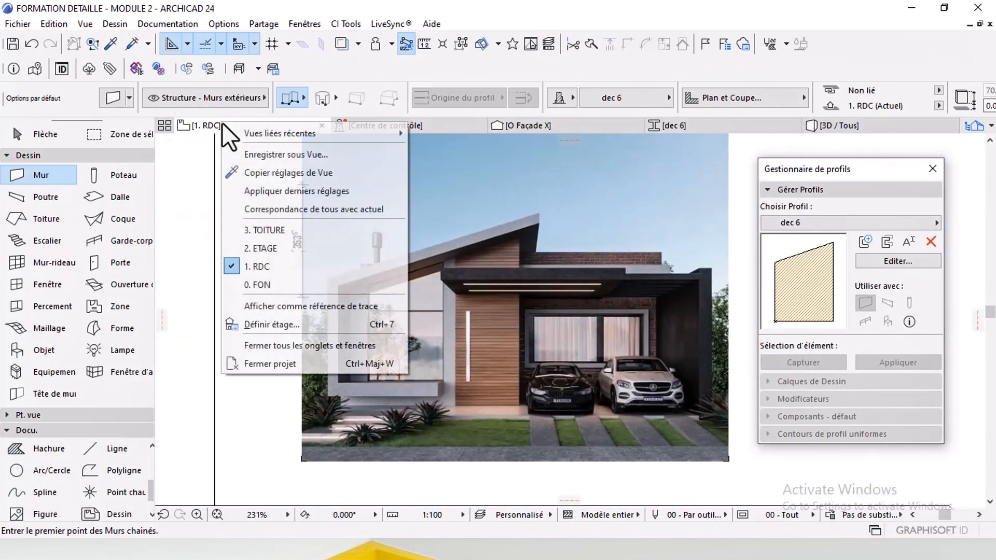
pyautogui.click(266, 247)
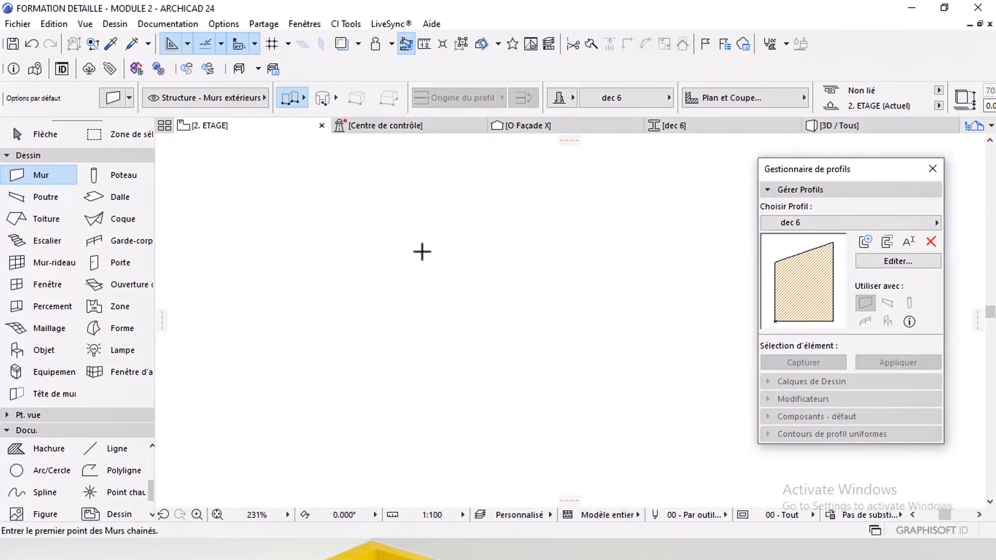
pyautogui.scroll(-5, 433, 282)
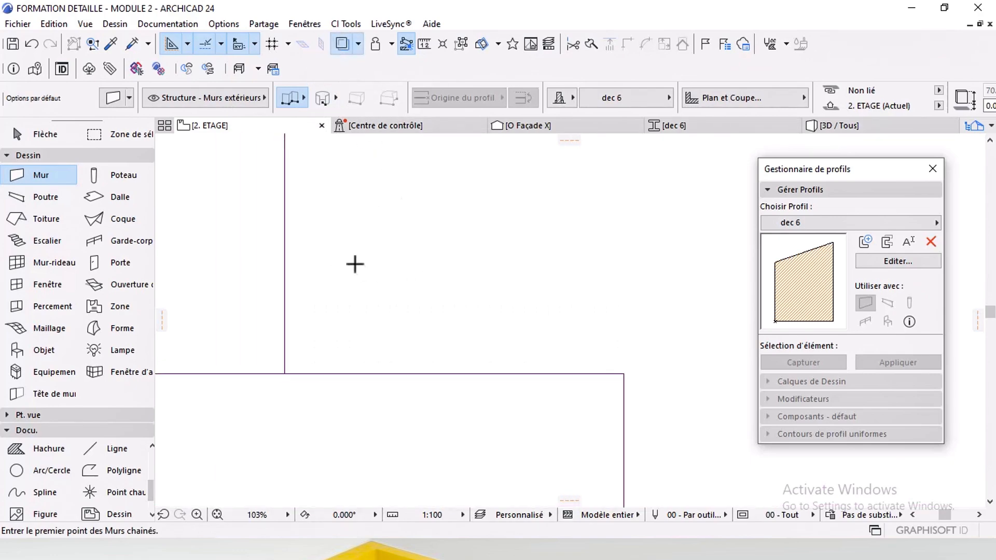
pyautogui.scroll(2, 363, 278)
pyautogui.scroll(8, 445, 332)
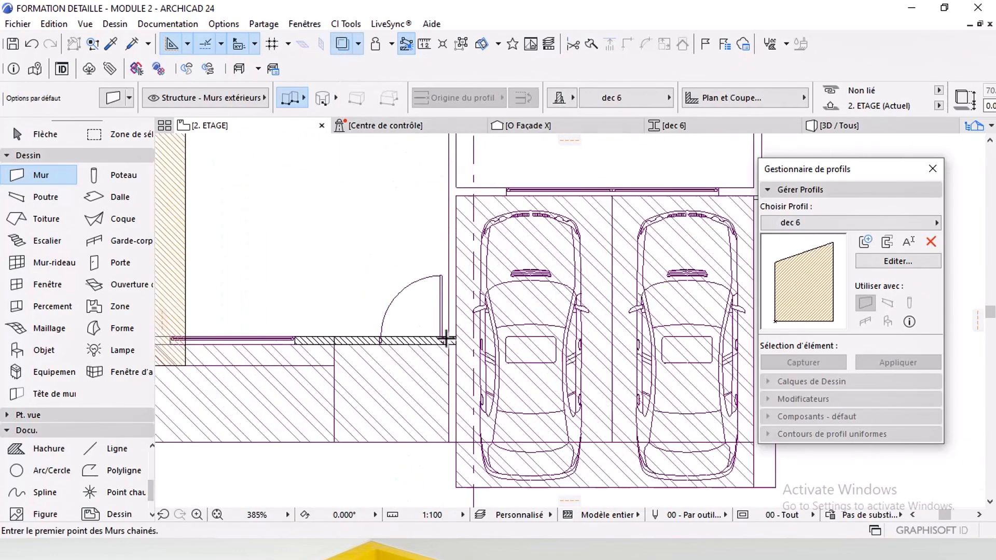
pyautogui.scroll(-2, 436, 316)
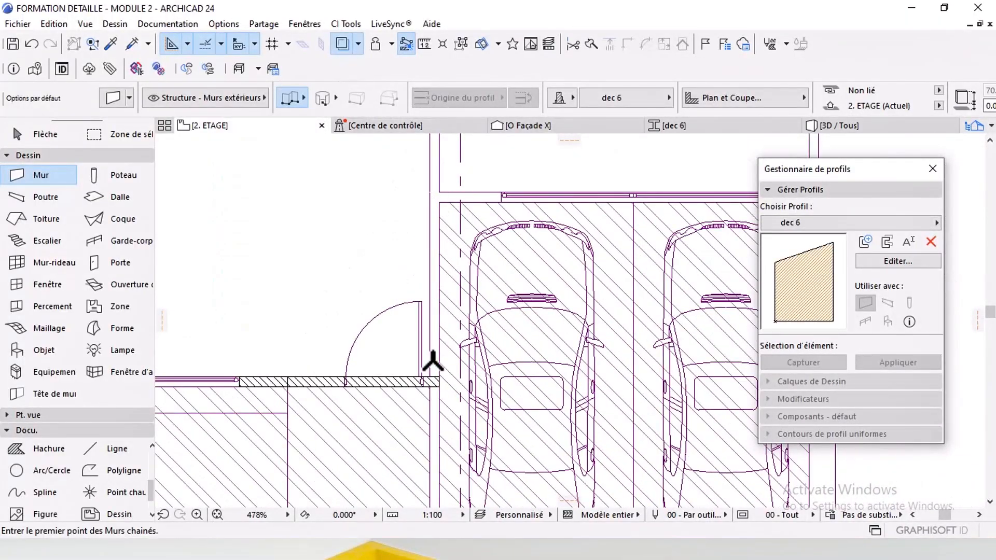
pyautogui.doubleClick(51, 173)
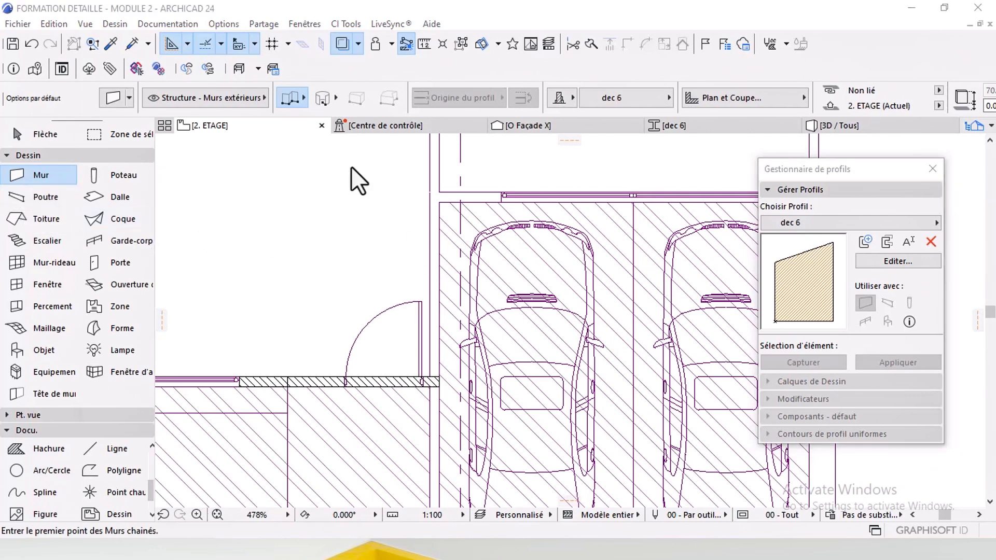
pyautogui.click(270, 100)
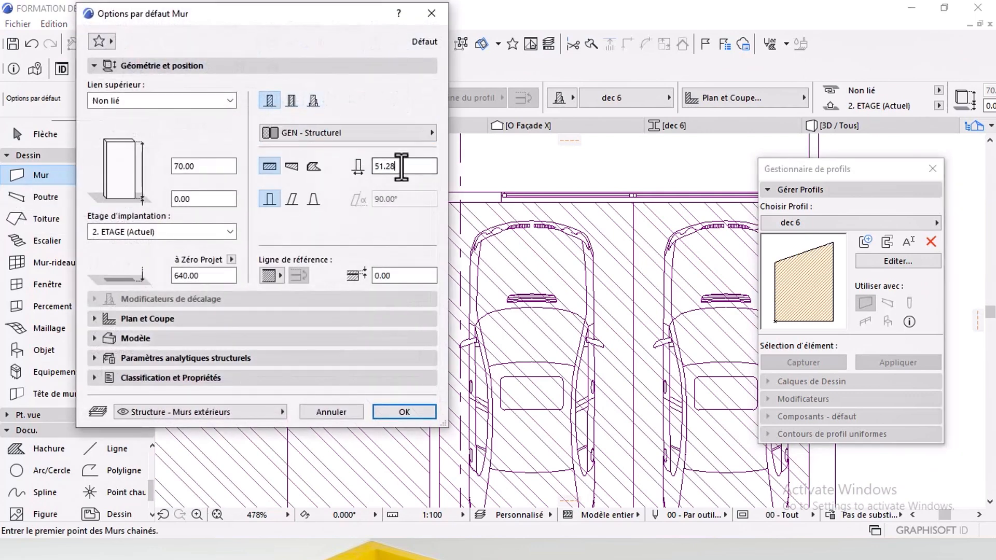
pyautogui.click(386, 167)
pyautogui.write('15')
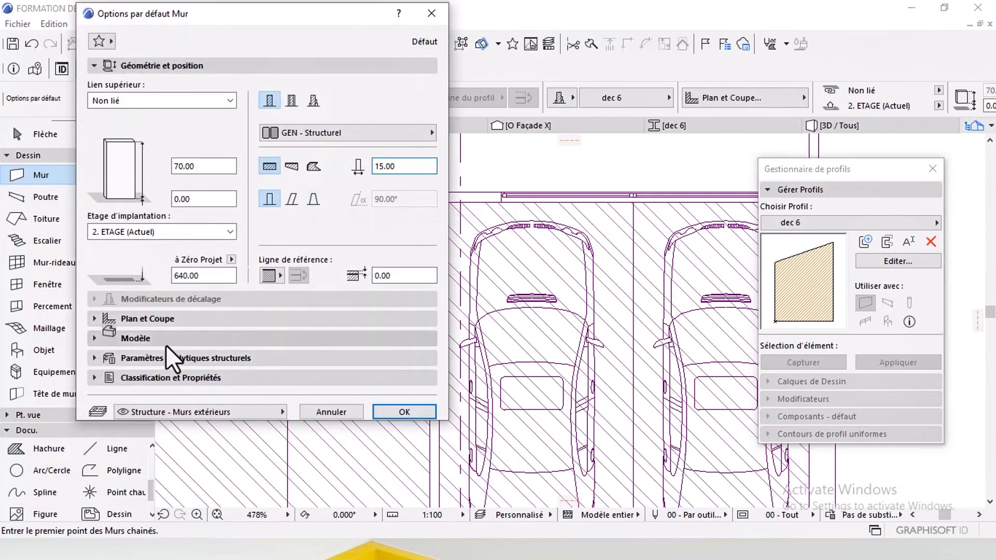
# Step: Override all three surfaces of the default wall with Sol - Planches de bois and accept the settings
pyautogui.click(166, 341)
pyautogui.click(166, 162)
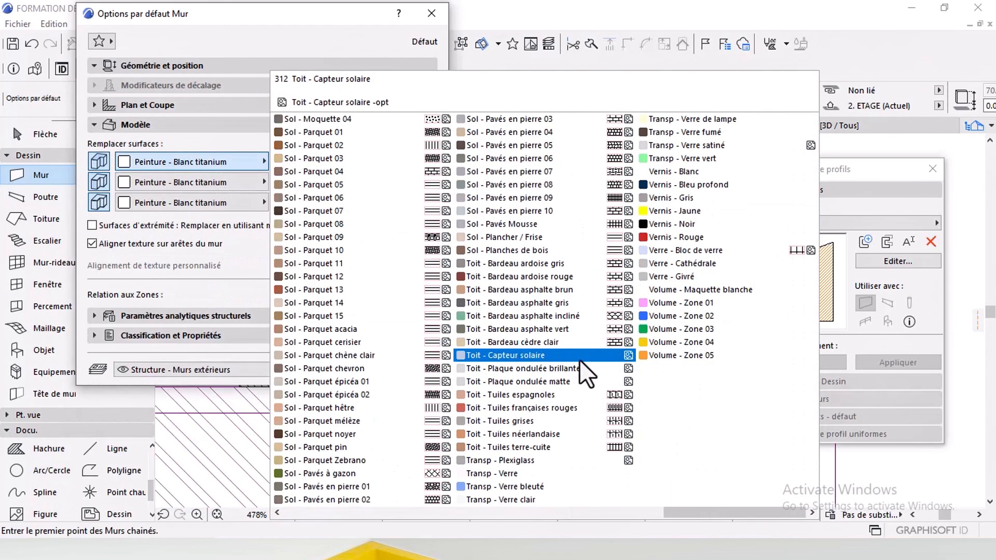
pyautogui.click(543, 251)
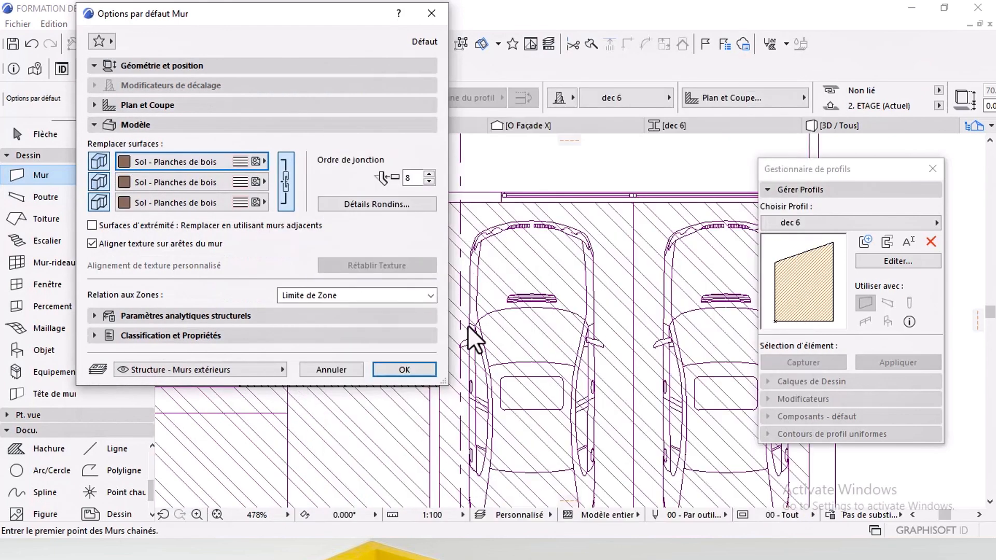
pyautogui.click(415, 372)
# Step: Draw a wall with its reference line set to Centre, from the front wall beside the door to the wall corner behind the carport
pyautogui.scroll(4, 430, 375)
pyautogui.click(438, 382)
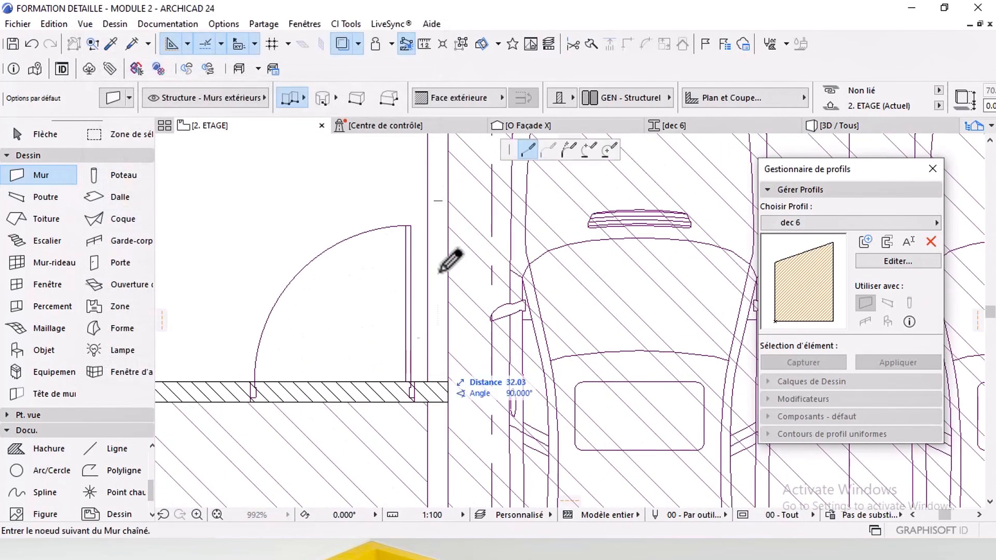
pyautogui.moveTo(439, 194); pyautogui.dragTo(441, 231, button='middle')
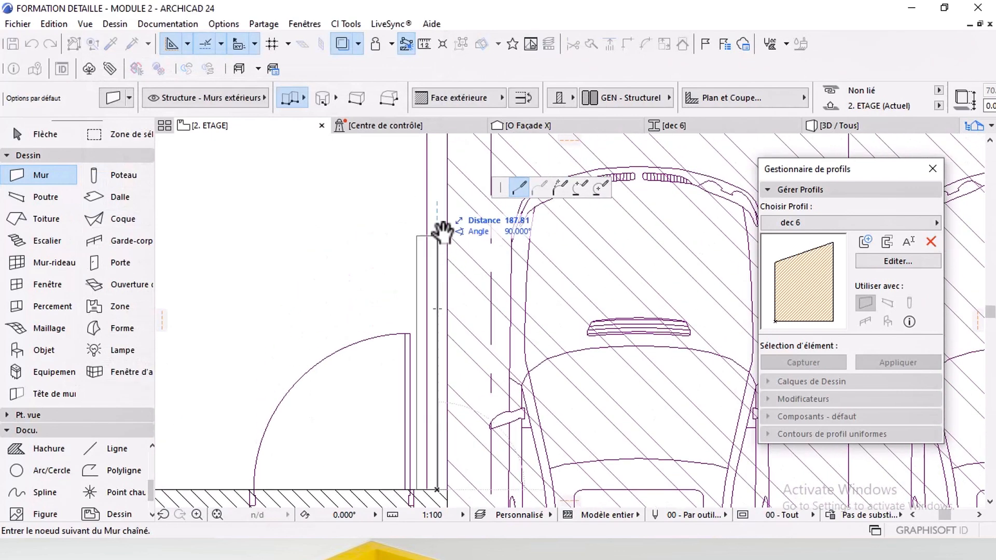
pyautogui.click(476, 104)
pyautogui.click(539, 114)
pyautogui.moveTo(467, 151); pyautogui.dragTo(444, 167, button='middle')
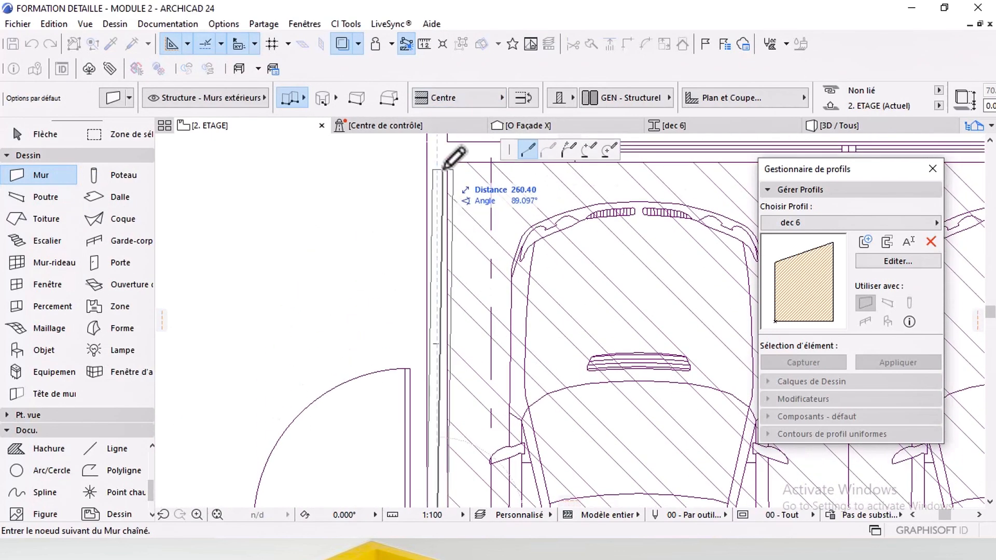
pyautogui.doubleClick(442, 148)
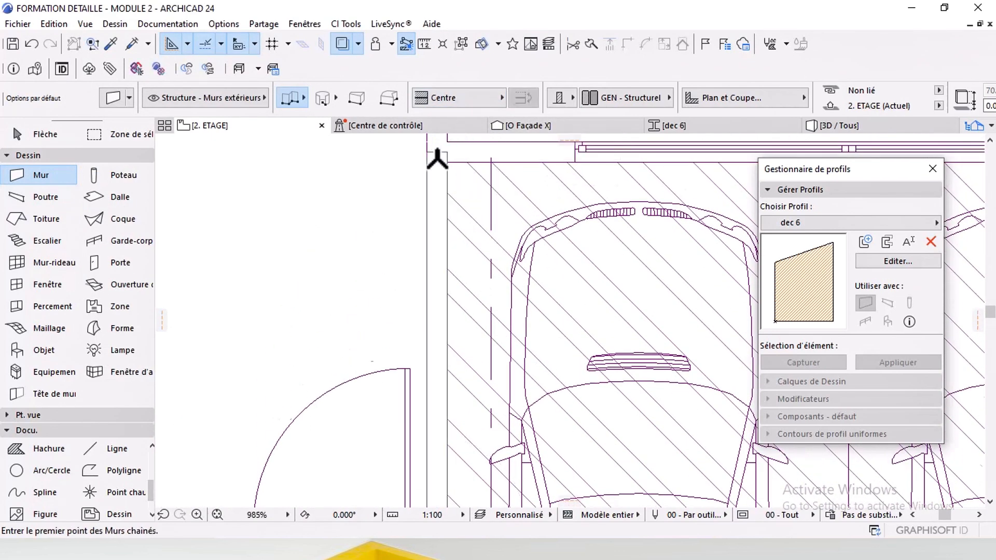
# Step: Stretch the new wall's front end to the middle of the hatched front wall's thickness
pyautogui.scroll(-3, 441, 155)
pyautogui.keyDown('shift'); pyautogui.click(445, 274); pyautogui.keyUp('shift')
pyautogui.scroll(3, 425, 339)
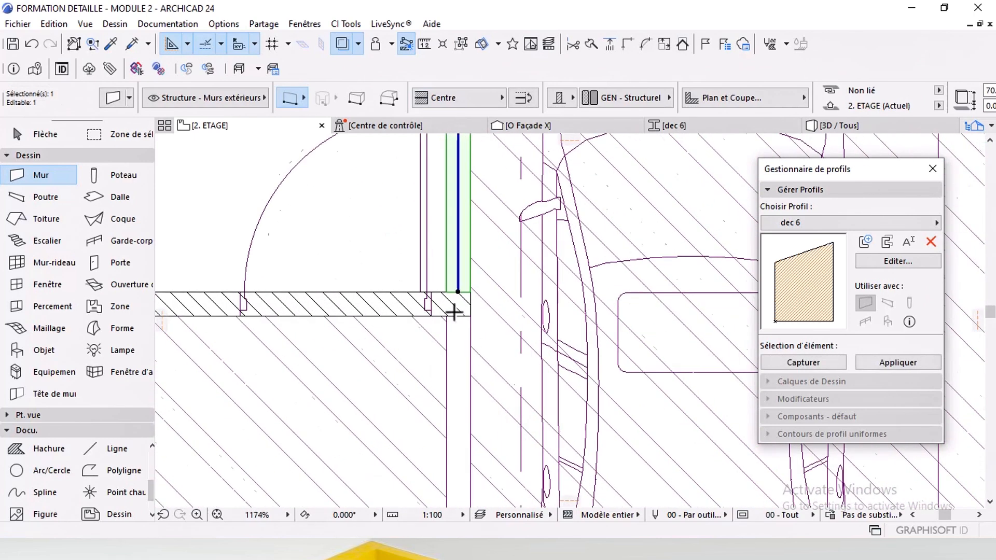
pyautogui.keyDown('shift'); pyautogui.moveTo(460, 302); pyautogui.dragTo(459, 284); pyautogui.keyUp('shift')
pyautogui.keyDown('shift'); pyautogui.click(460, 285); pyautogui.keyUp('shift')
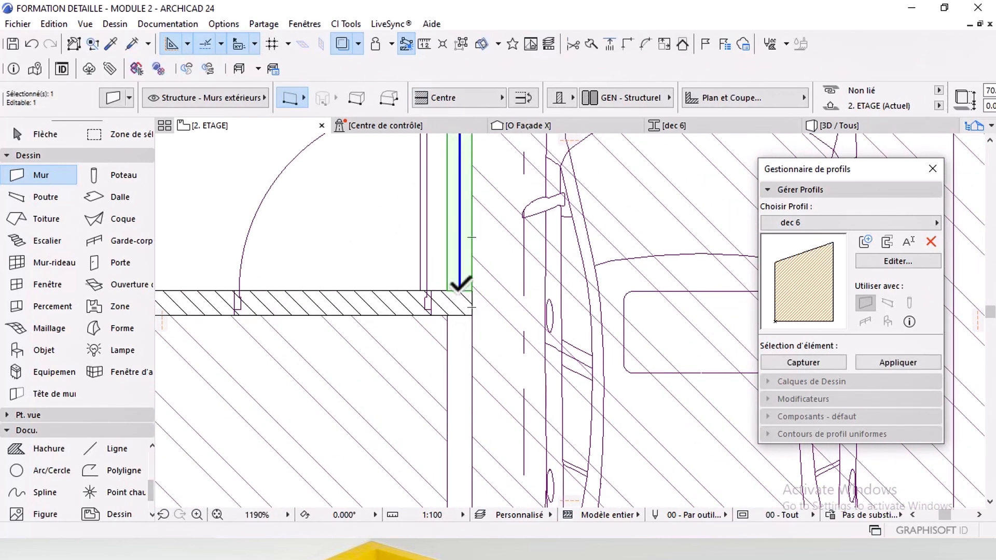
pyautogui.click(460, 284)
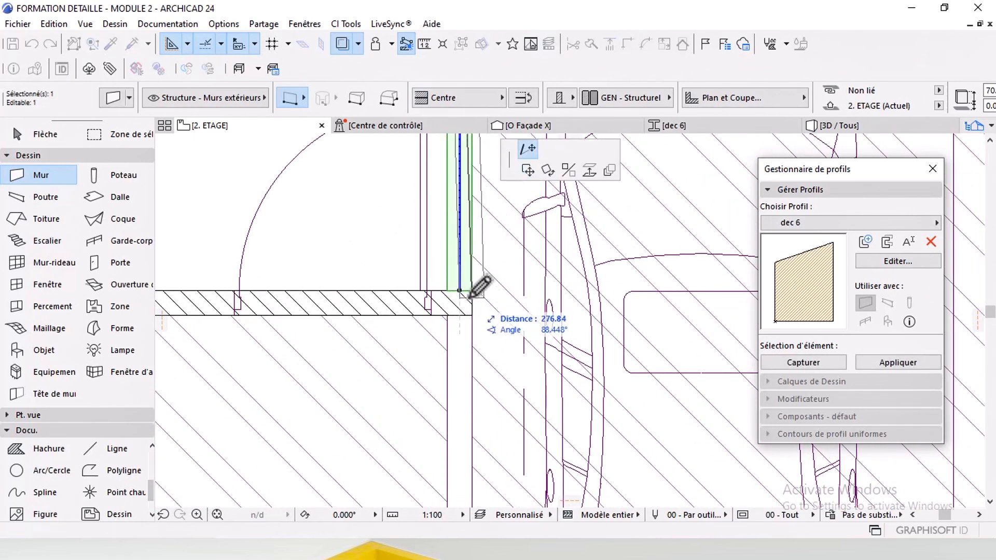
pyautogui.click(459, 303)
pyautogui.scroll(1, 519, 234)
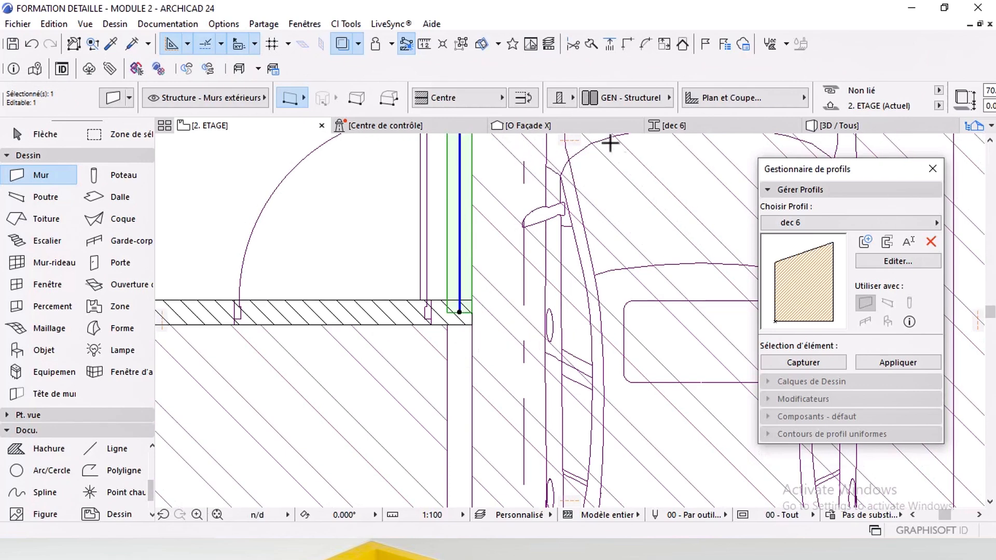
# Step: Check the new wall in the 3D view, then set its height to 300.00 on the 2. ETAGE plan
pyautogui.click(807, 129)
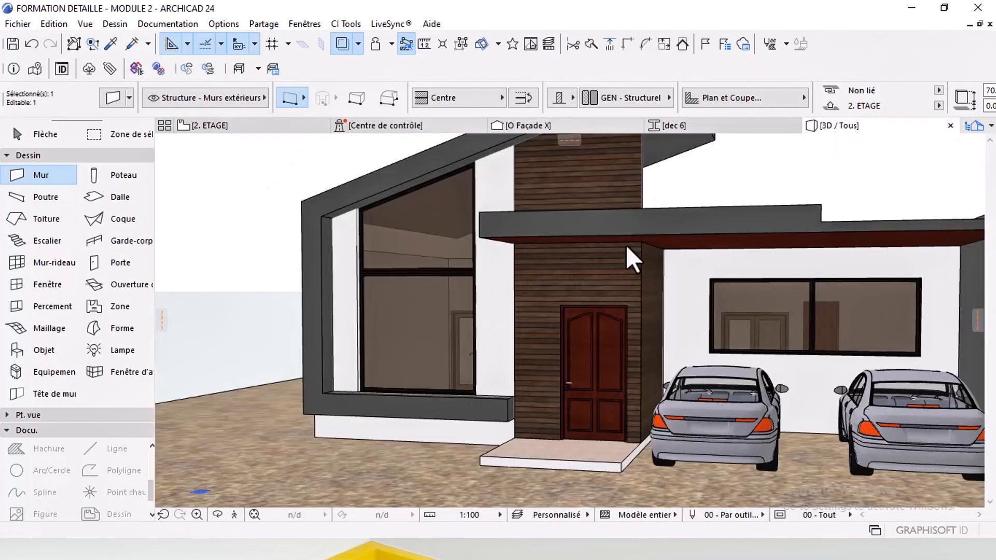
pyautogui.keyDown('shift'); pyautogui.moveTo(668, 229); pyautogui.dragTo(543, 325, button='middle'); pyautogui.keyUp('shift')
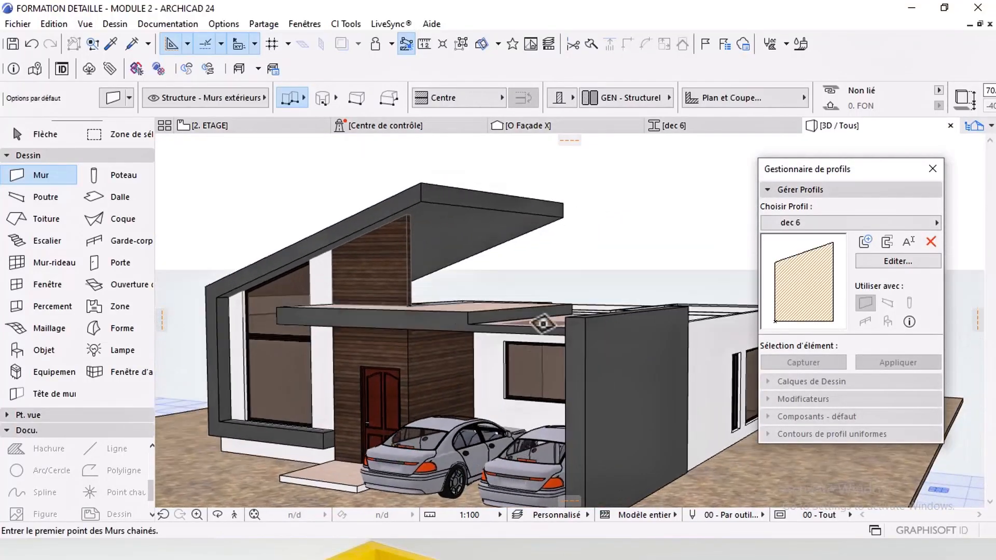
pyautogui.click(43, 139)
pyautogui.click(277, 127)
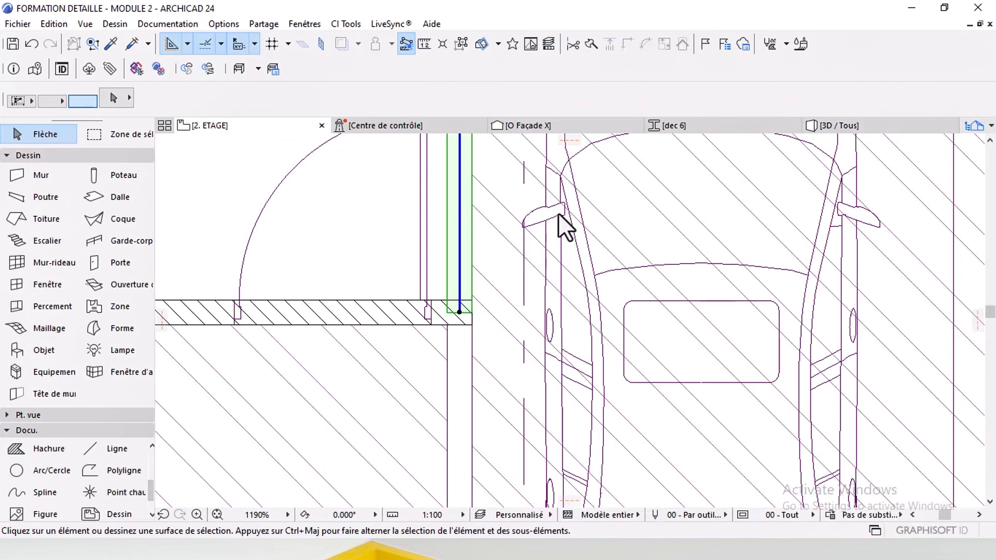
pyautogui.scroll(-2, 767, 108)
pyautogui.click(716, 91)
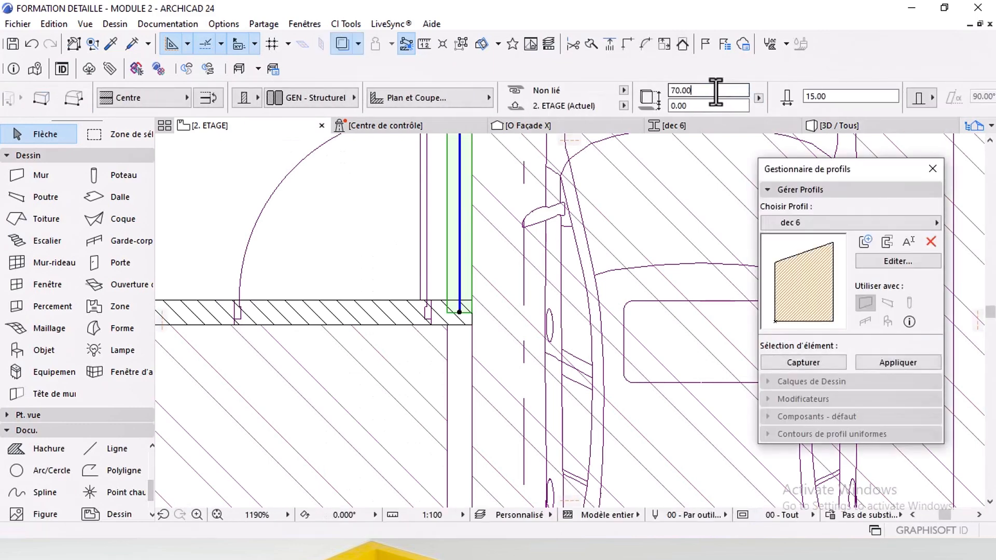
pyautogui.moveTo(633, 132)
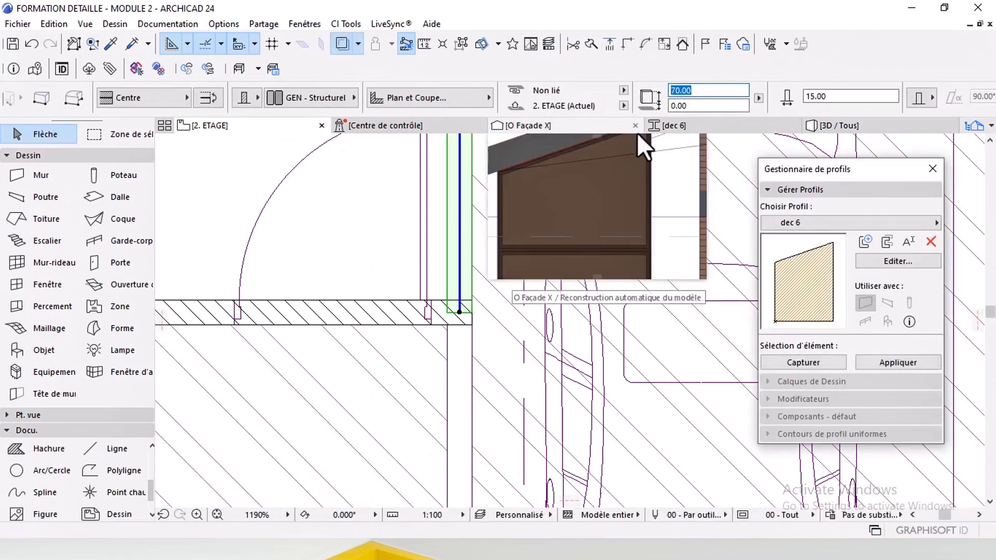
pyautogui.write('300')
pyautogui.press('Return')
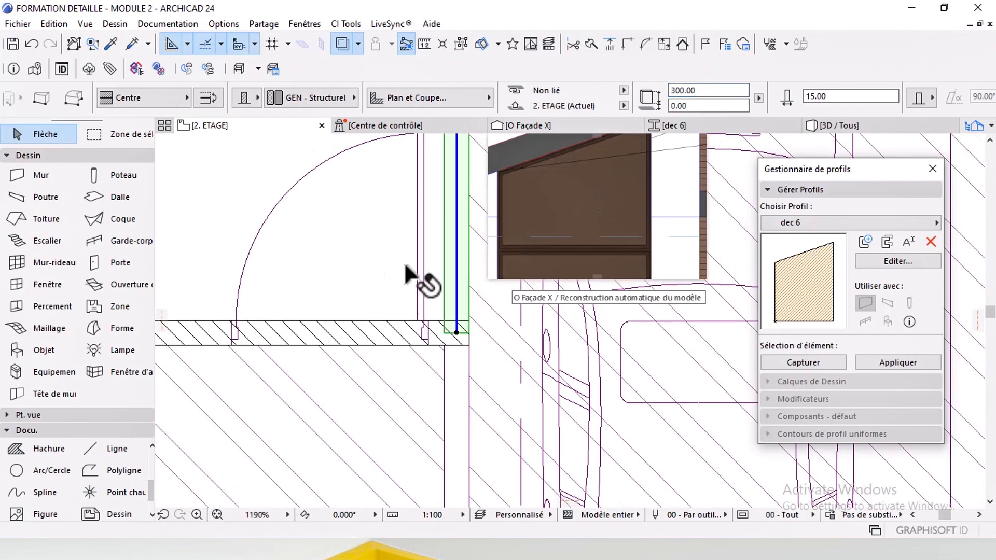
# Step: Turn off the trace reference on the 2. ETAGE plan
pyautogui.scroll(-2, 410, 272)
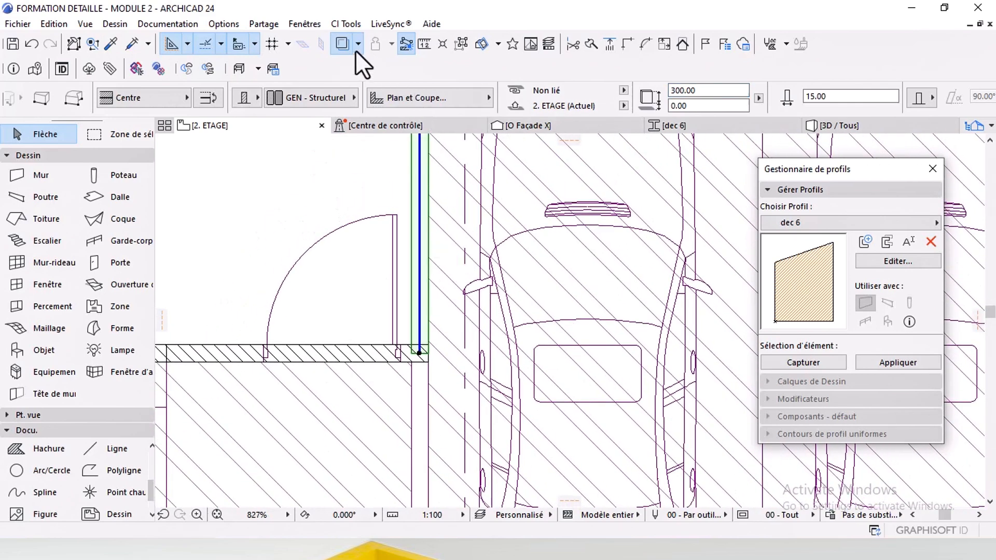
pyautogui.click(347, 44)
pyautogui.moveTo(419, 218); pyautogui.dragTo(478, 234, button='middle')
pyautogui.moveTo(559, 187); pyautogui.dragTo(542, 226, button='middle')
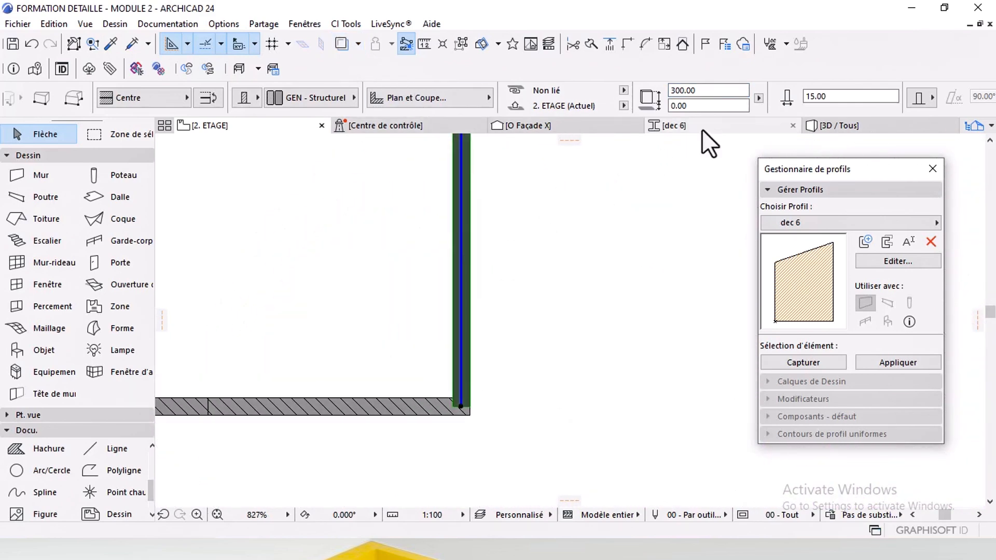
# Step: In the 3D view, raise the base of the wood-clad side wall to the top surface of the slab
pyautogui.click(844, 126)
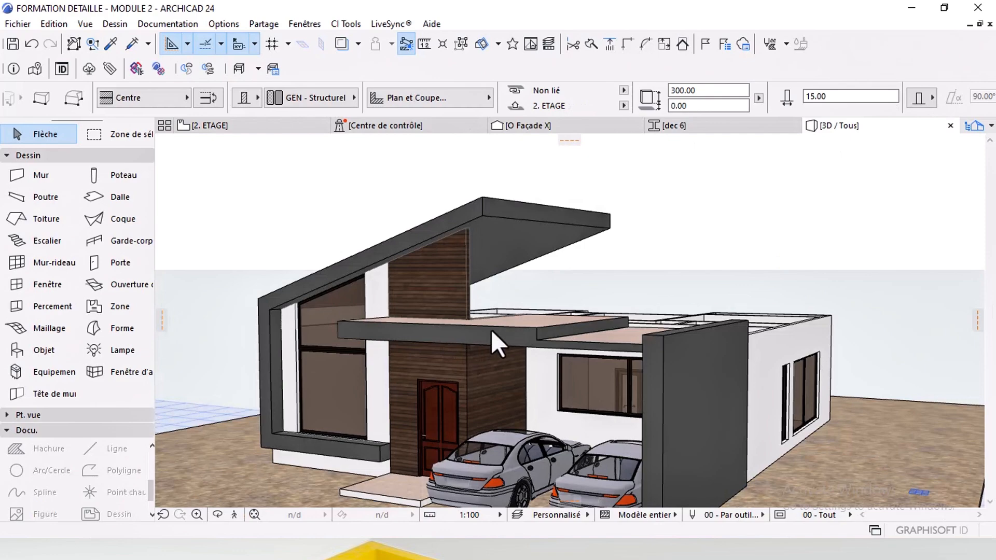
pyautogui.keyDown('shift'); pyautogui.moveTo(494, 308); pyautogui.dragTo(463, 331, button='middle'); pyautogui.keyUp('shift')
pyautogui.scroll(-3, 468, 326)
pyautogui.scroll(-4, 441, 380)
pyautogui.scroll(-5, 450, 383)
pyautogui.scroll(3, 448, 321)
pyautogui.scroll(4, 431, 334)
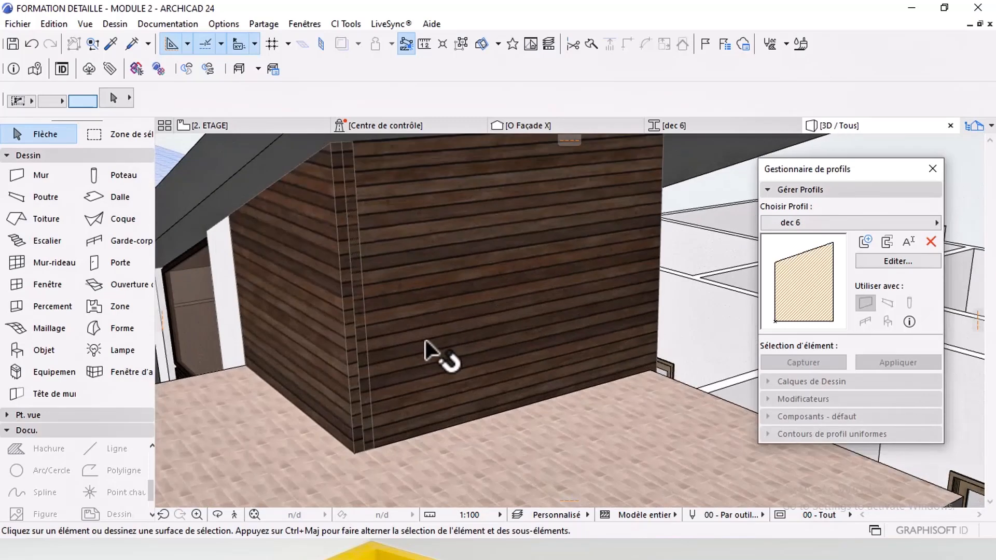
pyautogui.click(514, 356)
pyautogui.scroll(2, 596, 410)
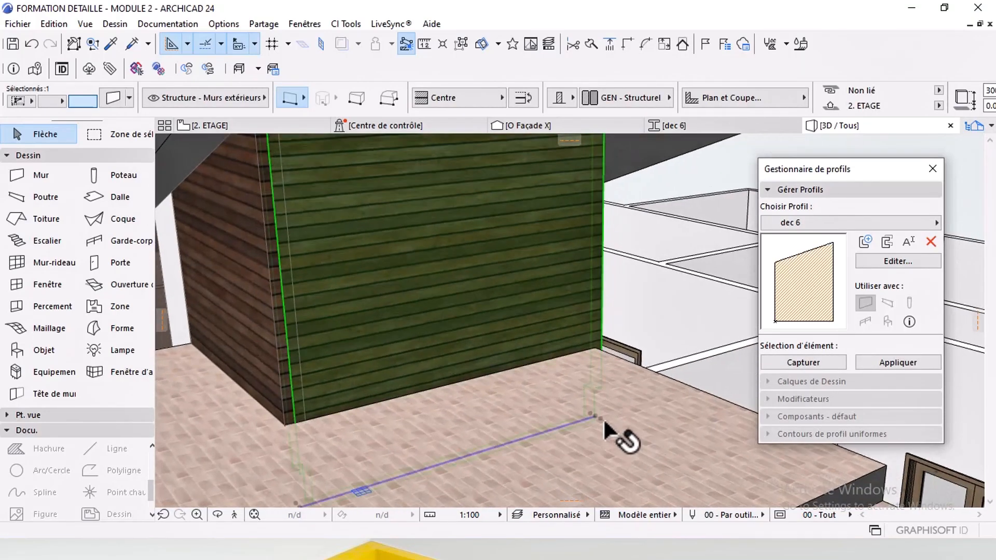
pyautogui.click(602, 416)
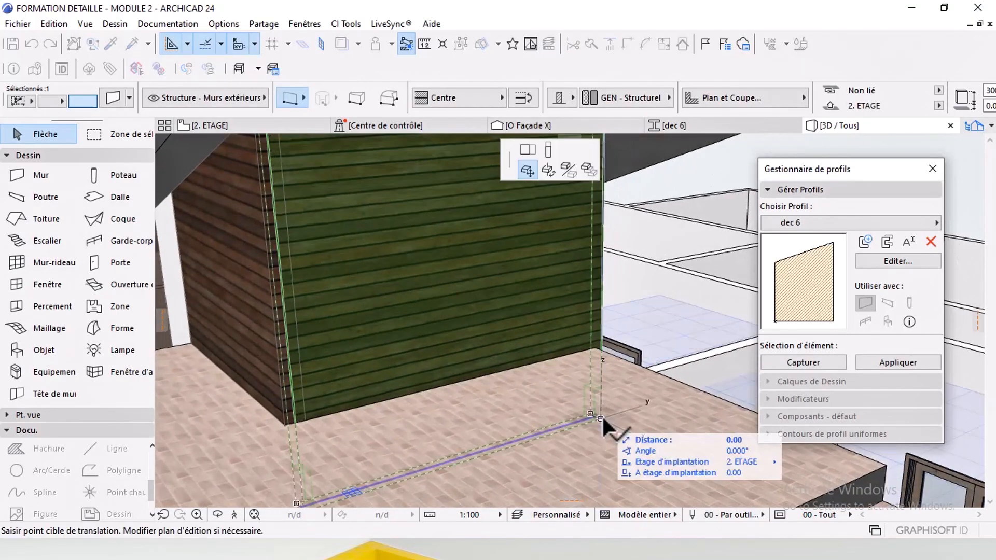
pyautogui.click(548, 169)
pyautogui.click(579, 390)
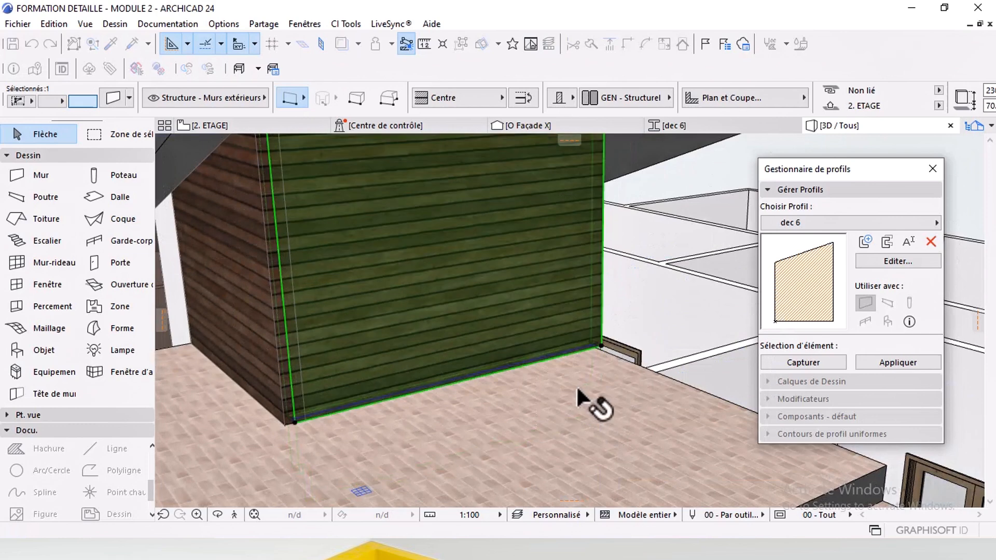
# Step: Lower the top of the wood-clad side wall to the front cladding's upper corner beneath the roof
pyautogui.scroll(-2, 579, 390)
pyautogui.moveTo(464, 320); pyautogui.dragTo(546, 324, button='middle')
pyautogui.scroll(1, 405, 201)
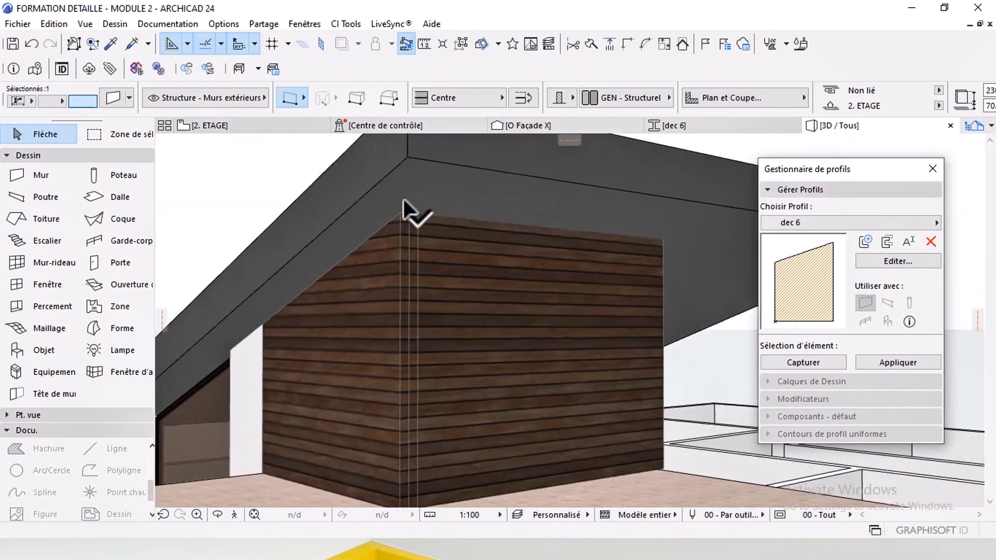
pyautogui.scroll(1, 404, 202)
pyautogui.click(411, 196)
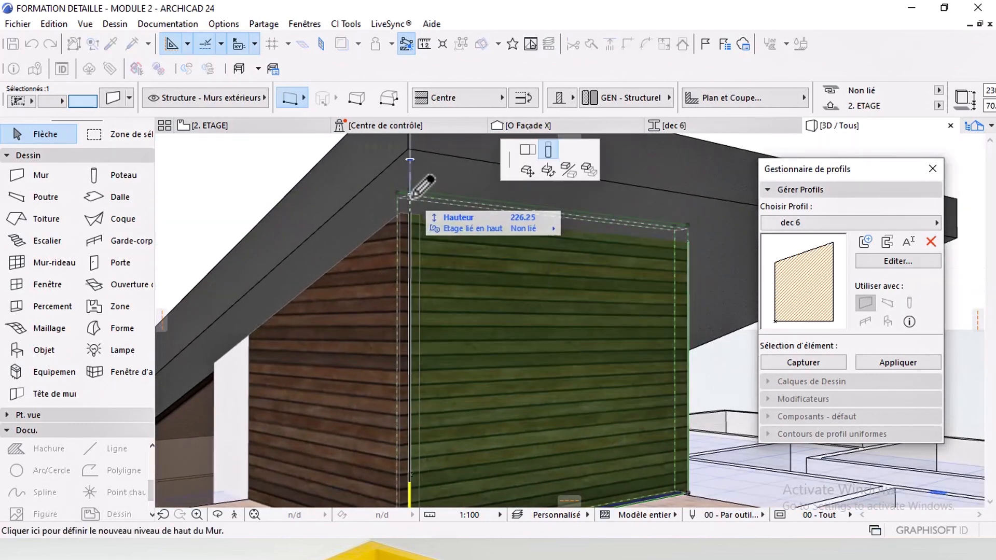
pyautogui.click(410, 212)
# Step: Stretch the upper wood-clad side wall's front end to meet the front cladding at the slab-level corner
pyautogui.keyDown('shift'); pyautogui.moveTo(477, 264); pyautogui.dragTo(441, 328, button='middle'); pyautogui.keyUp('shift')
pyautogui.moveTo(441, 328); pyautogui.dragTo(433, 236, button='middle')
pyautogui.scroll(1, 428, 388)
pyautogui.scroll(3, 416, 470)
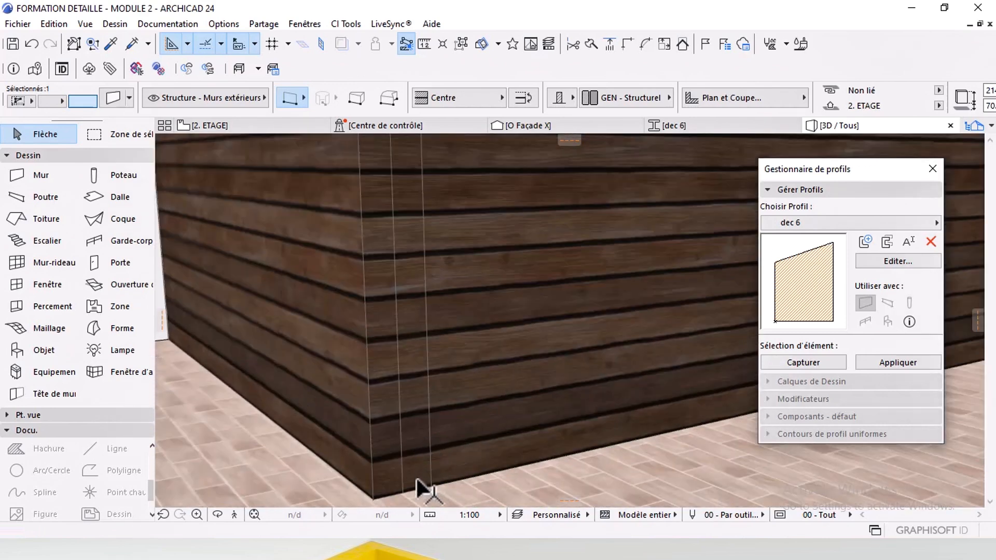
pyautogui.click(409, 443)
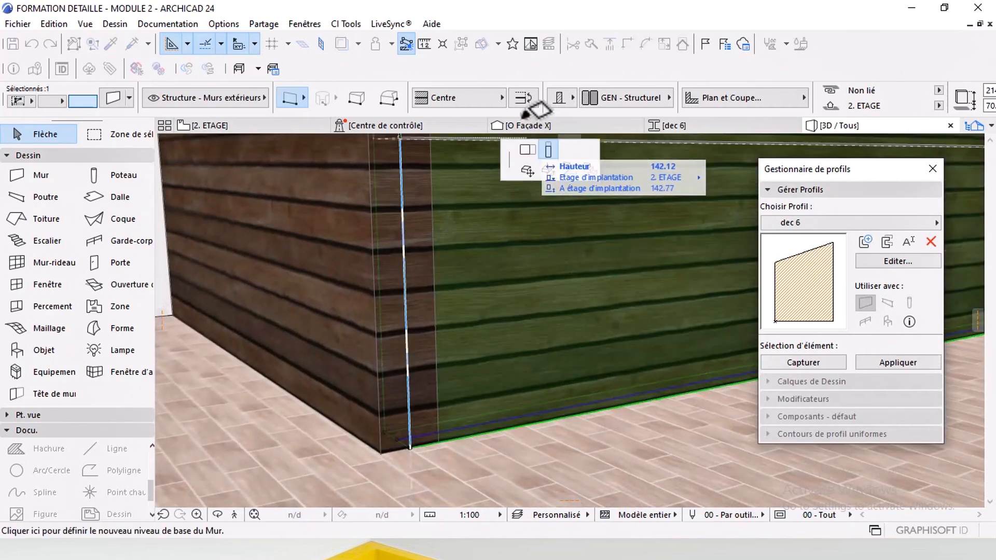
pyautogui.click(438, 443)
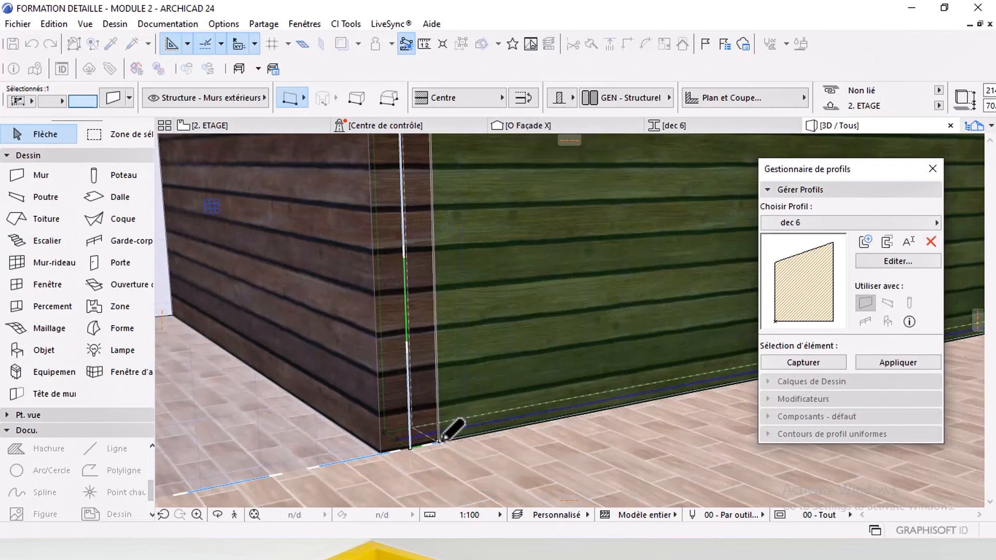
pyautogui.press('Escape')
pyautogui.scroll(-2, 464, 376)
pyautogui.scroll(-5, 531, 346)
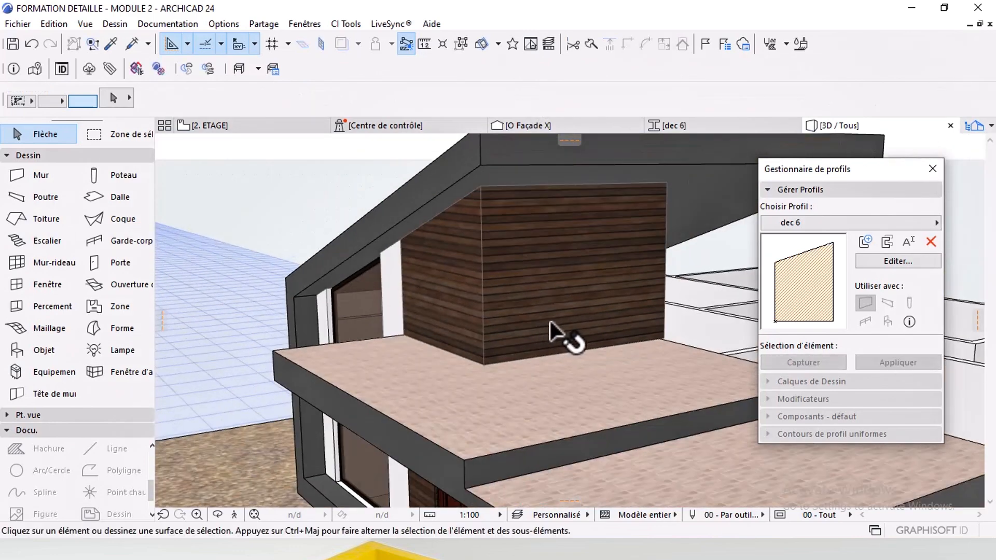
# Step: Adjust the opposite end of the upper side wall to the slab corner beside the tall window
pyautogui.keyDown('shift'); pyautogui.moveTo(552, 323); pyautogui.dragTo(475, 345, button='middle'); pyautogui.keyUp('shift')
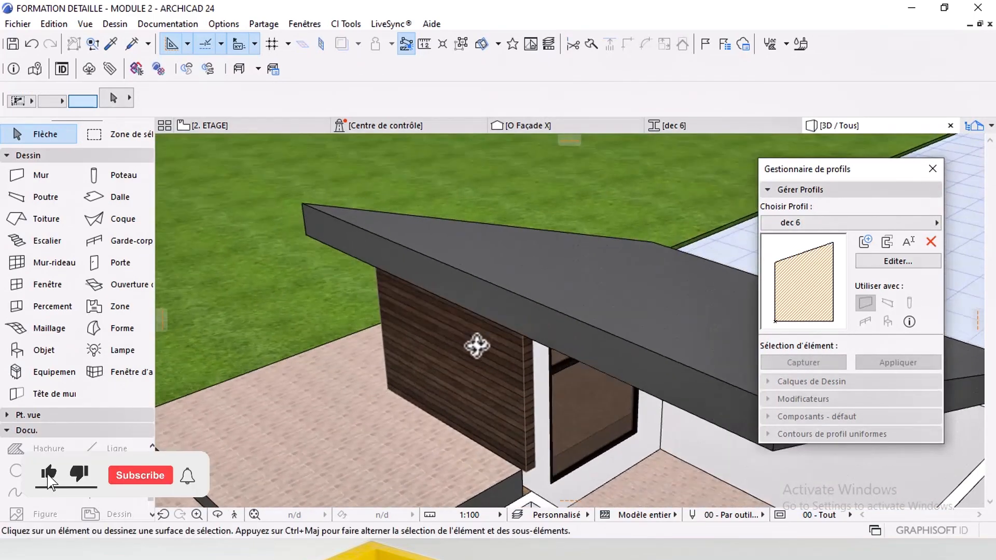
pyautogui.scroll(6, 567, 389)
pyautogui.click(540, 413)
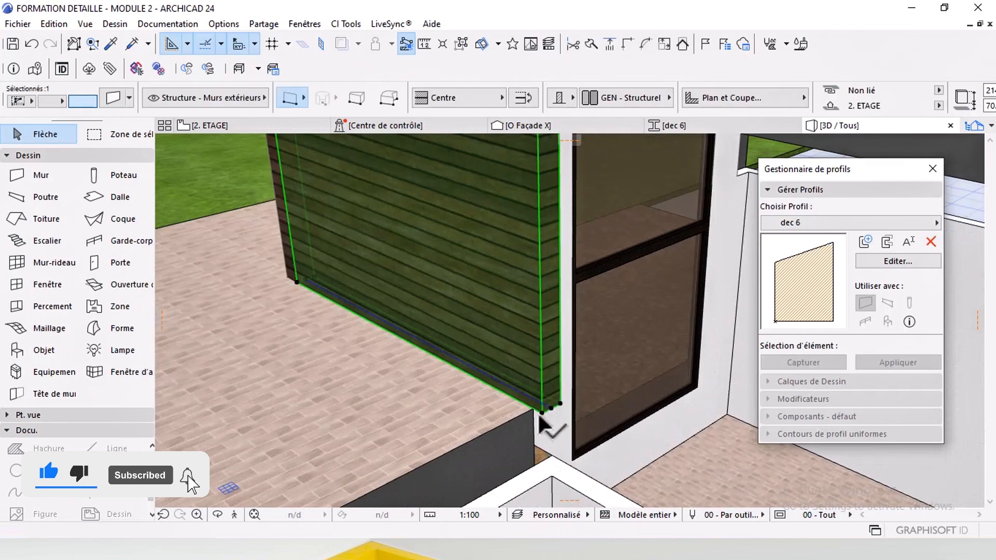
pyautogui.click(541, 414)
pyautogui.click(534, 409)
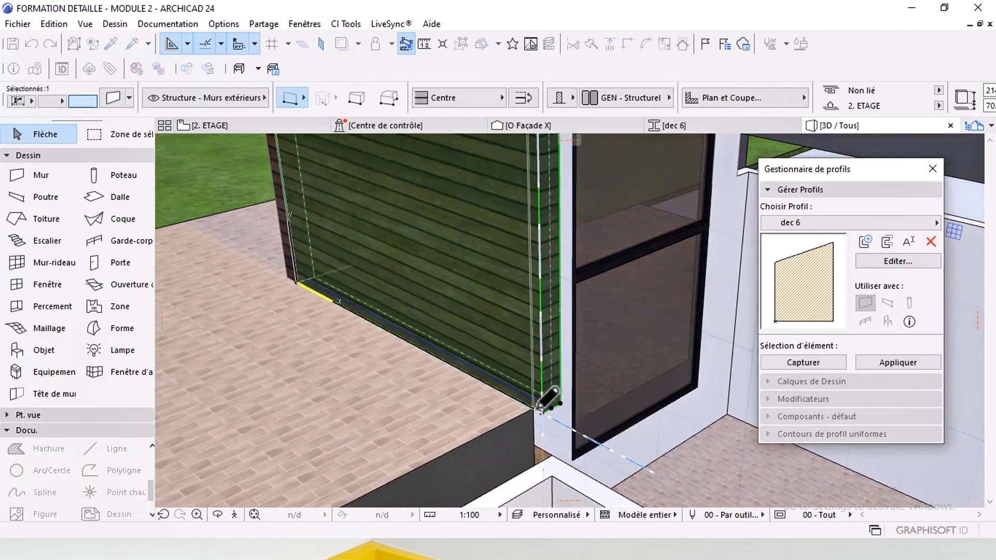
pyautogui.press('Escape')
pyautogui.scroll(-6, 511, 323)
# Step: Raise the tops of the OSB side wall and the wood-clad door wall together to the base of the upper cladding
pyautogui.keyDown('shift'); pyautogui.moveTo(555, 352); pyautogui.dragTo(373, 346, button='middle'); pyautogui.keyUp('shift')
pyautogui.scroll(5, 374, 346)
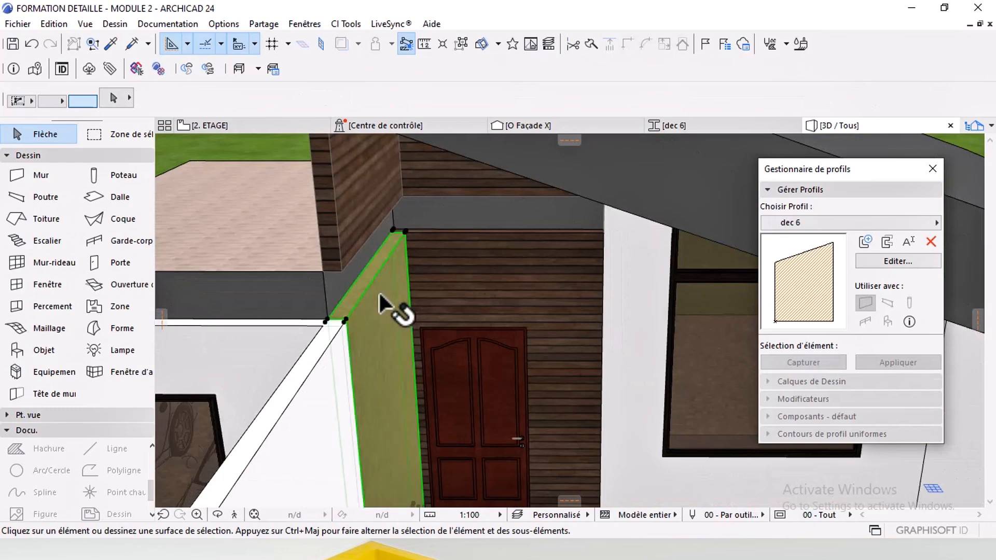
pyautogui.click(379, 291)
pyautogui.keyDown('shift'); pyautogui.click(455, 262); pyautogui.keyUp('shift')
pyautogui.click(405, 231)
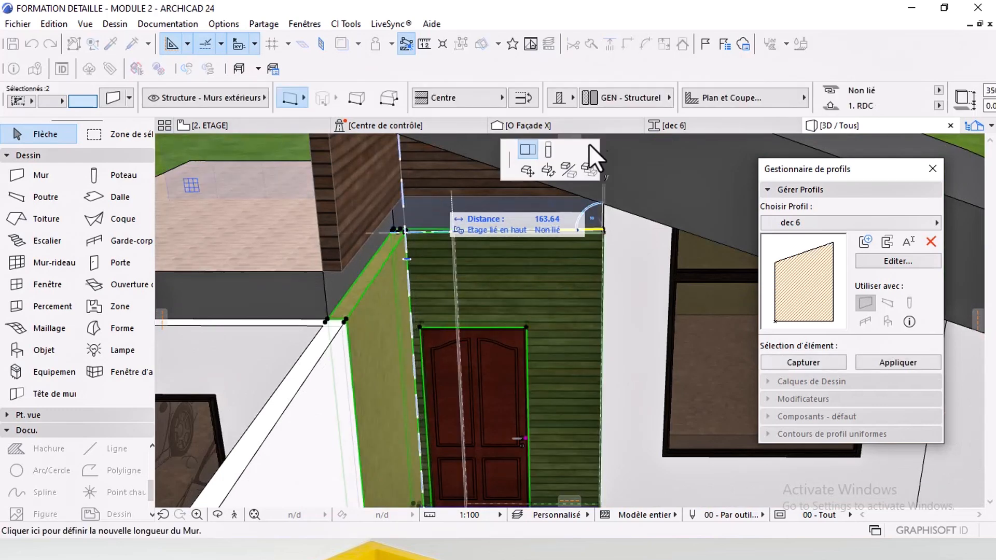
pyautogui.click(406, 199)
pyautogui.press('Escape')
# Step: Set all surfaces of the OSB side wall next to the entrance door to Sol - Planches de bois
pyautogui.keyDown('shift'); pyautogui.moveTo(424, 281); pyautogui.dragTo(382, 332, button='middle'); pyautogui.keyUp('shift')
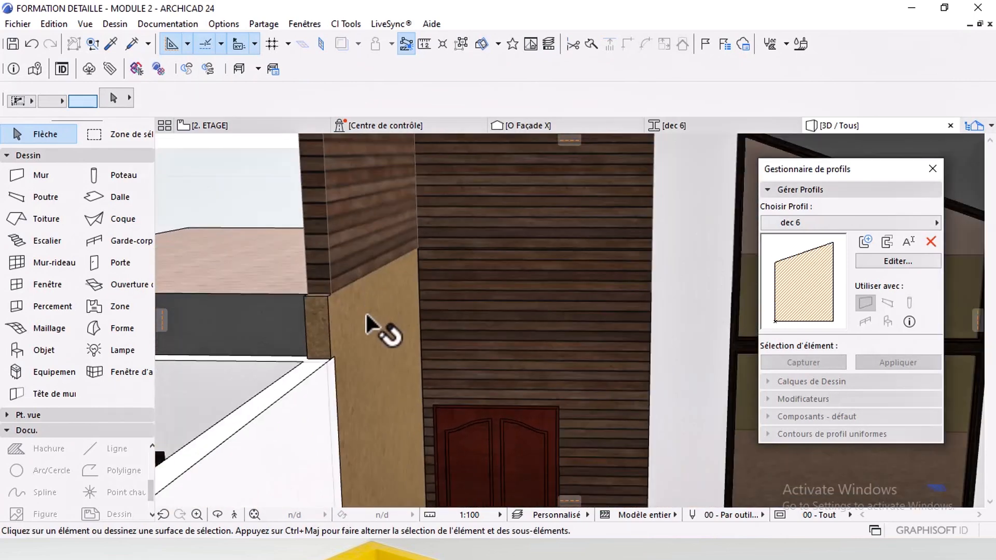
pyautogui.doubleClick(366, 316)
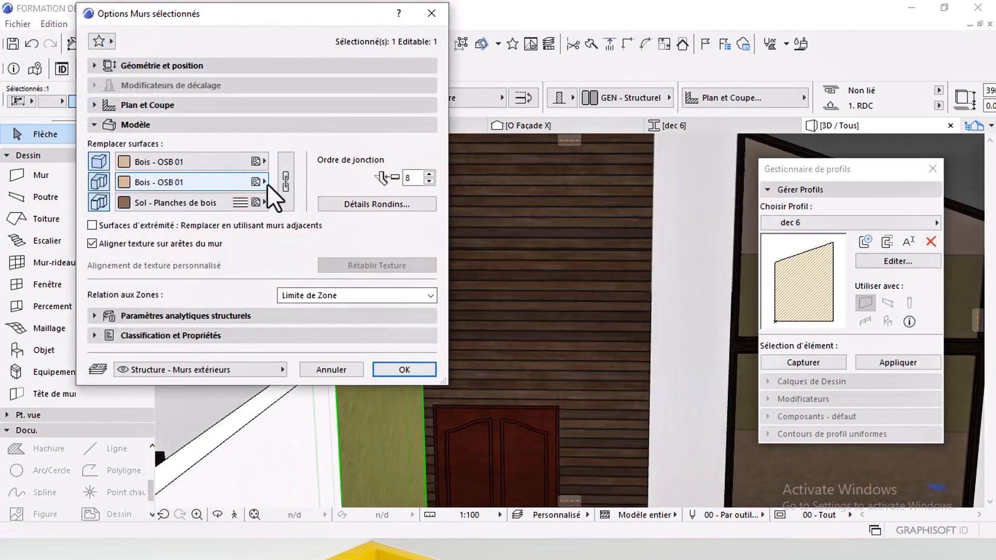
pyautogui.click(207, 161)
pyautogui.scroll(-3, 615, 291)
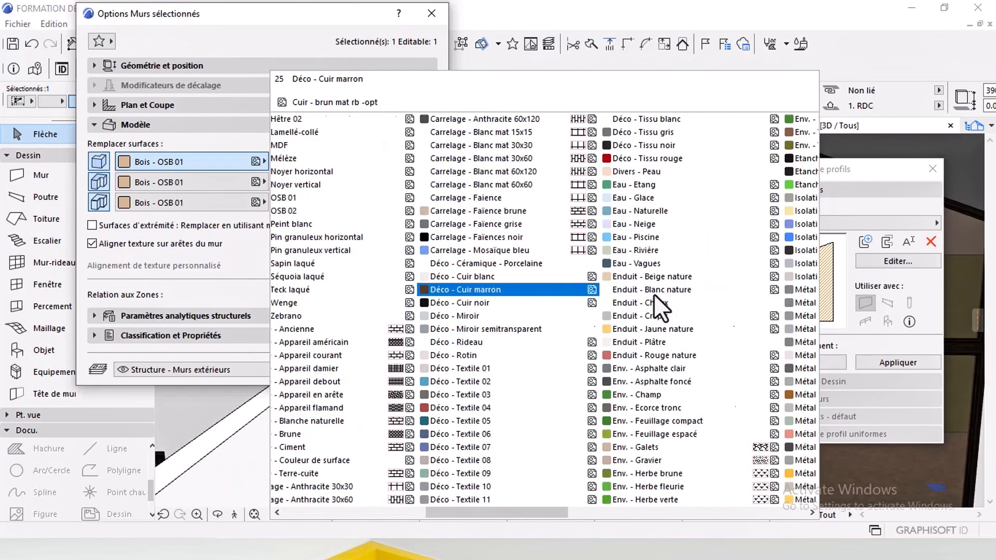
pyautogui.scroll(-3, 618, 254)
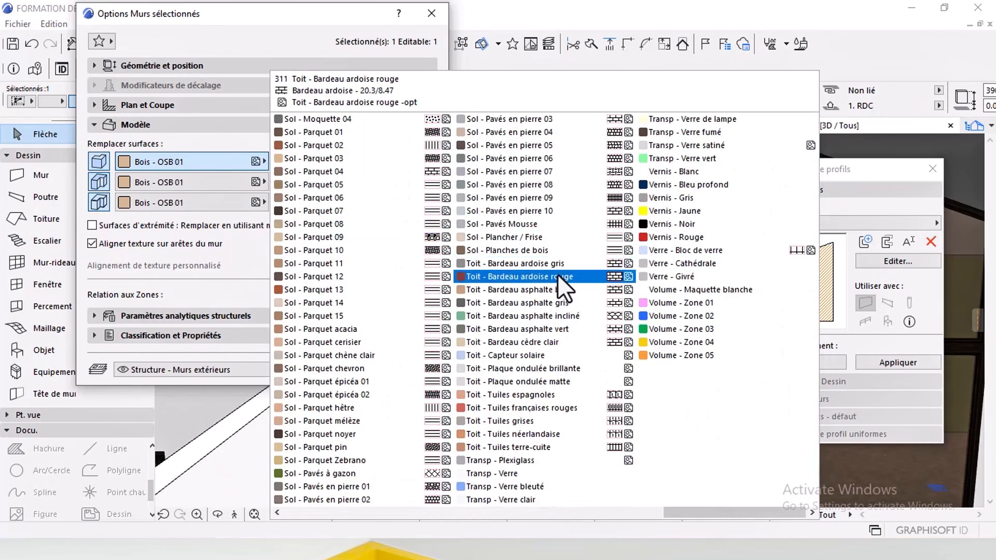
pyautogui.click(515, 251)
pyautogui.press('Return')
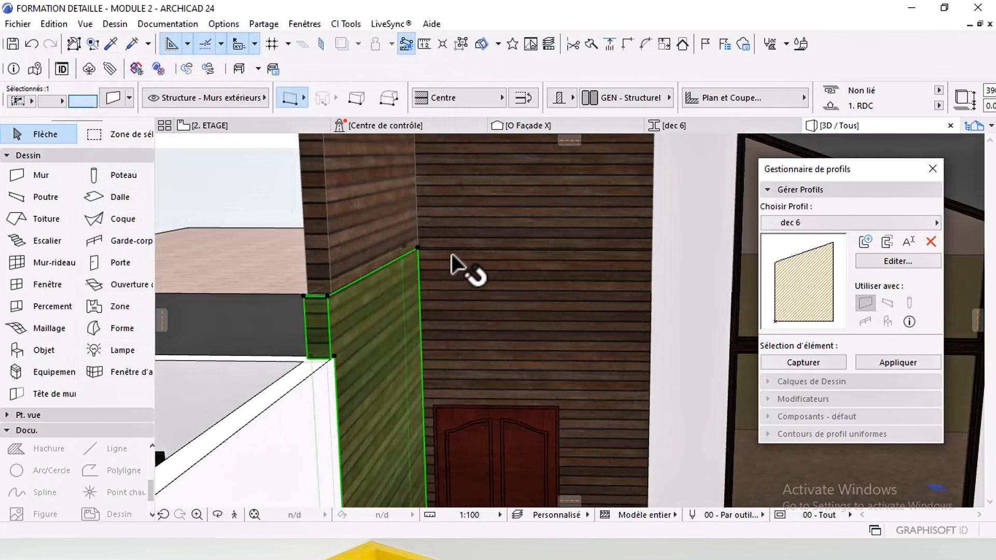
# Step: Stretch the projecting end of the ground-floor wood side wall back to align with the upper cladding at the slab corner
pyautogui.moveTo(383, 302); pyautogui.dragTo(580, 306, button='middle')
pyautogui.moveTo(576, 307); pyautogui.dragTo(490, 316, button='middle')
pyautogui.click(534, 338)
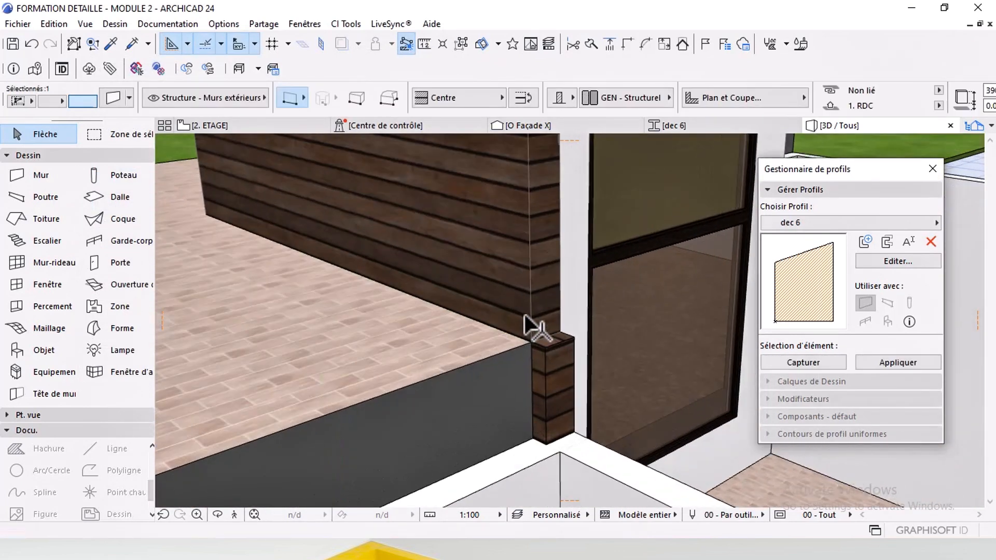
pyautogui.click(544, 348)
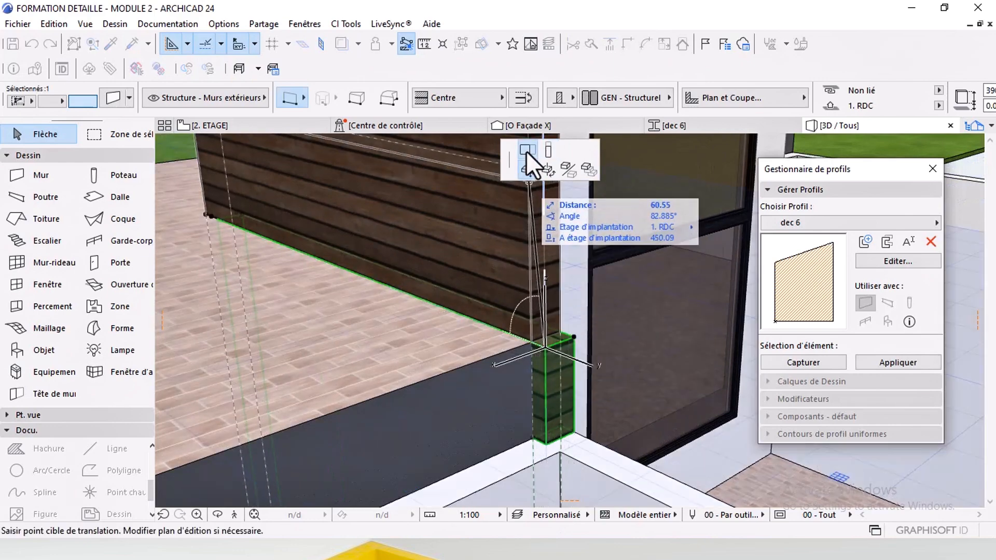
pyautogui.click(527, 150)
pyautogui.click(538, 346)
pyautogui.press('Escape')
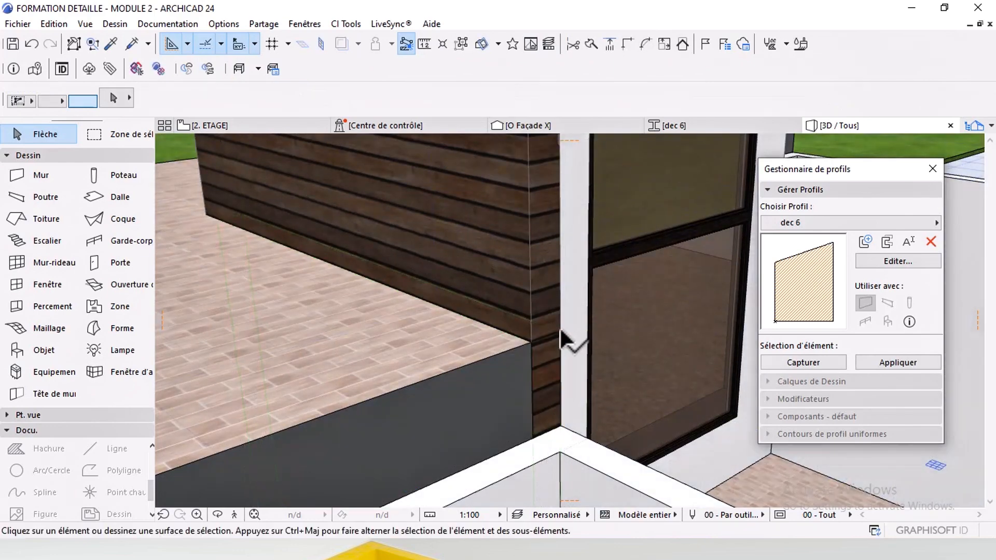
# Step: Review the façade in 3D, then open the 1. RDC plan and examine the reference image's wall finishes around the carport
pyautogui.scroll(-4, 563, 334)
pyautogui.keyDown('shift'); pyautogui.moveTo(570, 353); pyautogui.dragTo(585, 338, button='middle'); pyautogui.keyUp('shift')
pyautogui.scroll(3, 461, 289)
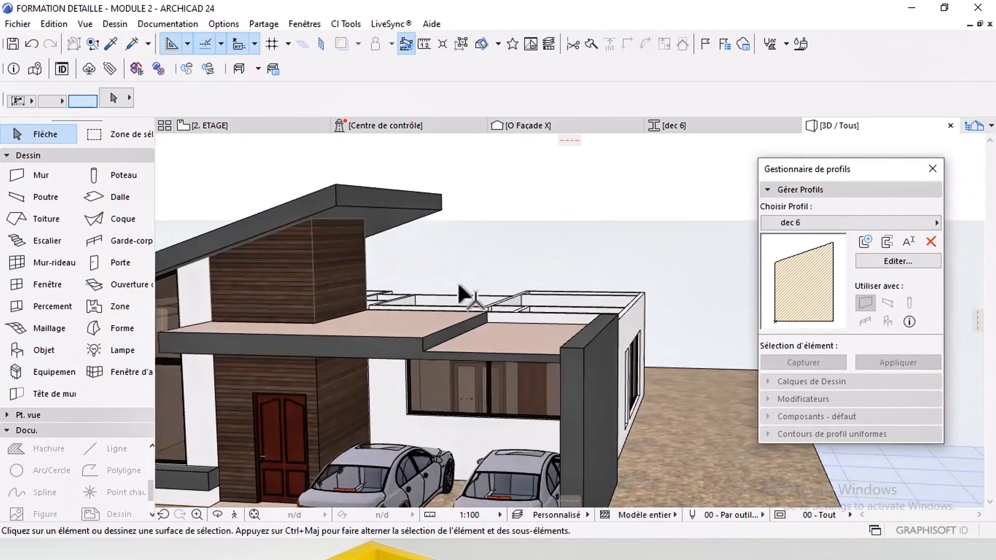
pyautogui.moveTo(460, 289); pyautogui.dragTo(528, 299, button='middle')
pyautogui.click(257, 126)
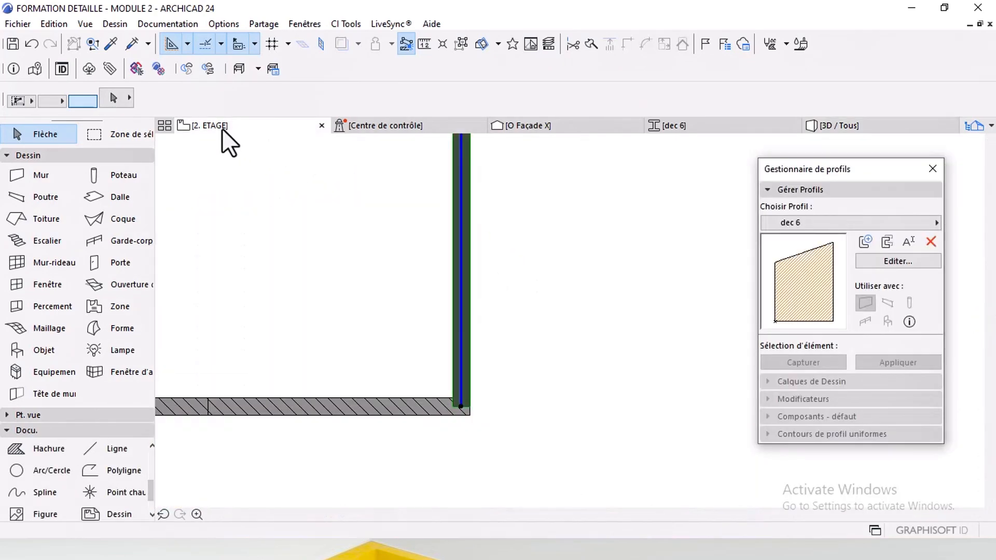
pyautogui.rightClick(222, 129)
pyautogui.click(272, 268)
pyautogui.scroll(-7, 535, 259)
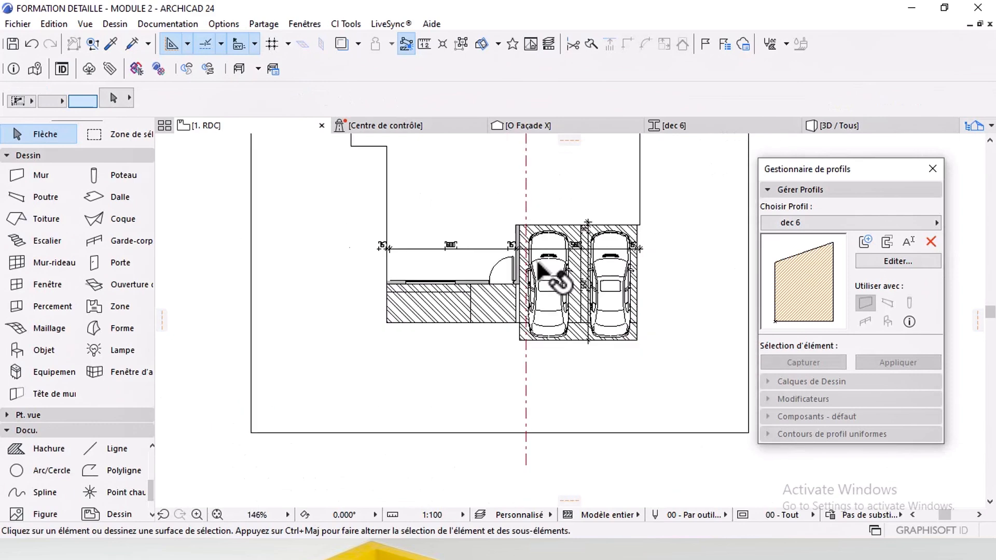
pyautogui.moveTo(650, 254); pyautogui.dragTo(475, 263, button='middle')
pyautogui.scroll(3, 511, 289)
pyautogui.scroll(4, 513, 272)
pyautogui.moveTo(542, 288); pyautogui.dragTo(470, 282, button='middle')
pyautogui.scroll(-3, 545, 280)
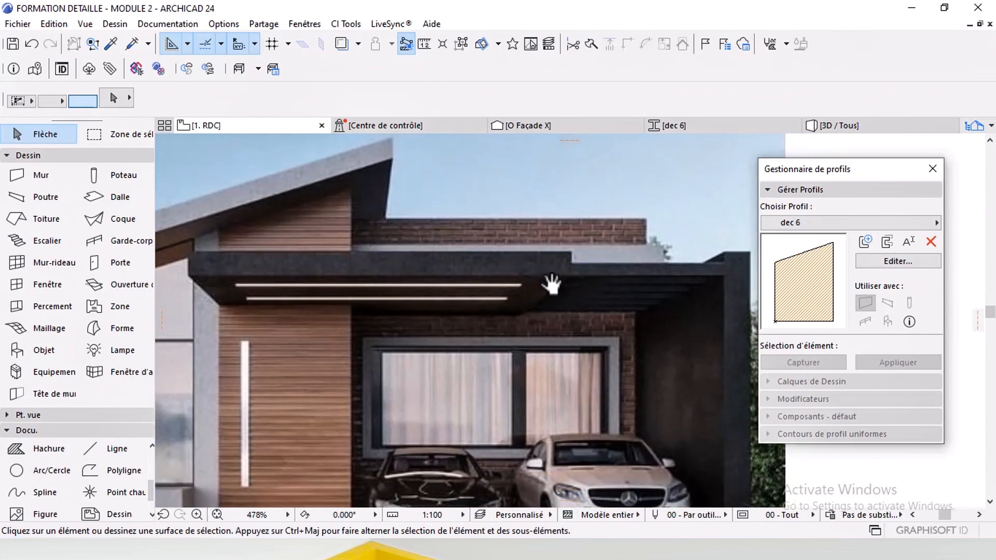
pyautogui.scroll(2, 542, 228)
pyautogui.scroll(1, 540, 208)
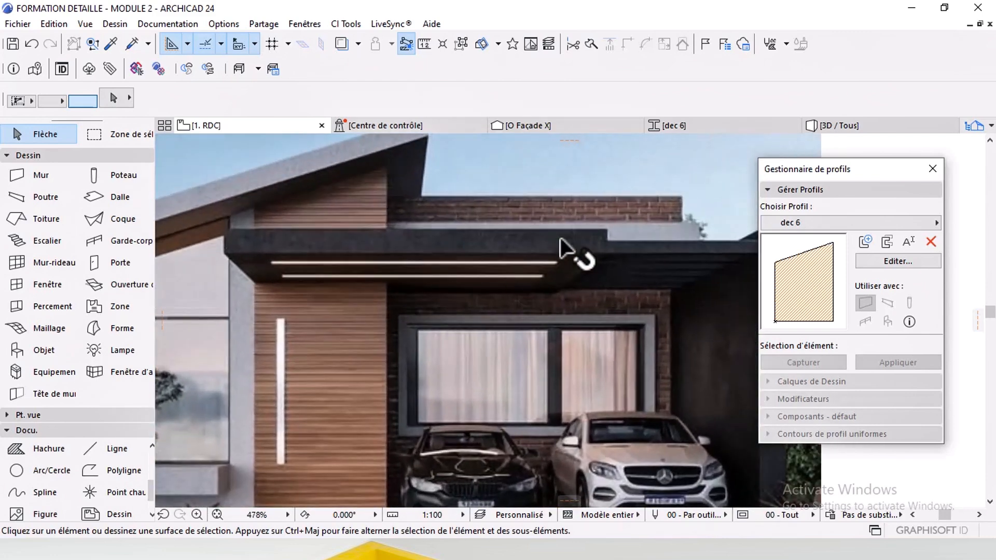
pyautogui.moveTo(557, 320); pyautogui.dragTo(544, 303, button='middle')
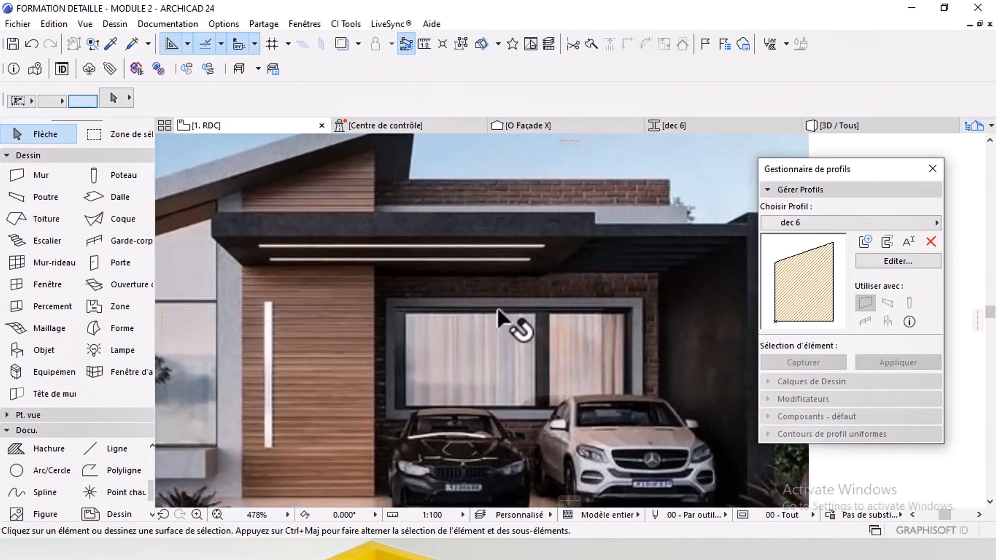
pyautogui.scroll(-4, 535, 285)
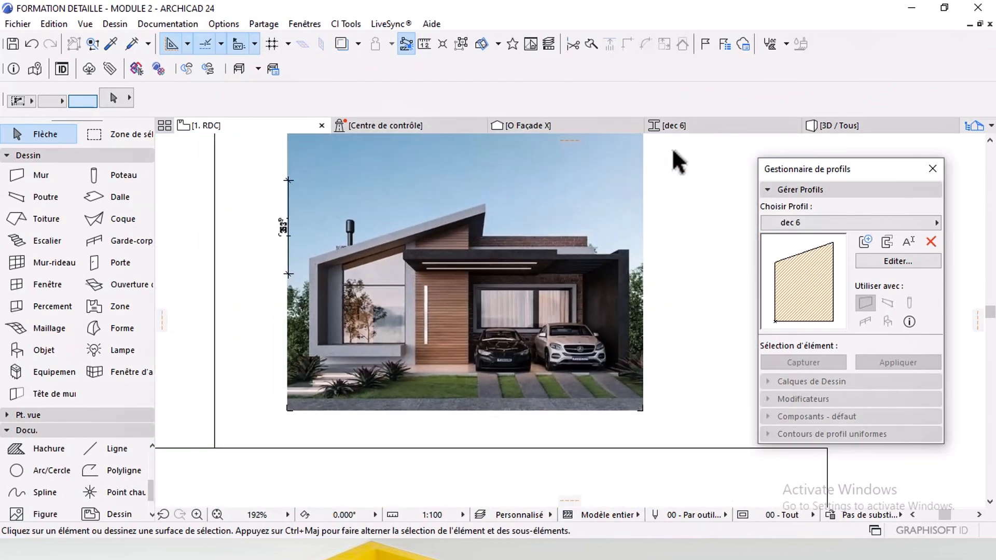
# Step: In the 3D view, set all surfaces of the white wall behind the cars to Brique - Appareil courant
pyautogui.click(810, 125)
pyautogui.moveTo(601, 388); pyautogui.dragTo(585, 296, button='middle')
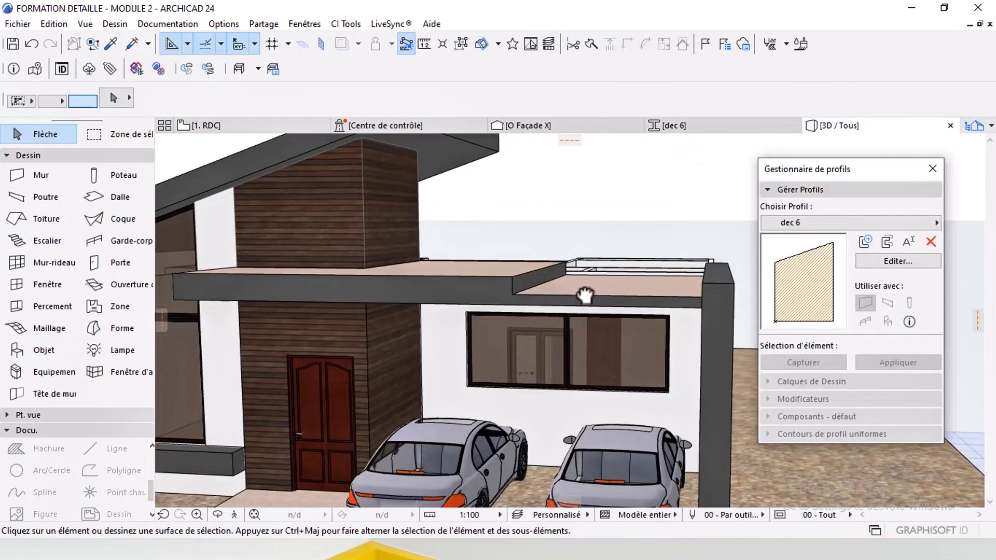
pyautogui.click(552, 410)
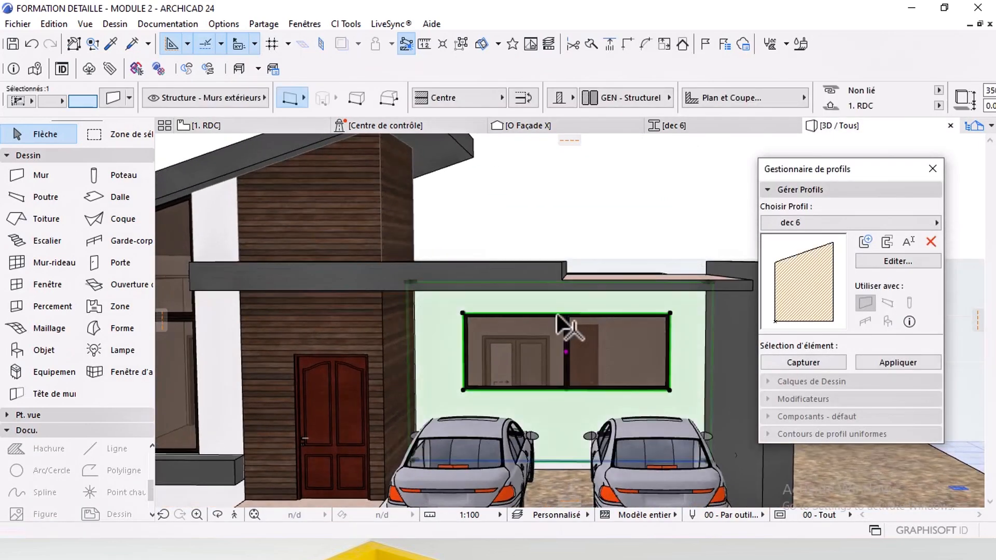
pyautogui.scroll(1, 563, 327)
pyautogui.hotkey('ctrl', 't')
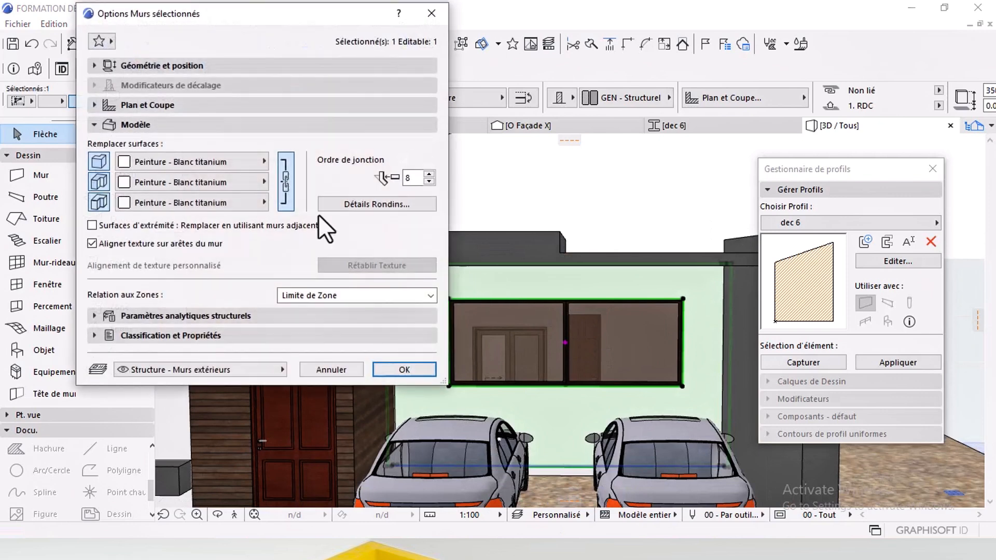
pyautogui.click(232, 162)
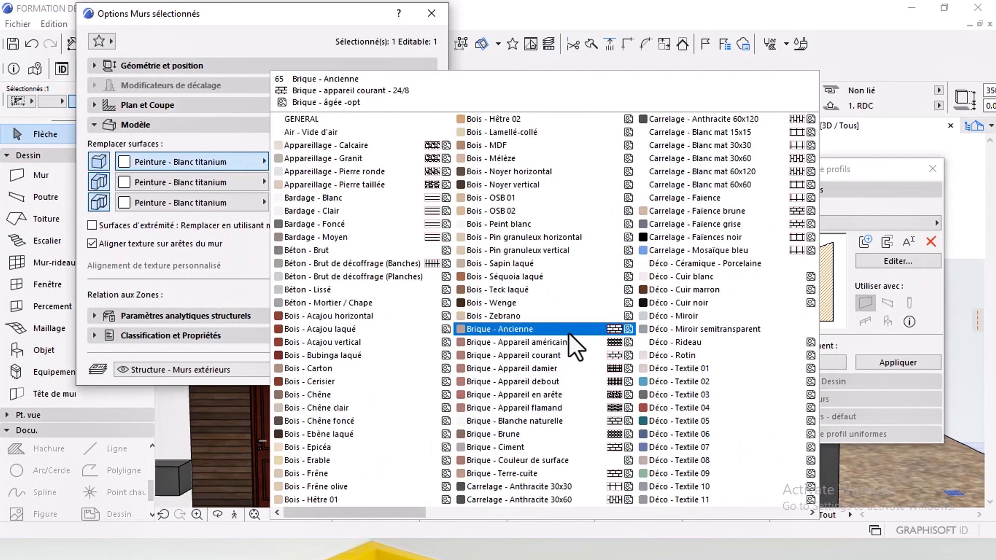
pyautogui.click(547, 355)
pyautogui.press('Return')
pyautogui.scroll(-2, 518, 273)
pyautogui.keyDown('shift'); pyautogui.moveTo(518, 274); pyautogui.dragTo(585, 305, button='middle'); pyautogui.keyUp('shift')
pyautogui.click(624, 208)
pyautogui.keyDown('shift'); pyautogui.moveTo(624, 209); pyautogui.dragTo(568, 237, button='middle'); pyautogui.keyUp('shift')
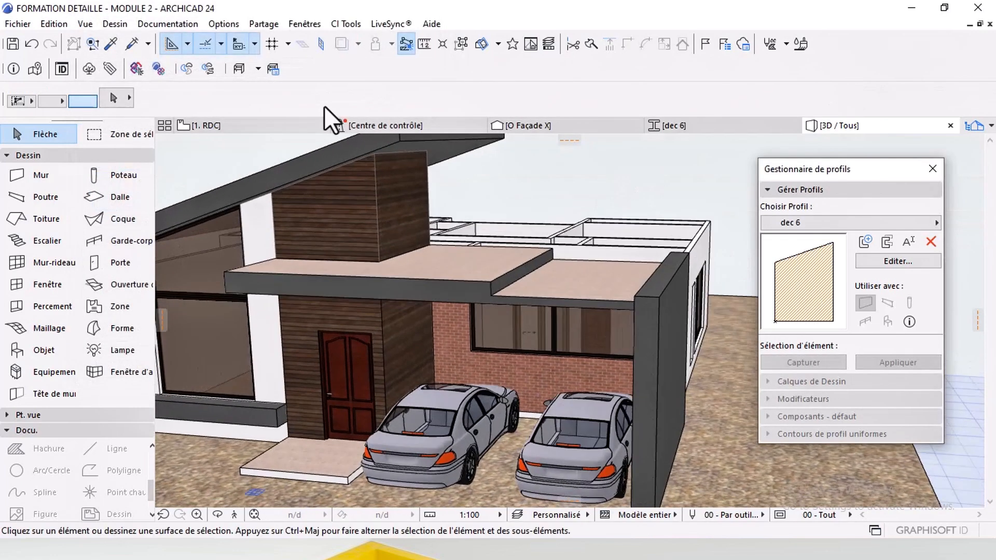
# Step: On the 1. RDC plan, examine the reference image's parapet and roof edges above the carport canopy
pyautogui.click(296, 129)
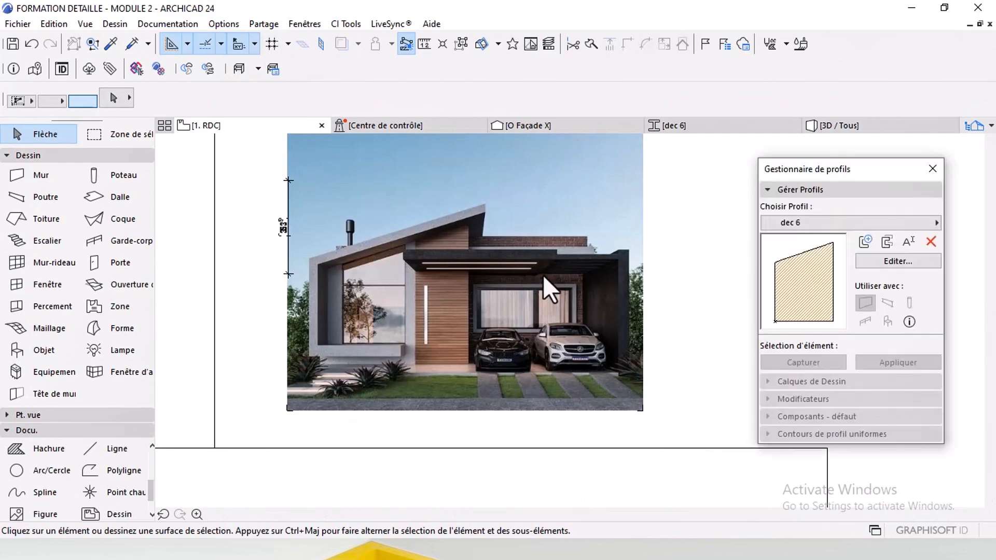
pyautogui.scroll(5, 548, 280)
pyautogui.moveTo(580, 293); pyautogui.dragTo(502, 255, button='middle')
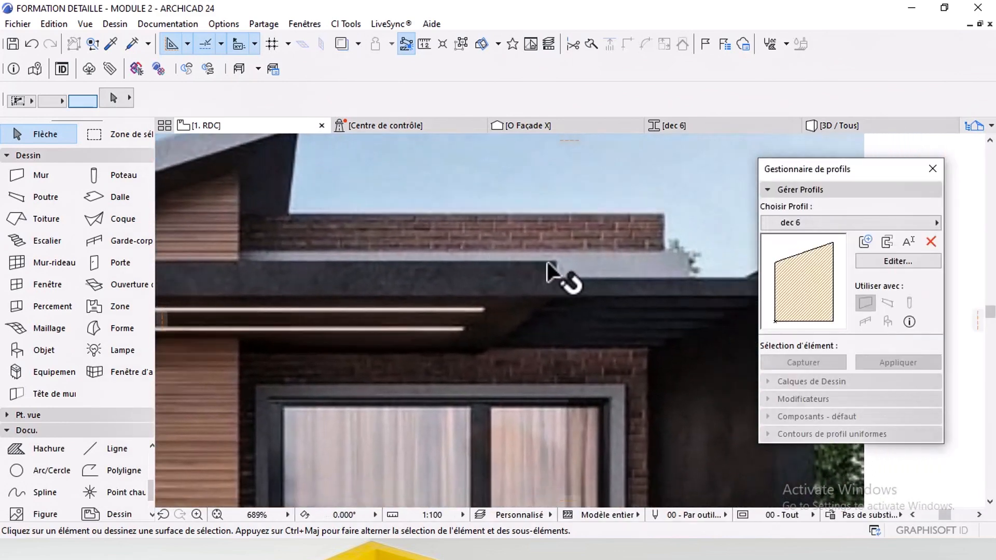
pyautogui.scroll(2, 548, 263)
pyautogui.moveTo(591, 274); pyautogui.dragTo(585, 270, button='middle')
pyautogui.scroll(-3, 613, 246)
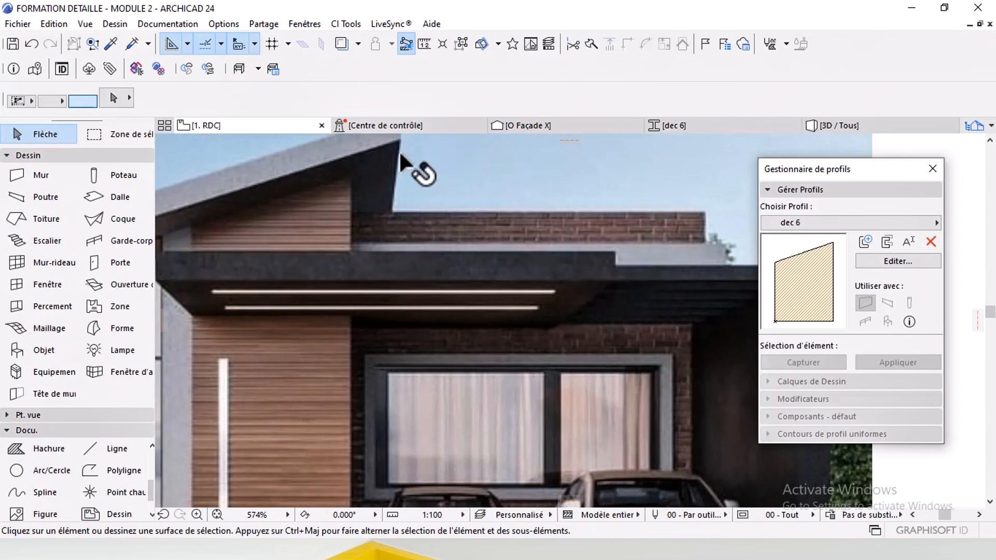
pyautogui.scroll(-3, 597, 244)
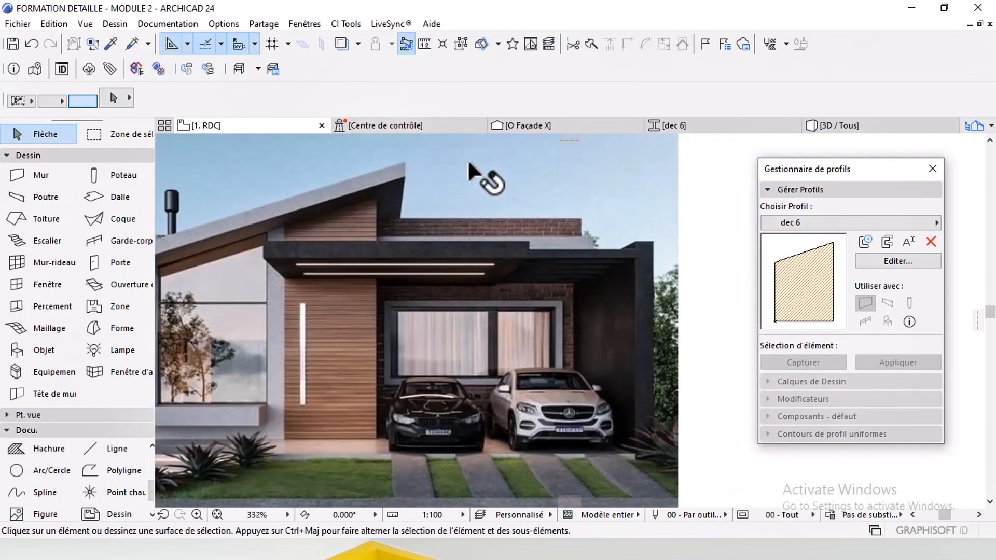
pyautogui.rightClick(268, 129)
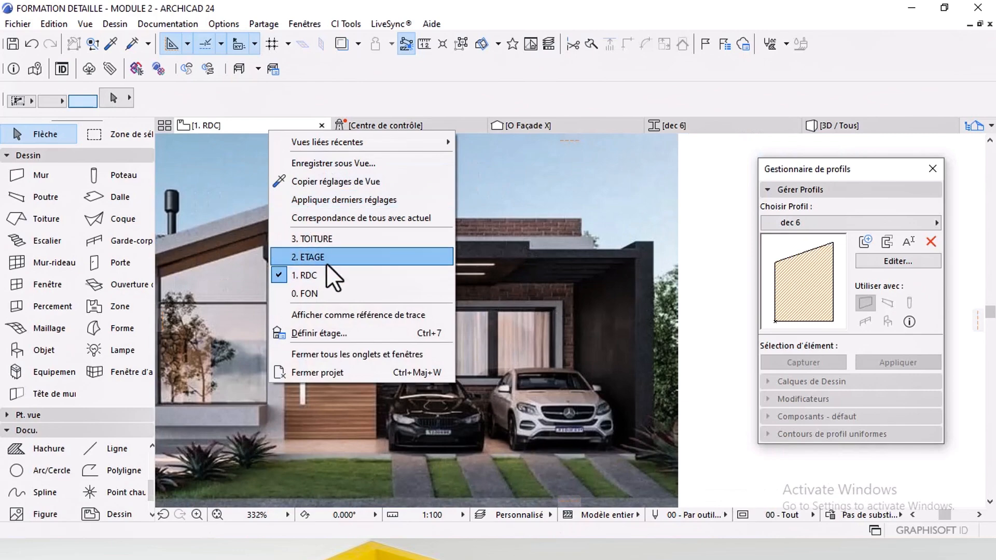
pyautogui.click(373, 281)
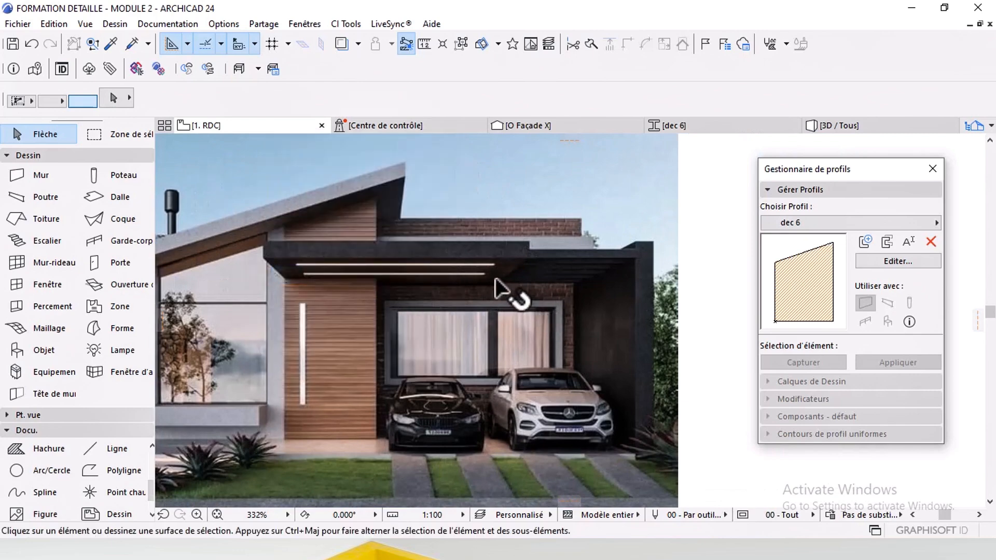
# Step: Copy the wall behind the cars and the reference image from 1. RDC to the 2. ETAGE plan at their original location
pyautogui.scroll(-10, 513, 252)
pyautogui.moveTo(480, 306); pyautogui.dragTo(520, 351, button='middle')
pyautogui.scroll(7, 452, 247)
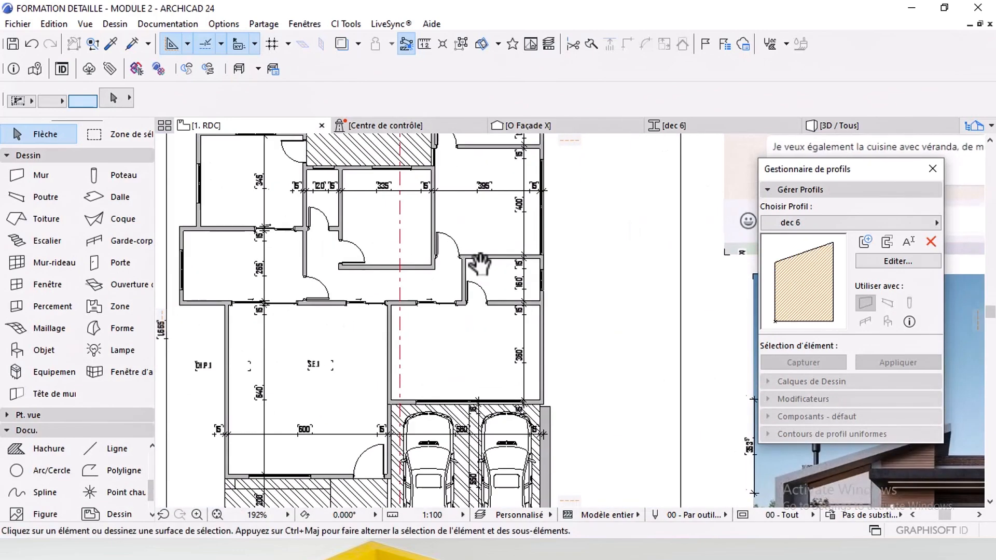
pyautogui.moveTo(477, 328); pyautogui.dragTo(357, 261, button='middle')
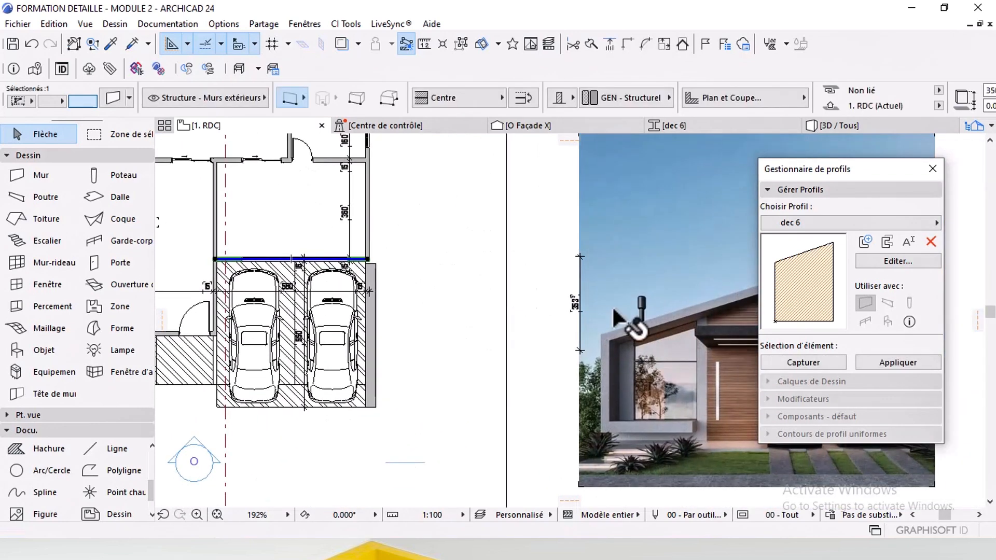
pyautogui.keyDown('shift'); pyautogui.click(702, 334); pyautogui.keyUp('shift')
pyautogui.moveTo(524, 330); pyautogui.dragTo(596, 348, button='middle')
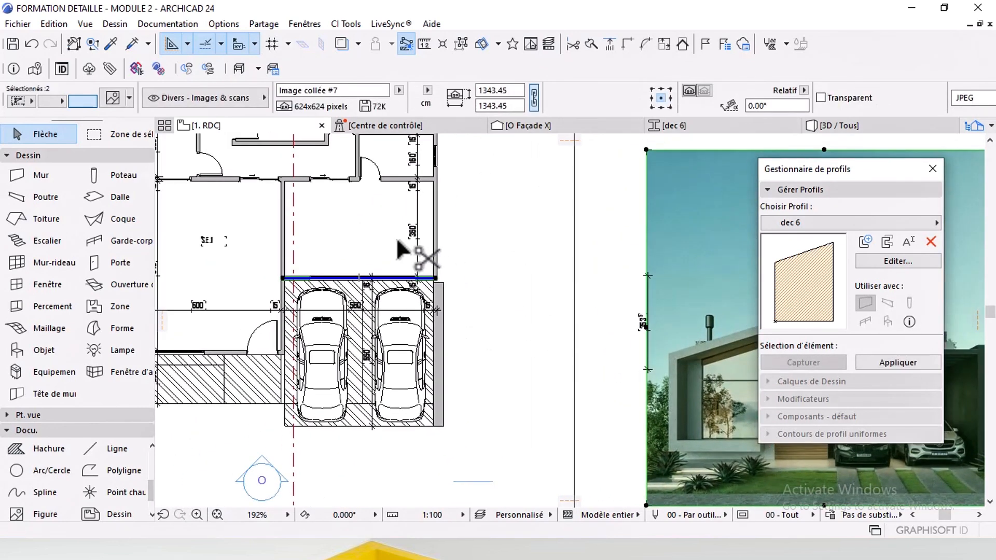
pyautogui.click(210, 123)
pyautogui.click(249, 240)
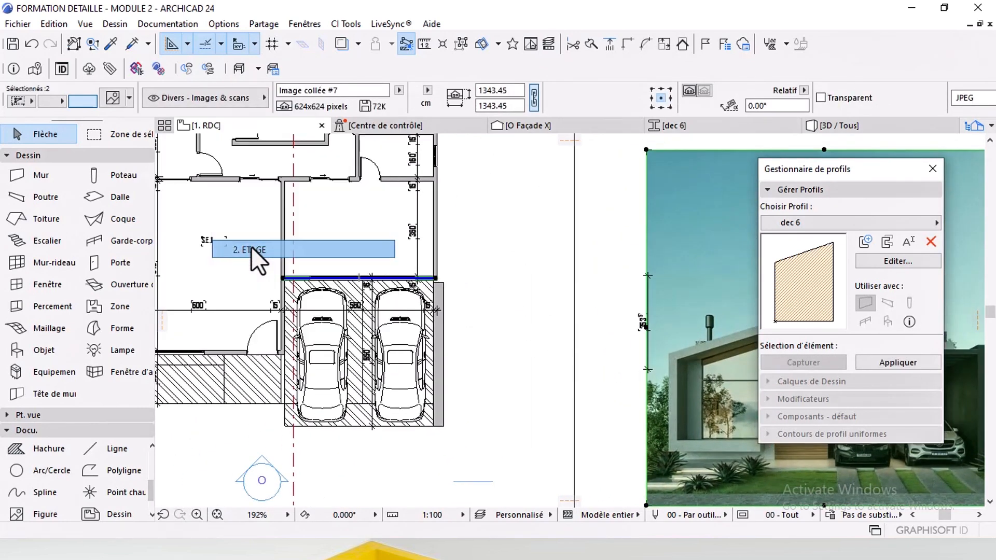
pyautogui.hotkey('ctrl', 'v')
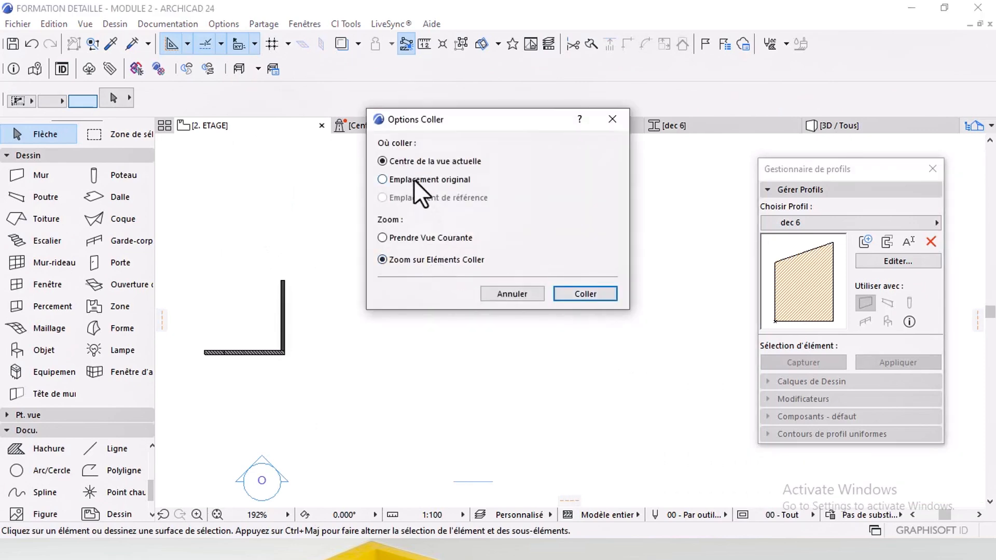
pyautogui.click(569, 295)
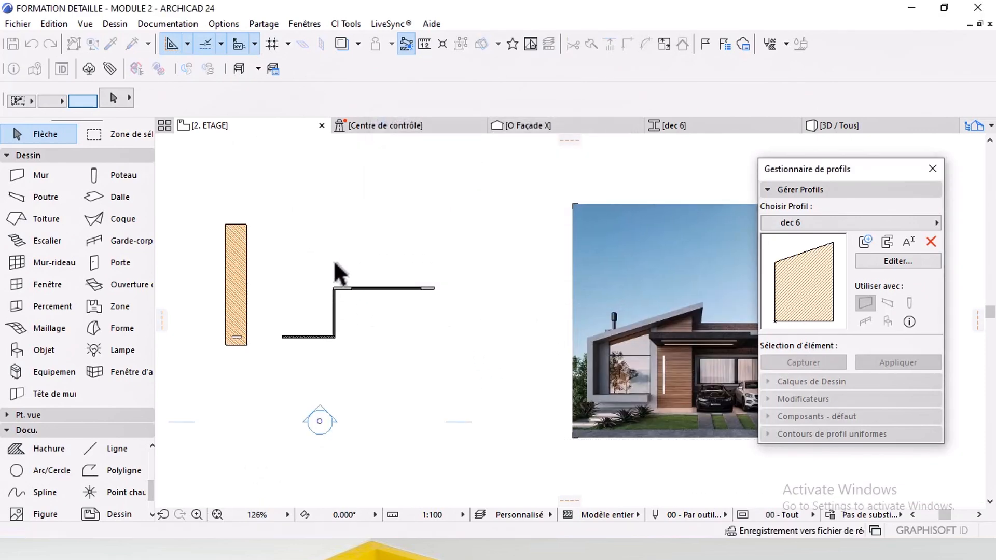
# Step: Set all surfaces of the copied carport wall on 2. ETAGE to a white paint finish and delete its window
pyautogui.scroll(5, 343, 275)
pyautogui.click(378, 279)
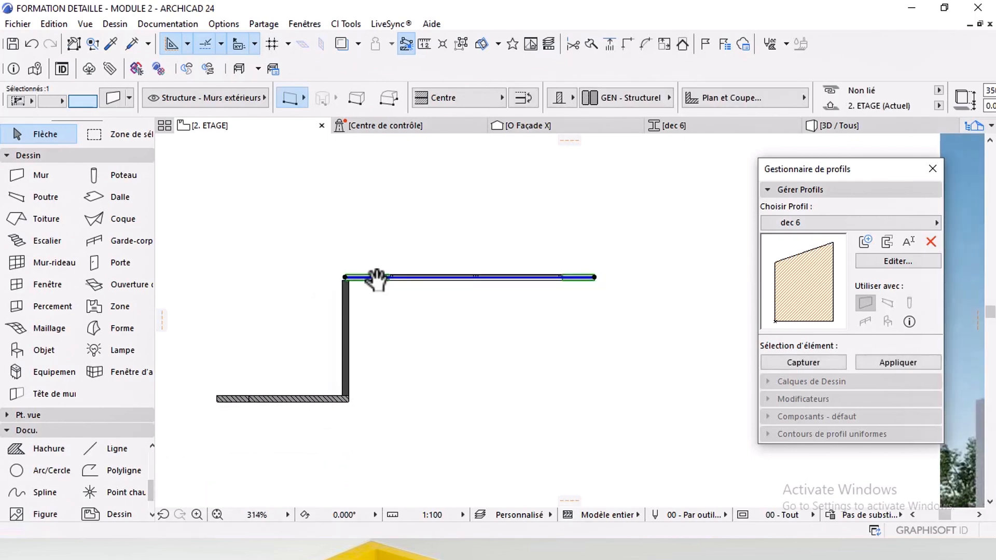
pyautogui.scroll(3, 423, 275)
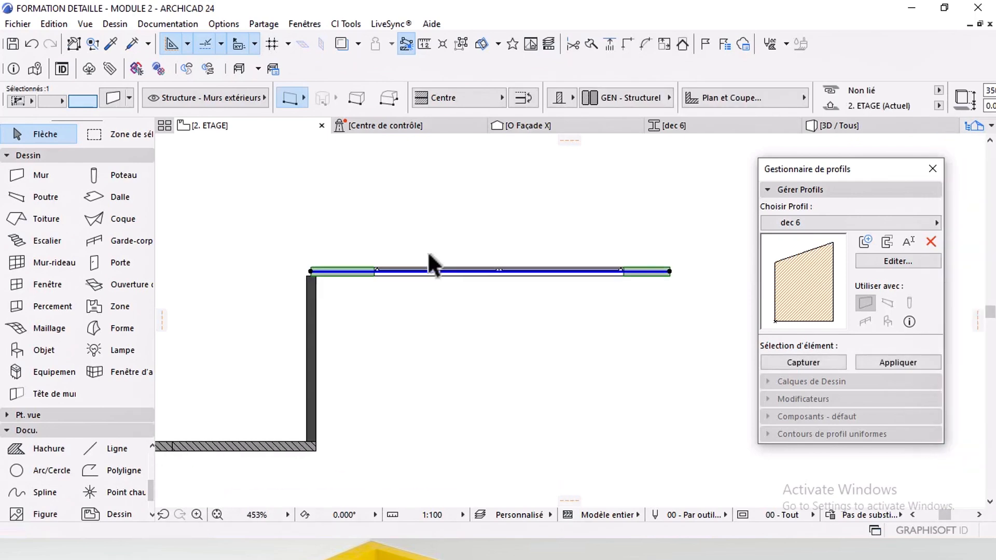
pyautogui.doubleClick(444, 275)
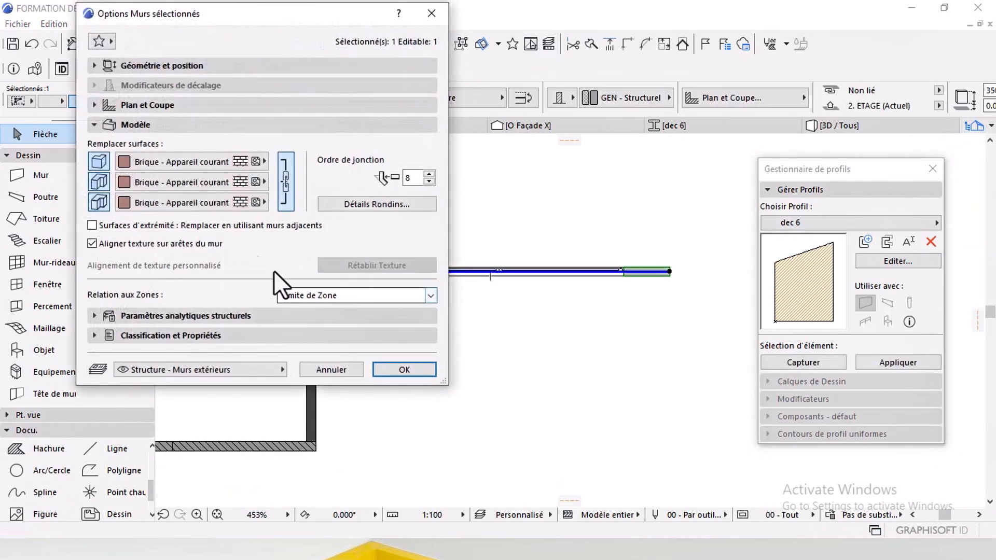
pyautogui.click(223, 182)
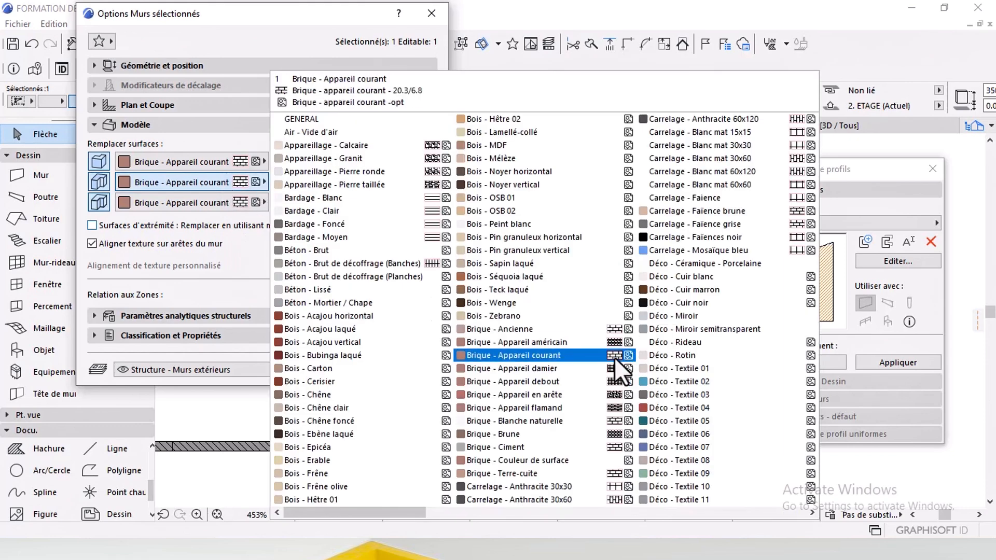
pyautogui.scroll(-5, 613, 356)
pyautogui.scroll(3, 524, 341)
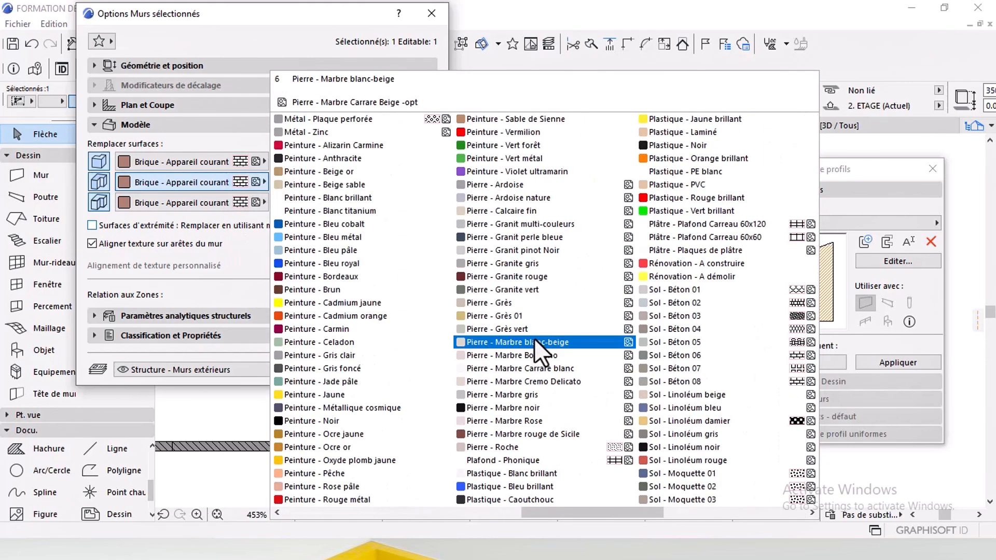
pyautogui.click(372, 216)
pyautogui.click(405, 370)
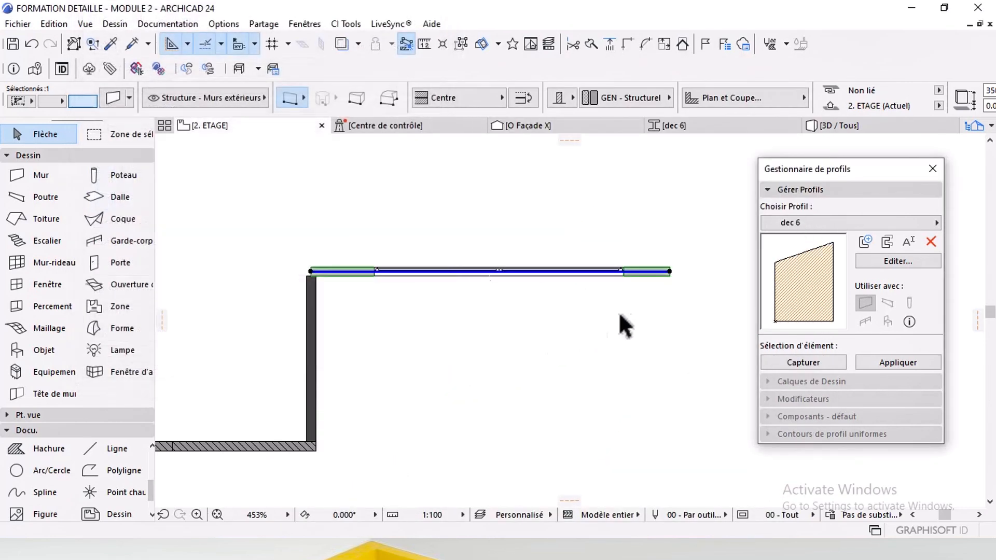
pyautogui.click(625, 306)
pyautogui.scroll(-4, 444, 261)
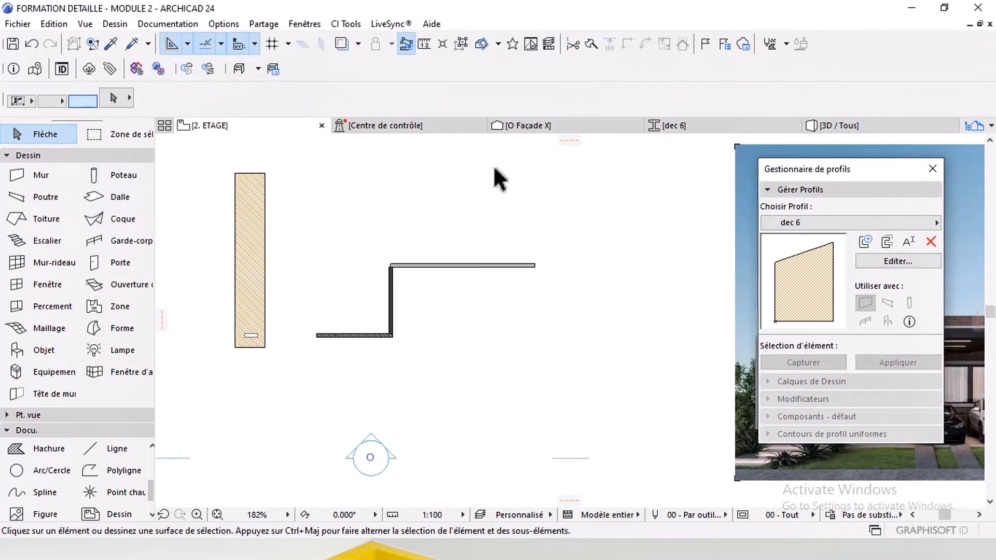
# Step: In the 3D view, lower the top of the white upper wall above the carport to a height of 100
pyautogui.click(830, 125)
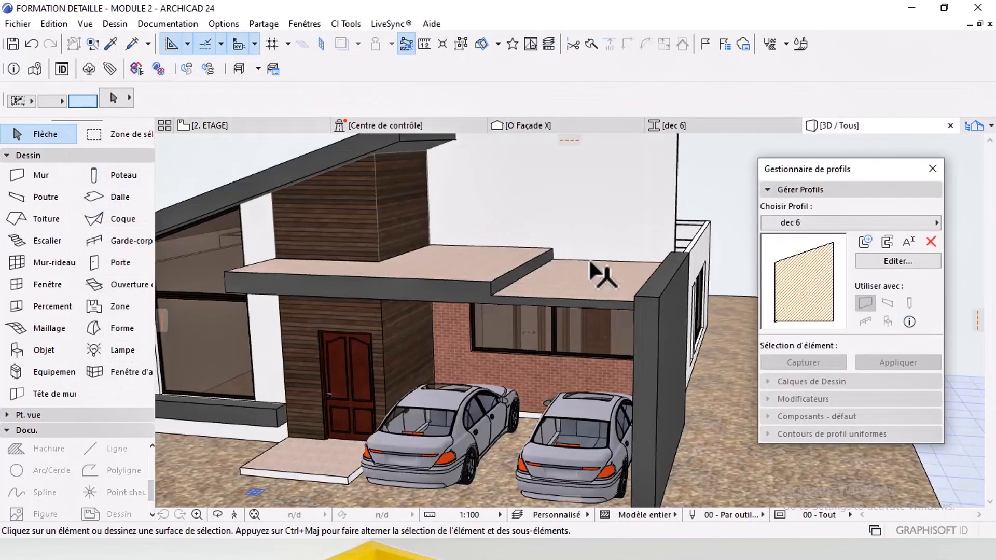
pyautogui.keyDown('shift'); pyautogui.moveTo(647, 273); pyautogui.dragTo(328, 281, button='middle'); pyautogui.keyUp('shift')
pyautogui.keyDown('shift'); pyautogui.moveTo(695, 275); pyautogui.dragTo(626, 259, button='middle'); pyautogui.keyUp('shift')
pyautogui.click(623, 212)
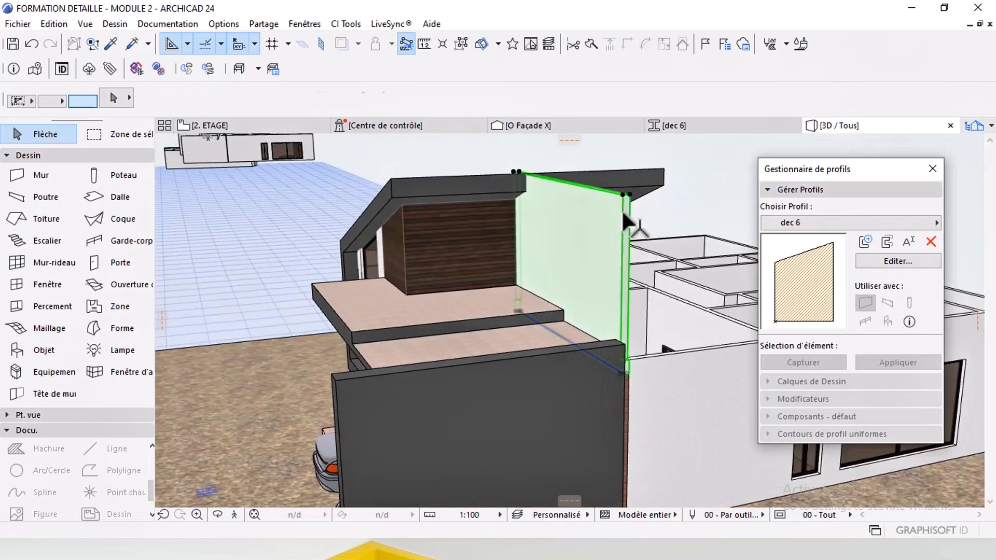
pyautogui.click(623, 193)
pyautogui.scroll(1, 617, 311)
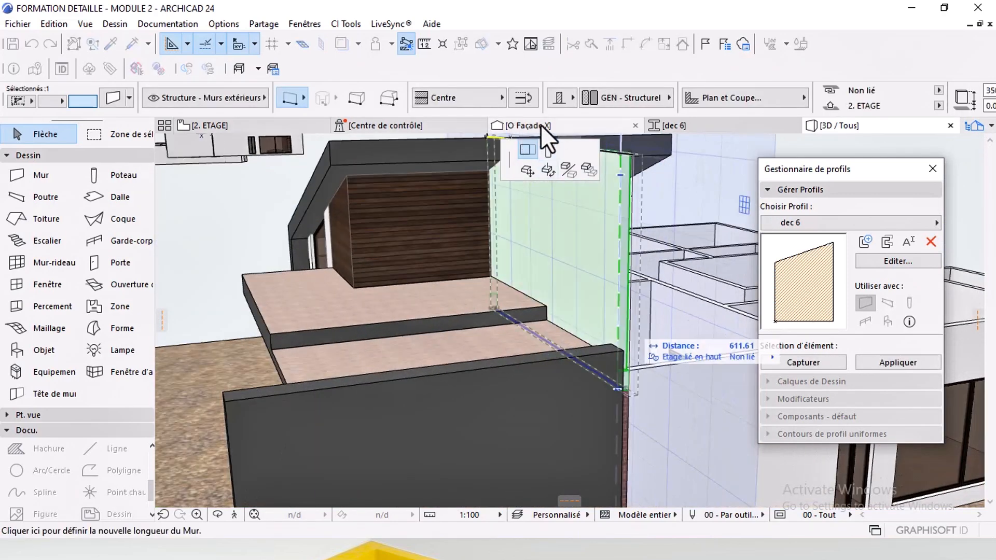
pyautogui.click(548, 150)
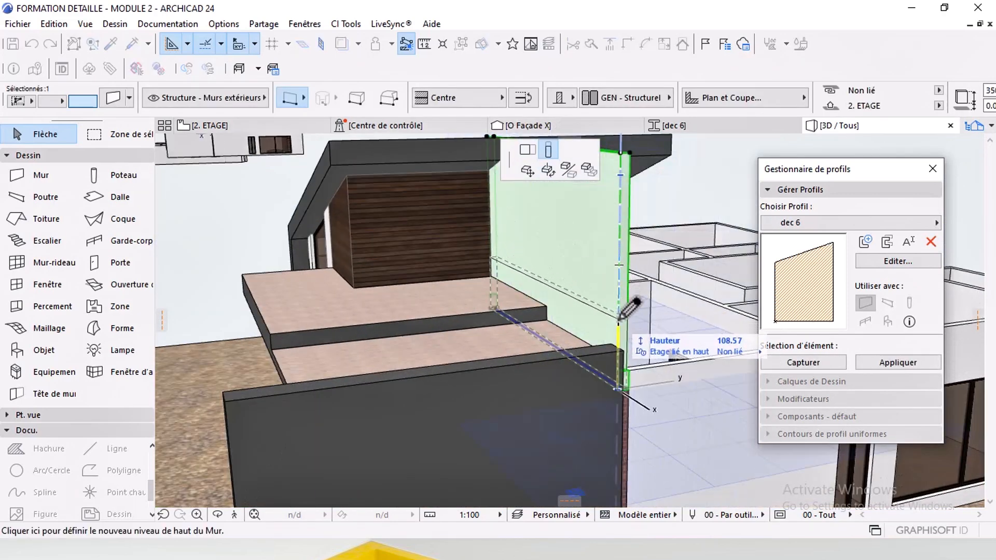
pyautogui.click(620, 318)
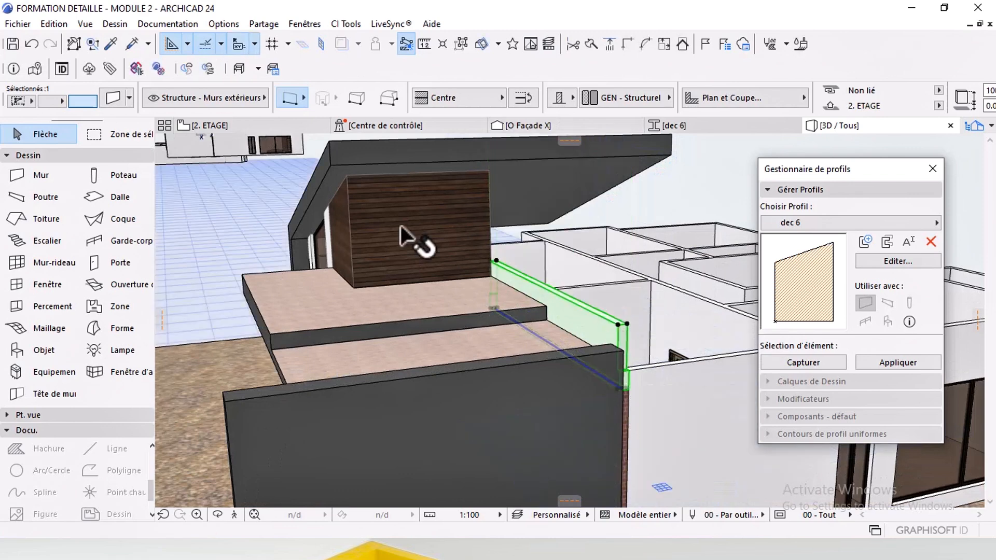
# Step: On the 2. ETAGE plan, dimension the height of the light grey band beneath the brick parapet in the reference image
pyautogui.click(241, 124)
pyautogui.click(709, 349)
pyautogui.moveTo(708, 350); pyautogui.dragTo(356, 323, button='middle')
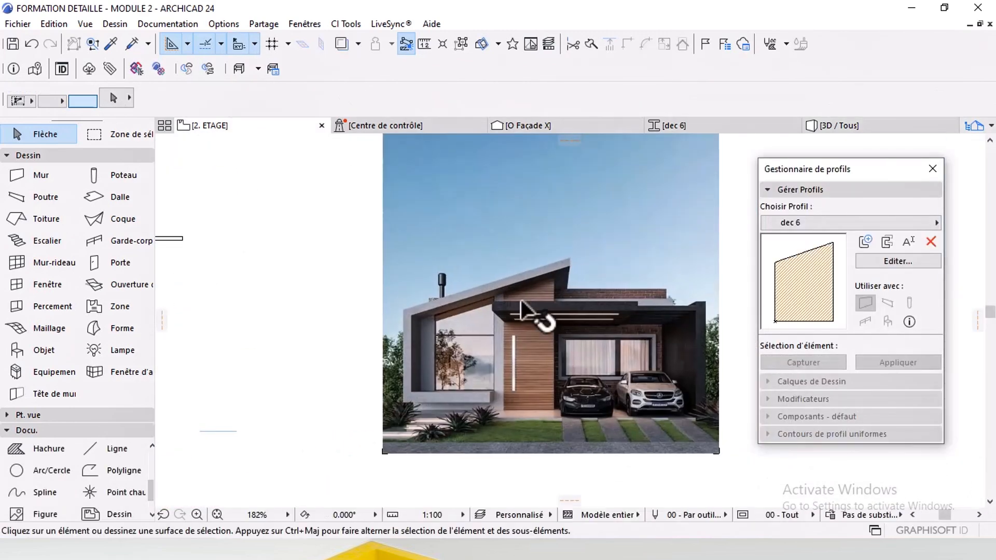
pyautogui.scroll(6, 522, 302)
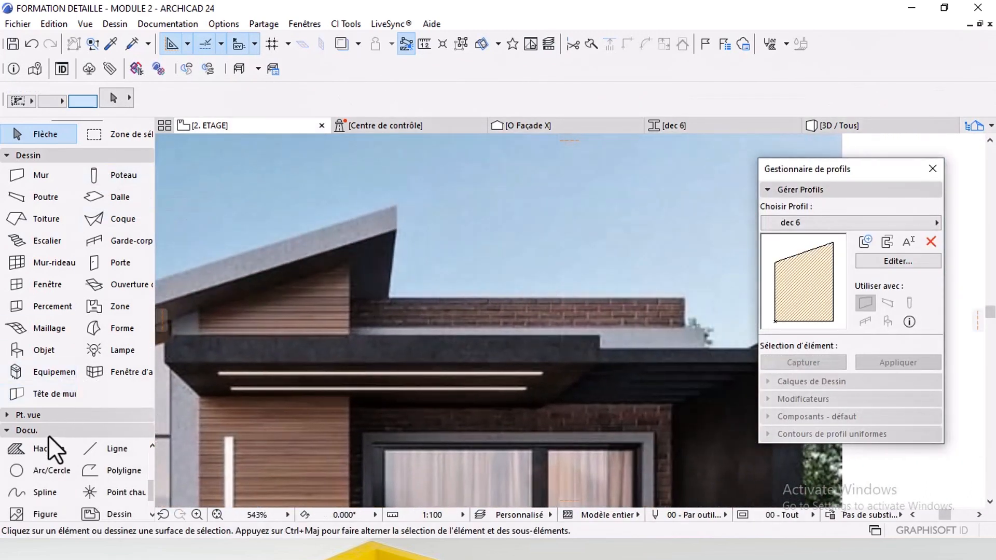
pyautogui.scroll(3, 47, 441)
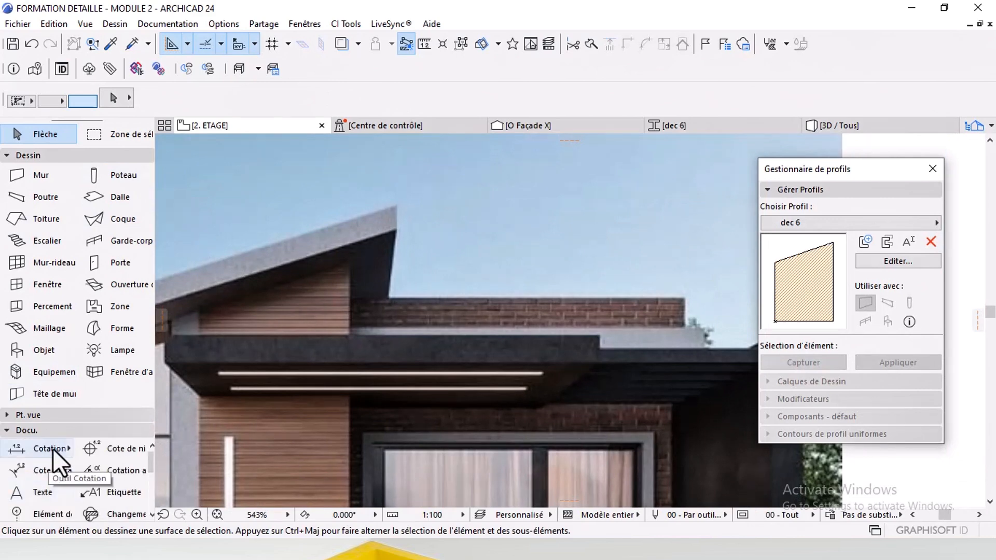
pyautogui.click(52, 448)
pyautogui.scroll(8, 590, 363)
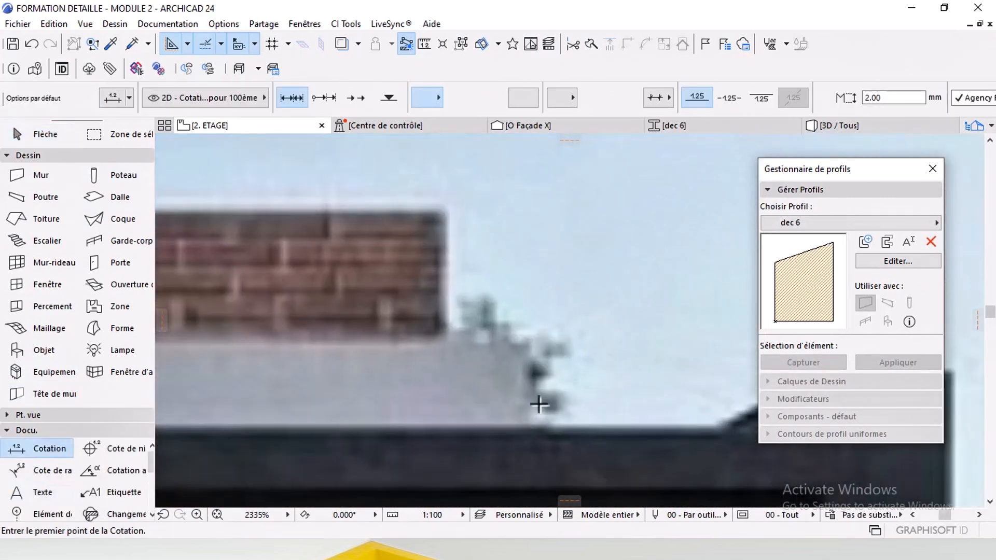
pyautogui.click(525, 342)
pyautogui.rightClick(551, 371)
pyautogui.click(587, 461)
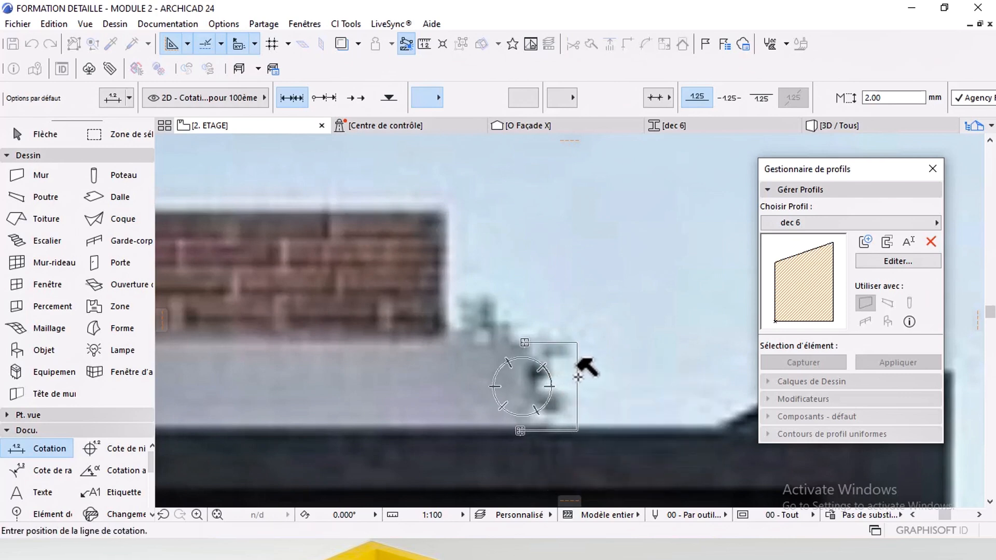
pyautogui.click(578, 377)
pyautogui.scroll(-5, 574, 358)
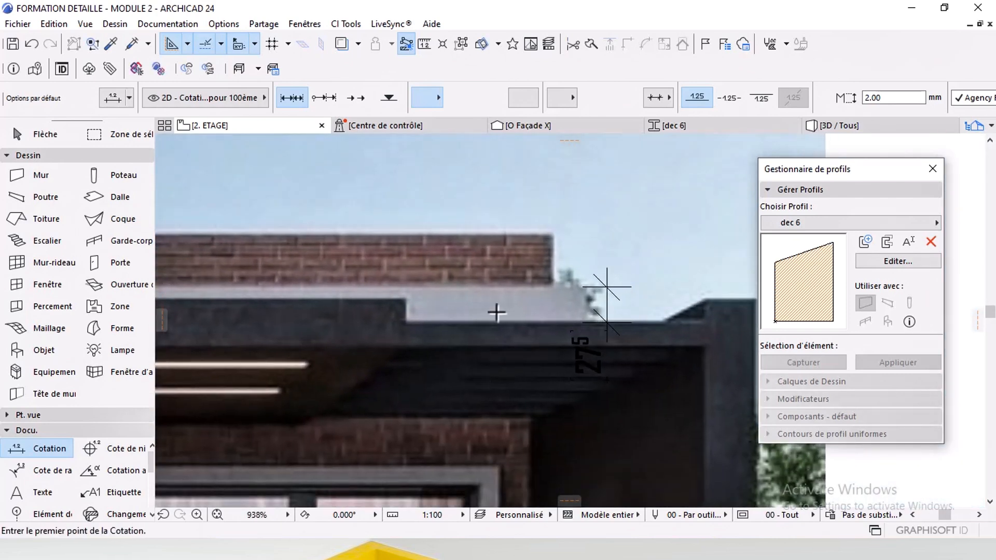
# Step: Dimension the reference image vertically from the underside of the brick parapet to the top of the brick visible below the canopy
pyautogui.moveTo(510, 370); pyautogui.dragTo(534, 347, button='middle')
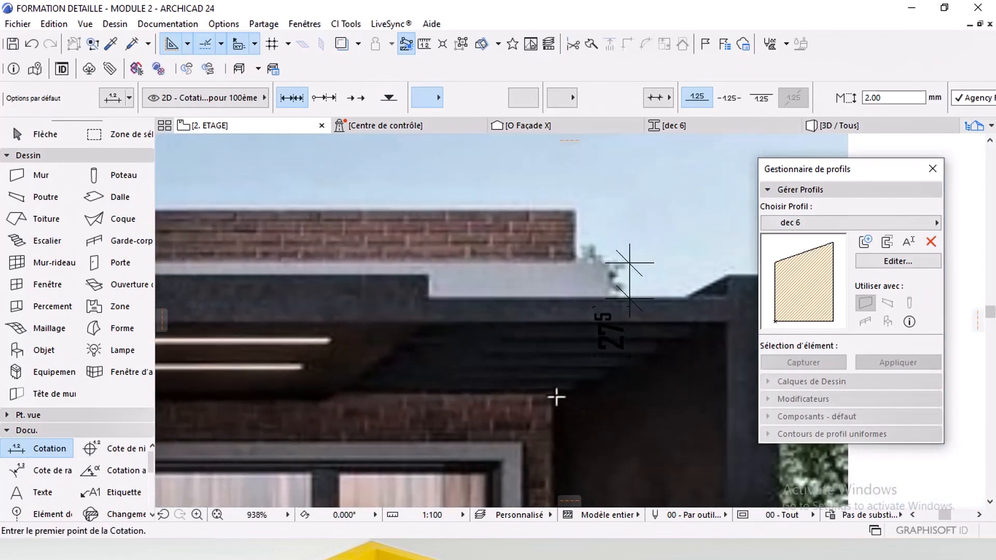
pyautogui.click(550, 262)
pyautogui.rightClick(552, 262)
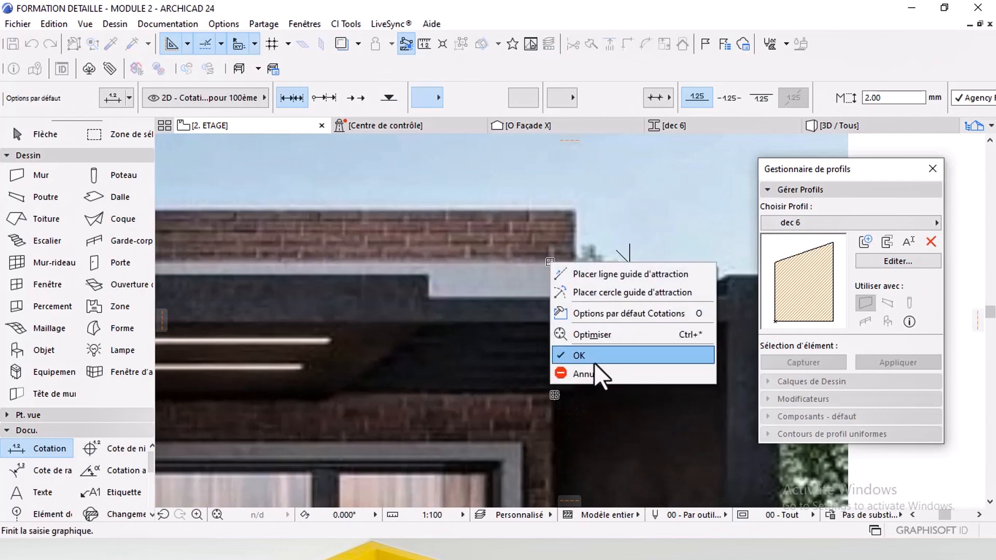
pyautogui.click(592, 355)
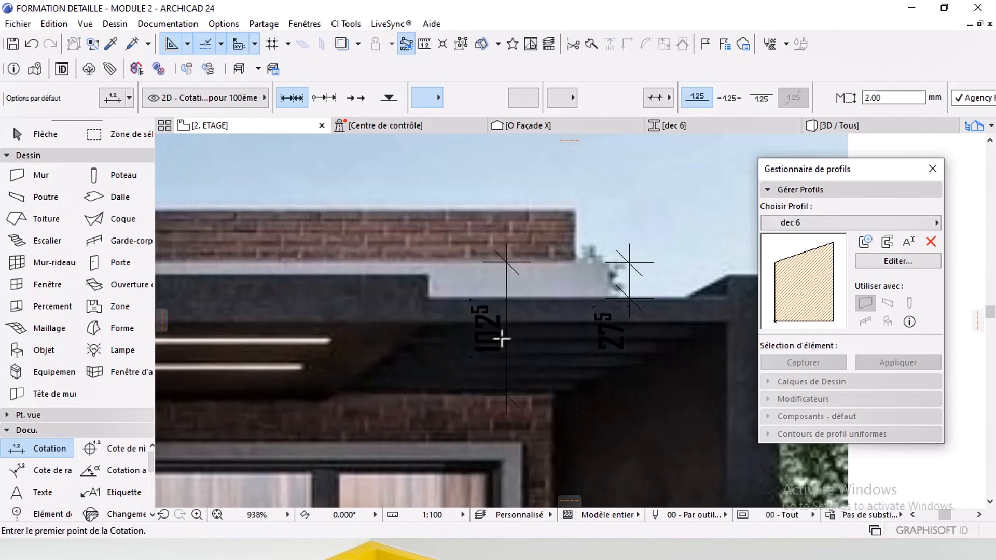
pyautogui.scroll(-4, 503, 285)
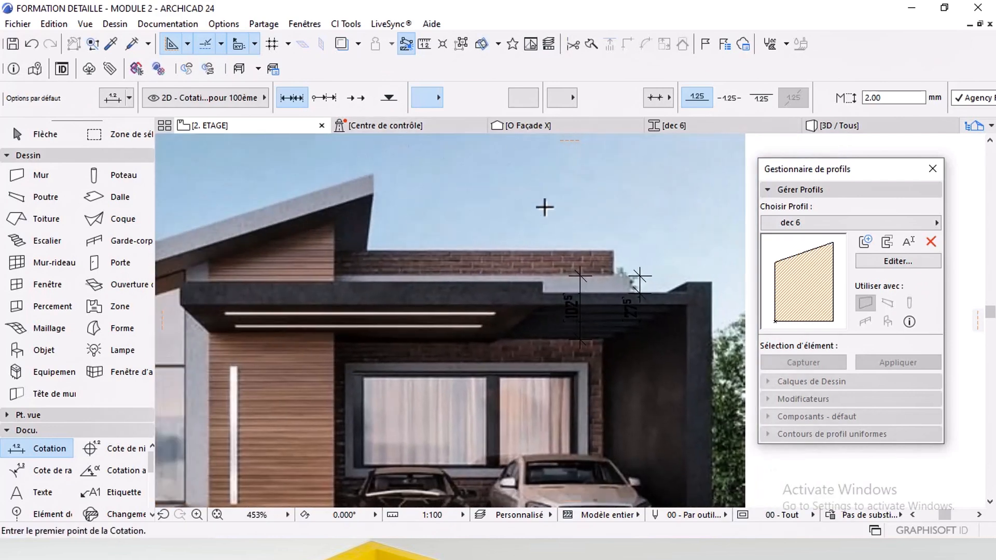
pyautogui.moveTo(578, 272); pyautogui.dragTo(582, 268, button='middle')
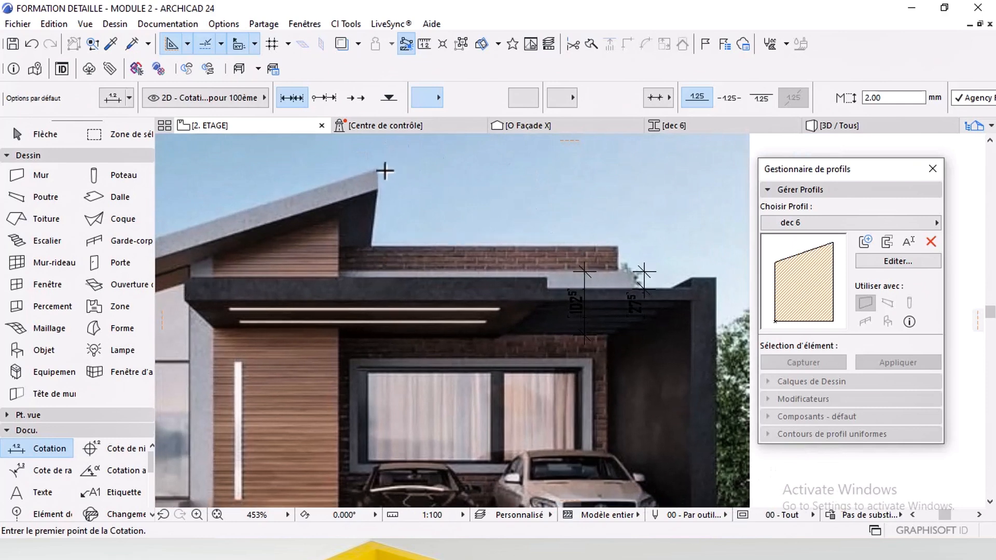
# Step: In the 3D view, stretch the outer end of the white parapet wall to the corner of the brick wall below
pyautogui.click(844, 125)
pyautogui.click(625, 329)
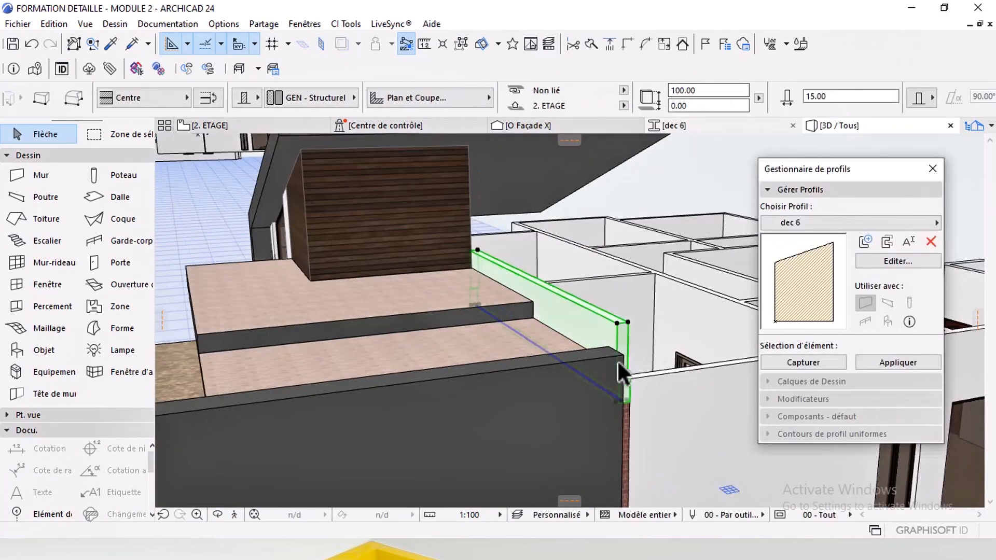
pyautogui.keyDown('shift'); pyautogui.moveTo(620, 372); pyautogui.dragTo(408, 347, button='middle'); pyautogui.keyUp('shift')
pyautogui.click(464, 448)
pyautogui.scroll(3, 419, 363)
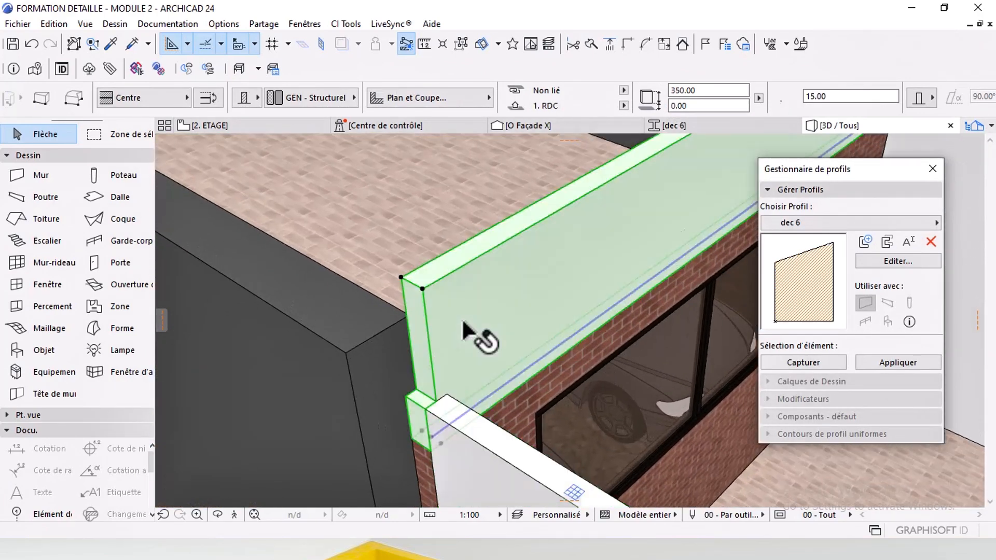
pyautogui.click(422, 287)
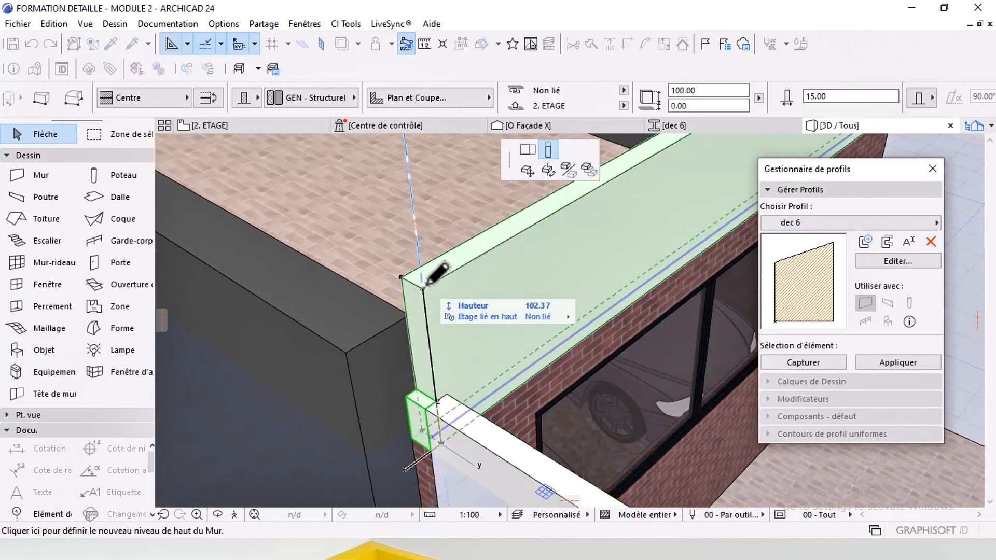
pyautogui.click(528, 150)
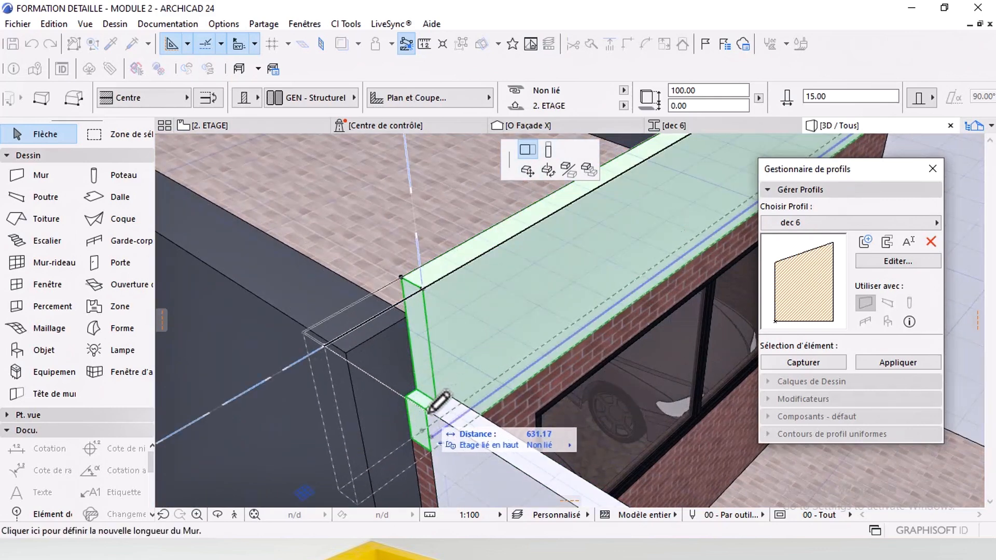
pyautogui.click(423, 434)
# Step: Align the outer ends of the white parapet wall and the brick wall below it with the corner of the adjoining white side wall
pyautogui.click(433, 351)
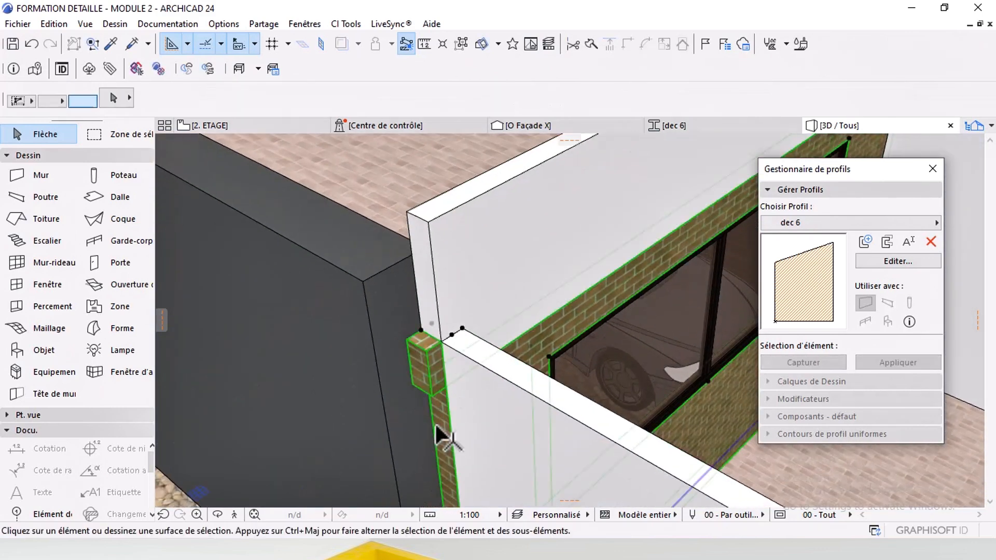
pyautogui.click(451, 337)
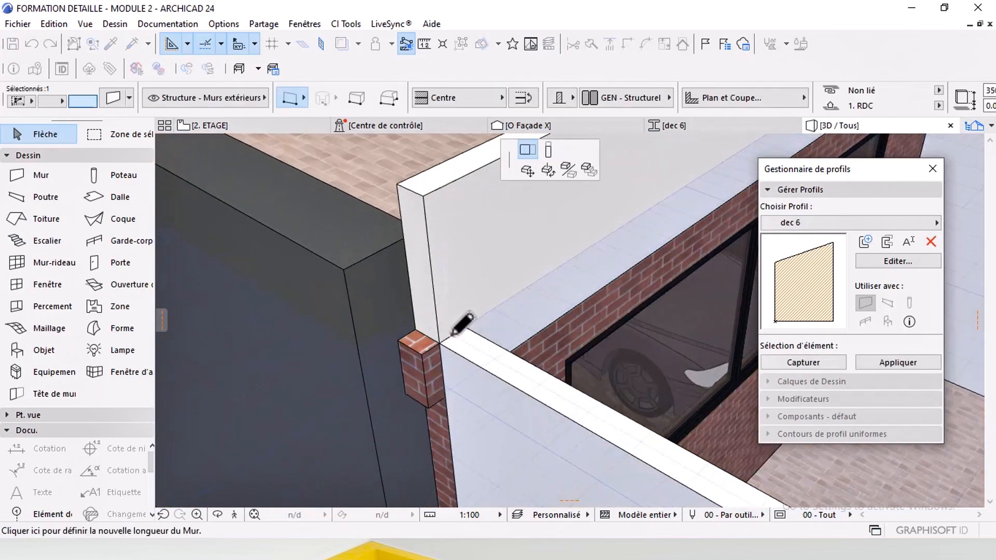
pyautogui.click(464, 328)
pyautogui.press('Escape')
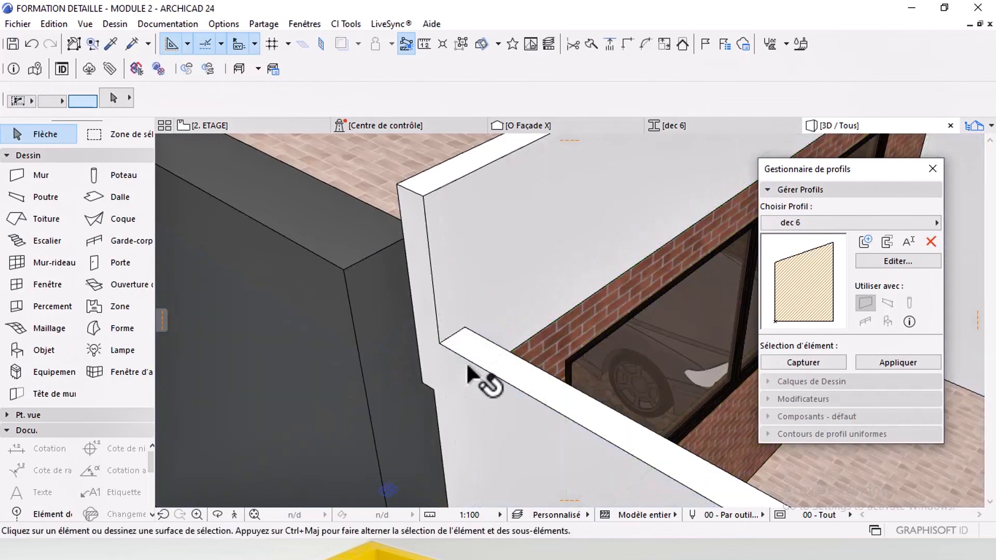
pyautogui.scroll(-3, 467, 364)
pyautogui.keyDown('shift'); pyautogui.moveTo(445, 383); pyautogui.dragTo(506, 352, button='middle'); pyautogui.keyUp('shift')
pyautogui.click(490, 398)
pyautogui.keyDown('shift'); pyautogui.click(506, 353); pyautogui.keyUp('shift')
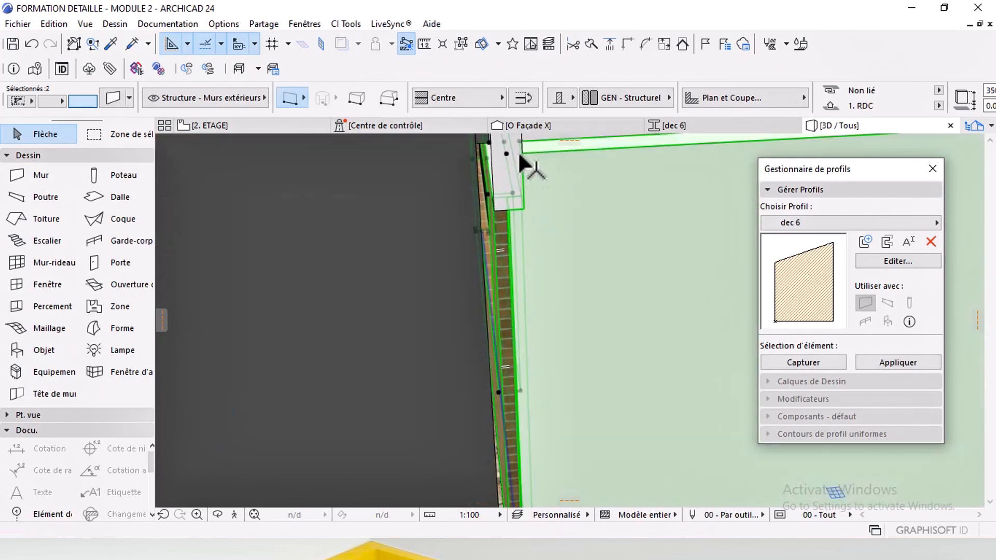
pyautogui.press('Escape')
pyautogui.scroll(-2, 554, 267)
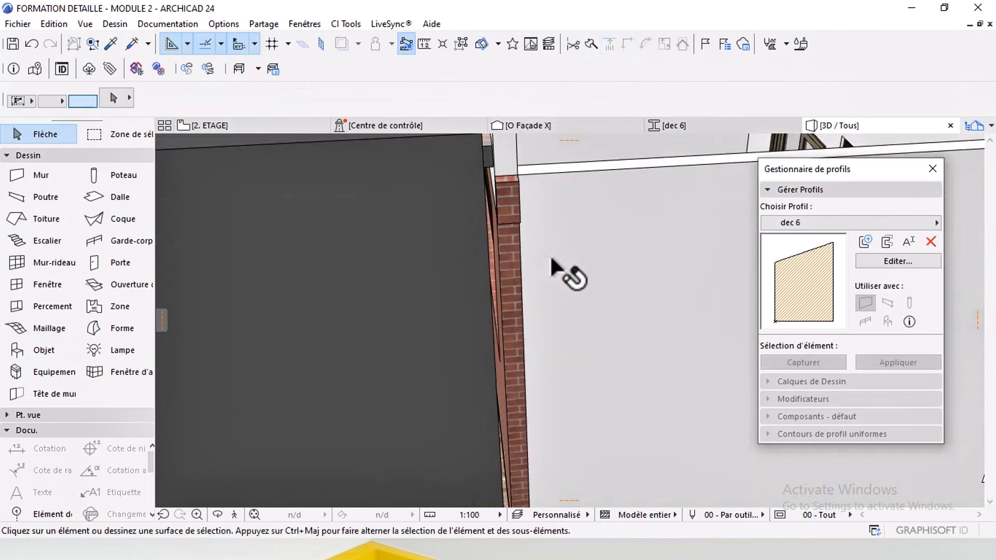
# Step: Unlink the ground-floor brick wall's surface overrides and set its edge surface to Peinture - Blanc titanium
pyautogui.keyDown('shift'); pyautogui.moveTo(553, 266); pyautogui.dragTo(457, 285, button='middle'); pyautogui.keyUp('shift')
pyautogui.moveTo(519, 275); pyautogui.dragTo(517, 241, button='middle')
pyautogui.click(490, 269)
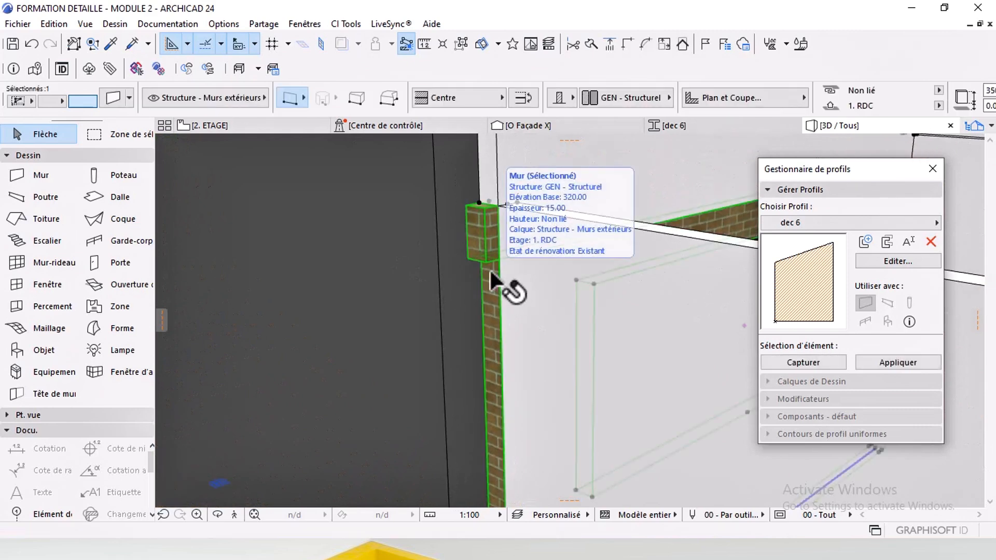
pyautogui.hotkey('ctrl', 't')
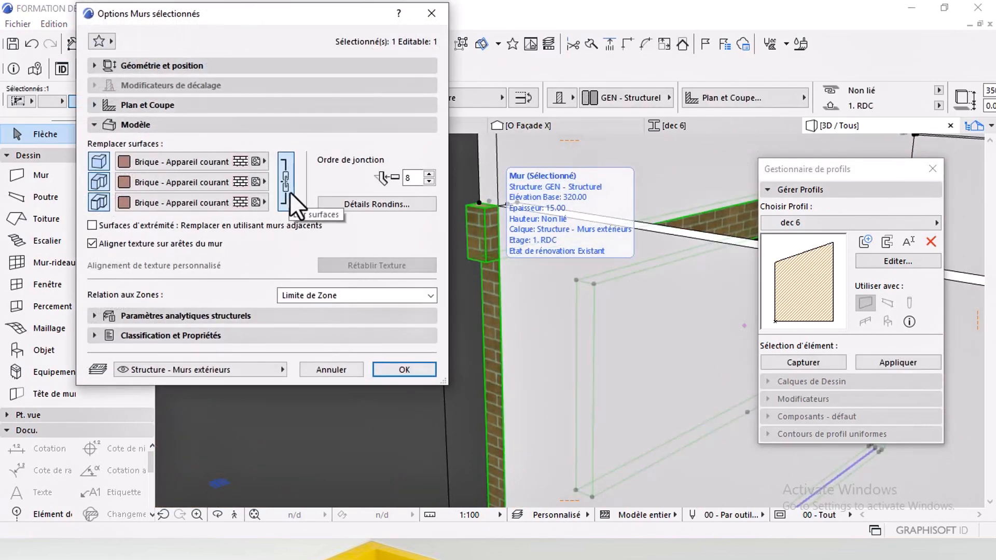
pyautogui.click(288, 182)
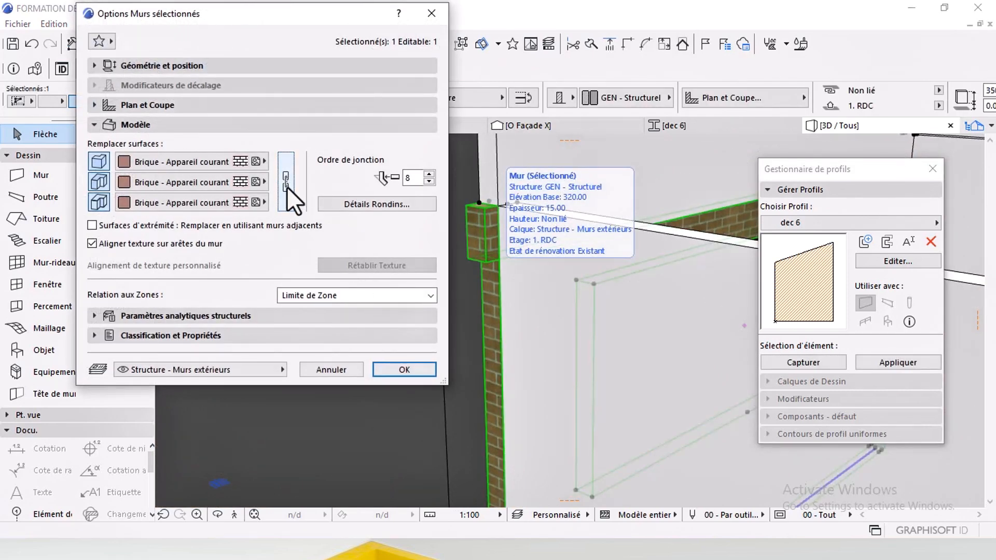
pyautogui.click(254, 182)
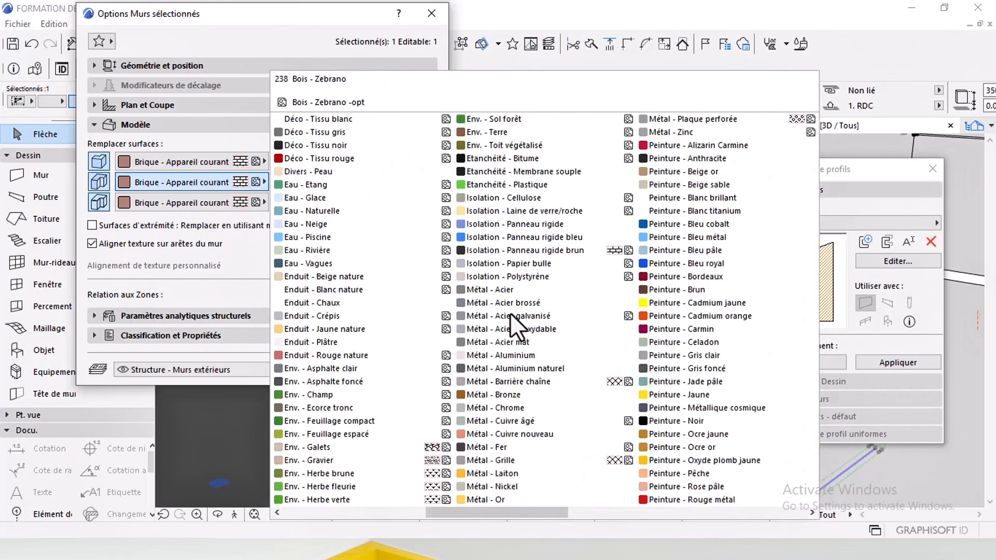
pyautogui.click(682, 212)
pyautogui.click(405, 370)
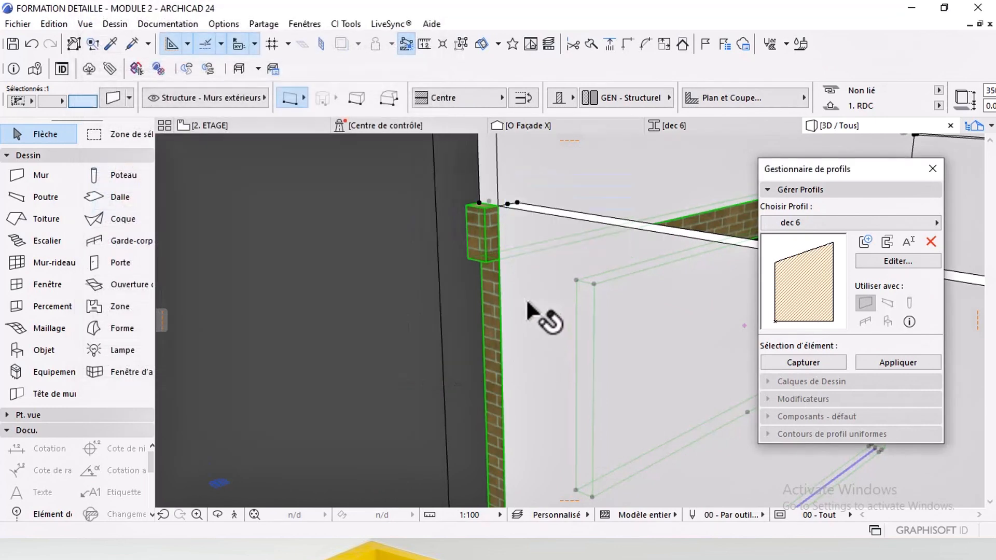
# Step: Shorten the outer end of the ground-floor brick wall so it stops at the white side wall's corner
pyautogui.moveTo(541, 322)
pyautogui.keyDown('shift'); pyautogui.mouseDown(button='middle')
pyautogui.moveTo(515, 289)
pyautogui.moveTo(481, 346)
pyautogui.mouseUp(button='middle'); pyautogui.keyUp('shift')
pyautogui.click(503, 262)
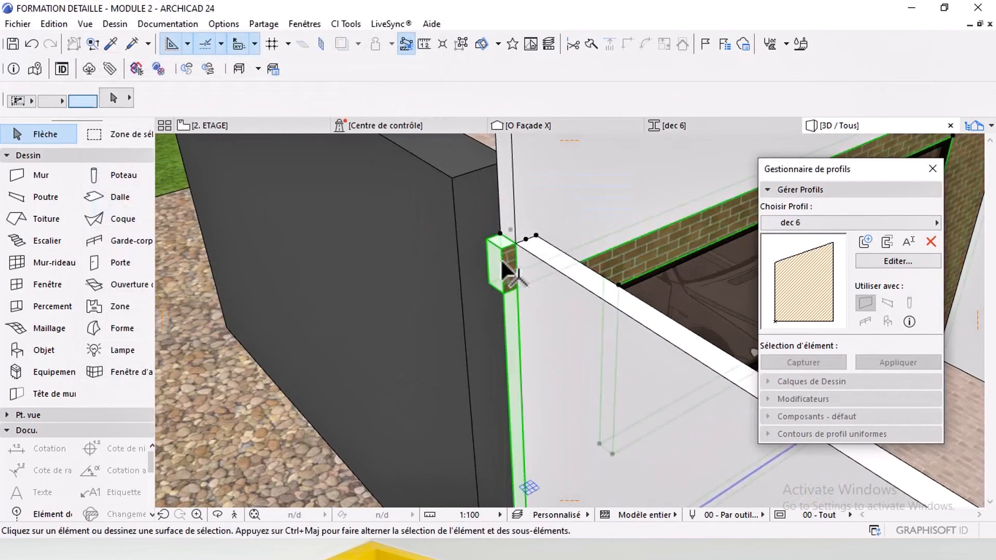
pyautogui.scroll(3, 515, 227)
pyautogui.moveTo(514, 226); pyautogui.dragTo(505, 264, button='middle')
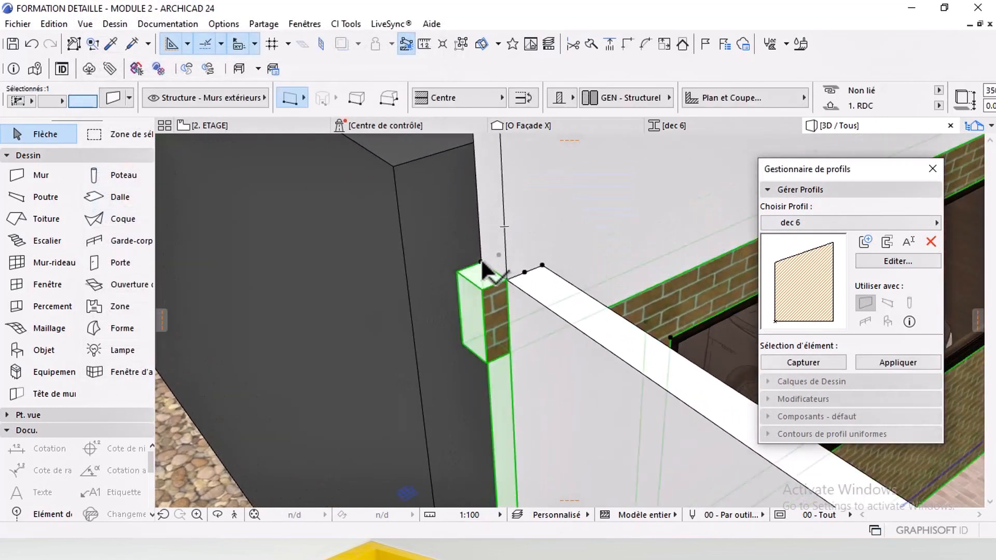
pyautogui.click(481, 262)
pyautogui.click(498, 260)
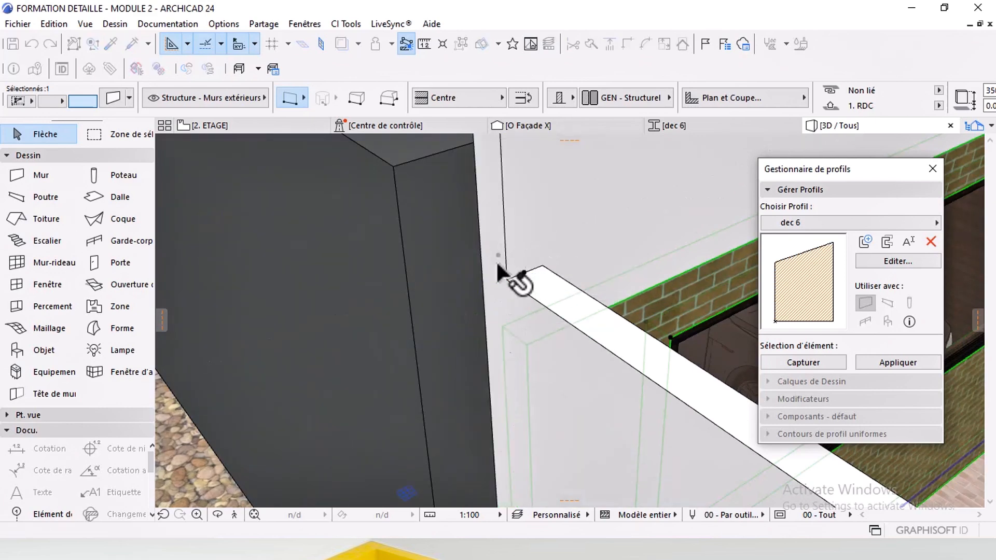
pyautogui.press('Escape')
# Step: Copy the white parapet wall vertically from its bottom corner to its top corner, stacking the copy on the original
pyautogui.keyDown('shift'); pyautogui.moveTo(509, 323); pyautogui.dragTo(453, 317, button='middle'); pyautogui.keyUp('shift')
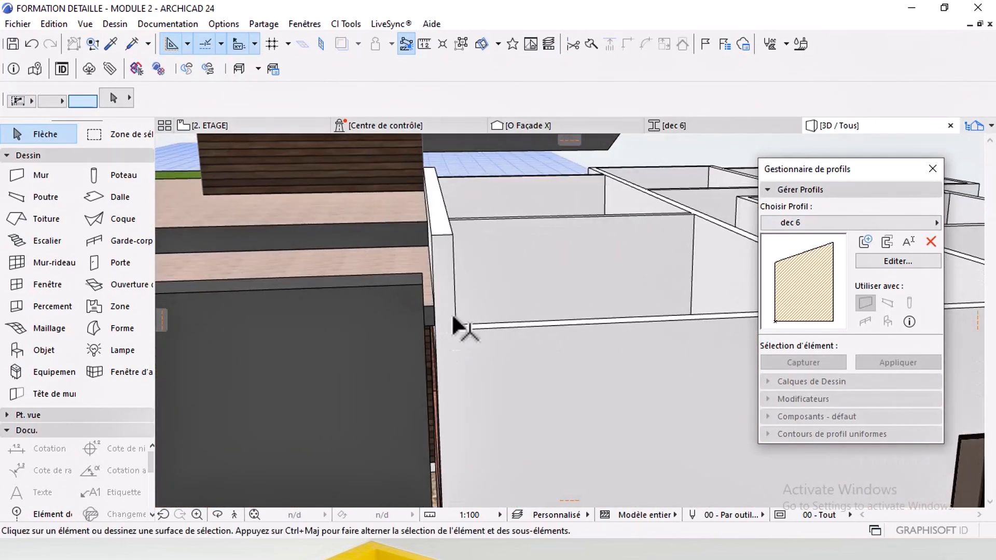
pyautogui.click(453, 318)
pyautogui.hotkey('ctrl', 'shift', 'd')
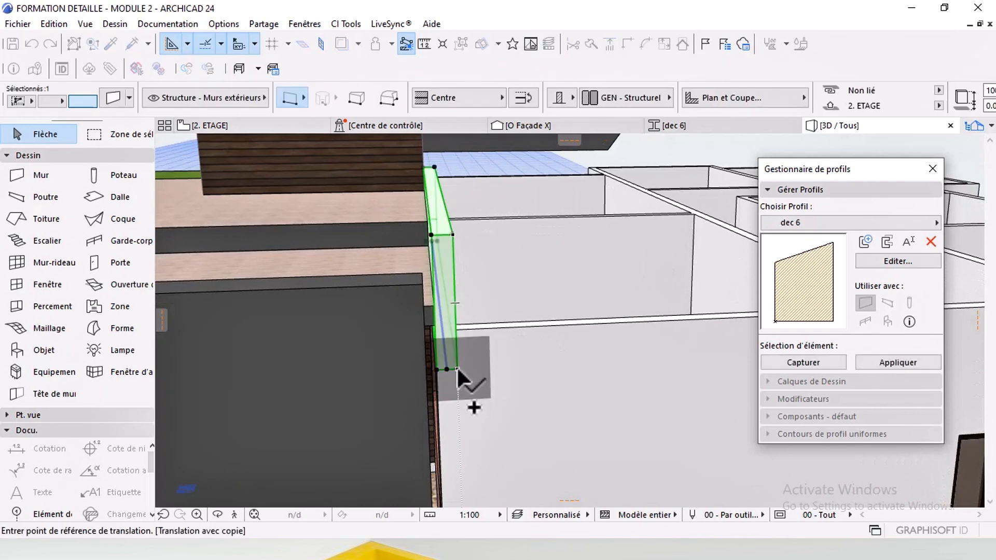
pyautogui.click(457, 369)
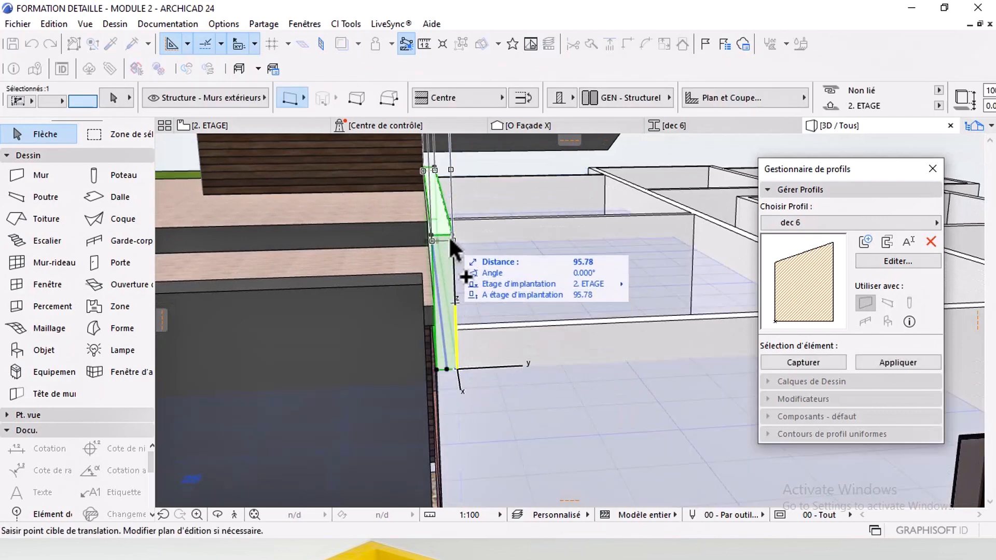
pyautogui.keyDown('shift'); pyautogui.moveTo(449, 232); pyautogui.dragTo(497, 323, button='middle'); pyautogui.keyUp('shift')
# Step: Set all three surfaces of the stacked parapet wall to Brique - Appareil courant
pyautogui.hotkey('ctrl', 't')
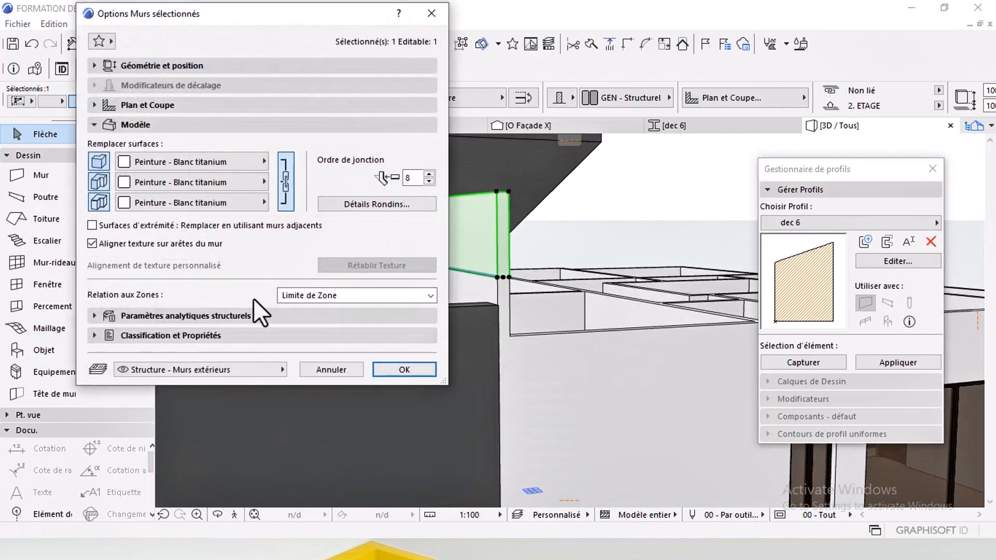
pyautogui.click(217, 206)
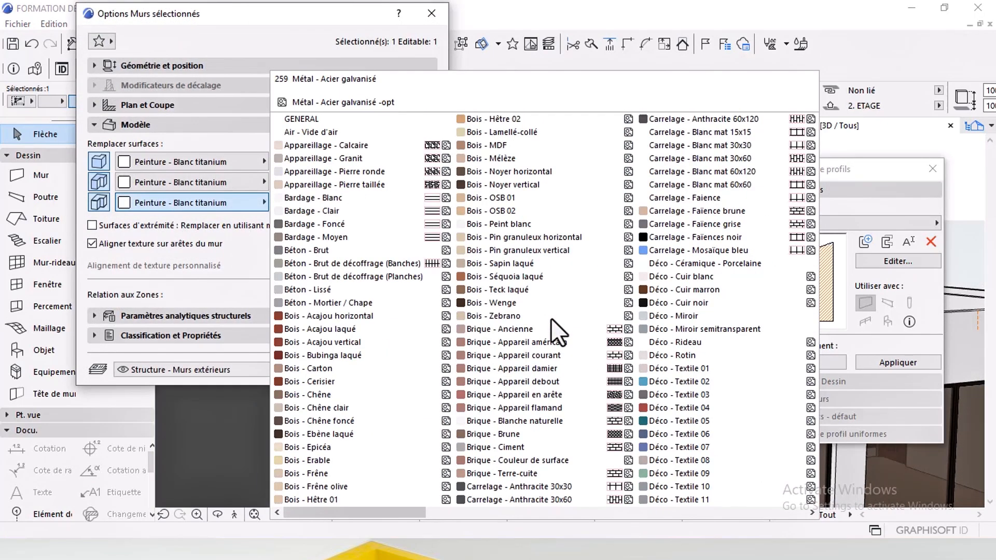
pyautogui.click(560, 355)
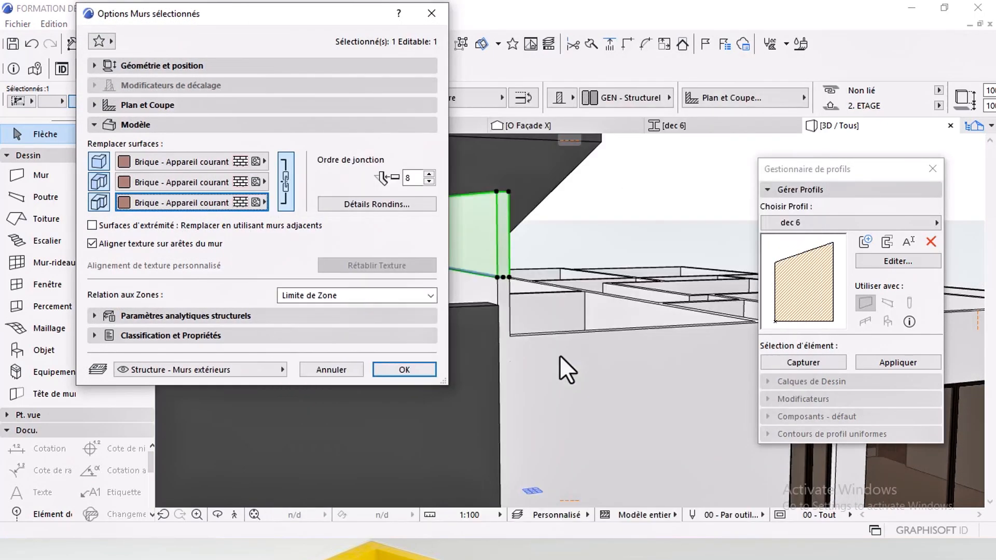
pyautogui.press('Return')
# Step: Raise the base of the white wall above the carport window by about 30, up to the underside of the canopy
pyautogui.keyDown('shift'); pyautogui.moveTo(516, 263); pyautogui.dragTo(561, 236, button='middle'); pyautogui.keyUp('shift')
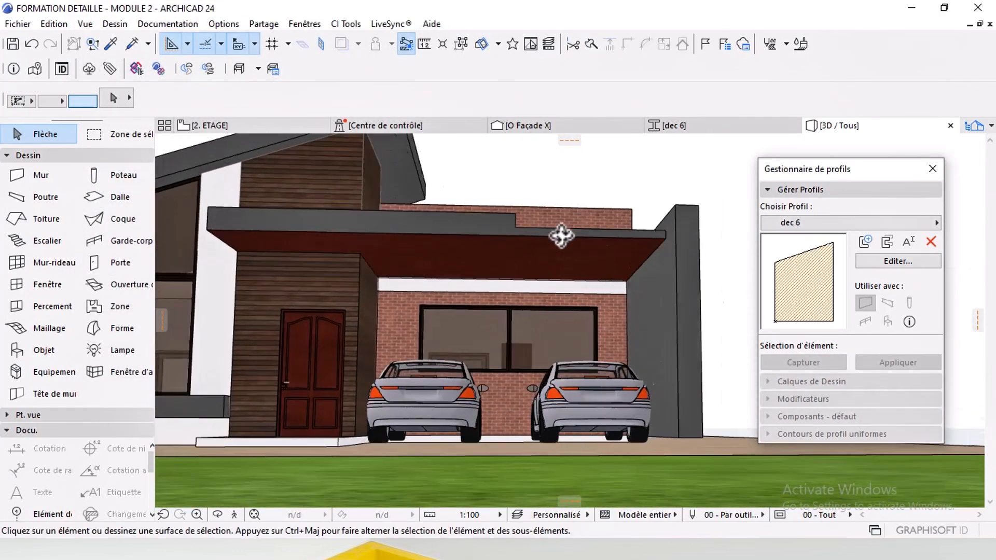
pyautogui.scroll(6, 552, 296)
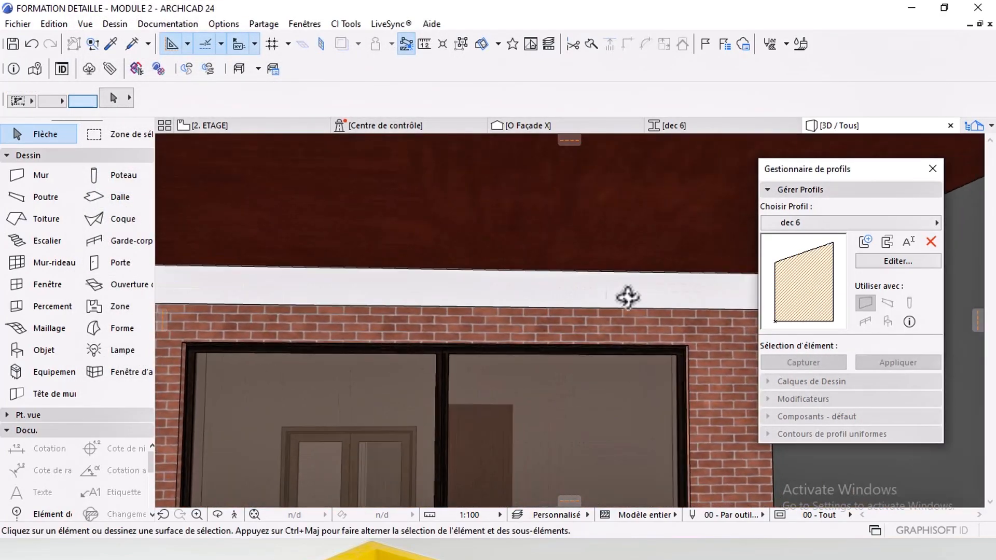
pyautogui.keyDown('shift'); pyautogui.moveTo(628, 297); pyautogui.dragTo(568, 280, button='middle'); pyautogui.keyUp('shift')
pyautogui.click(639, 277)
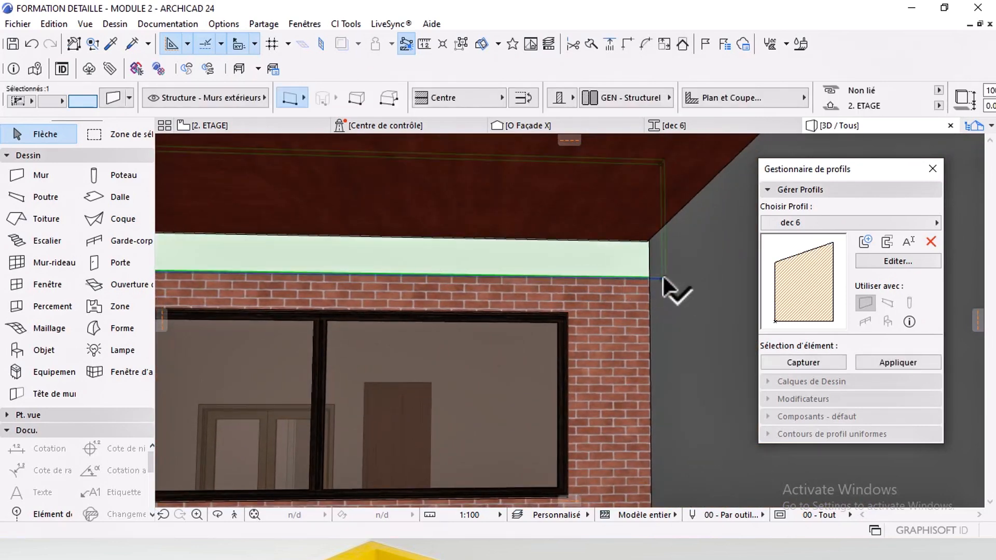
pyautogui.click(663, 279)
pyautogui.press('Escape')
pyautogui.click(663, 278)
pyautogui.press('Escape')
pyautogui.scroll(3, 663, 275)
pyautogui.scroll(2, 659, 264)
pyautogui.scroll(2, 670, 283)
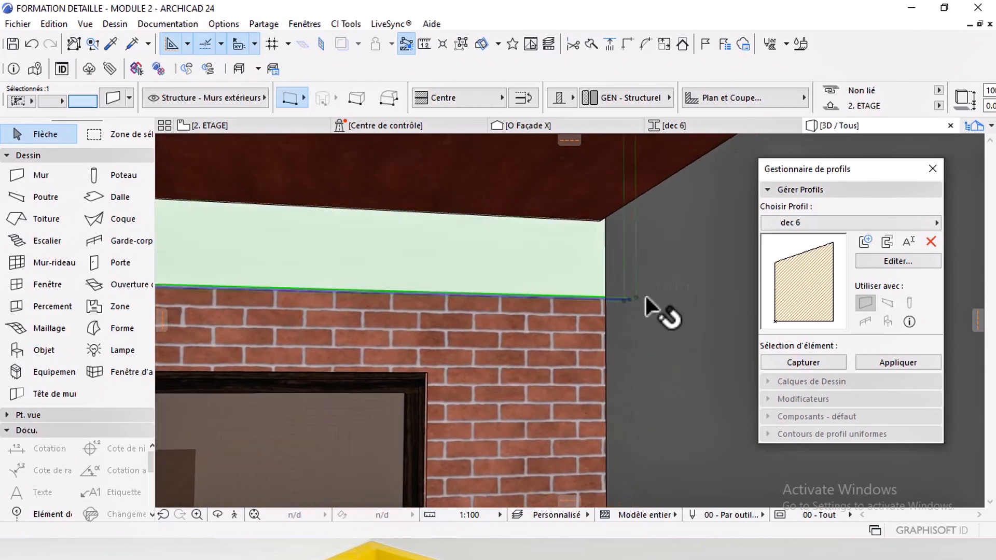
pyautogui.click(638, 297)
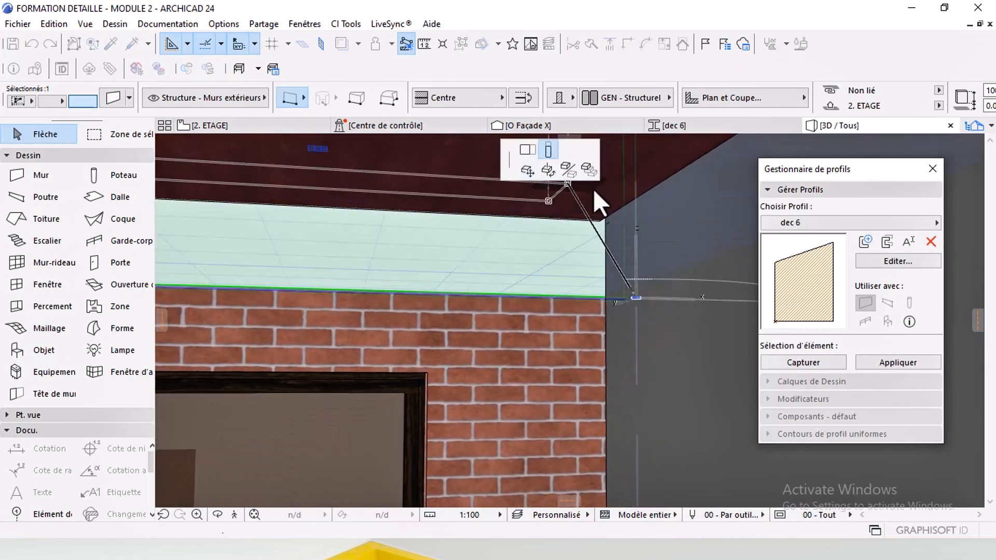
pyautogui.click(589, 170)
pyautogui.click(611, 231)
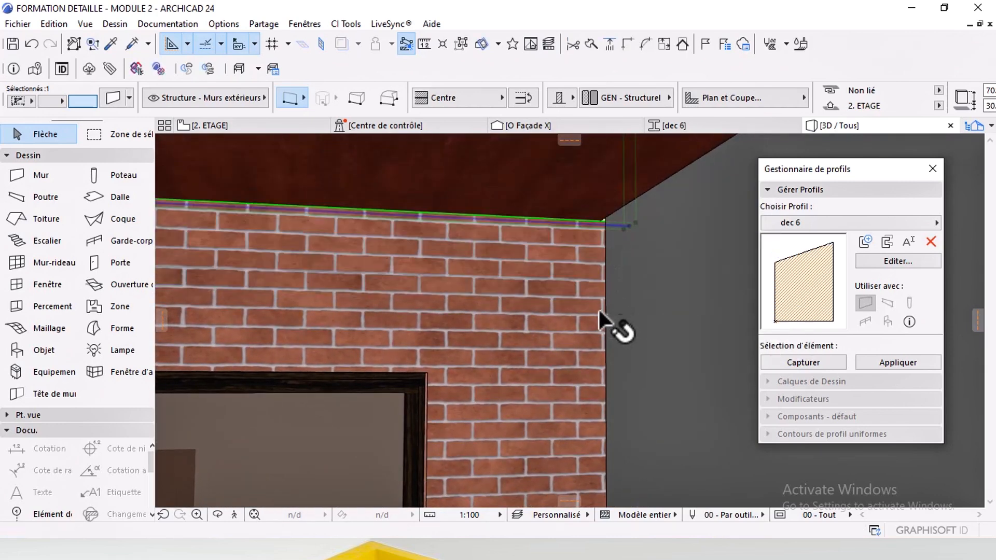
# Step: Compare the carport façade in 3D with the canopy and parapet of the reference image on the 2. ETAGE plan
pyautogui.scroll(-1, 592, 260)
pyautogui.scroll(-8, 571, 244)
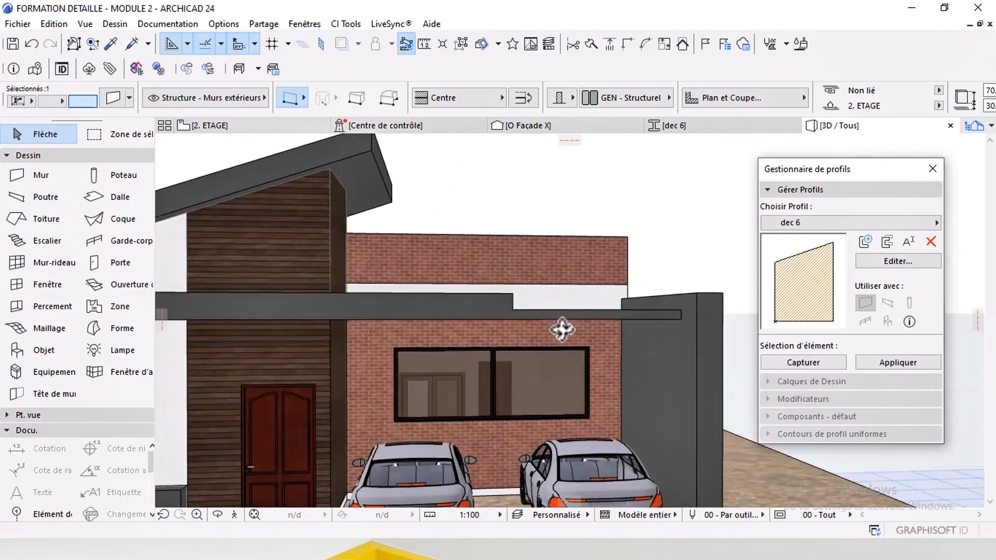
pyautogui.press('Escape')
pyautogui.scroll(-2, 512, 276)
pyautogui.keyDown('shift'); pyautogui.moveTo(512, 276); pyautogui.dragTo(643, 300, button='middle'); pyautogui.keyUp('shift')
pyautogui.scroll(-1, 492, 307)
pyautogui.moveTo(492, 307); pyautogui.dragTo(601, 301, button='middle')
pyautogui.click(241, 124)
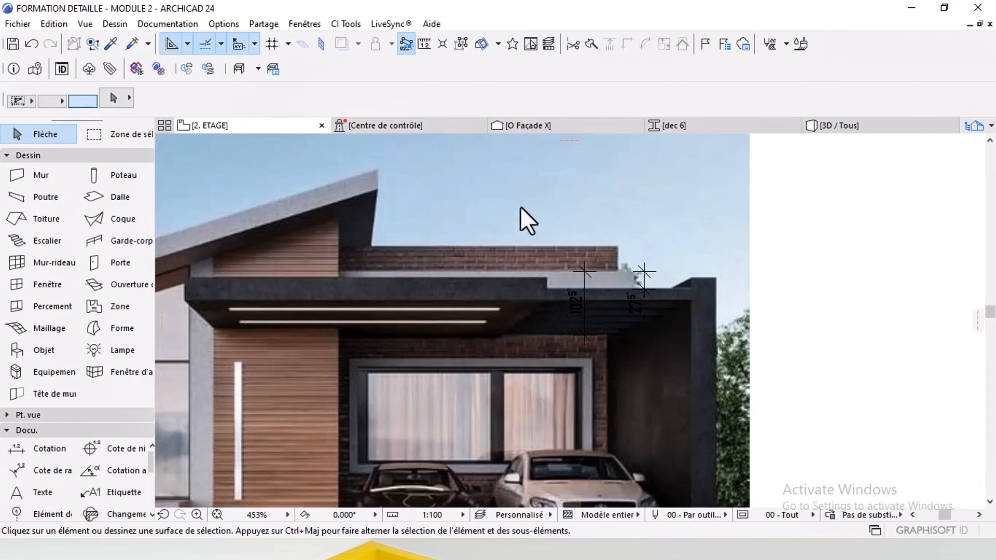
pyautogui.scroll(5, 524, 285)
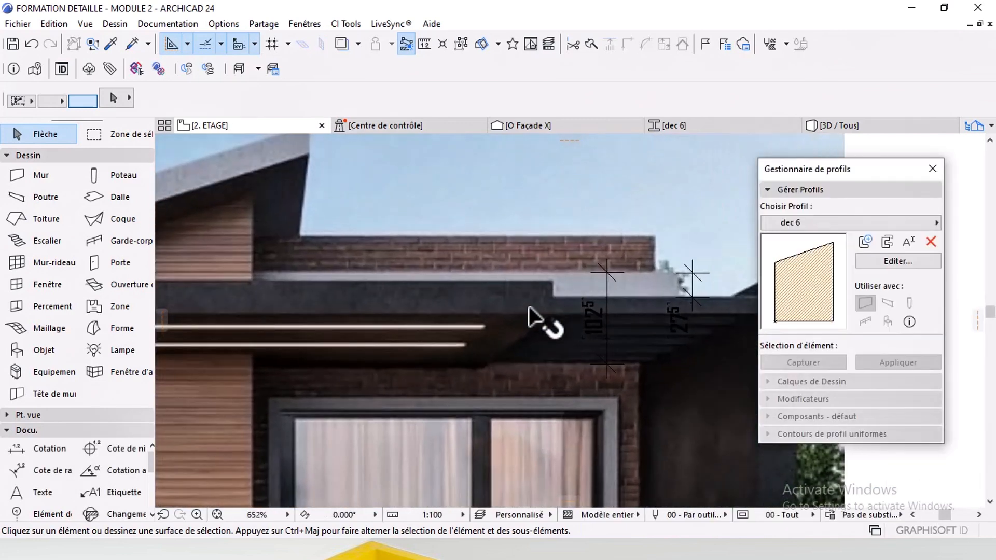
pyautogui.scroll(-4, 528, 311)
pyautogui.scroll(6, 568, 265)
pyautogui.moveTo(578, 271); pyautogui.dragTo(477, 332, button='middle')
pyautogui.scroll(3, 520, 254)
pyautogui.scroll(-4, 538, 240)
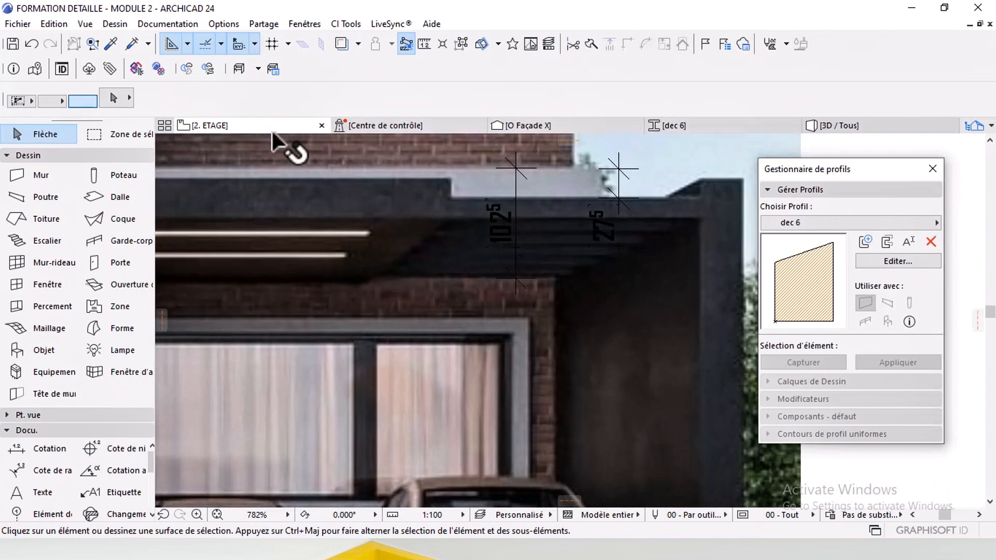
# Step: Switch the floor plan from the reference image area on 2. ETAGE to the 1. RDC storey
pyautogui.scroll(-6, 534, 291)
pyautogui.moveTo(400, 304)
pyautogui.mouseDown(button='middle')
pyautogui.moveTo(587, 280)
pyautogui.moveTo(628, 262)
pyautogui.mouseUp(button='middle')
pyautogui.moveTo(341, 311); pyautogui.dragTo(594, 303, button='middle')
pyautogui.scroll(-3, 571, 300)
pyautogui.moveTo(347, 264); pyautogui.dragTo(522, 301, button='middle')
pyautogui.scroll(2, 521, 301)
pyautogui.moveTo(545, 239); pyautogui.dragTo(514, 300, button='middle')
pyautogui.rightClick(219, 128)
pyautogui.click(259, 273)
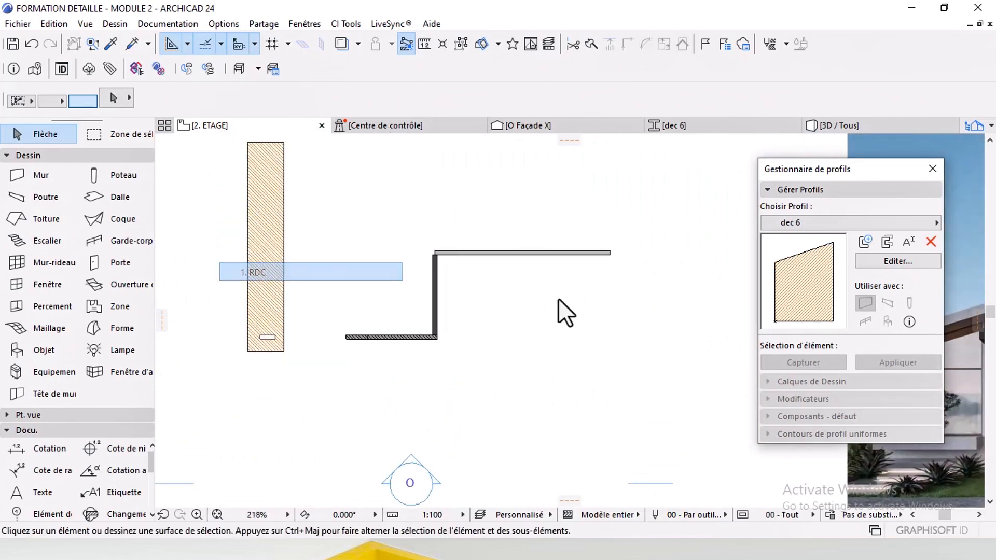
# Step: Suspend element grouping so the carport's ground meshes can be selected individually, and clear the current selection
pyautogui.scroll(4, 602, 312)
pyautogui.moveTo(602, 312); pyautogui.dragTo(561, 283, button='middle')
pyautogui.click(474, 391)
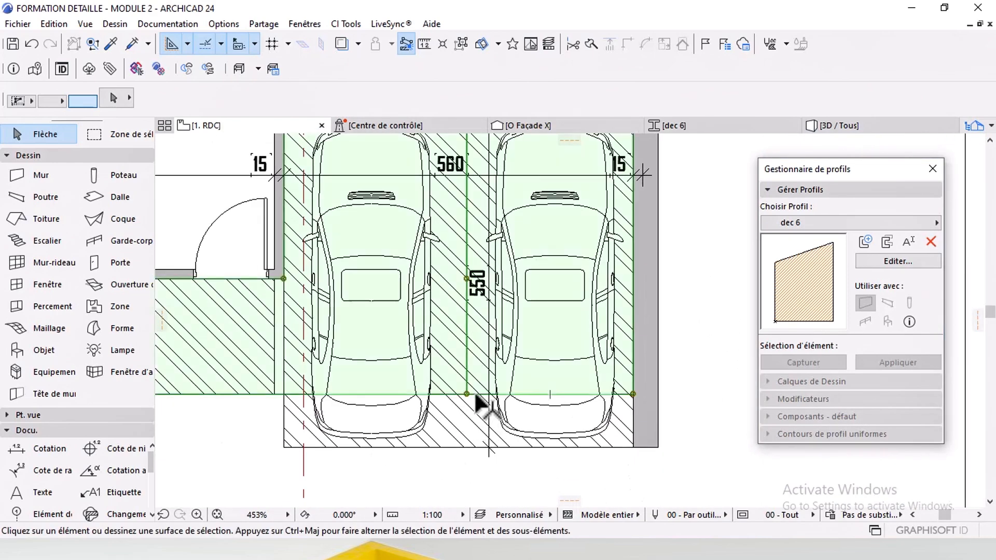
pyautogui.scroll(-1, 480, 307)
pyautogui.scroll(-2, 486, 283)
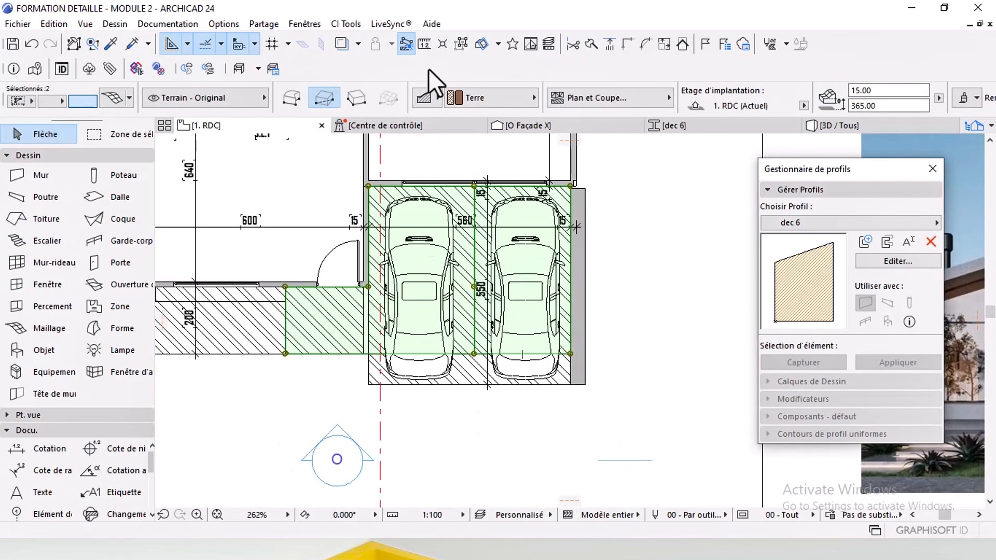
pyautogui.click(459, 48)
pyautogui.click(492, 359)
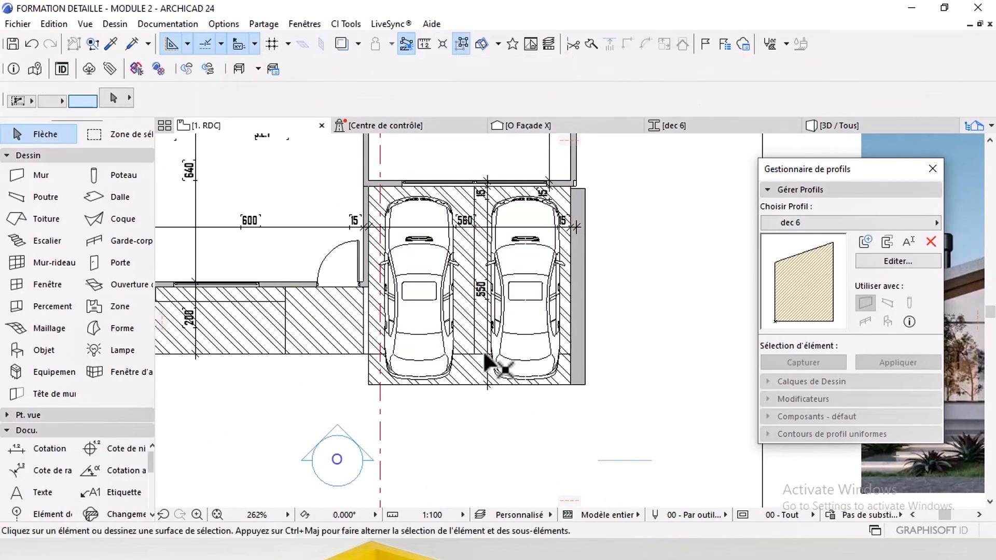
# Step: Copy the ground mesh beneath the right-hand car to the empty area beside the carport's outer wall
pyautogui.click(478, 350)
pyautogui.scroll(3, 480, 349)
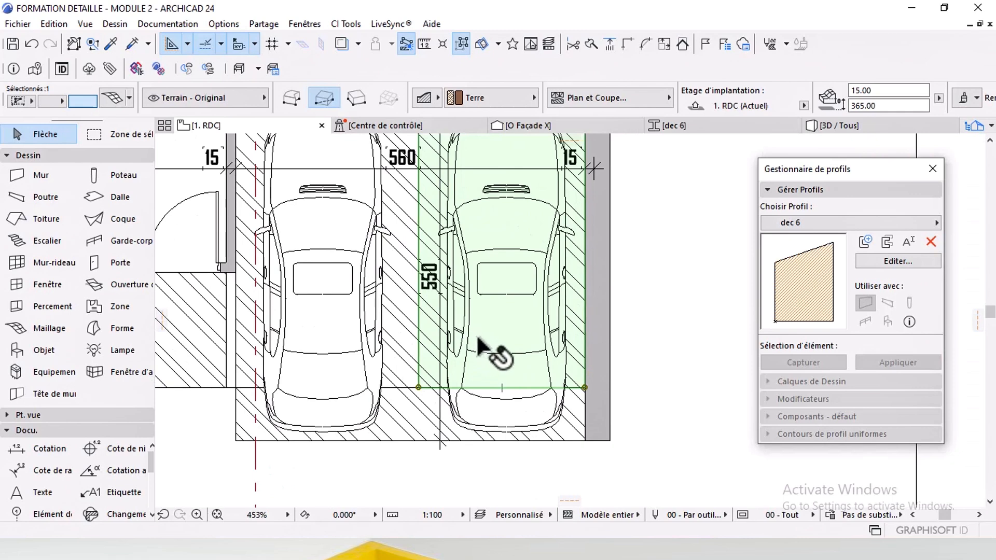
pyautogui.moveTo(478, 338)
pyautogui.mouseDown()
pyautogui.moveTo(467, 338)
pyautogui.moveTo(500, 345)
pyautogui.moveTo(496, 332)
pyautogui.mouseUp()
pyautogui.scroll(-5, 467, 338)
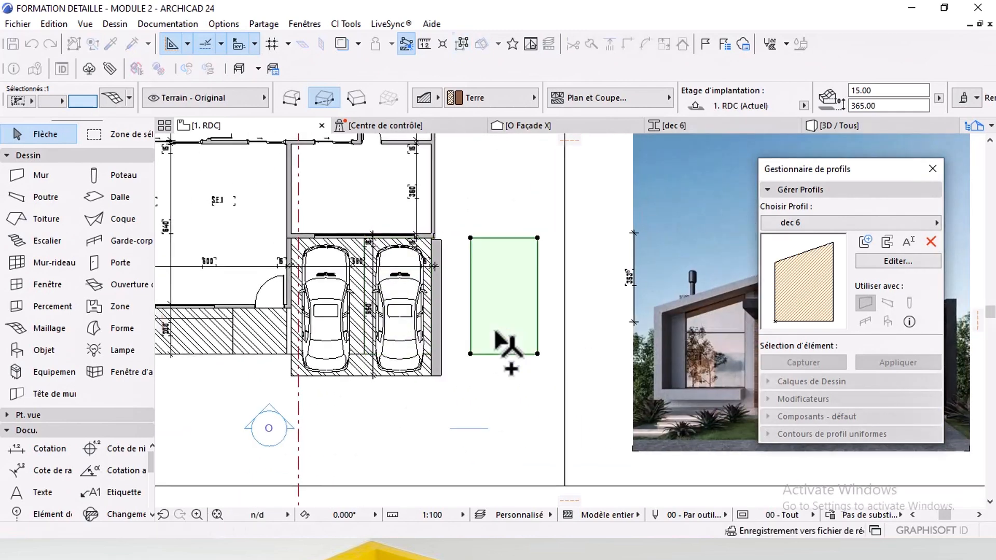
# Step: Trace the outline of the copied ground mesh beside the carport with a rectangular polyline
pyautogui.click(585, 372)
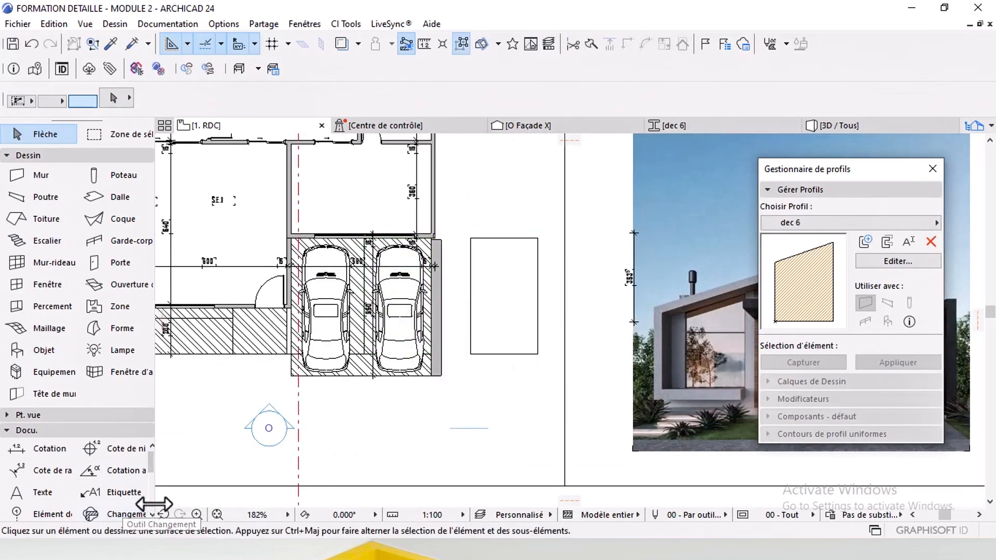
pyautogui.scroll(-3, 98, 472)
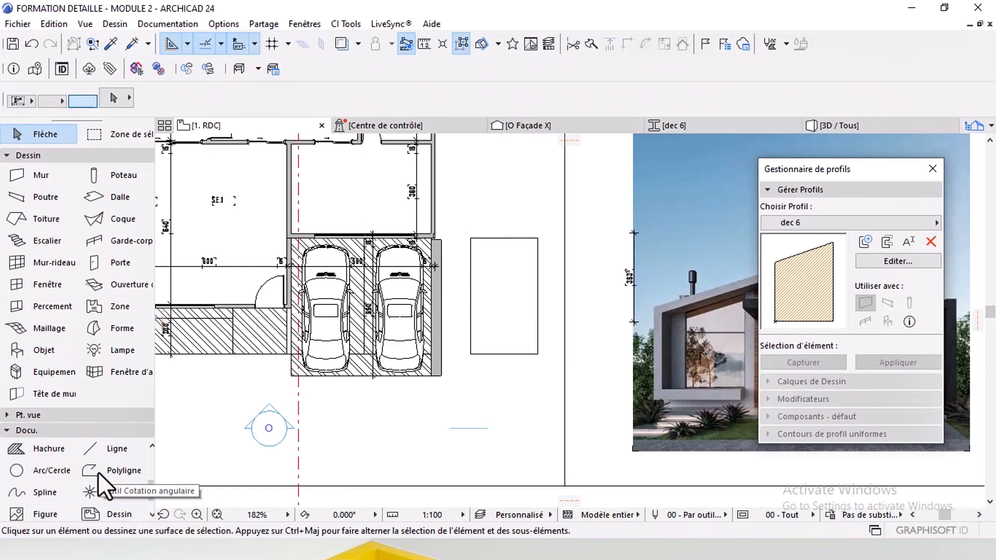
pyautogui.click(109, 471)
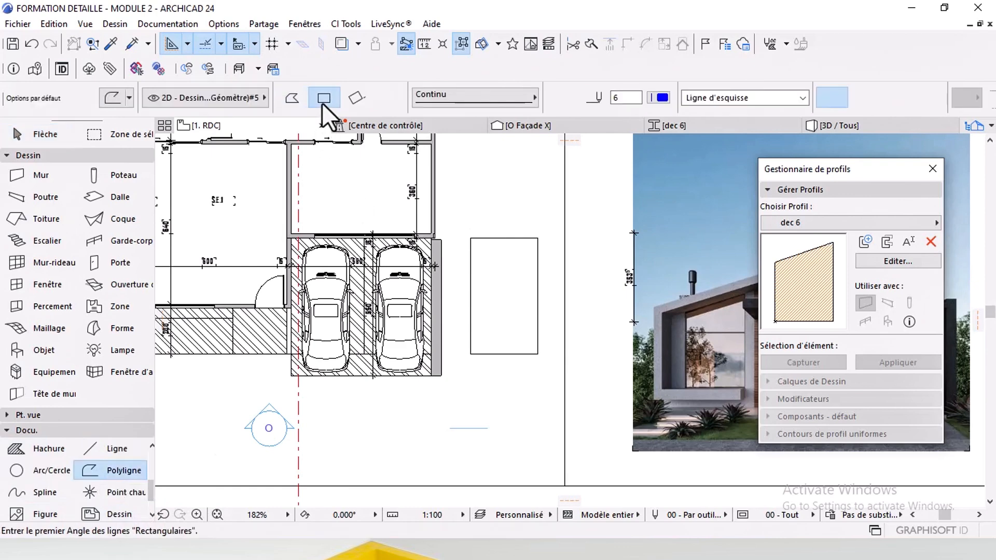
pyautogui.scroll(2, 455, 263)
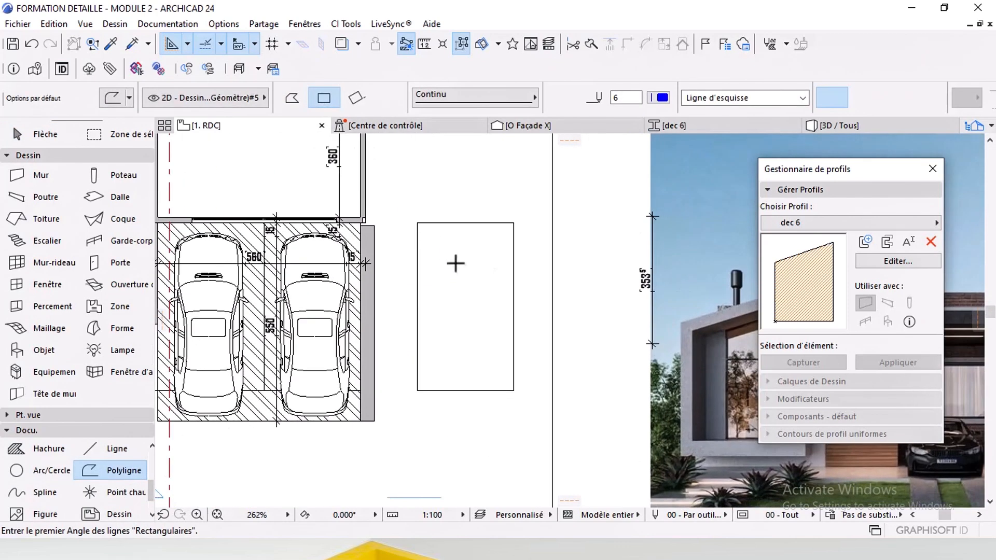
pyautogui.click(42, 135)
pyautogui.scroll(4, 425, 256)
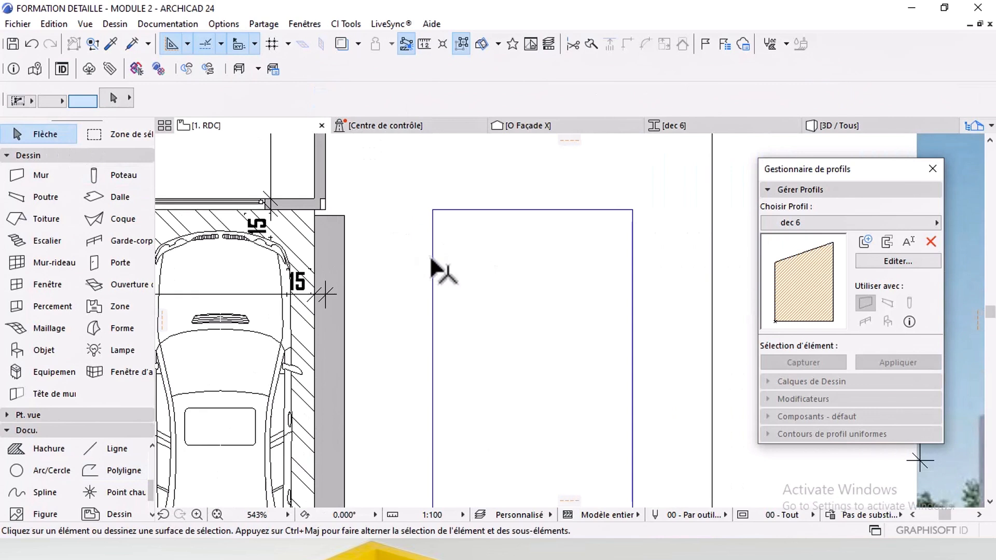
# Step: Offset the traced rectangular polyline inward on all sides to form a border inside the copied mesh
pyautogui.click(434, 268)
pyautogui.click(433, 269)
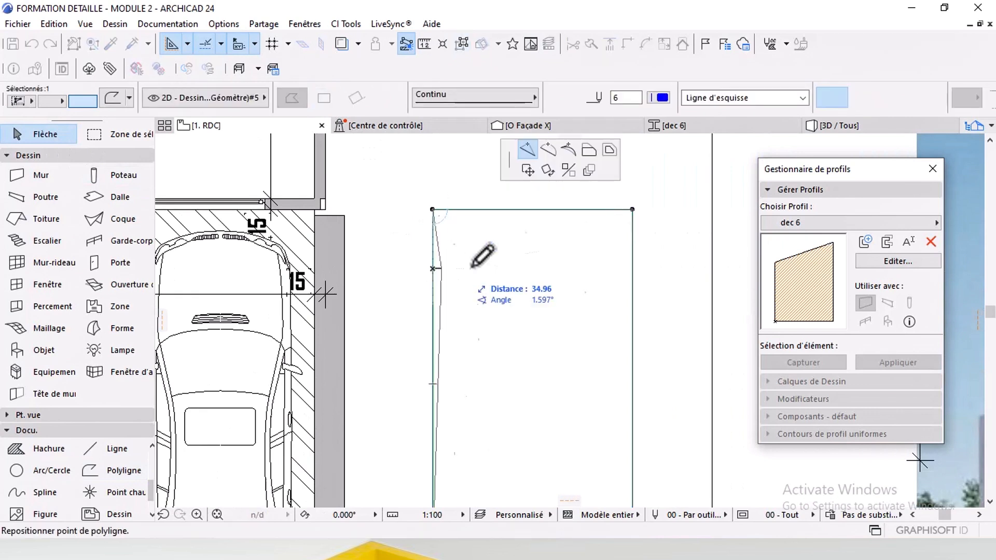
pyautogui.click(610, 151)
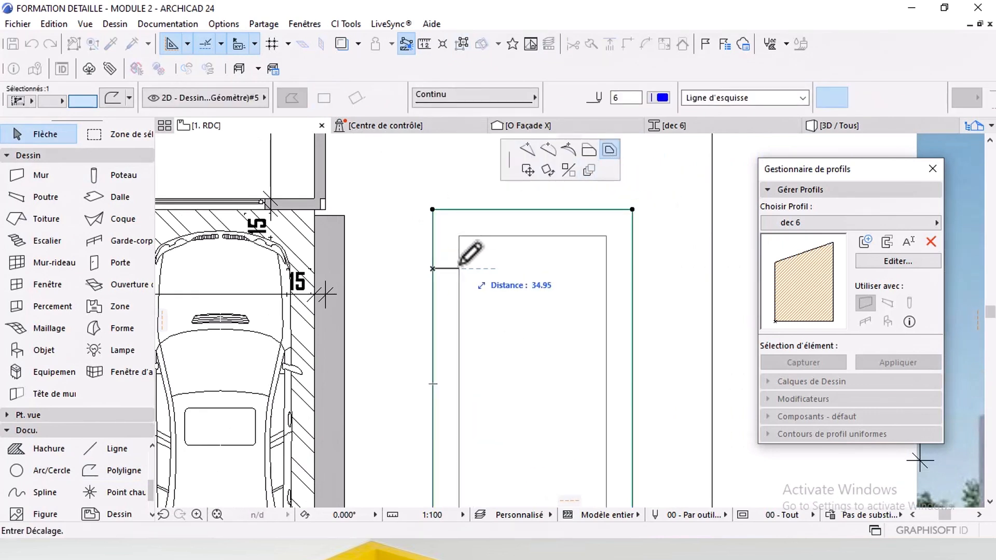
pyautogui.write('2')
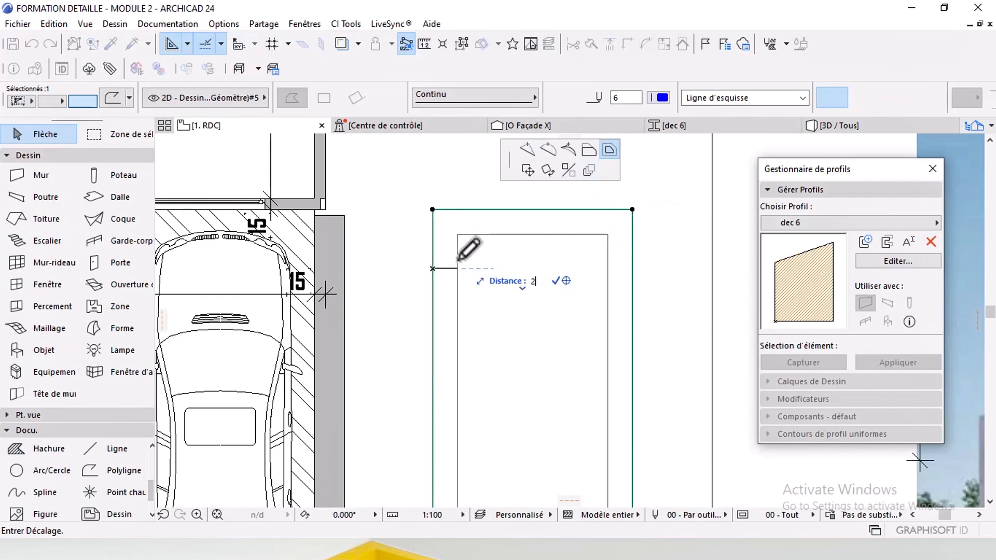
pyautogui.press('Return')
# Step: Examine the slatted opening of the carport canopy in the reference façade image
pyautogui.scroll(-5, 458, 258)
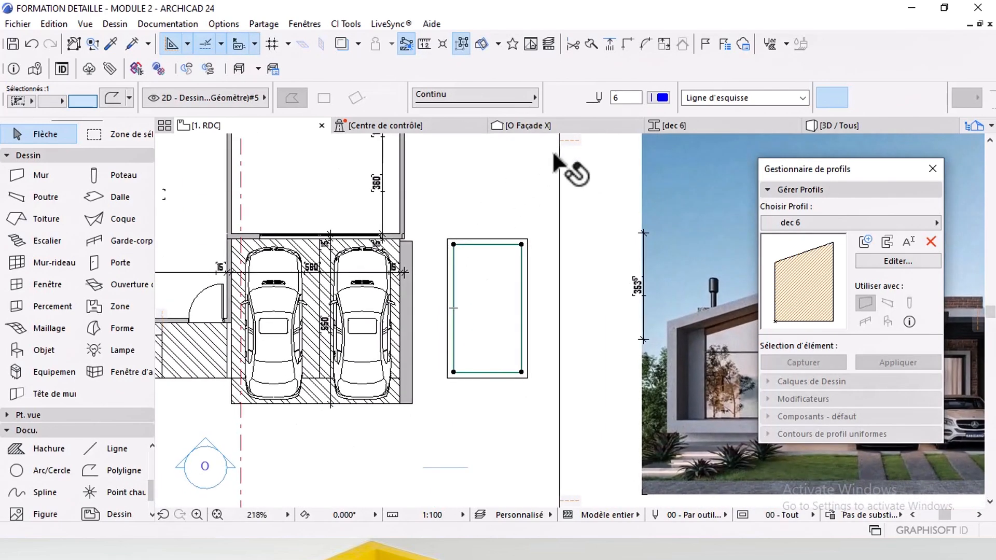
pyautogui.scroll(-3, 597, 306)
pyautogui.moveTo(604, 316); pyautogui.dragTo(398, 287, button='middle')
pyautogui.scroll(10, 622, 302)
pyautogui.moveTo(625, 302); pyautogui.dragTo(567, 236, button='middle')
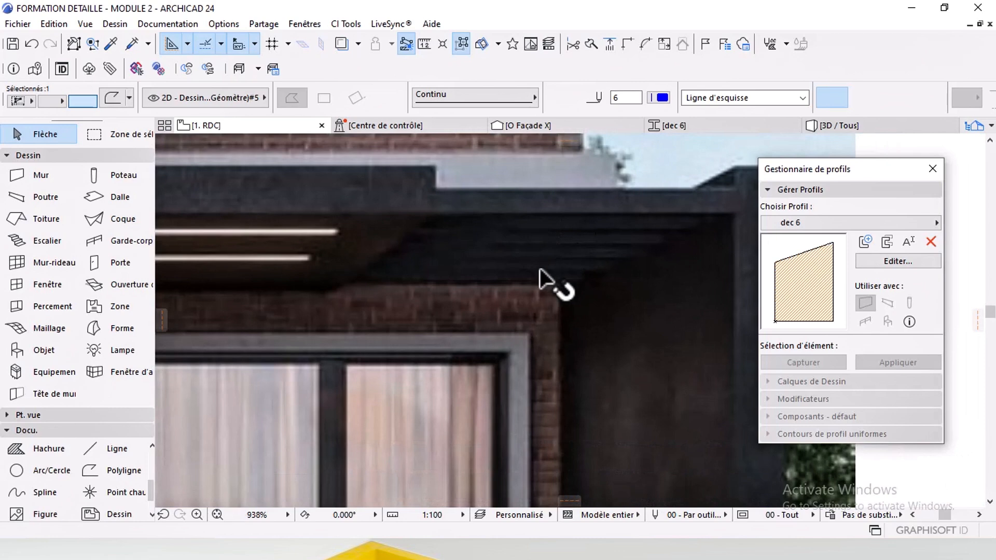
pyautogui.scroll(-8, 534, 254)
pyautogui.moveTo(161, 292); pyautogui.dragTo(573, 341, button='middle')
pyautogui.scroll(4, 457, 321)
# Step: Draw a narrow rectangular polyline strip in red pen 141 across the full width of the inner rectangle, along its lower edge
pyautogui.click(329, 278)
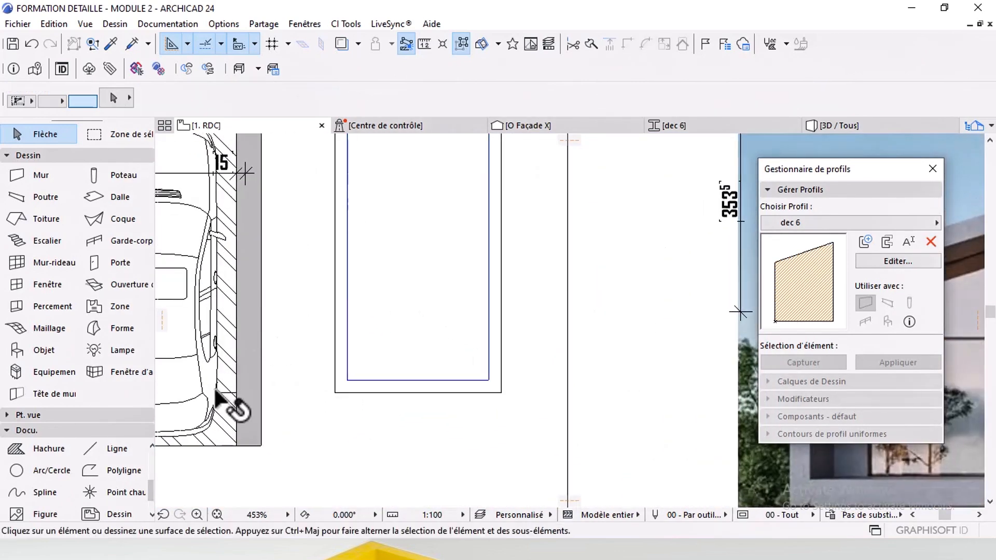
pyautogui.click(89, 472)
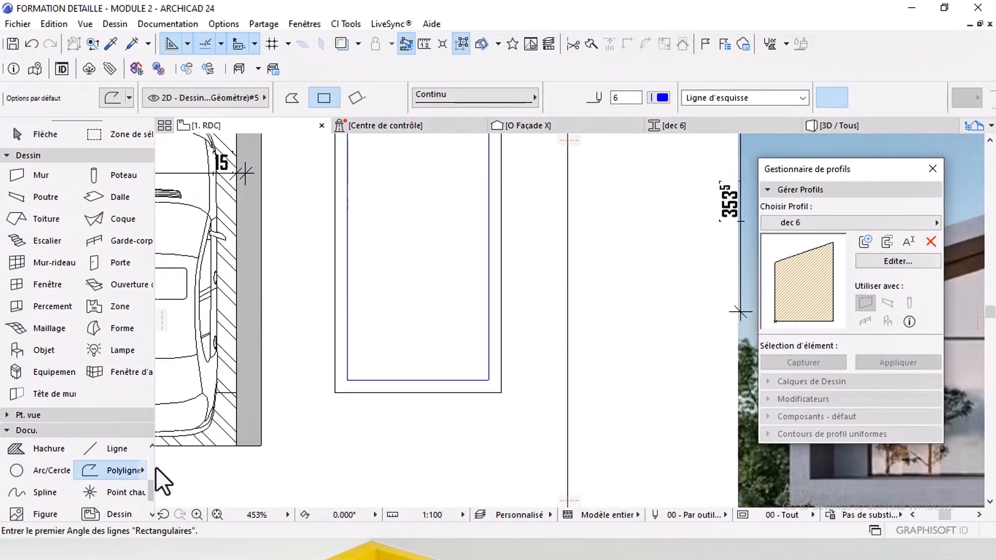
pyautogui.click(659, 99)
pyautogui.click(675, 198)
pyautogui.scroll(3, 356, 383)
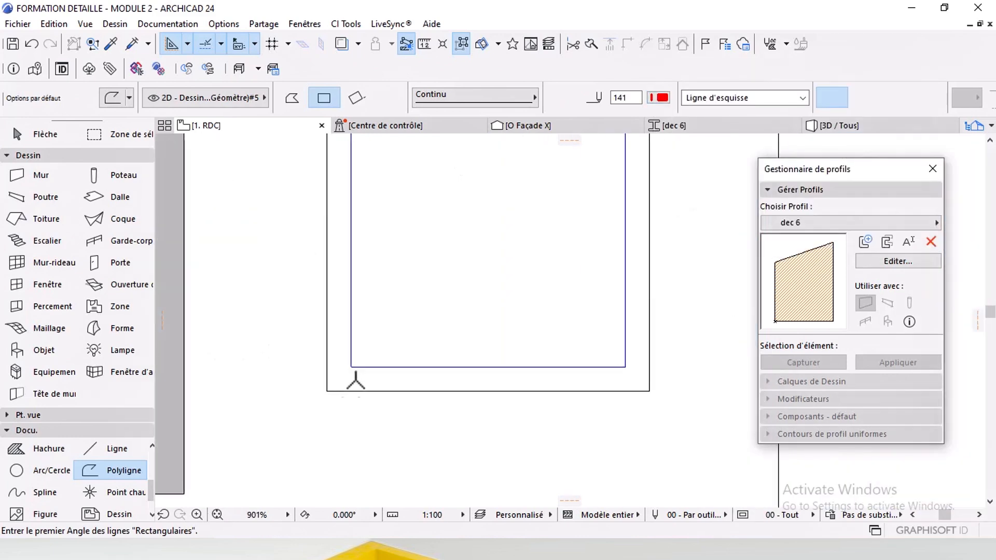
pyautogui.click(351, 367)
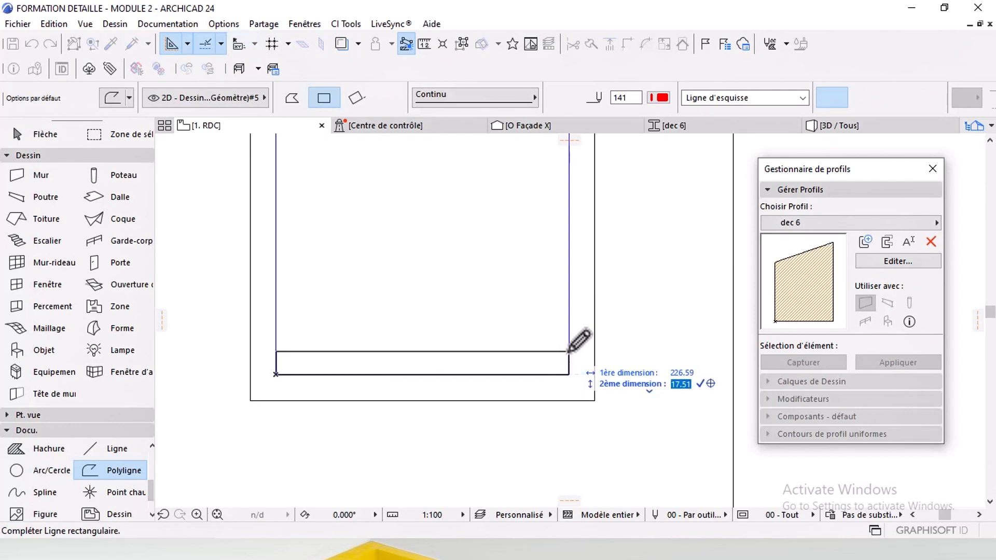
pyautogui.press('Return')
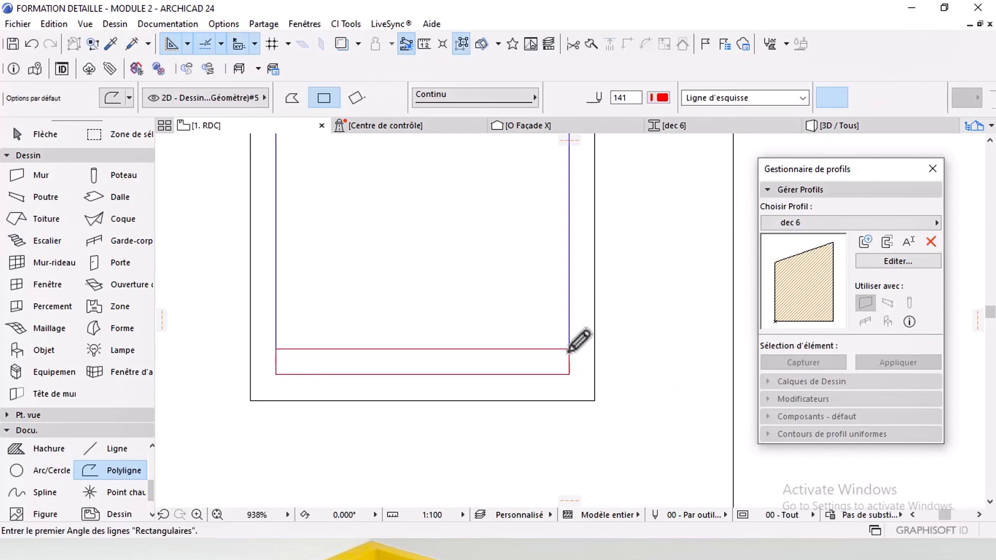
# Step: Duplicate the red strip upward repeatedly to form a stack of eight adjoining strips inside the inner rectangle
pyautogui.rightClick(570, 350)
pyautogui.click(529, 384)
pyautogui.keyDown('ctrl'); pyautogui.moveTo(569, 373); pyautogui.dragTo(569, 322); pyautogui.keyUp('ctrl')
pyautogui.keyDown('ctrl'); pyautogui.moveTo(569, 374); pyautogui.dragTo(569, 270); pyautogui.keyUp('ctrl')
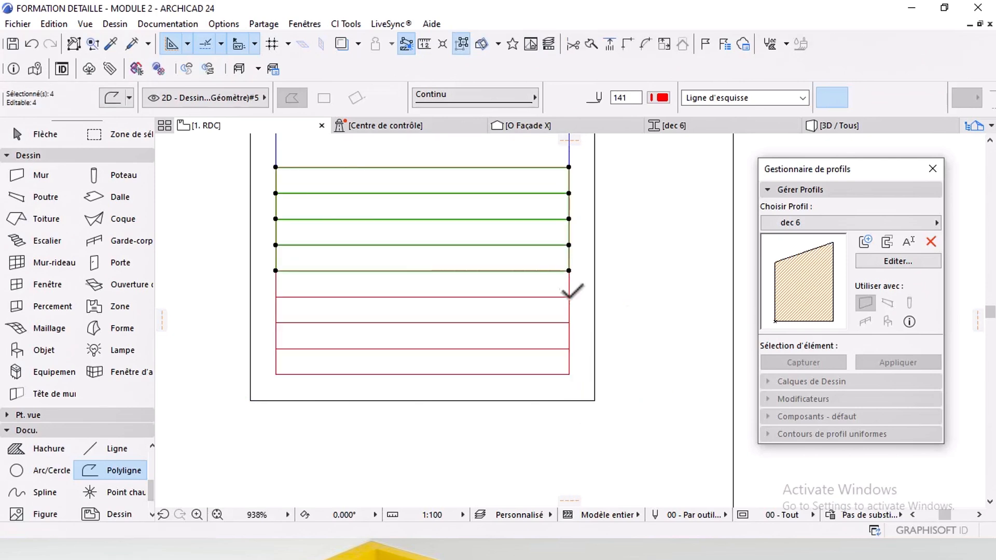
# Step: Copy all eight red strips together from their lower corner to the area directly above the stack
pyautogui.click(58, 136)
pyautogui.scroll(-3, 453, 241)
pyautogui.scroll(2, 471, 256)
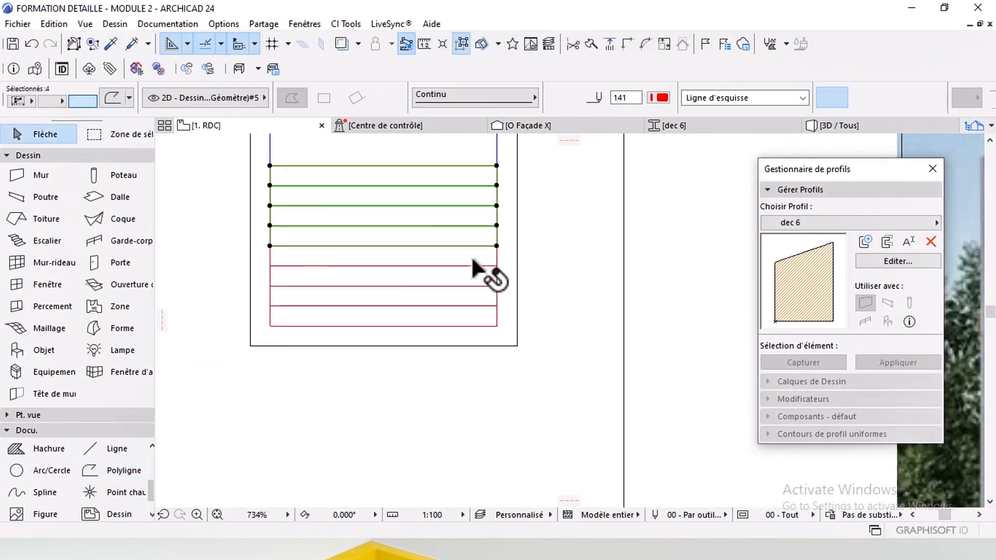
pyautogui.keyDown('shift'); pyautogui.click(476, 287); pyautogui.keyUp('shift')
pyautogui.keyDown('shift'); pyautogui.click(486, 309); pyautogui.keyUp('shift')
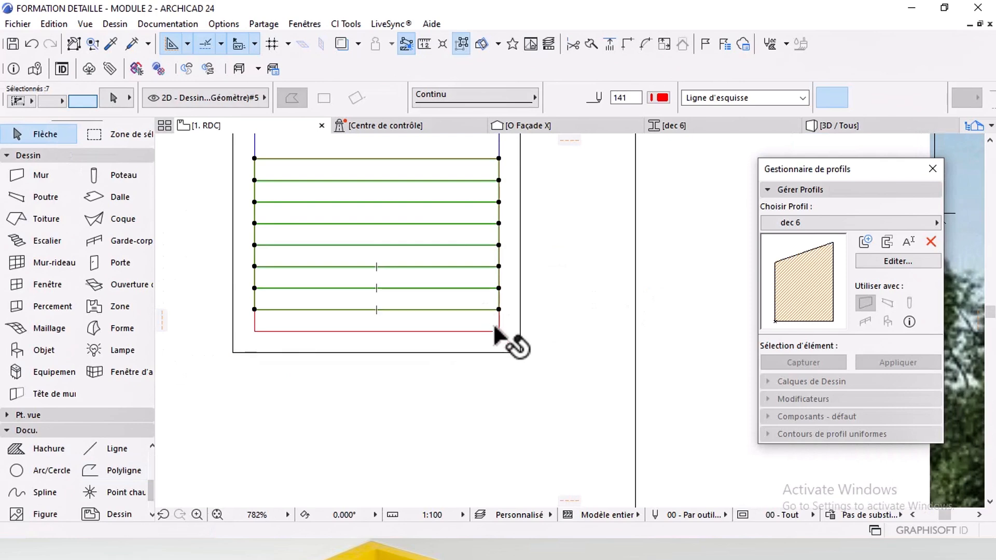
pyautogui.keyDown('shift'); pyautogui.click(497, 331); pyautogui.keyUp('shift')
pyautogui.hotkey('ctrl', 'shift', 'd')
pyautogui.click(498, 331)
pyautogui.scroll(-2, 498, 331)
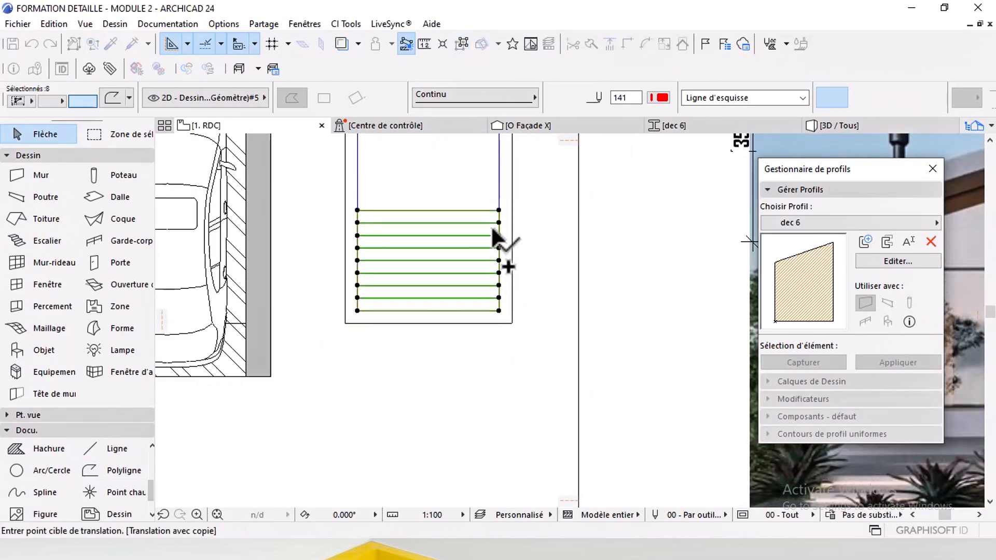
# Step: Place two more copies of the selected strip rectangles up the carport panel mesh, continuing the evenly spaced pattern
pyautogui.click(501, 263)
pyautogui.hotkey('ctrl', 'shift', 'd')
pyautogui.click(501, 264)
pyautogui.moveTo(500, 228); pyautogui.dragTo(525, 285, button='middle')
pyautogui.click(504, 235)
pyautogui.scroll(-2, 482, 322)
pyautogui.scroll(4, 506, 318)
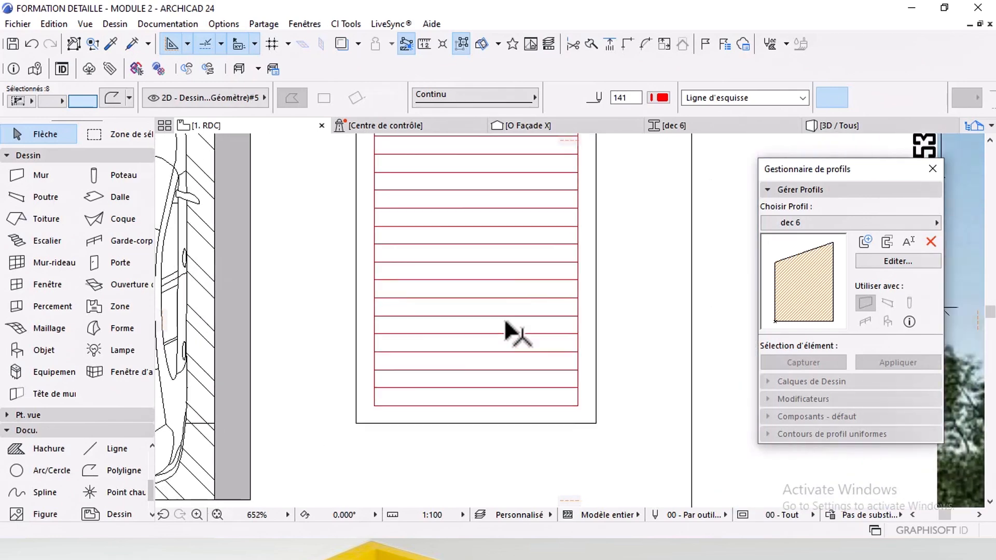
# Step: Select the panel mesh and subtract the lowest strip rectangle from it as a polygon opening
pyautogui.moveTo(486, 336); pyautogui.dragTo(501, 319, button='middle')
pyautogui.click(377, 367)
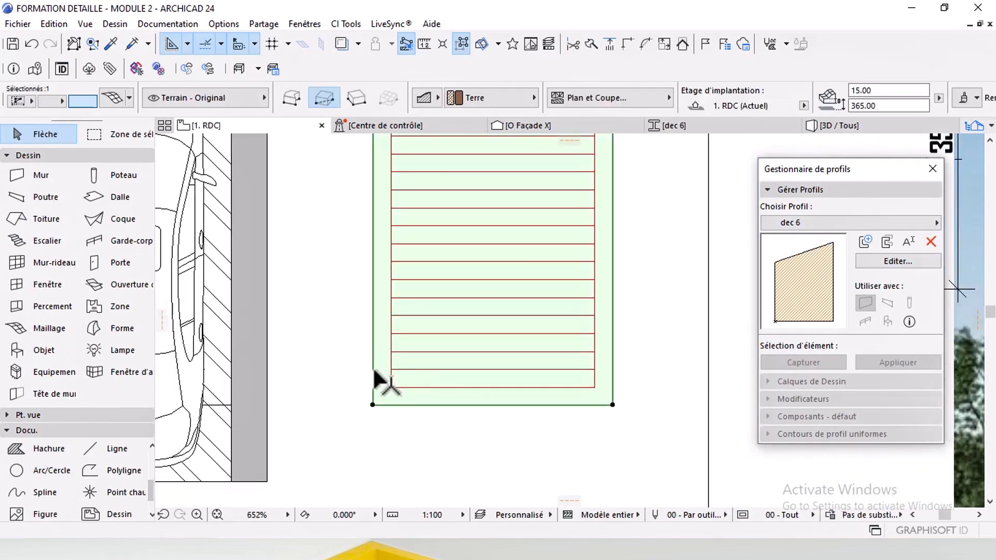
pyautogui.scroll(2, 374, 374)
pyautogui.moveTo(374, 374); pyautogui.dragTo(303, 363, button='middle')
pyautogui.click(298, 352)
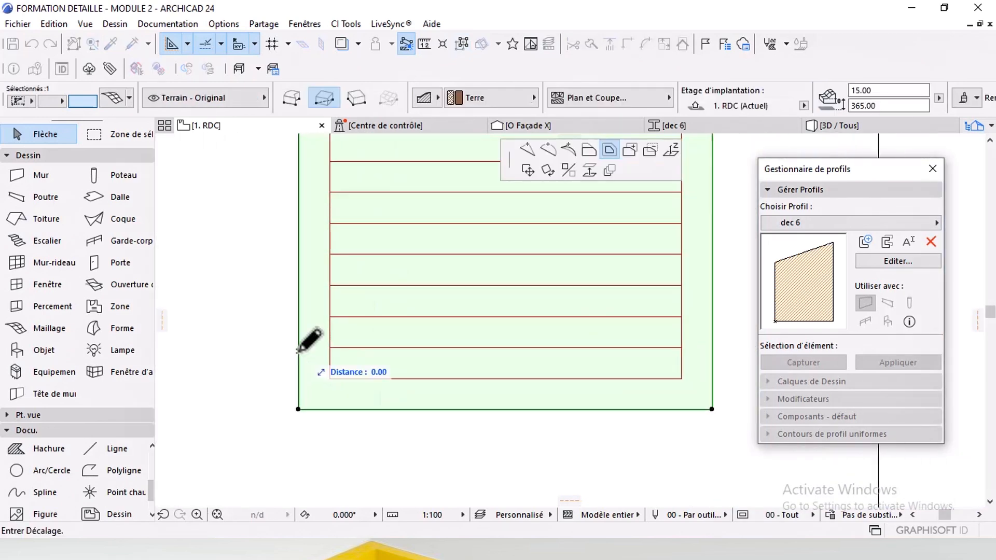
pyautogui.click(648, 151)
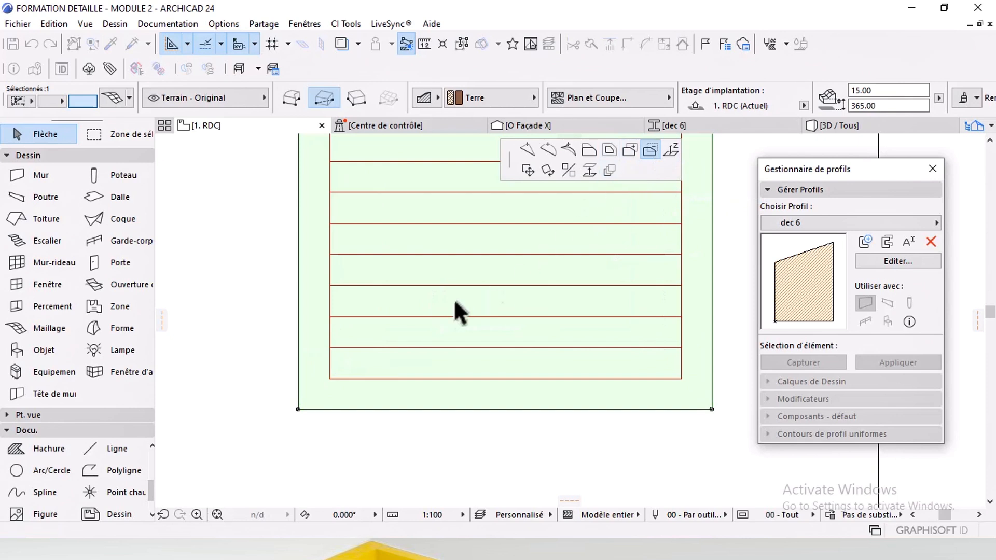
pyautogui.click(475, 368)
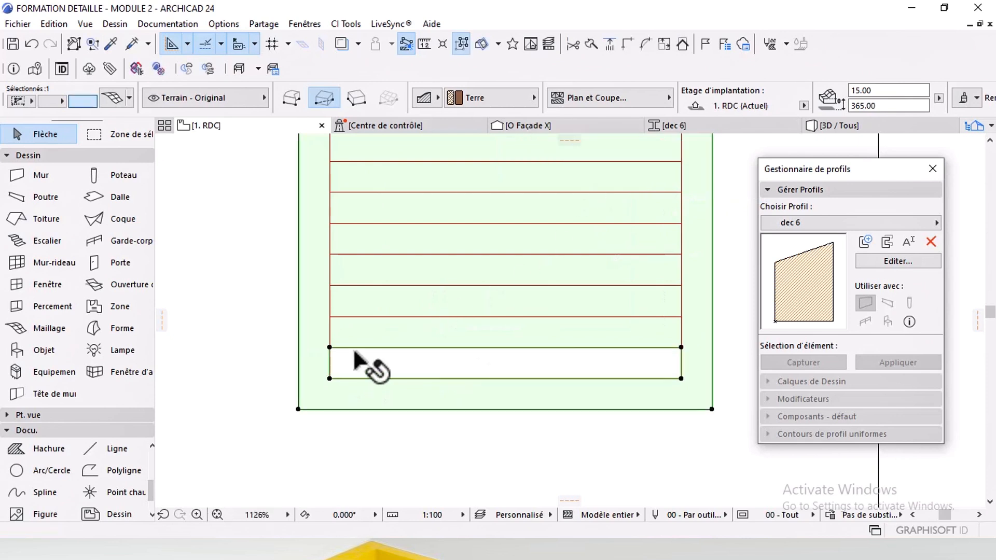
# Step: Cut the next four openings in the mesh, subtracting every second strip rectangle above the first opening
pyautogui.click(299, 303)
pyautogui.click(415, 310)
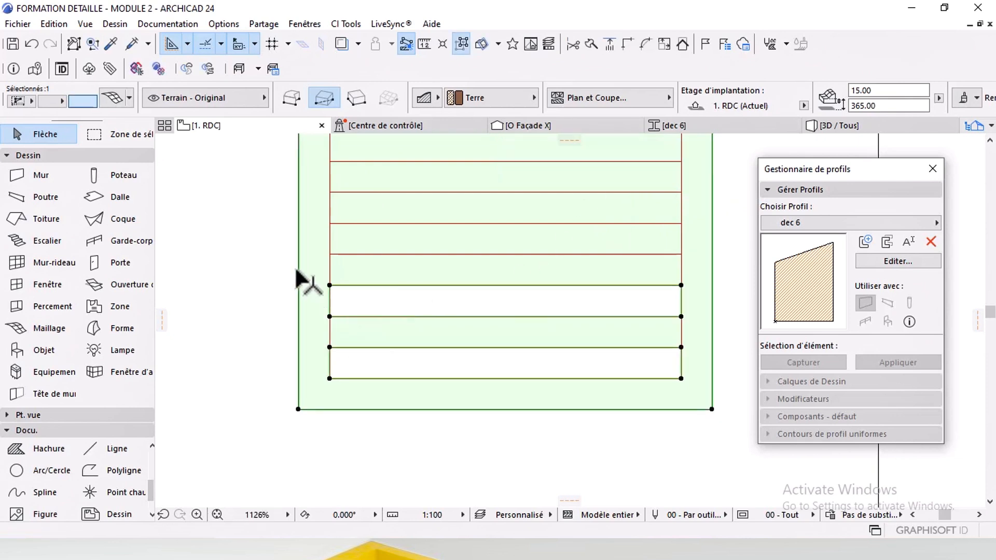
pyautogui.click(300, 278)
pyautogui.click(437, 250)
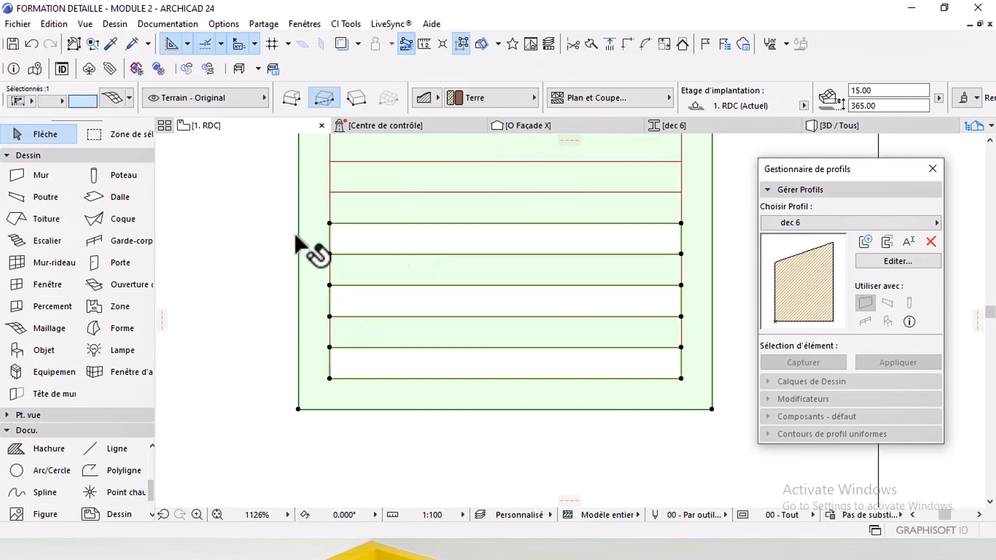
pyautogui.click(299, 236)
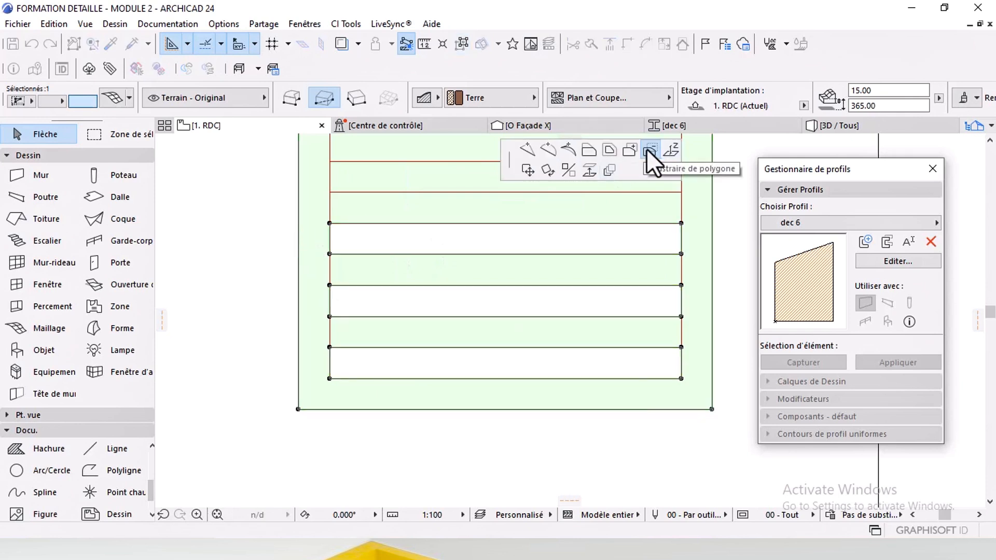
pyautogui.click(647, 151)
pyautogui.moveTo(475, 263); pyautogui.dragTo(467, 378, button='middle')
pyautogui.click(430, 289)
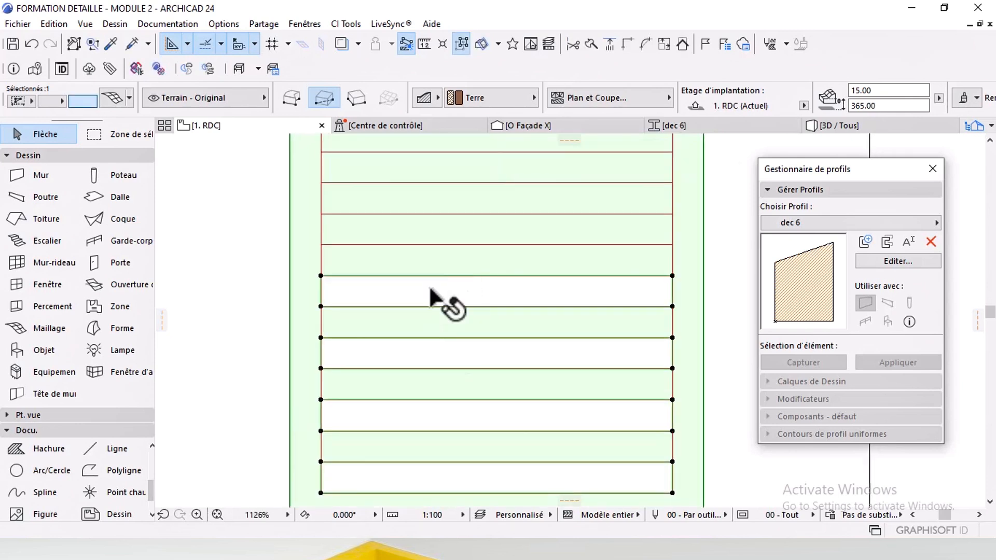
pyautogui.click(292, 253)
pyautogui.click(357, 234)
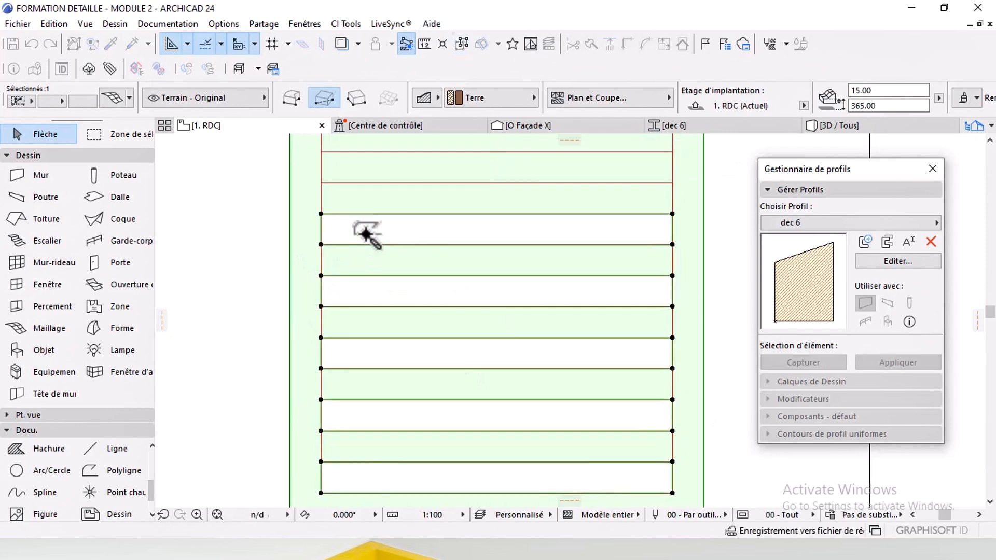
pyautogui.moveTo(357, 235); pyautogui.dragTo(356, 302, button='middle')
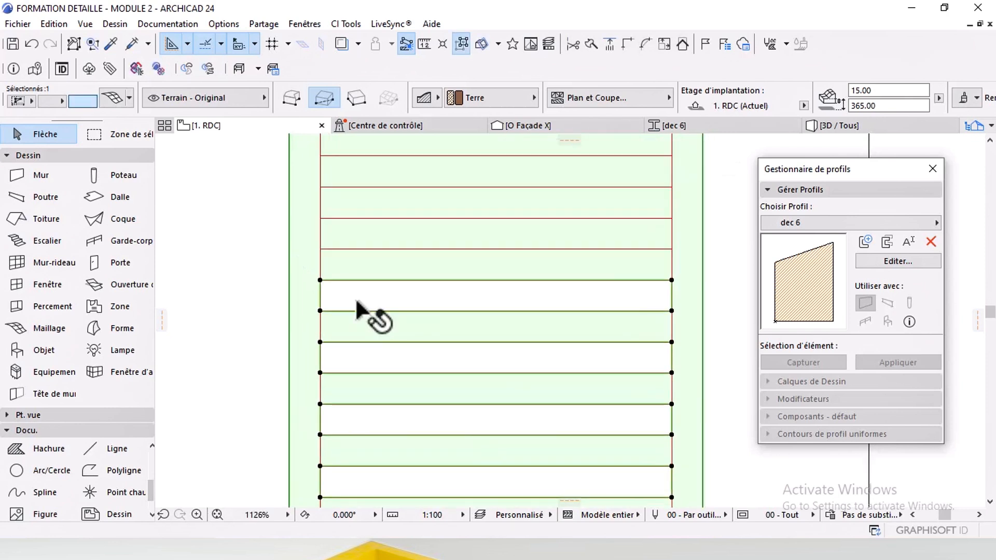
pyautogui.click(290, 226)
pyautogui.click(387, 200)
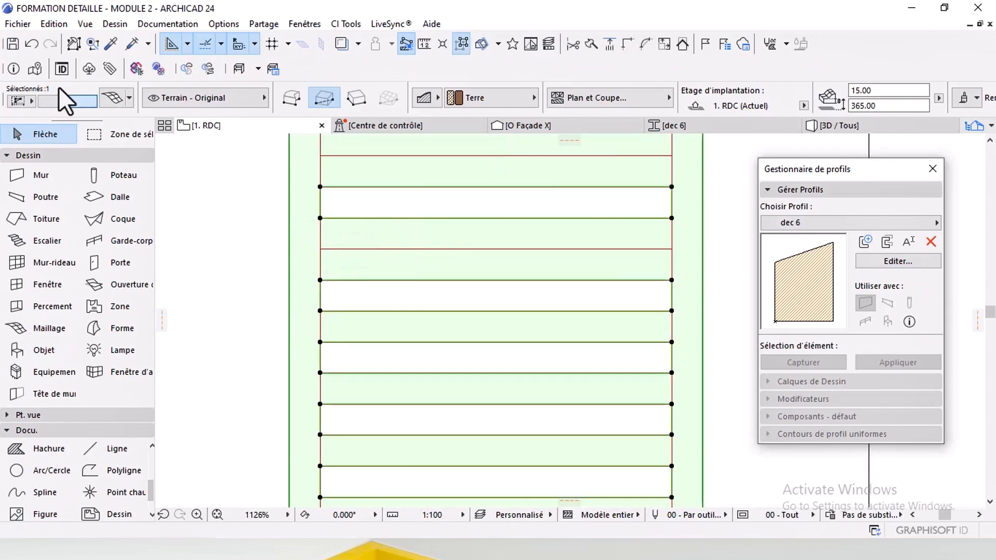
pyautogui.click(35, 46)
# Step: Continue up the mesh, subtracting alternate strip rectangles so solid slats remain between the openings
pyautogui.click(289, 250)
pyautogui.click(359, 238)
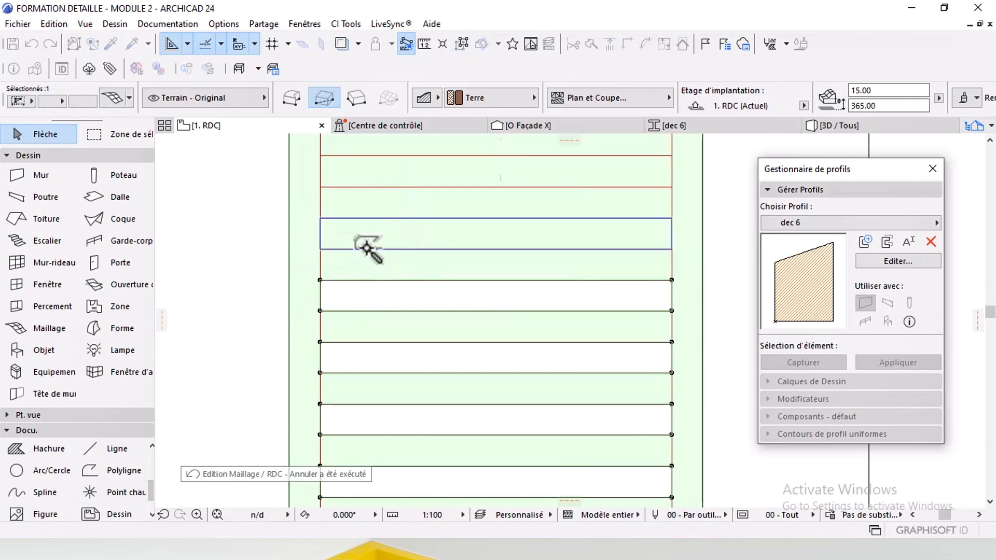
pyautogui.moveTo(330, 223); pyautogui.dragTo(342, 308, button='middle')
pyautogui.click(300, 275)
pyautogui.click(367, 261)
pyautogui.moveTo(368, 259); pyautogui.dragTo(366, 284, button='middle')
pyautogui.click(300, 245)
pyautogui.moveTo(357, 229); pyautogui.dragTo(358, 280, button='middle')
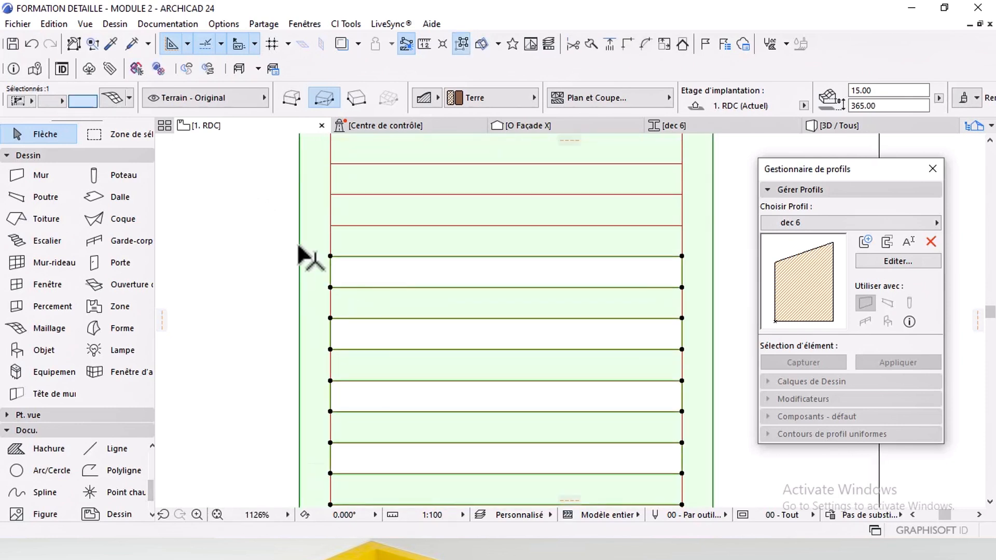
# Step: Cut the remaining alternate strip openings up to the solid border at the mesh's upper edge
pyautogui.click(300, 241)
pyautogui.click(362, 217)
pyautogui.moveTo(362, 218); pyautogui.dragTo(357, 322, button='middle')
pyautogui.click(299, 240)
pyautogui.click(351, 197)
pyautogui.click(299, 249)
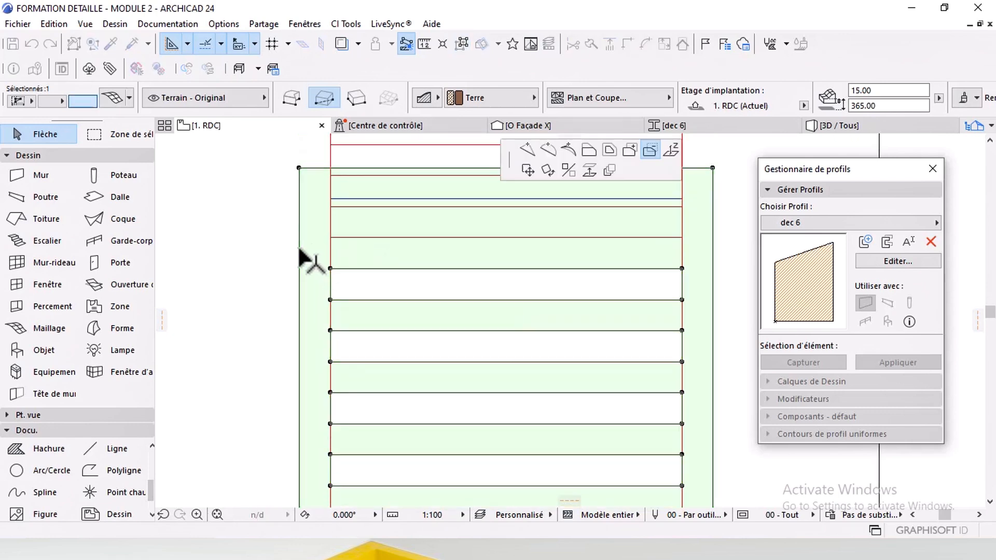
pyautogui.click(408, 234)
pyautogui.moveTo(413, 229); pyautogui.dragTo(416, 266, button='middle')
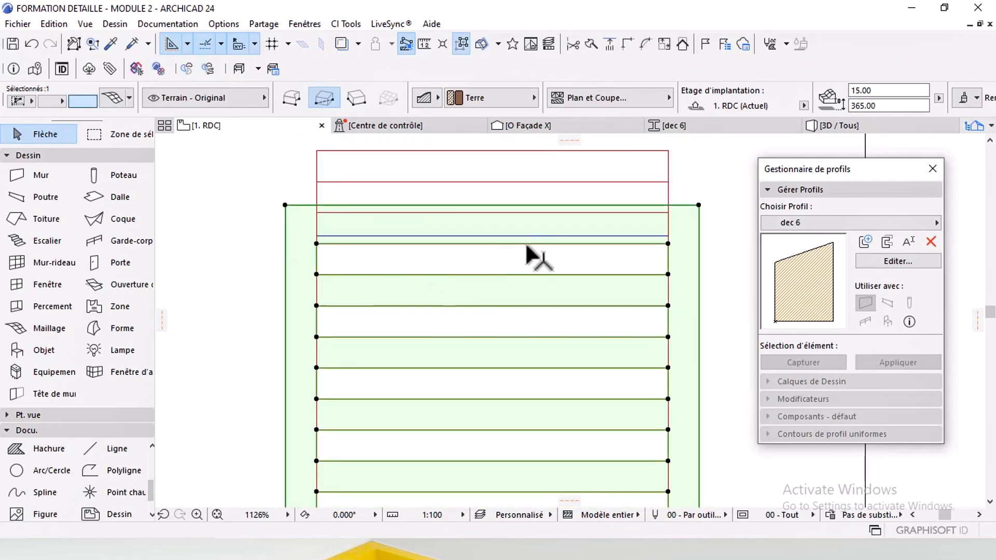
# Step: Move the slatted mesh over the right-hand car, snapping its lower-right corner to the matching corner against the grey side wall
pyautogui.scroll(-8, 540, 258)
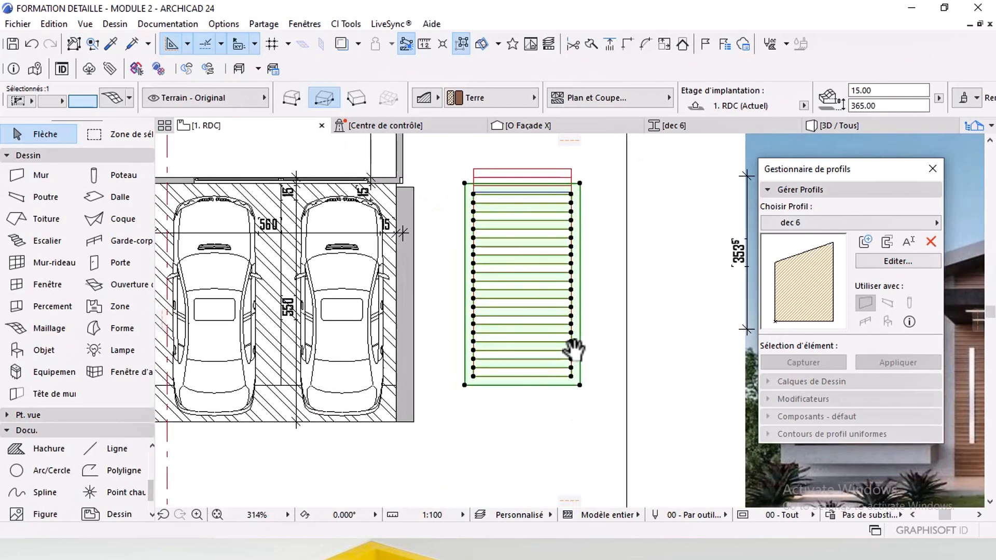
pyautogui.moveTo(574, 351); pyautogui.dragTo(655, 327, button='middle')
pyautogui.scroll(4, 467, 369)
pyautogui.click(485, 346)
pyautogui.scroll(-3, 487, 349)
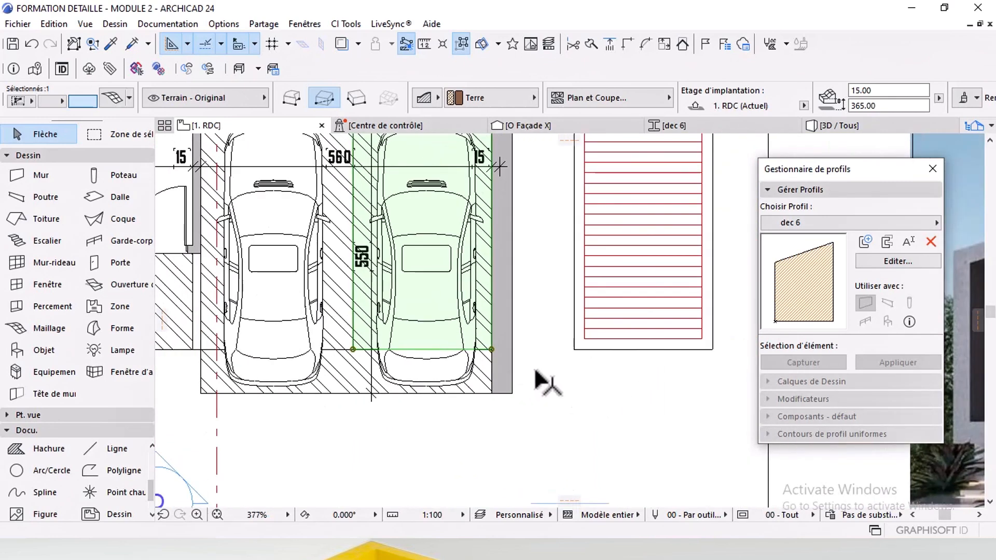
pyautogui.moveTo(536, 371); pyautogui.dragTo(444, 359, button='middle')
pyautogui.click(607, 337)
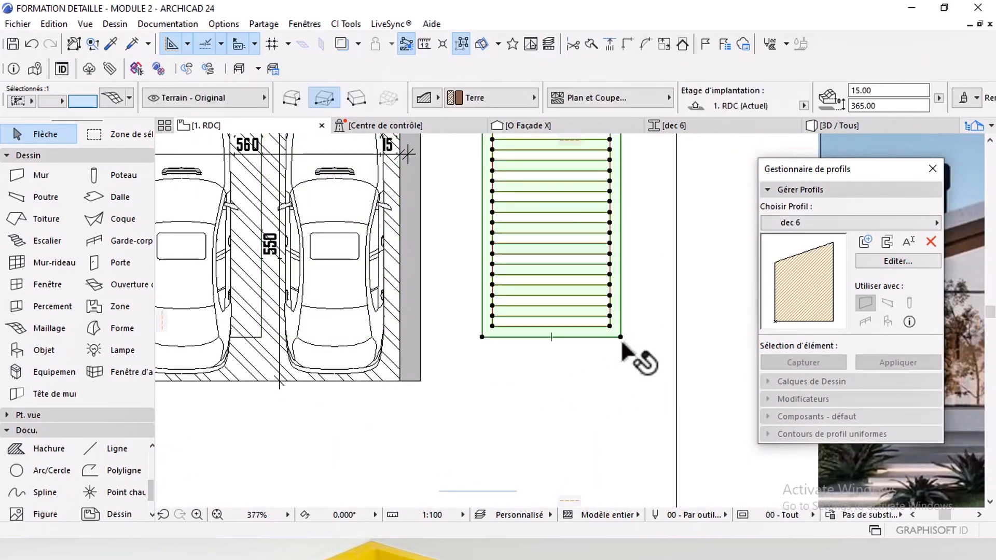
pyautogui.hotkey('ctrl', 'd')
pyautogui.click(621, 337)
pyautogui.scroll(3, 415, 348)
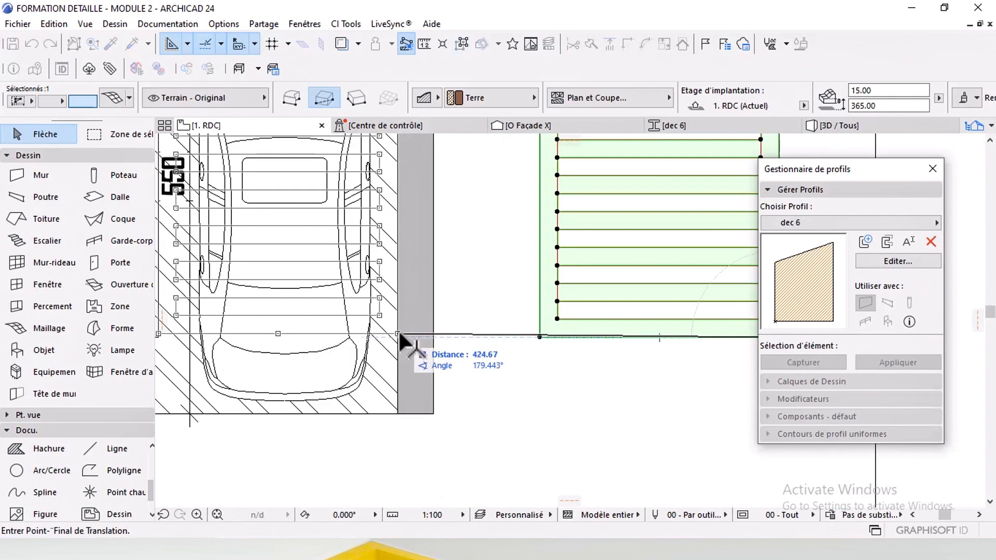
pyautogui.click(398, 337)
# Step: In the 3D view, set the top surface of both the solid canopy mesh and the slatted mesh to Carrelage - Mosaïque bleu
pyautogui.click(805, 127)
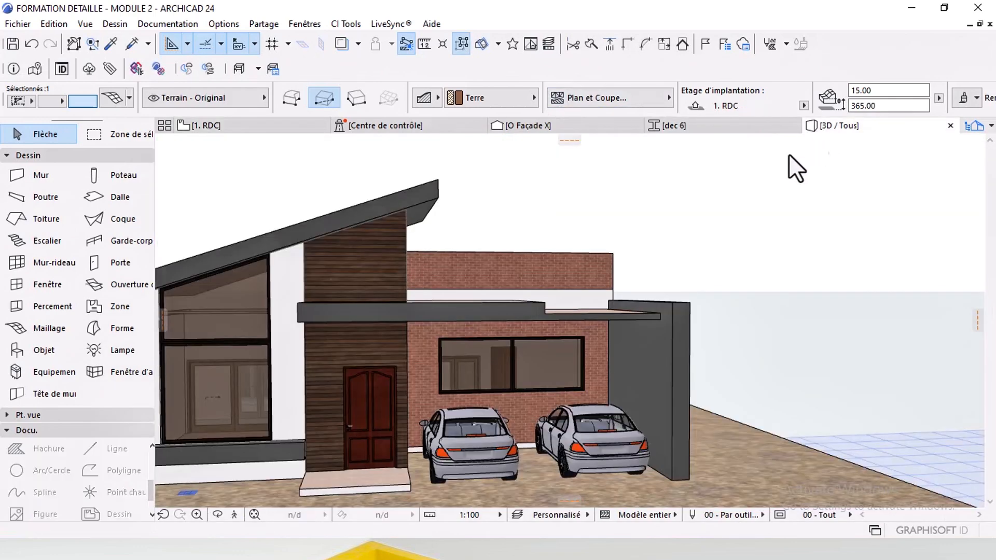
pyautogui.scroll(3, 607, 317)
pyautogui.keyDown('shift'); pyautogui.moveTo(602, 299); pyautogui.dragTo(415, 420, button='middle'); pyautogui.keyUp('shift')
pyautogui.moveTo(415, 420); pyautogui.dragTo(560, 283, button='middle')
pyautogui.scroll(2, 533, 324)
pyautogui.click(413, 248)
pyautogui.keyDown('shift'); pyautogui.click(500, 337); pyautogui.keyUp('shift')
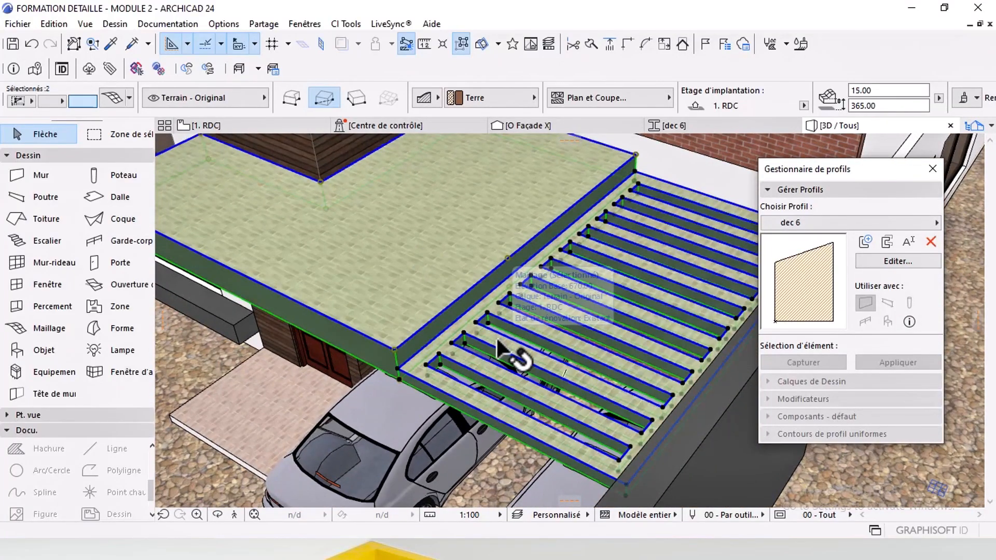
pyautogui.doubleClick(498, 342)
pyautogui.click(409, 288)
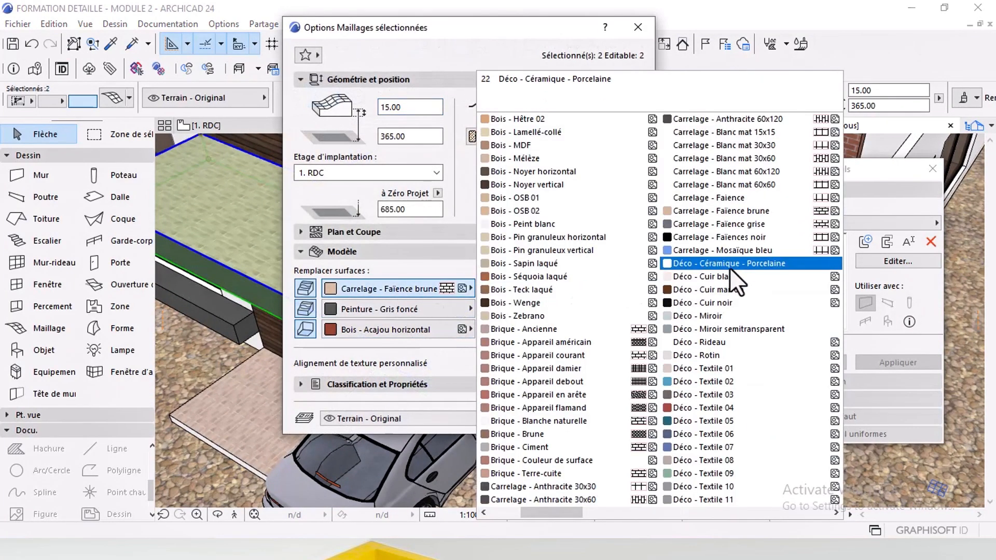
pyautogui.click(736, 251)
pyautogui.press('Return')
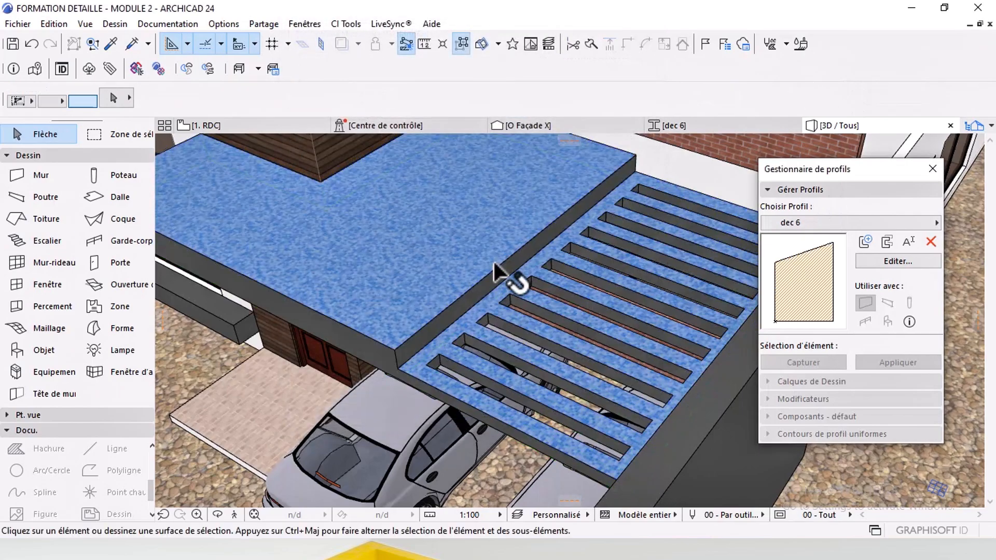
# Step: Offset the edge of the floor mesh at the foot of the brick wall behind the cars by 1
pyautogui.keyDown('shift'); pyautogui.moveTo(494, 265); pyautogui.dragTo(649, 221, button='middle'); pyautogui.keyUp('shift')
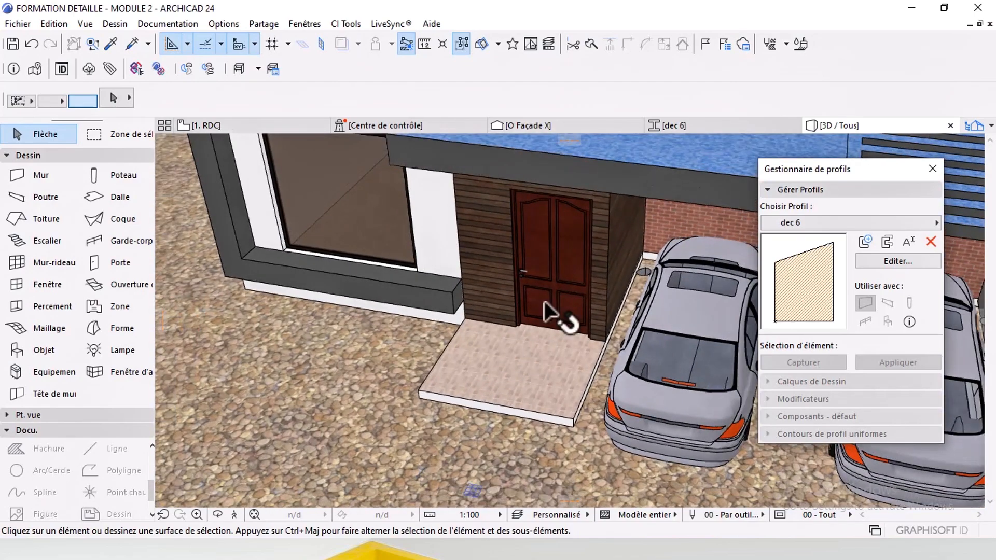
pyautogui.keyDown('shift'); pyautogui.moveTo(544, 303); pyautogui.dragTo(512, 361, button='middle'); pyautogui.keyUp('shift')
pyautogui.scroll(-4, 387, 314)
pyautogui.moveTo(641, 289); pyautogui.dragTo(503, 349, button='middle')
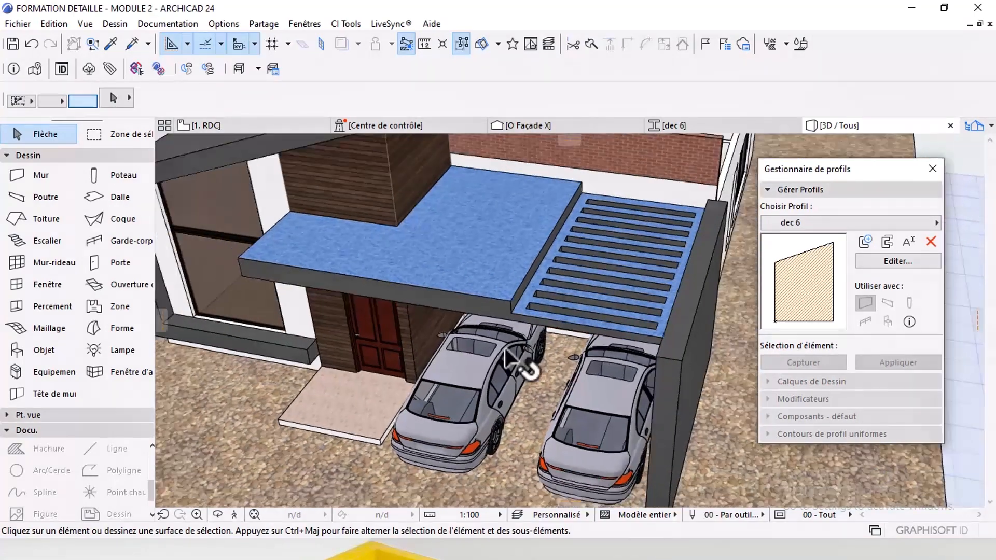
pyautogui.keyDown('shift'); pyautogui.moveTo(603, 389); pyautogui.dragTo(585, 330, button='middle'); pyautogui.keyUp('shift')
pyautogui.moveTo(532, 419); pyautogui.dragTo(617, 316, button='middle')
pyautogui.scroll(5, 549, 387)
pyautogui.keyDown('shift'); pyautogui.moveTo(555, 338); pyautogui.dragTo(449, 317, button='middle'); pyautogui.keyUp('shift')
pyautogui.scroll(3, 448, 309)
pyautogui.keyDown('shift'); pyautogui.moveTo(555, 327); pyautogui.dragTo(407, 341, button='middle'); pyautogui.keyUp('shift')
pyautogui.moveTo(604, 359); pyautogui.dragTo(460, 361, button='middle')
pyautogui.click(460, 360)
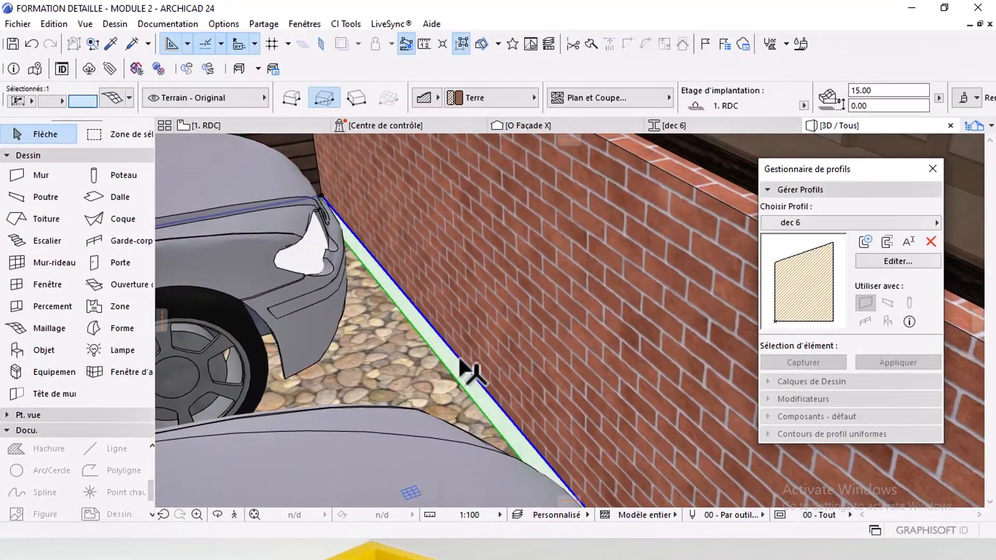
pyautogui.click(465, 363)
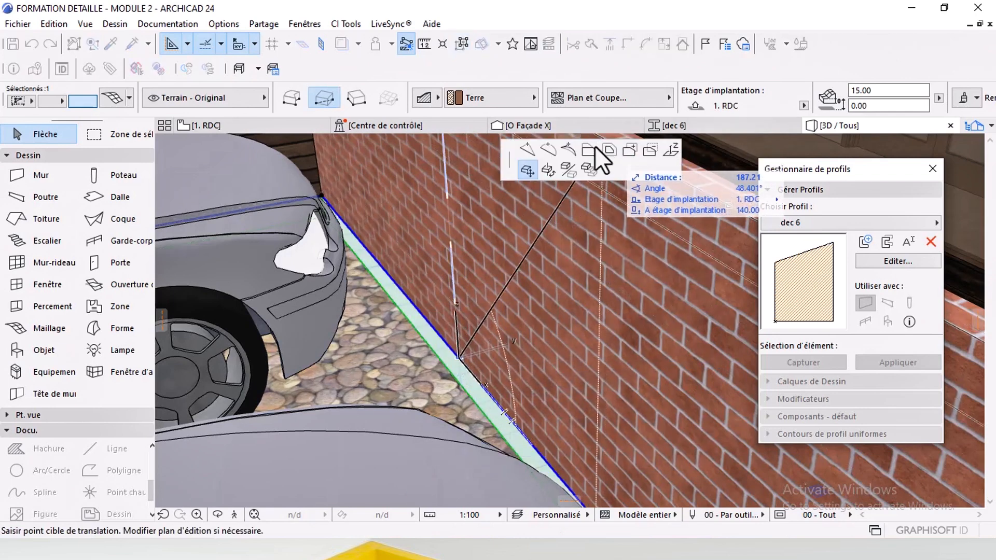
pyautogui.click(590, 150)
pyautogui.write('1')
pyautogui.press('Return')
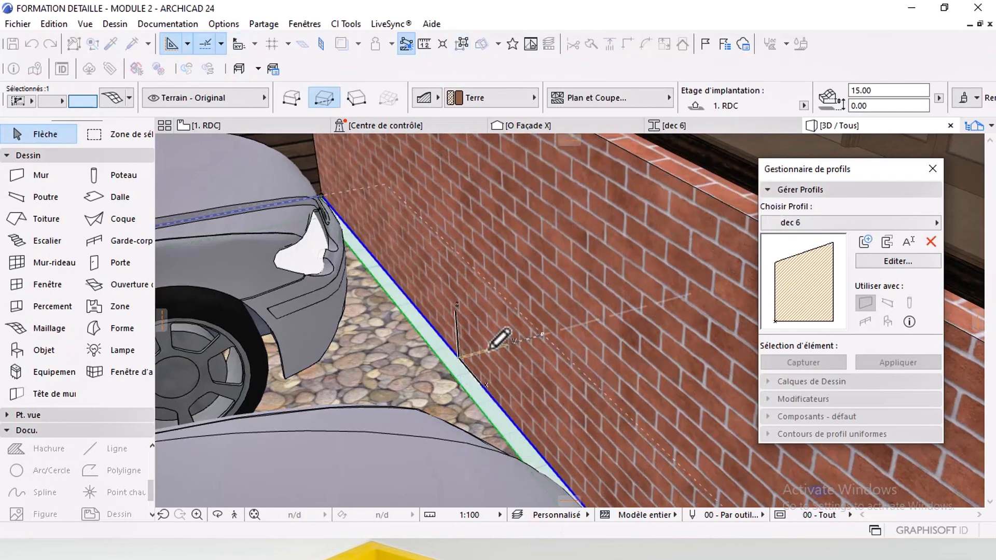
# Step: Extend the brick wall's base down to the bottom corner of the adjoining light exterior wall
pyautogui.click(453, 247)
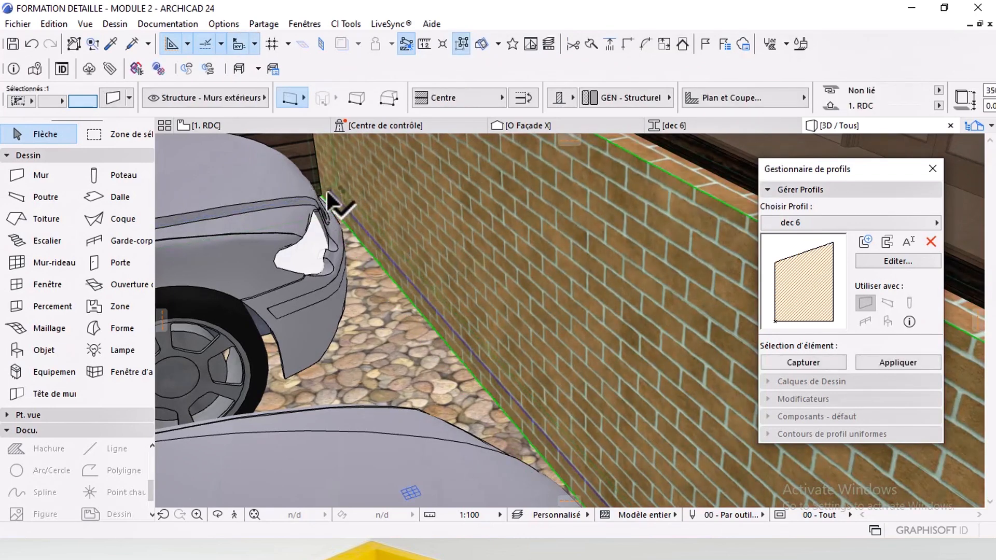
pyautogui.keyDown('shift'); pyautogui.moveTo(381, 282); pyautogui.dragTo(415, 290, button='middle'); pyautogui.keyUp('shift')
pyautogui.scroll(-5, 296, 210)
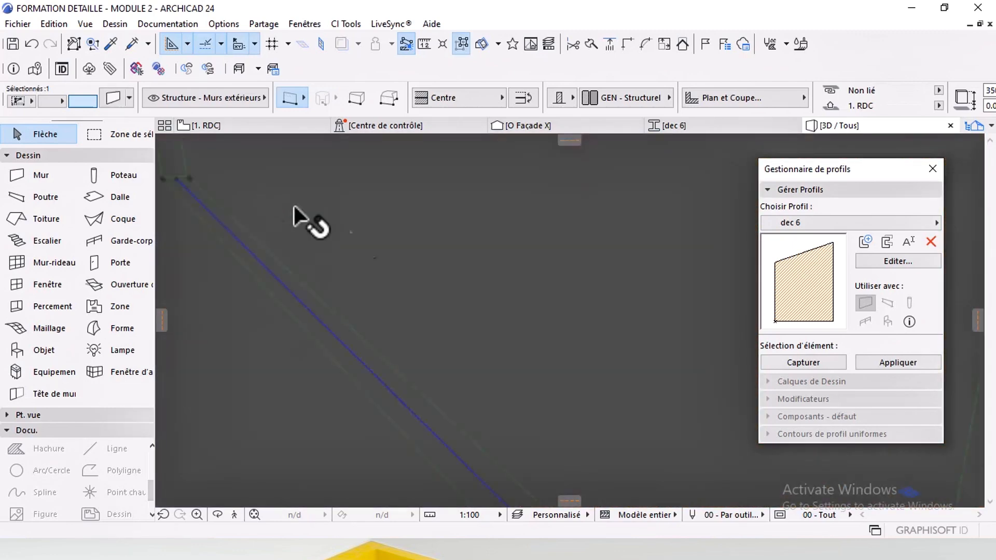
pyautogui.scroll(-5, 436, 291)
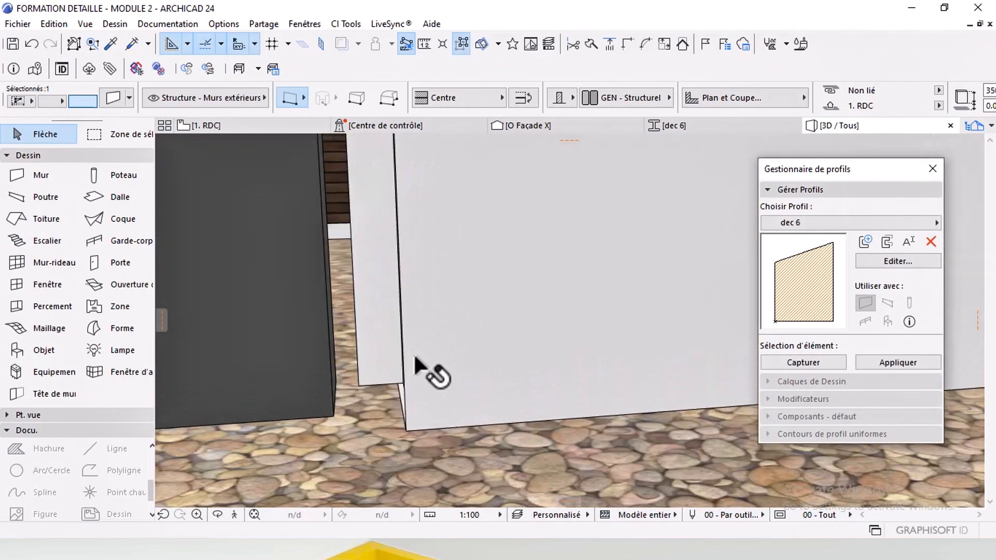
pyautogui.click(404, 385)
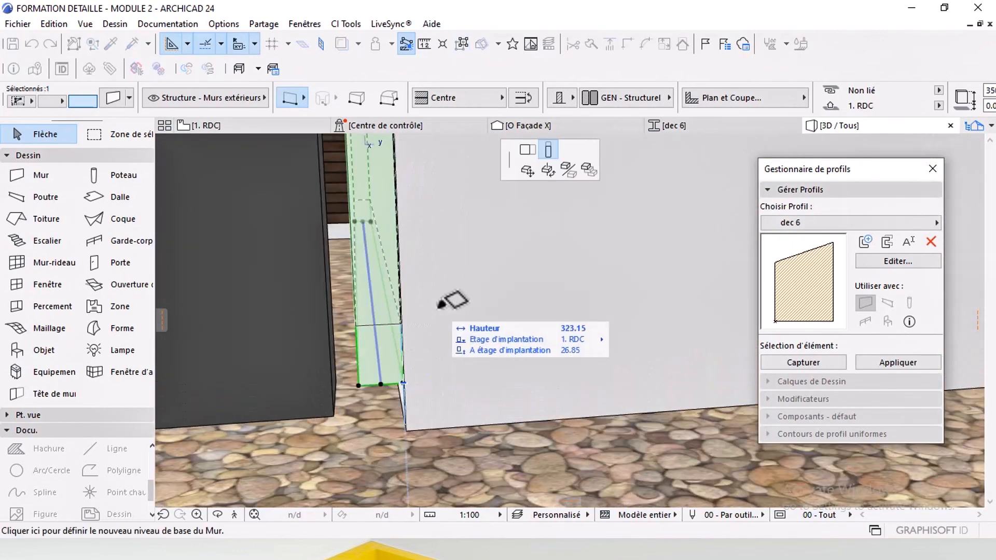
pyautogui.click(409, 426)
pyautogui.press('Escape')
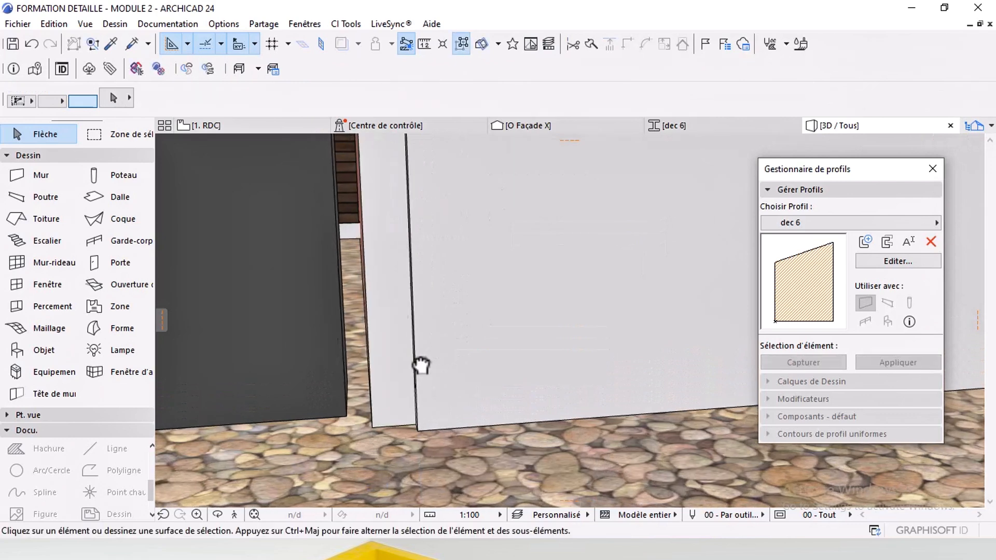
# Step: Stretch the narrow wall end beside the dark grey wall to meet the bottom corner of the adjoining light exterior wall
pyautogui.scroll(5, 555, 379)
pyautogui.click(440, 444)
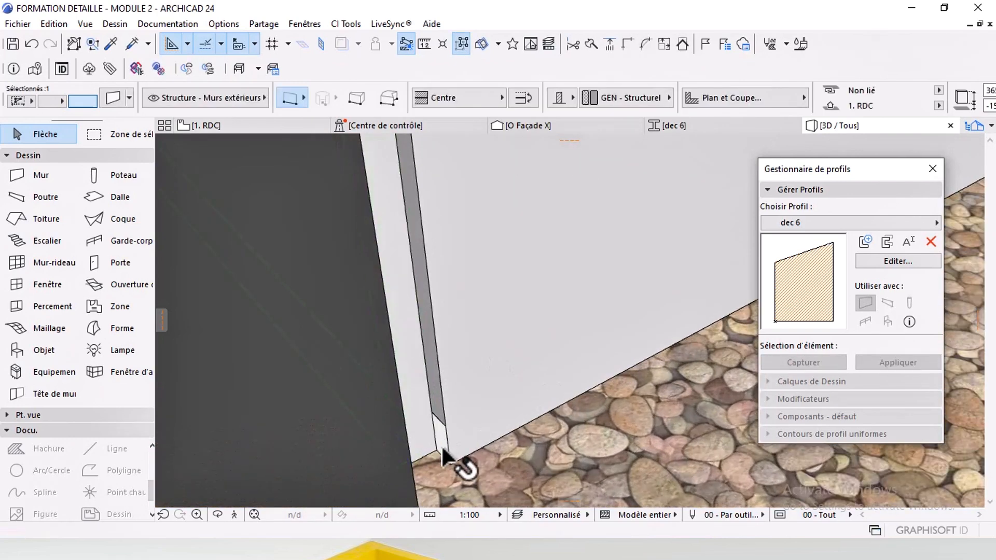
pyautogui.click(438, 445)
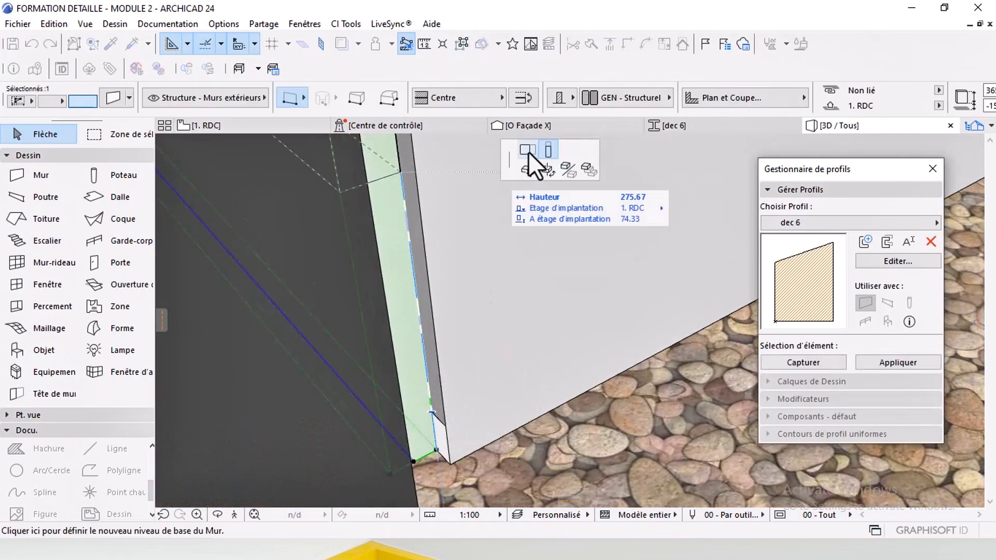
pyautogui.click(453, 459)
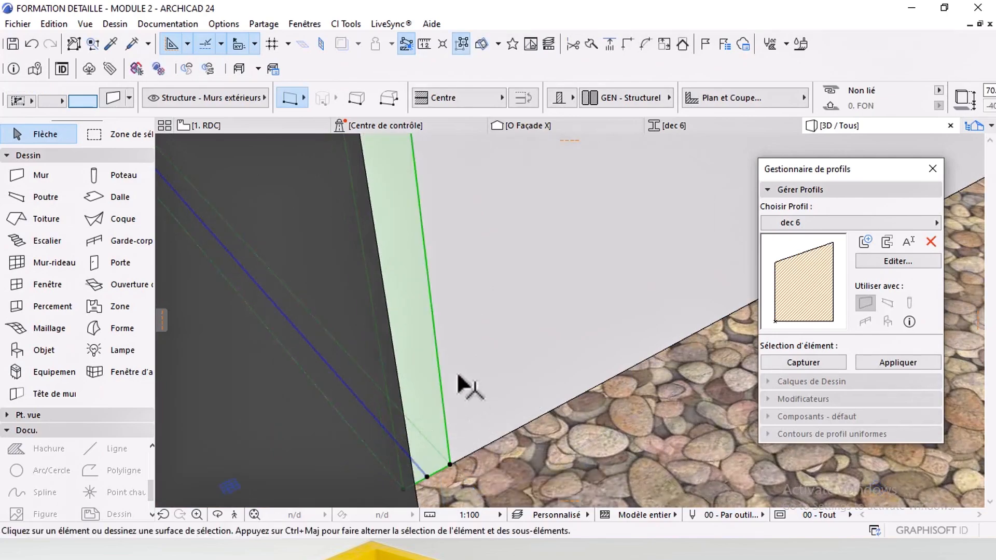
pyautogui.press('Escape')
# Step: Examine the entrance door in the 3D model, and the wood-clad entrance with its vertical white strip in the ground-floor plan's reference photo
pyautogui.scroll(-6, 480, 395)
pyautogui.keyDown('shift'); pyautogui.moveTo(520, 386); pyautogui.dragTo(367, 362, button='middle'); pyautogui.keyUp('shift')
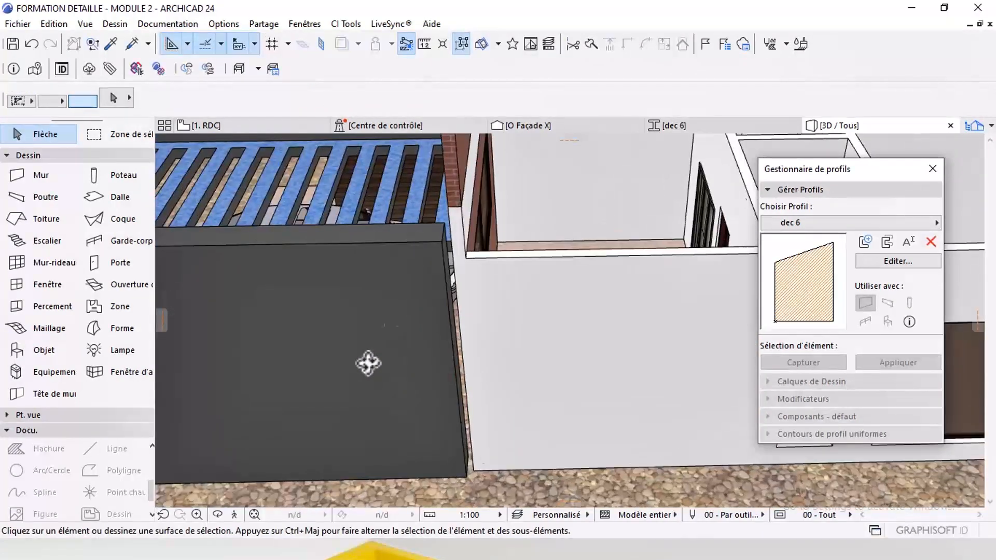
pyautogui.scroll(3, 443, 253)
pyautogui.keyDown('shift'); pyautogui.moveTo(443, 254); pyautogui.dragTo(387, 355, button='middle'); pyautogui.keyUp('shift')
pyautogui.keyDown('shift'); pyautogui.moveTo(484, 303); pyautogui.dragTo(547, 300, button='middle'); pyautogui.keyUp('shift')
pyautogui.scroll(5, 490, 339)
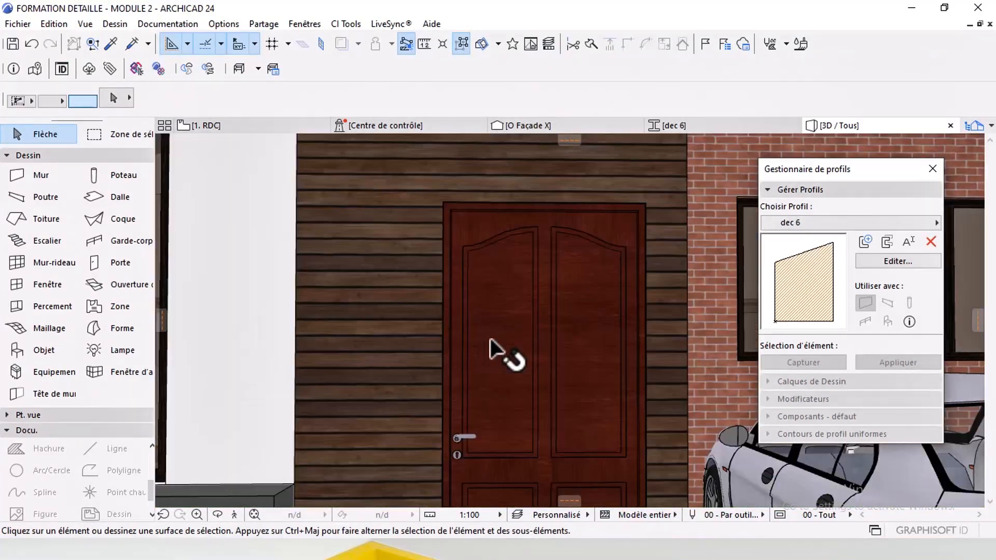
pyautogui.scroll(-3, 520, 329)
pyautogui.click(249, 126)
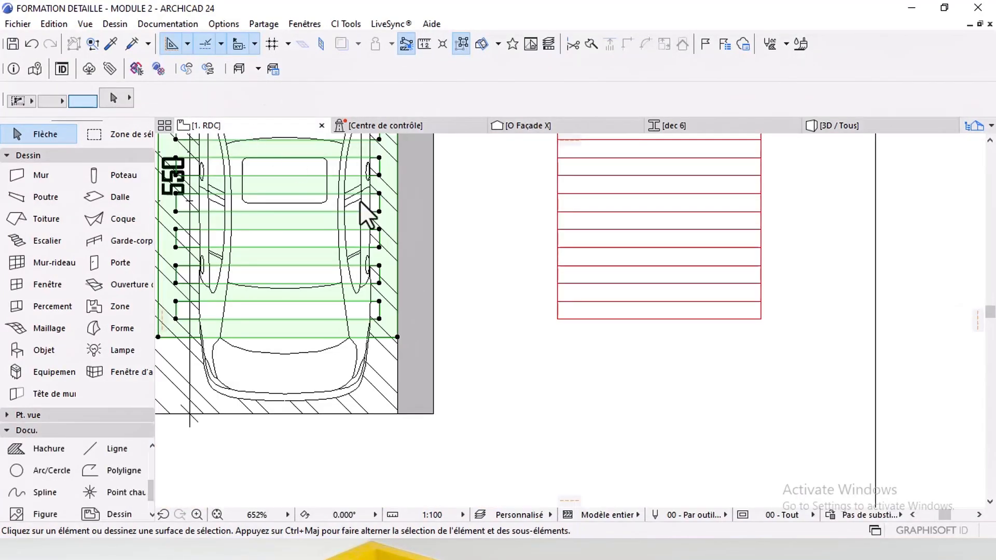
pyautogui.scroll(-5, 474, 301)
pyautogui.scroll(7, 573, 314)
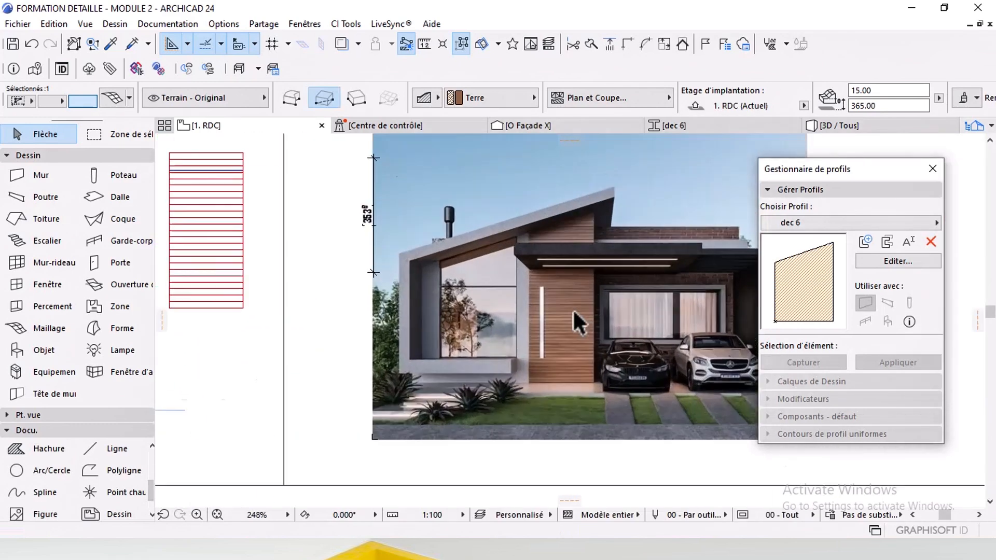
pyautogui.scroll(2, 527, 259)
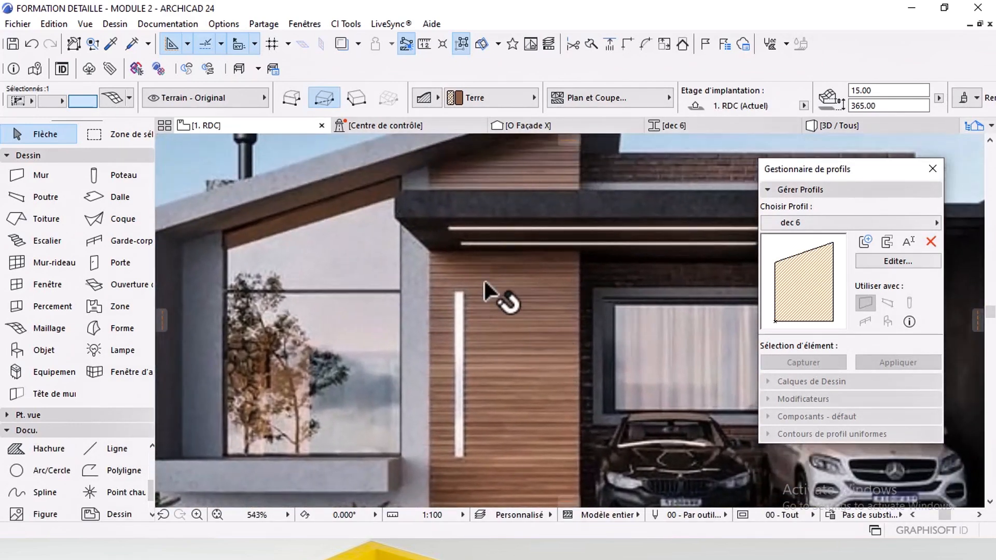
pyautogui.moveTo(518, 397); pyautogui.dragTo(509, 314, button='middle')
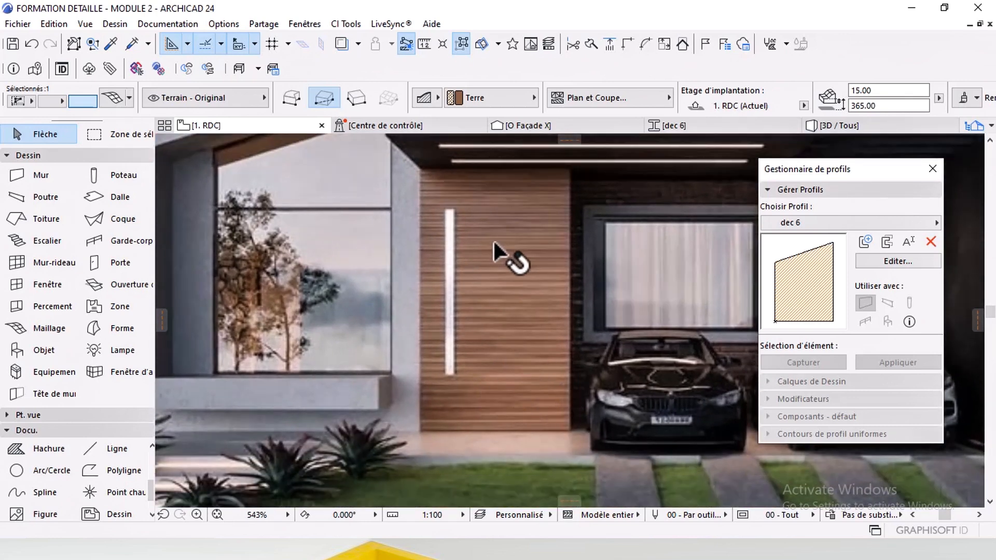
# Step: Back in the 3D view, delete the red double-panel door from the wood-clad entrance wall
pyautogui.click(854, 132)
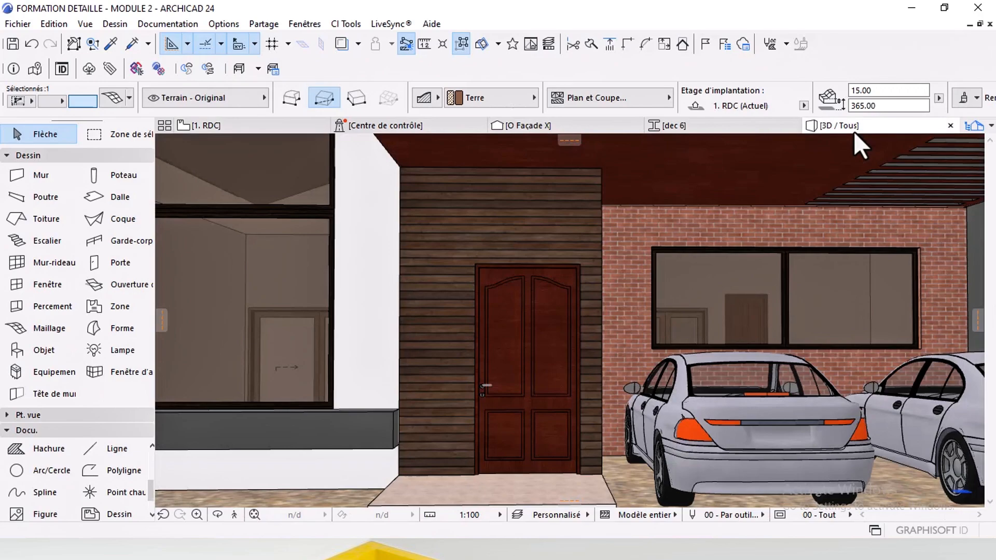
pyautogui.scroll(-4, 527, 327)
pyautogui.moveTo(536, 323); pyautogui.dragTo(458, 344, button='middle')
pyautogui.scroll(4, 507, 382)
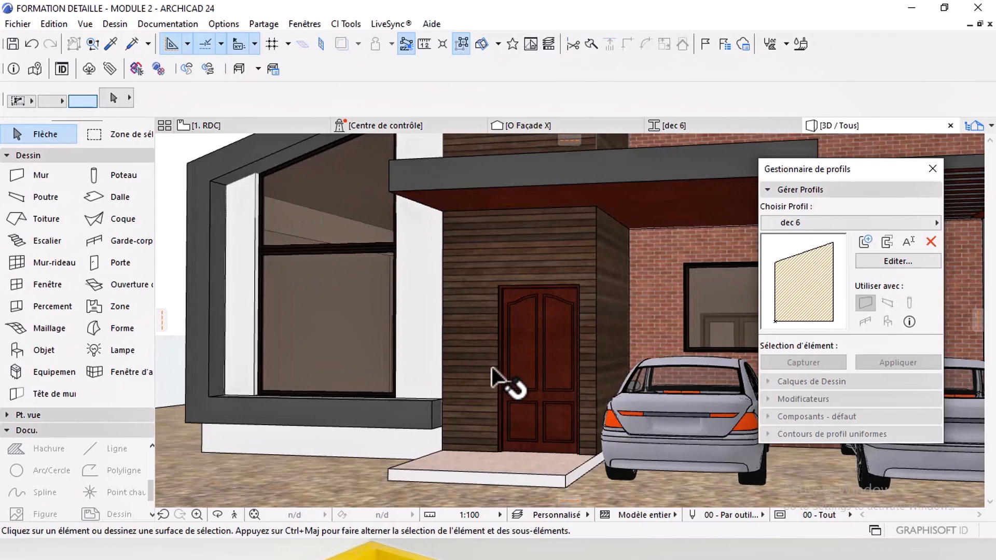
pyautogui.scroll(2, 555, 367)
pyautogui.click(555, 358)
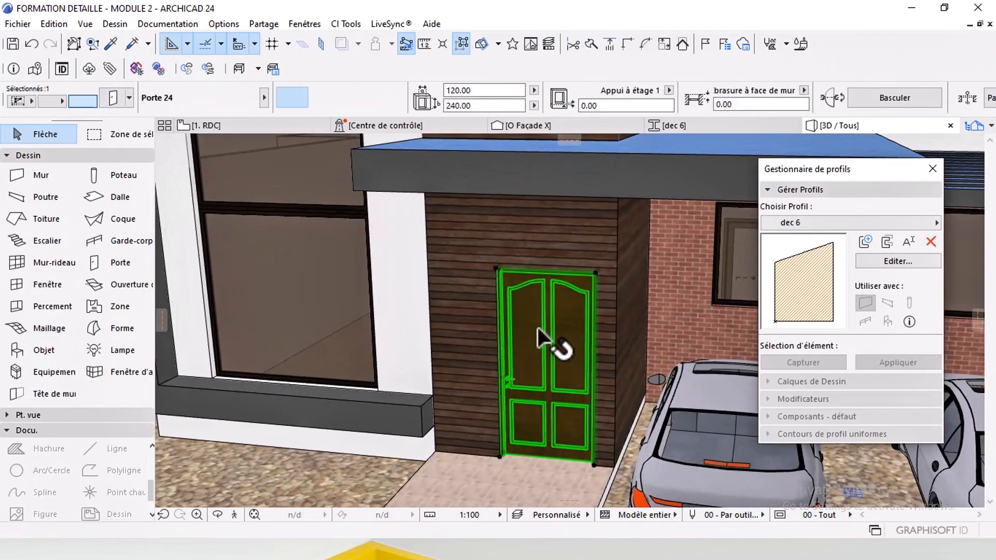
pyautogui.press('Delete')
# Step: Place a copy of the dark grey ledge mesh below the window, shifted 120 along the wood-clad wall
pyautogui.scroll(-4, 514, 324)
pyautogui.moveTo(517, 319); pyautogui.dragTo(464, 361, button='middle')
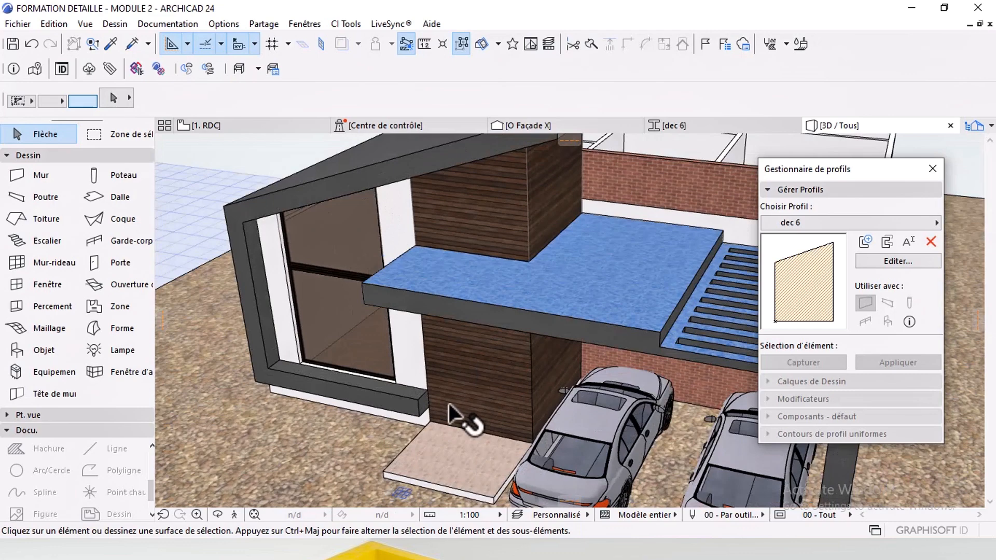
pyautogui.scroll(6, 449, 408)
pyautogui.click(493, 349)
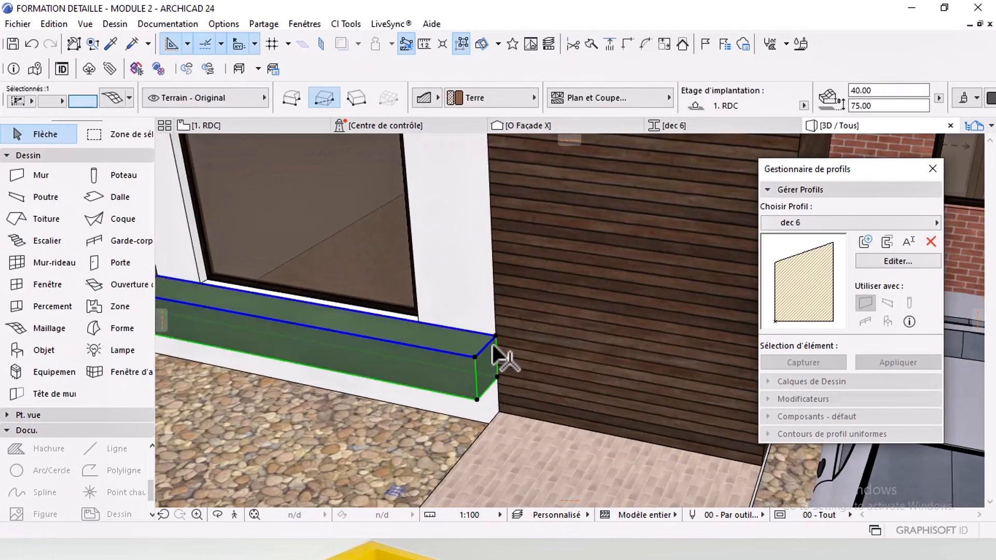
pyautogui.click(495, 337)
pyautogui.moveTo(605, 350); pyautogui.dragTo(501, 345, button='middle')
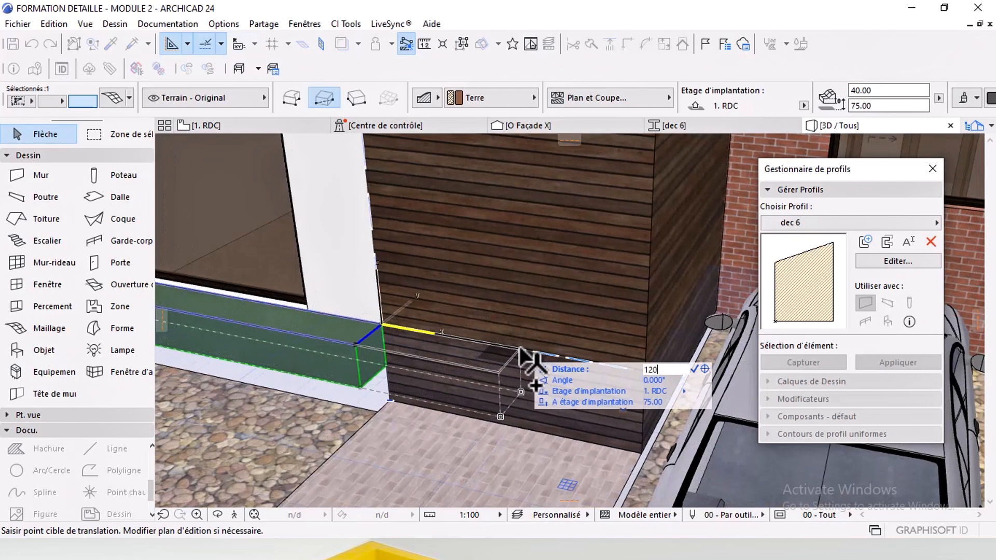
pyautogui.write('120')
pyautogui.press('Return')
# Step: Offset the copied mesh's far end edge and front edge inward, leaving a slim square block against the wood cladding
pyautogui.scroll(5, 511, 356)
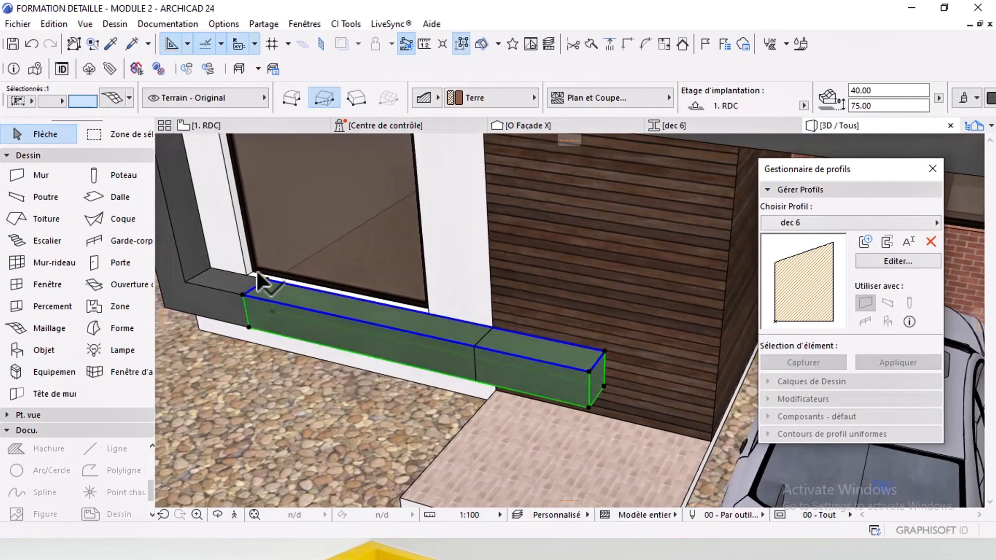
pyautogui.click(257, 285)
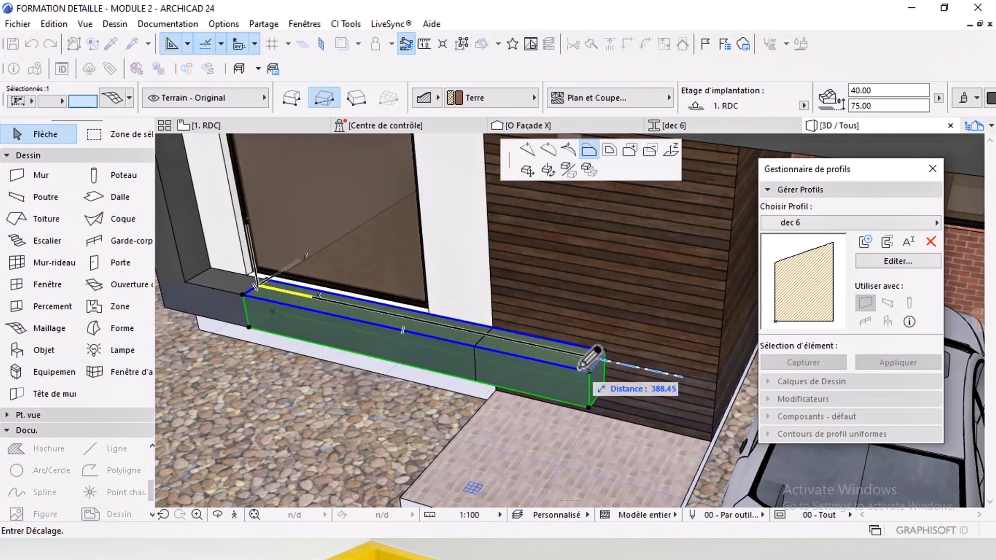
pyautogui.write('39')
pyautogui.press('Return')
pyautogui.scroll(5, 596, 361)
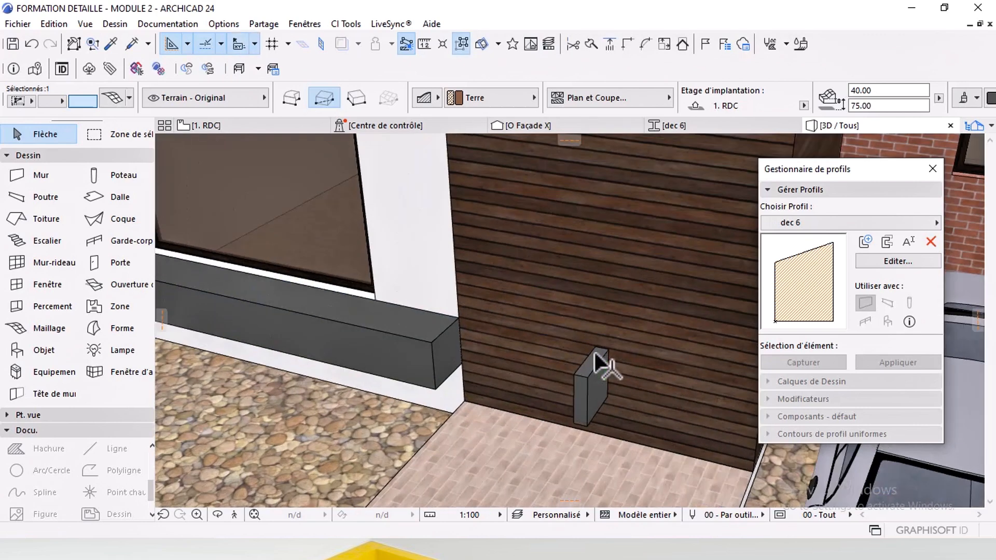
pyautogui.click(572, 396)
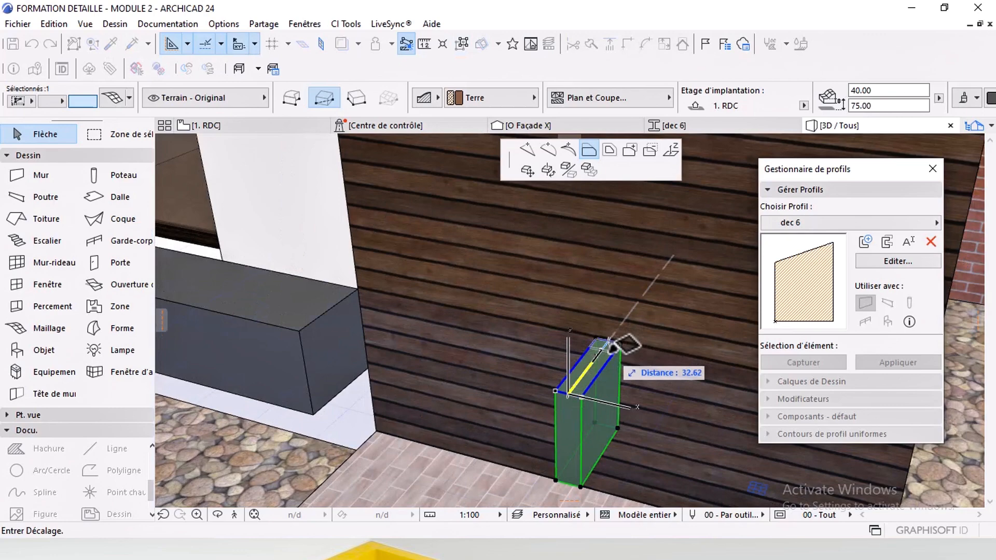
pyautogui.write('39')
pyautogui.press('Return')
pyautogui.scroll(-4, 566, 410)
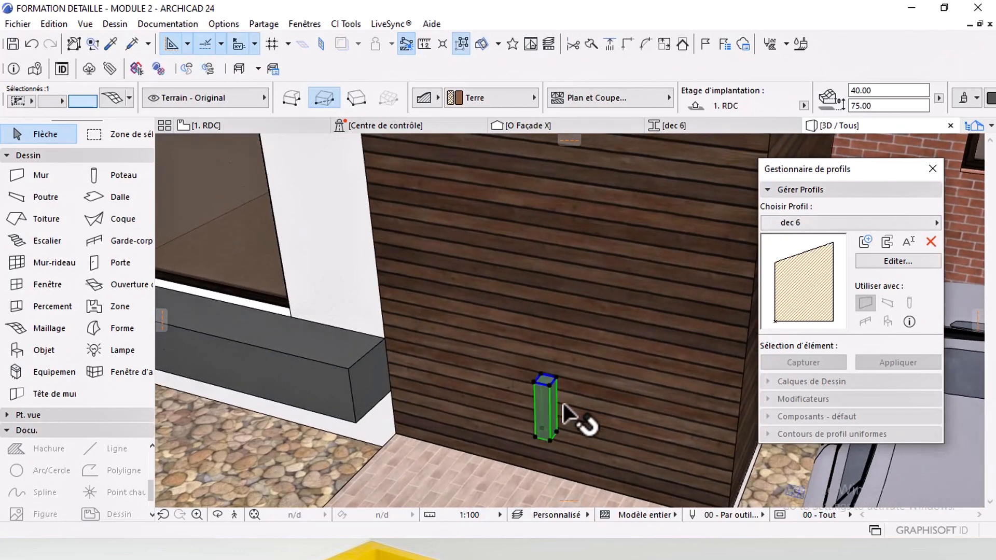
# Step: Stretch the slim block upward into a vertical strip with a height of 200
pyautogui.click(550, 387)
pyautogui.scroll(-5, 549, 323)
pyautogui.keyDown('shift'); pyautogui.moveTo(549, 323); pyautogui.dragTo(542, 345, button='middle'); pyautogui.keyUp('shift')
pyautogui.click(546, 150)
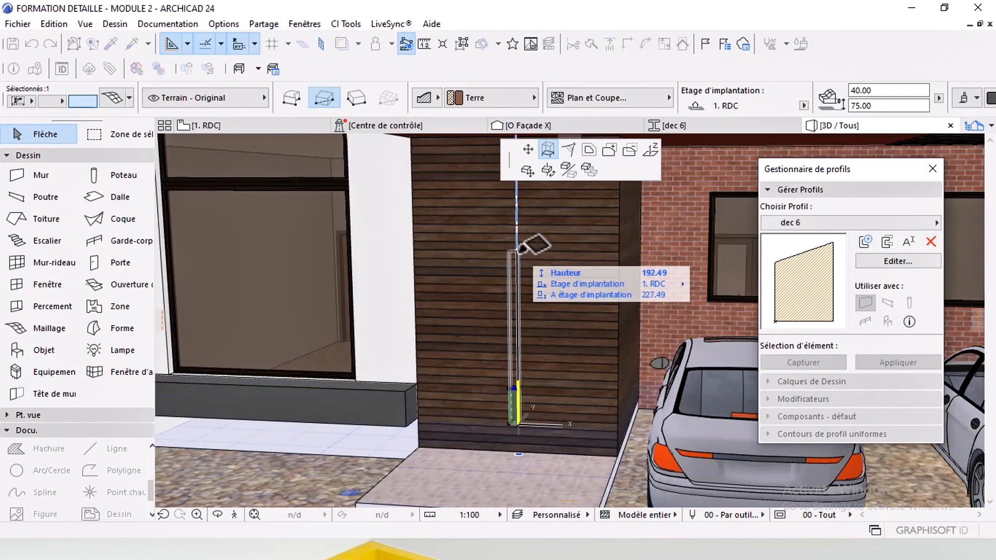
pyautogui.moveTo(520, 254)
pyautogui.mouseDown(button='middle')
pyautogui.moveTo(512, 287)
pyautogui.moveTo(526, 272)
pyautogui.mouseUp(button='middle')
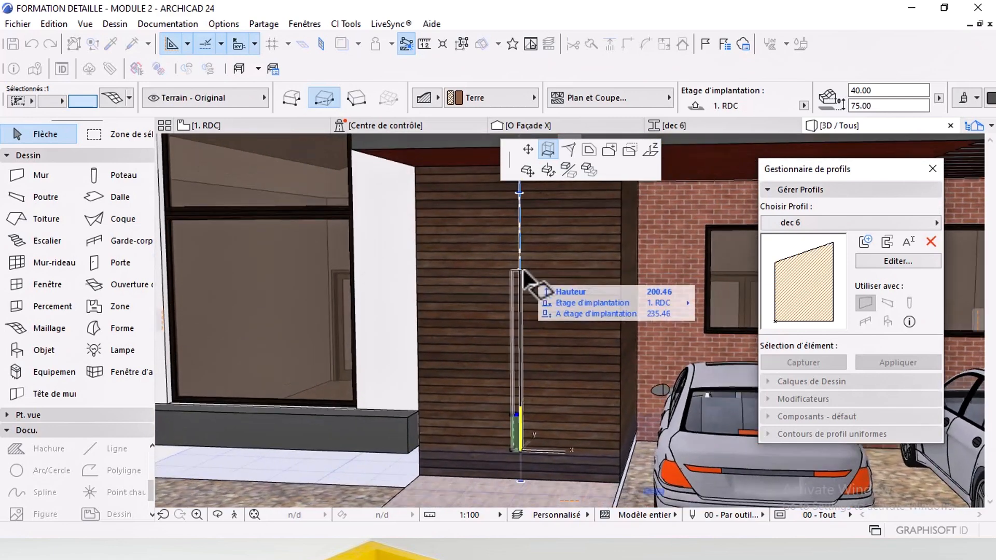
pyautogui.press('Return')
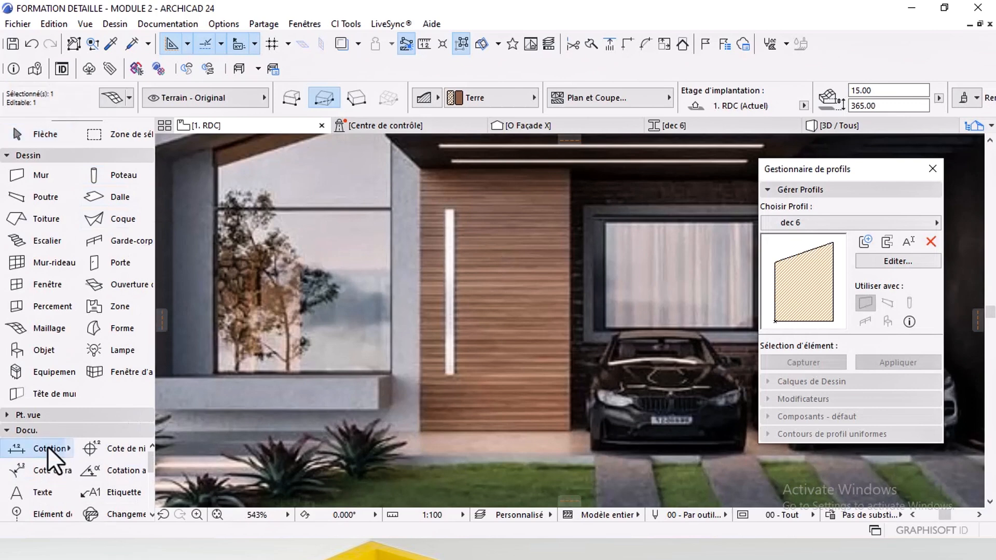
# Step: On the plan's reference photo, dimension the white vertical strip's length and its clearance above the floor
pyautogui.scroll(3, 458, 371)
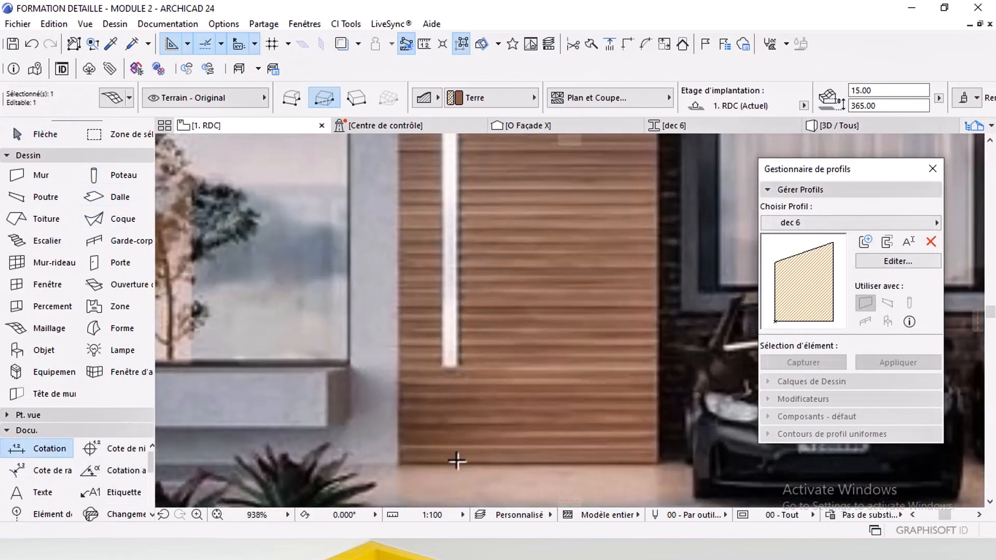
pyautogui.click(458, 367)
pyautogui.scroll(-2, 458, 368)
pyautogui.moveTo(462, 298)
pyautogui.mouseDown(button='middle')
pyautogui.moveTo(462, 364)
pyautogui.moveTo(473, 306)
pyautogui.mouseUp(button='middle')
pyautogui.rightClick(456, 237)
pyautogui.click(488, 310)
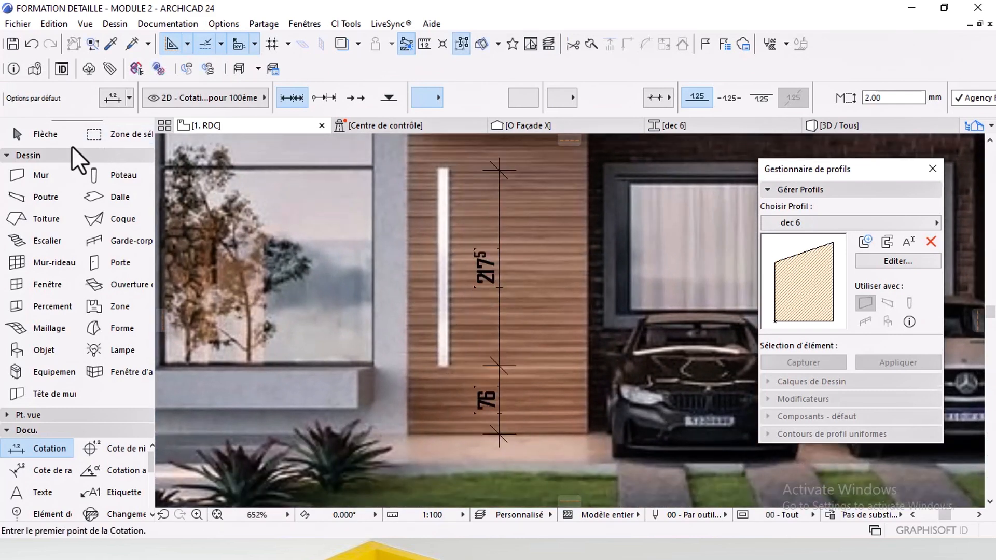
pyautogui.click(54, 136)
pyautogui.scroll(3, 491, 388)
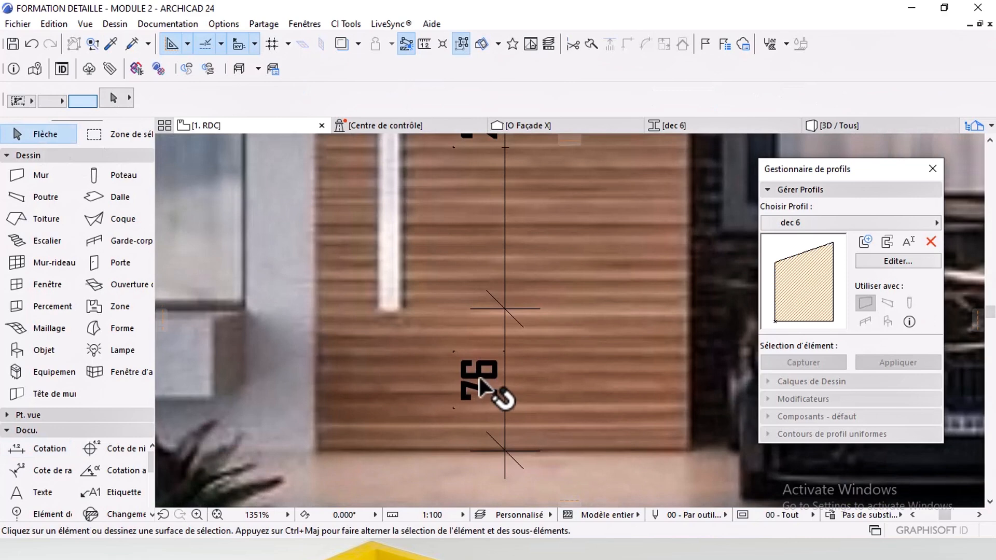
pyautogui.scroll(-3, 485, 358)
pyautogui.scroll(4, 494, 321)
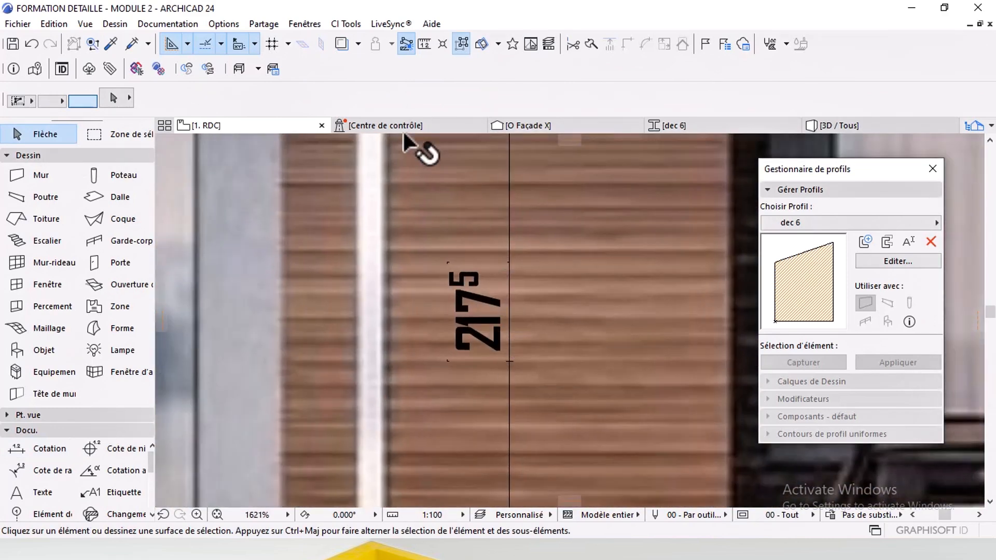
# Step: In the 3D view, move the vertical strip down so its bottom corner rests on the tiled entrance floor
pyautogui.click(822, 126)
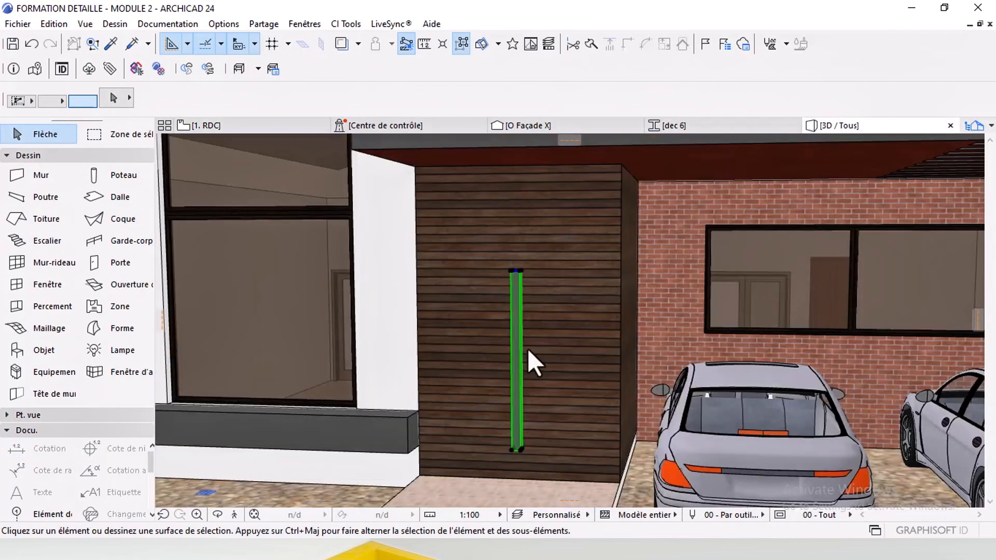
pyautogui.click(517, 439)
pyautogui.scroll(6, 525, 382)
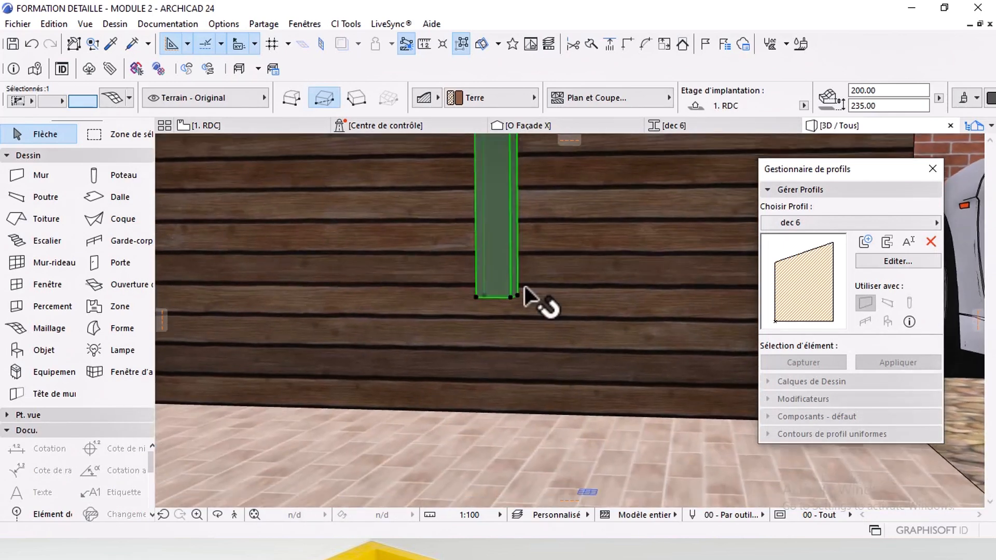
pyautogui.hotkey('ctrl', 'd')
pyautogui.click(512, 297)
pyautogui.scroll(-2, 512, 316)
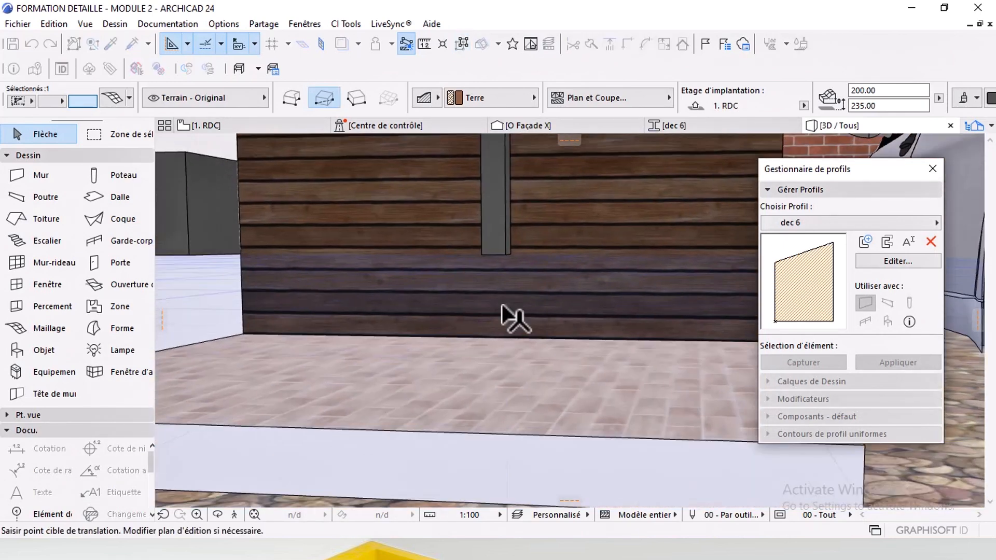
pyautogui.click(503, 338)
# Step: Move the vertical strip straight up by 75 from the entrance floor
pyautogui.click(506, 337)
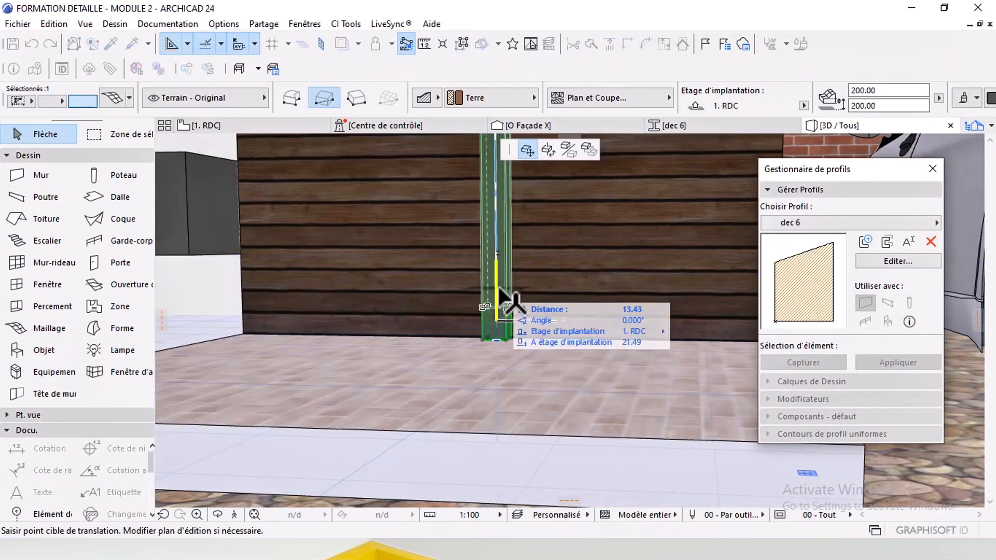
pyautogui.write('75')
pyautogui.press('Return')
pyautogui.scroll(-3, 494, 206)
pyautogui.moveTo(494, 207); pyautogui.dragTo(488, 328, button='middle')
pyautogui.moveTo(474, 178); pyautogui.dragTo(434, 305, button='middle')
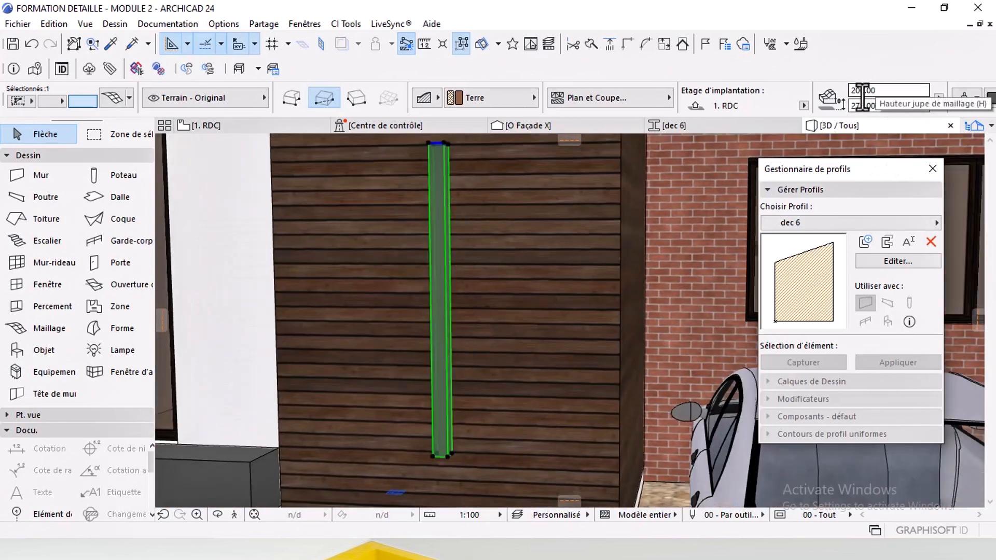
# Step: Set all surfaces of the vertical strip mesh to Peinture - Blanc titanium
pyautogui.scroll(-3, 510, 325)
pyautogui.moveTo(505, 311)
pyautogui.keyDown('shift'); pyautogui.mouseDown(button='middle')
pyautogui.moveTo(552, 318)
pyautogui.moveTo(481, 318)
pyautogui.moveTo(507, 325)
pyautogui.mouseUp(button='middle'); pyautogui.keyUp('shift')
pyautogui.hotkey('ctrl', 't')
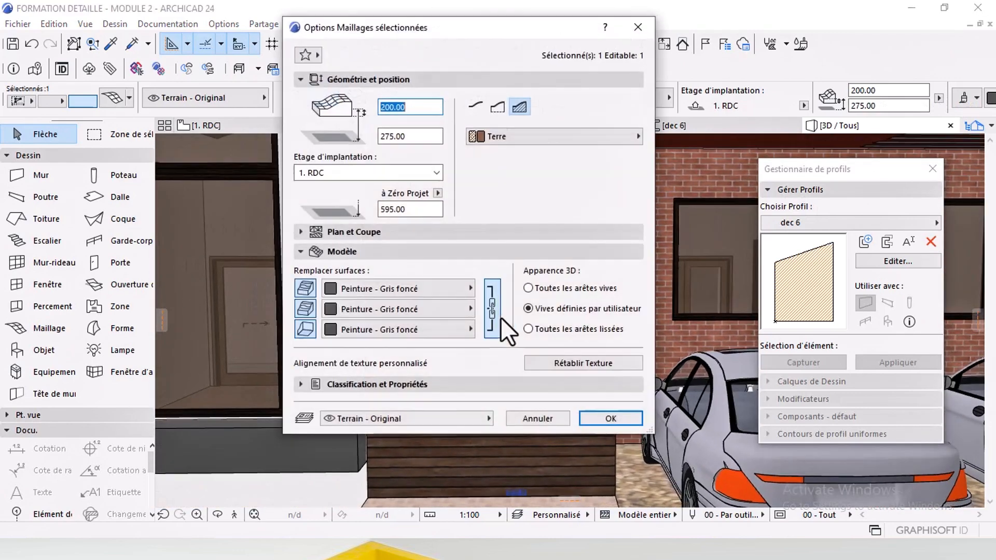
pyautogui.click(421, 290)
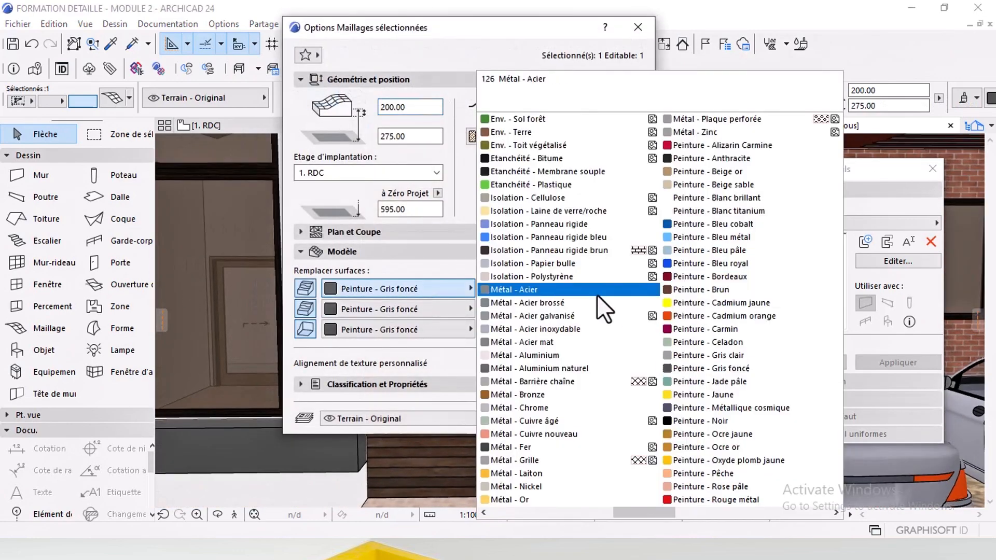
pyautogui.click(714, 211)
pyautogui.click(594, 415)
pyautogui.press('Escape')
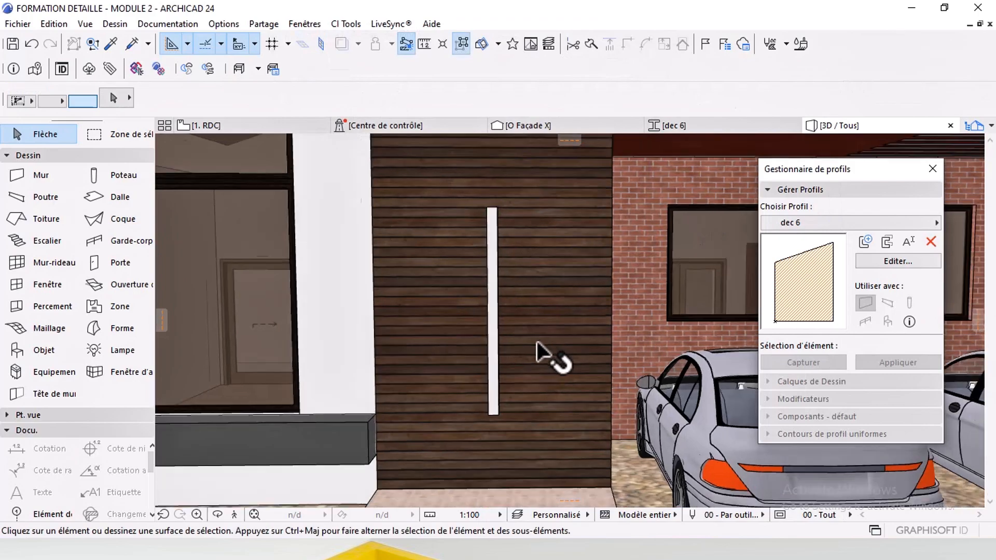
pyautogui.scroll(-3, 537, 342)
pyautogui.moveTo(545, 329); pyautogui.dragTo(547, 348, button='middle')
pyautogui.moveTo(546, 348)
pyautogui.keyDown('shift'); pyautogui.mouseDown(button='middle')
pyautogui.moveTo(367, 345)
pyautogui.moveTo(544, 338)
pyautogui.mouseUp(button='middle'); pyautogui.keyUp('shift')
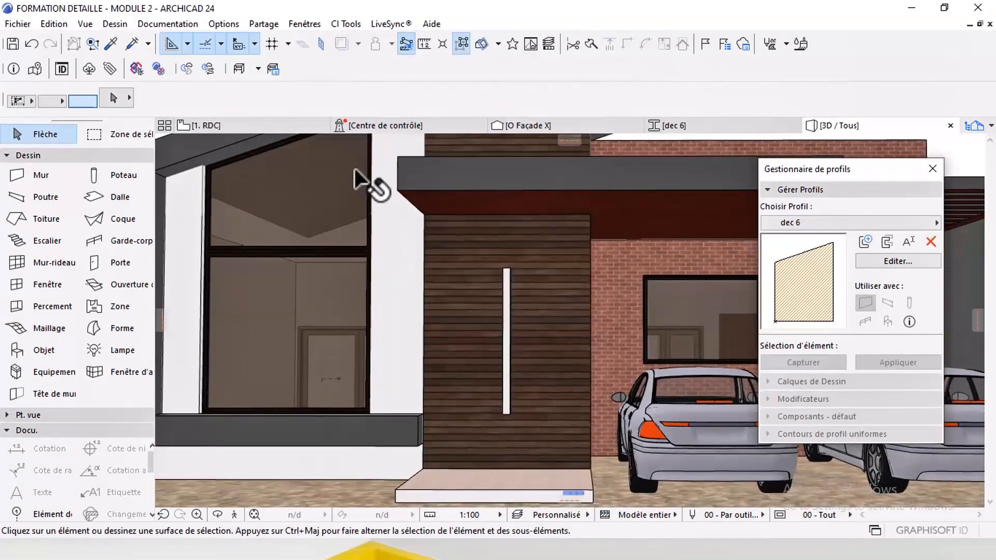
pyautogui.scroll(-3, 565, 304)
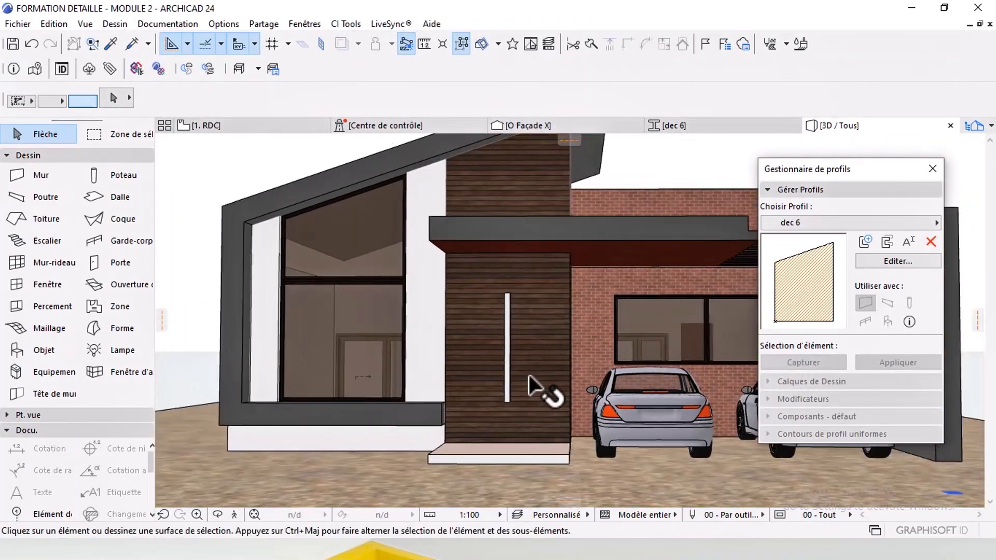
pyautogui.moveTo(559, 325)
pyautogui.keyDown('shift'); pyautogui.mouseDown(button='middle')
pyautogui.moveTo(429, 349)
pyautogui.moveTo(429, 374)
pyautogui.moveTo(561, 349)
pyautogui.moveTo(551, 329)
pyautogui.moveTo(480, 316)
pyautogui.moveTo(559, 330)
pyautogui.moveTo(551, 317)
pyautogui.mouseUp(button='middle'); pyautogui.keyUp('shift')
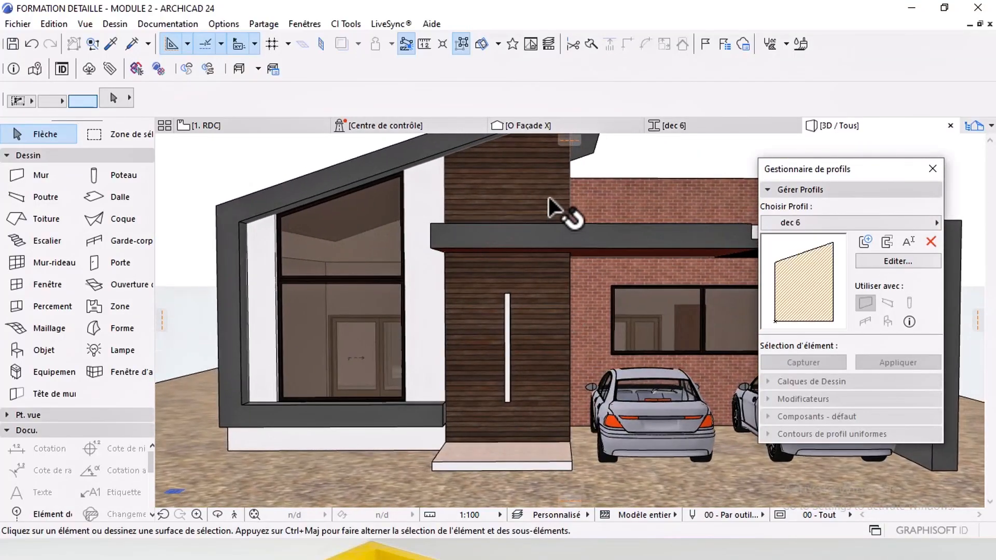
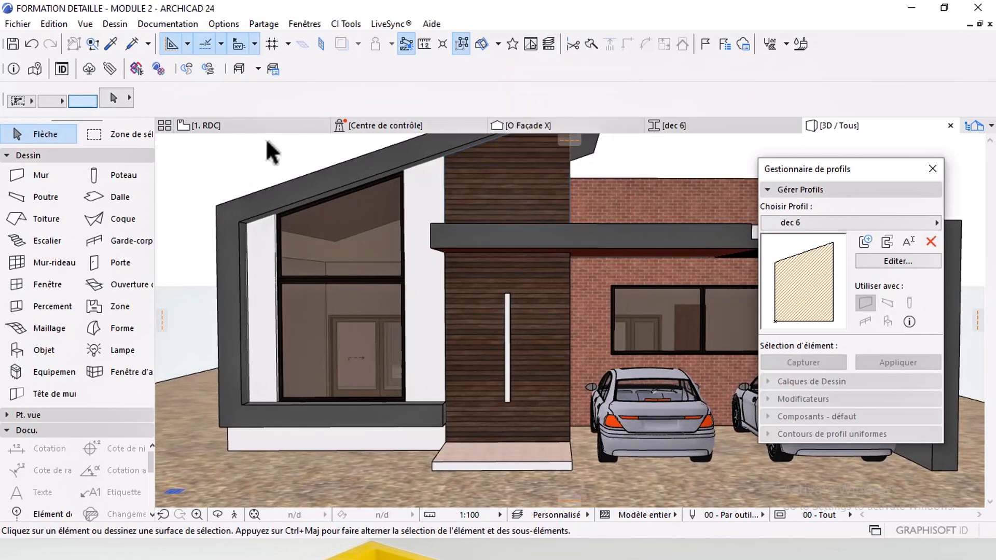
# Step: On the plan's reference photo, dimension the horizontal gap between the wood cladding's edge and the white vertical strip
pyautogui.click(248, 128)
pyautogui.scroll(-5, 502, 291)
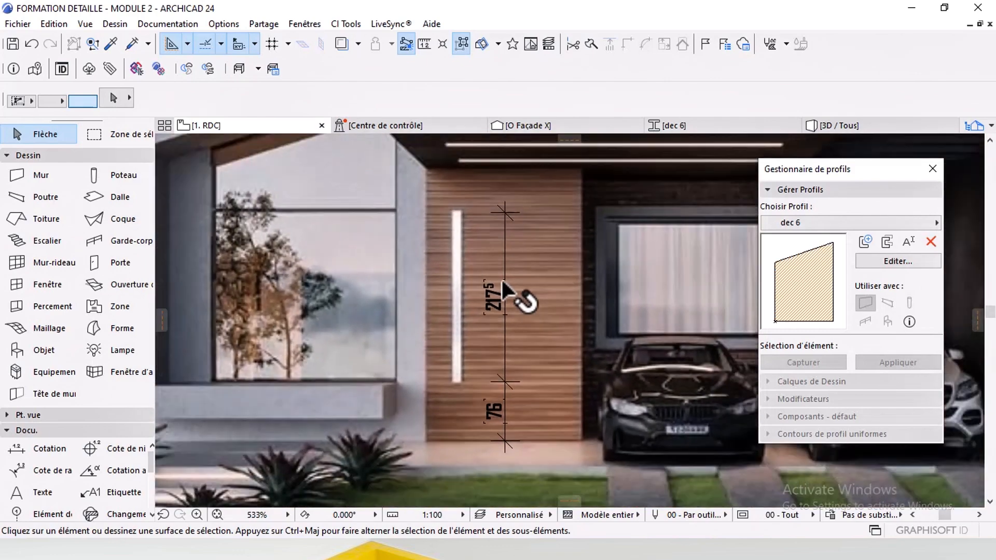
pyautogui.moveTo(501, 278); pyautogui.dragTo(496, 308, button='middle')
pyautogui.scroll(6, 459, 295)
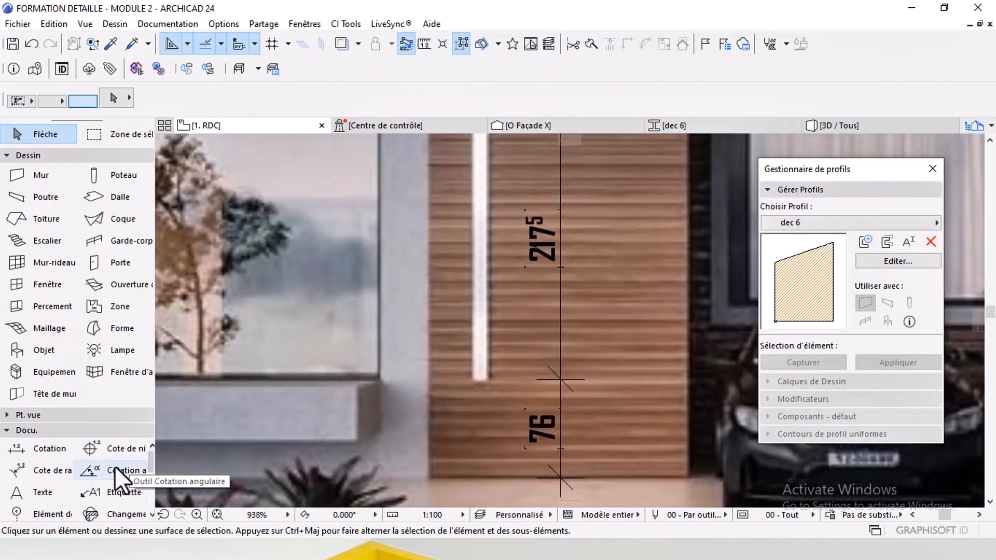
pyautogui.click(34, 455)
pyautogui.scroll(3, 549, 376)
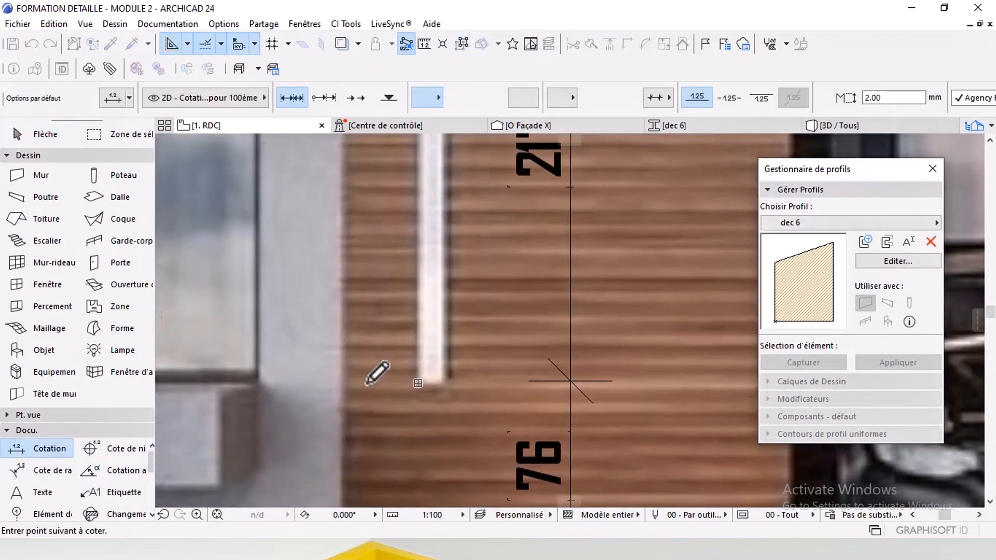
pyautogui.rightClick(346, 389)
pyautogui.click(378, 478)
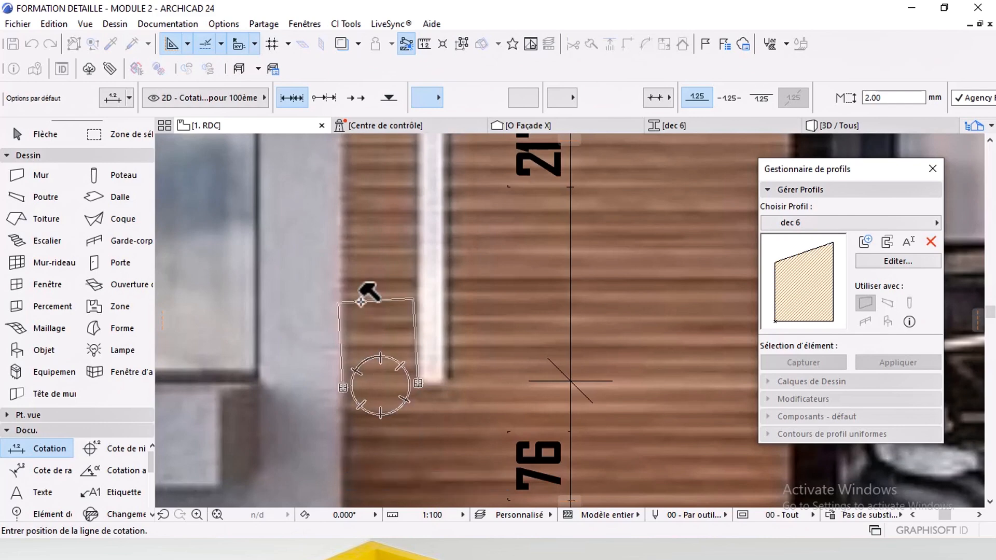
pyautogui.click(393, 261)
pyautogui.scroll(-1, 463, 176)
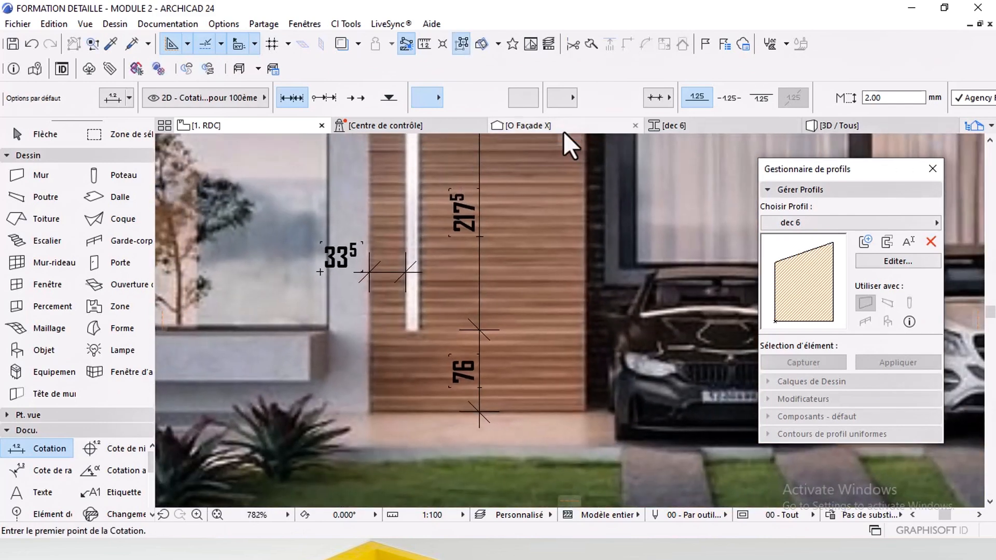
# Step: In the 3D view, move the vertical strip sideways so its bottom corner meets the wood cladding's edge beside the white wall
pyautogui.click(841, 125)
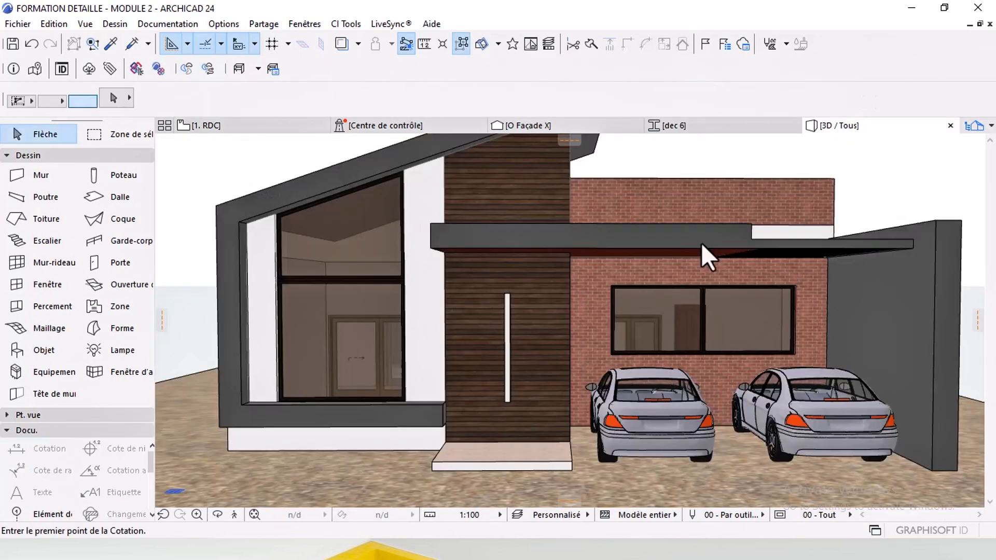
pyautogui.scroll(4, 483, 410)
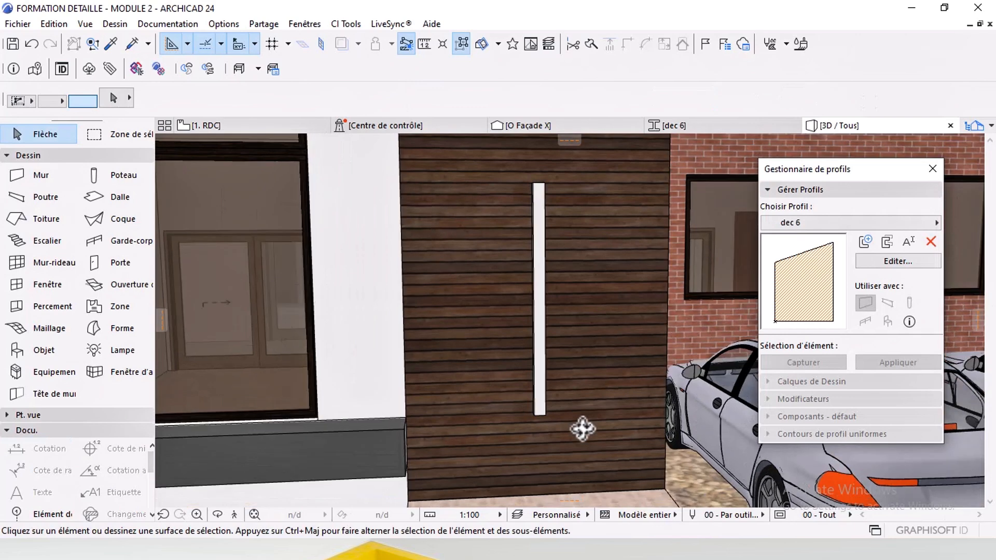
pyautogui.click(540, 412)
pyautogui.hotkey('ctrl', 'd')
pyautogui.click(537, 418)
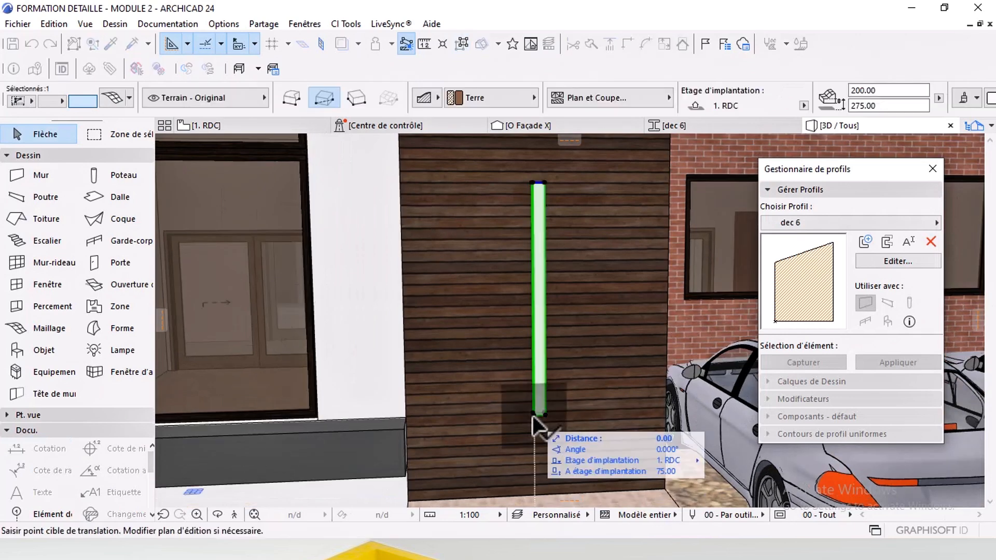
pyautogui.click(405, 421)
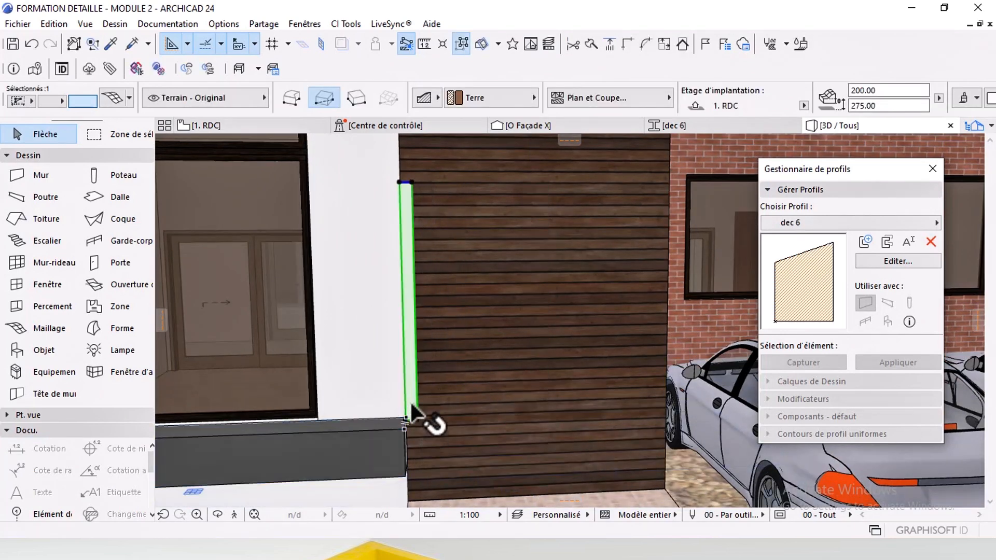
# Step: Move the vertical strip horizontally by 30 across the wood cladding, away from the white wall
pyautogui.hotkey('ctrl', 'd')
pyautogui.click(441, 372)
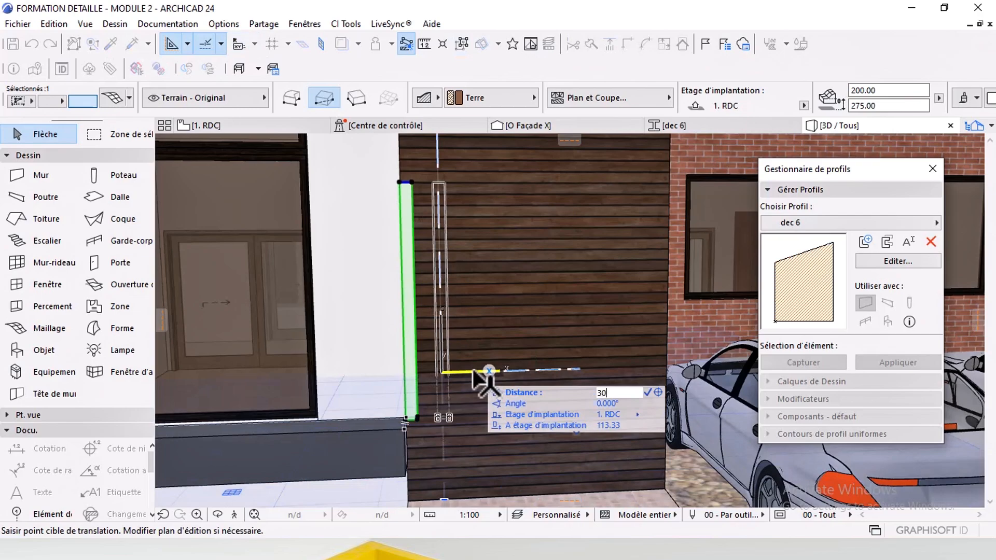
pyautogui.press('Return')
pyautogui.press('Escape')
pyautogui.scroll(-3, 497, 361)
pyautogui.keyDown('shift'); pyautogui.moveTo(515, 351); pyautogui.dragTo(453, 362, button='middle'); pyautogui.keyUp('shift')
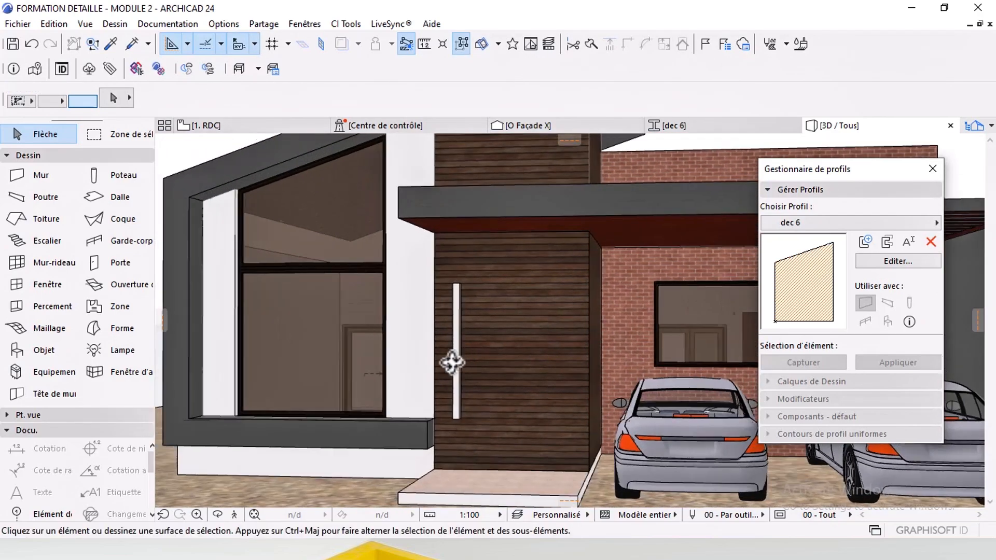
pyautogui.keyDown('shift'); pyautogui.moveTo(530, 291); pyautogui.dragTo(605, 302, button='middle'); pyautogui.keyUp('shift')
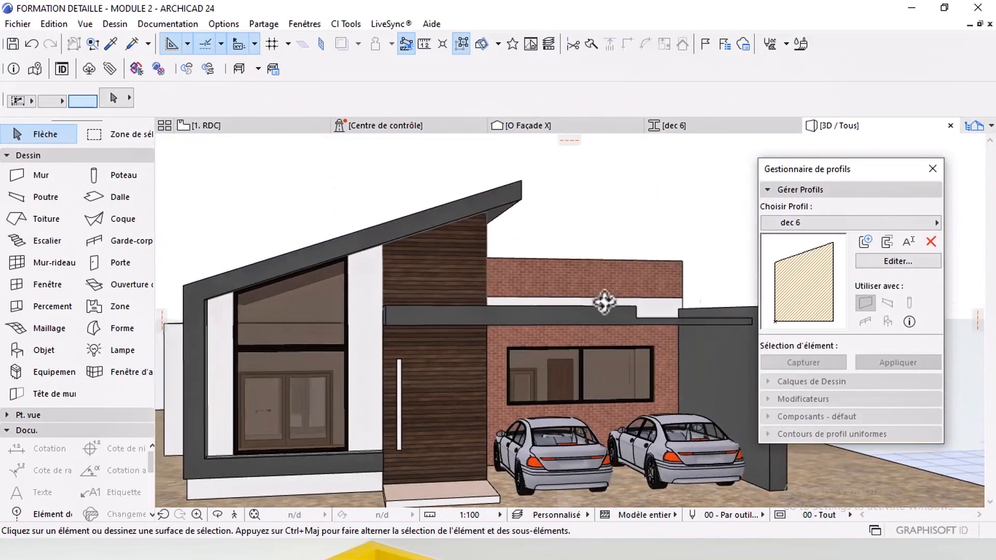
# Step: Examine the carport window in 3D and compare it with the grey window surround in the plan's reference photo
pyautogui.scroll(10, 549, 337)
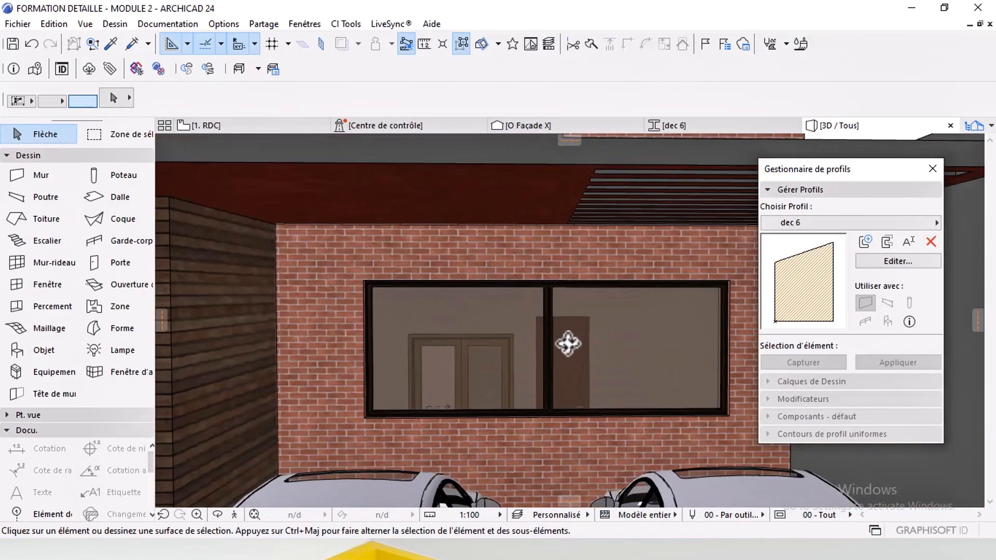
pyautogui.moveTo(568, 344); pyautogui.dragTo(550, 333, button='middle')
pyautogui.click(239, 127)
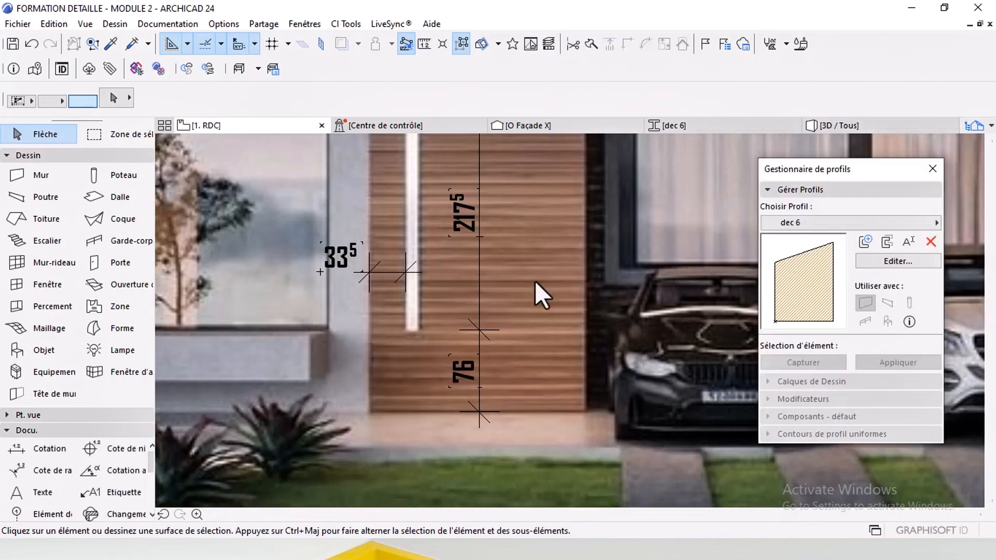
pyautogui.scroll(-3, 567, 249)
pyautogui.scroll(5, 555, 257)
pyautogui.scroll(3, 553, 251)
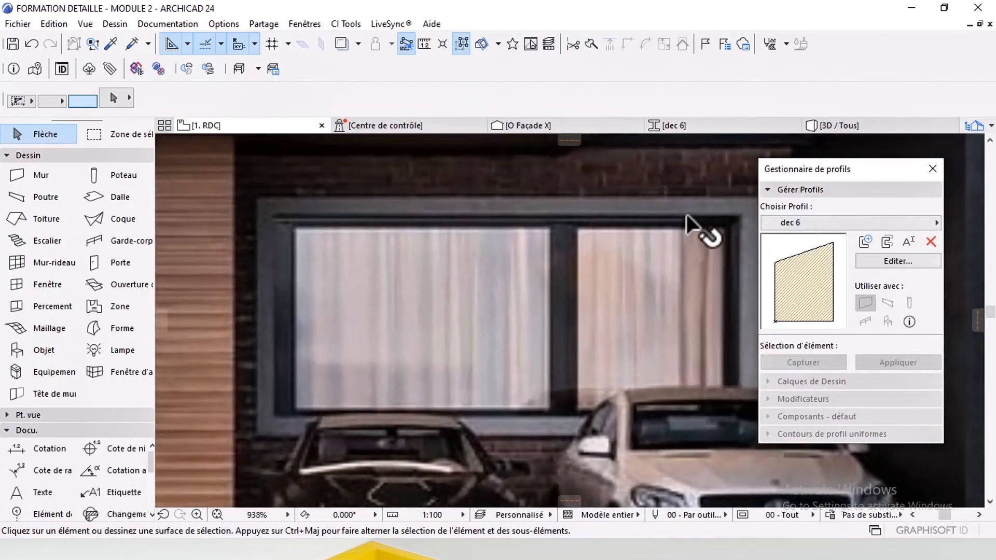
pyautogui.scroll(-4, 686, 214)
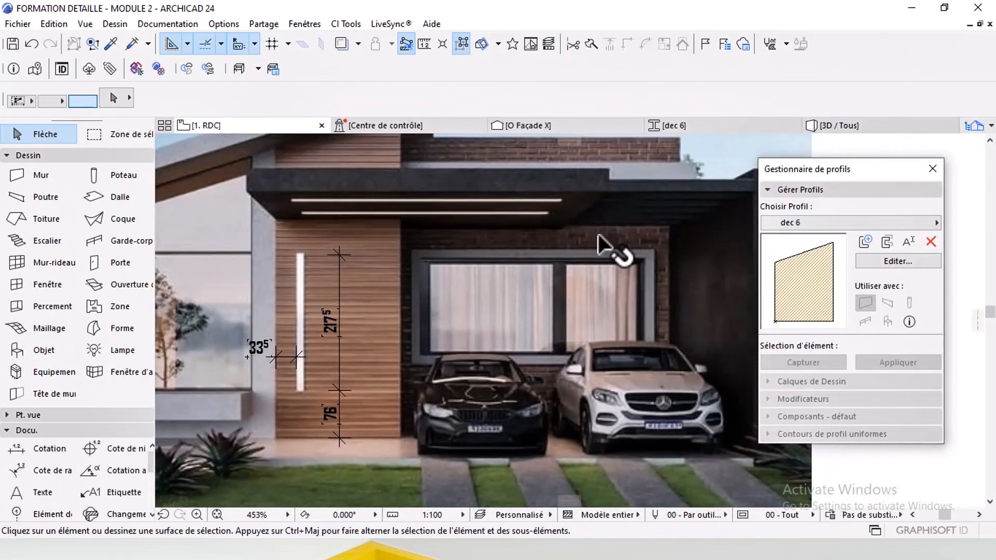
pyautogui.scroll(-4, 489, 317)
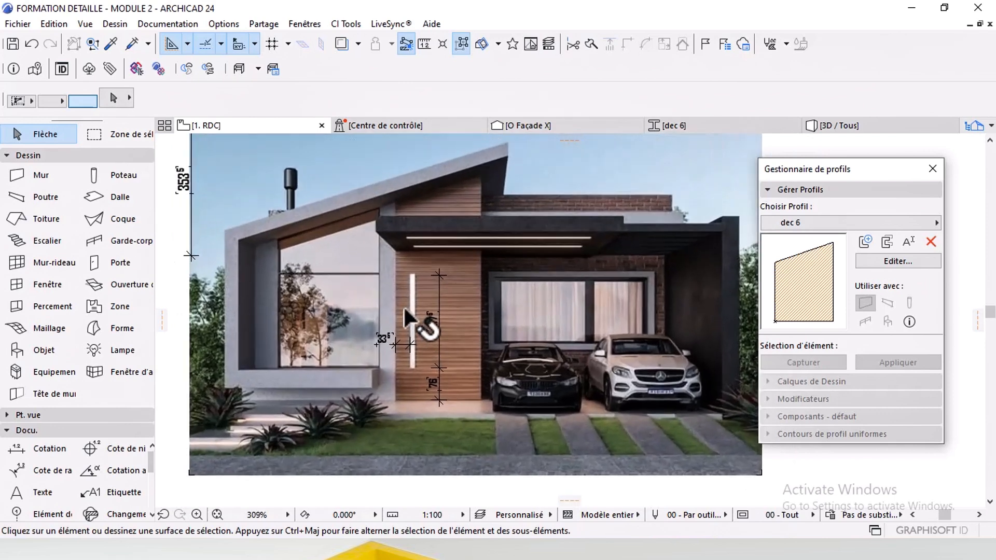
pyautogui.scroll(4, 429, 312)
pyautogui.scroll(-4, 511, 310)
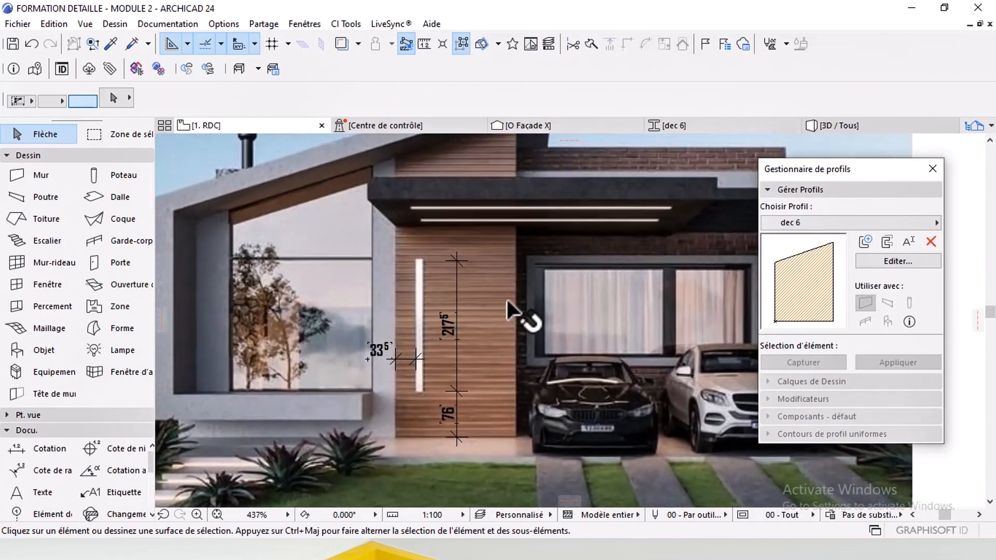
pyautogui.scroll(5, 563, 313)
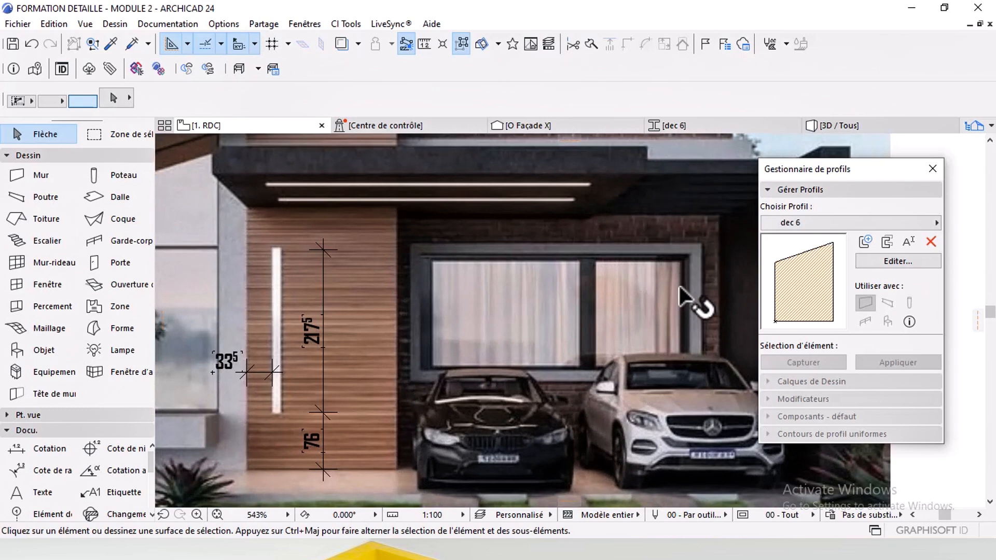
# Step: In the 3D view, copy the white vertical strip so its top corner meets the carport window opening's lower corner nearest the cladding
pyautogui.click(849, 120)
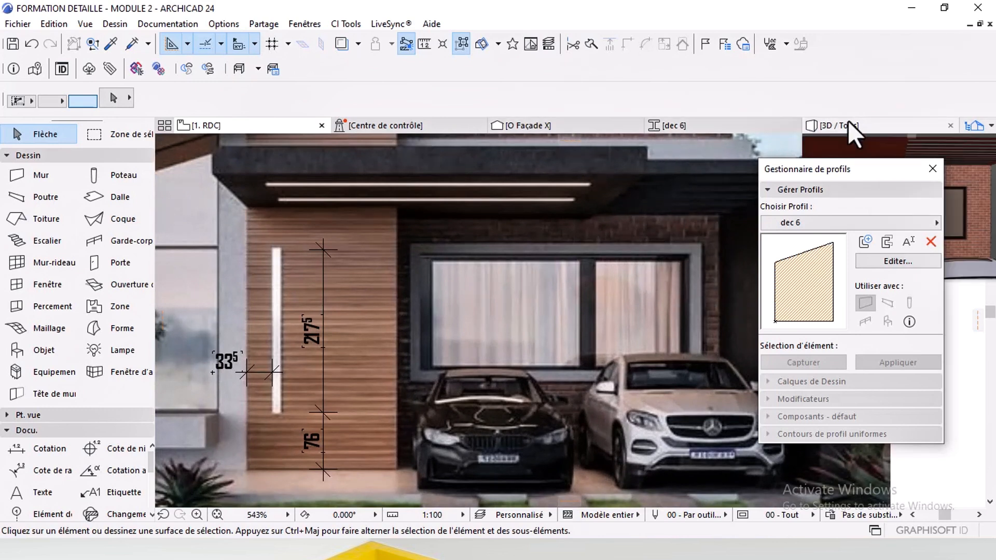
pyautogui.scroll(-4, 543, 289)
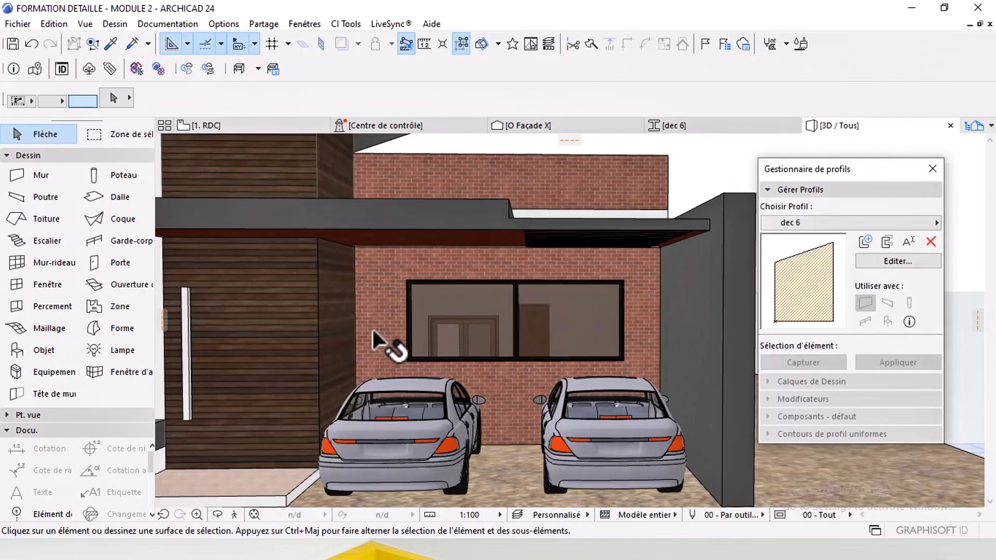
pyautogui.moveTo(372, 328); pyautogui.dragTo(447, 353, button='middle')
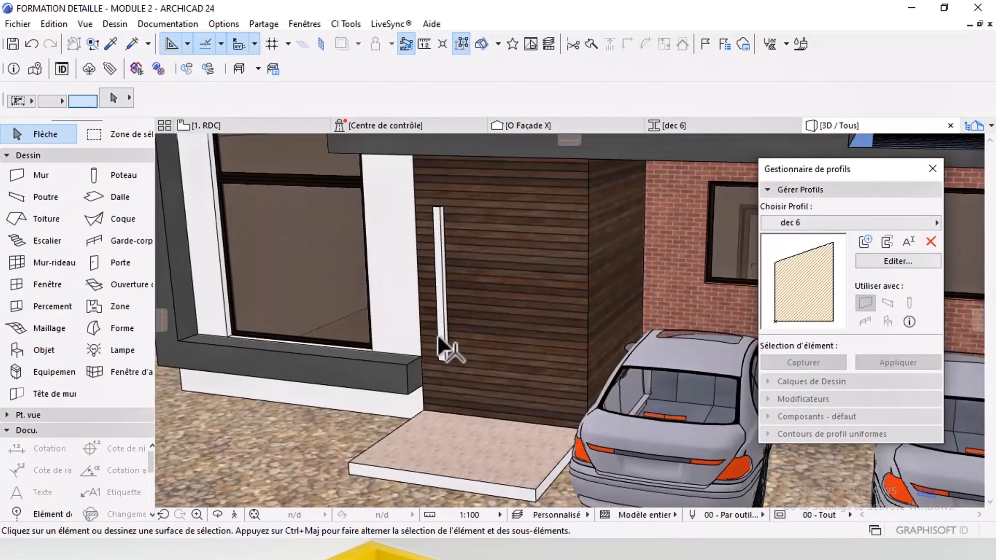
pyautogui.click(447, 353)
pyautogui.scroll(6, 442, 208)
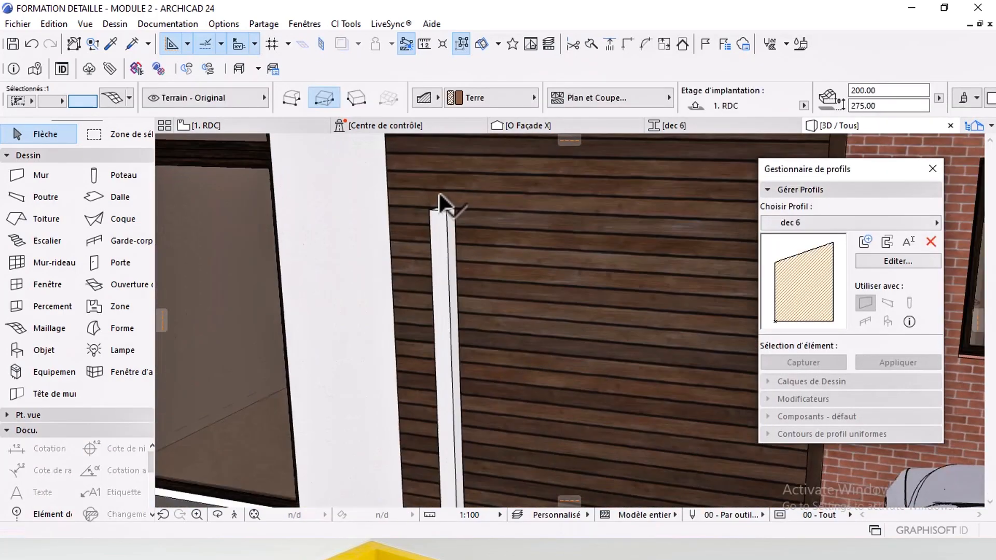
pyautogui.hotkey('ctrl', 'shift', 'd')
pyautogui.click(434, 209)
pyautogui.scroll(-3, 441, 217)
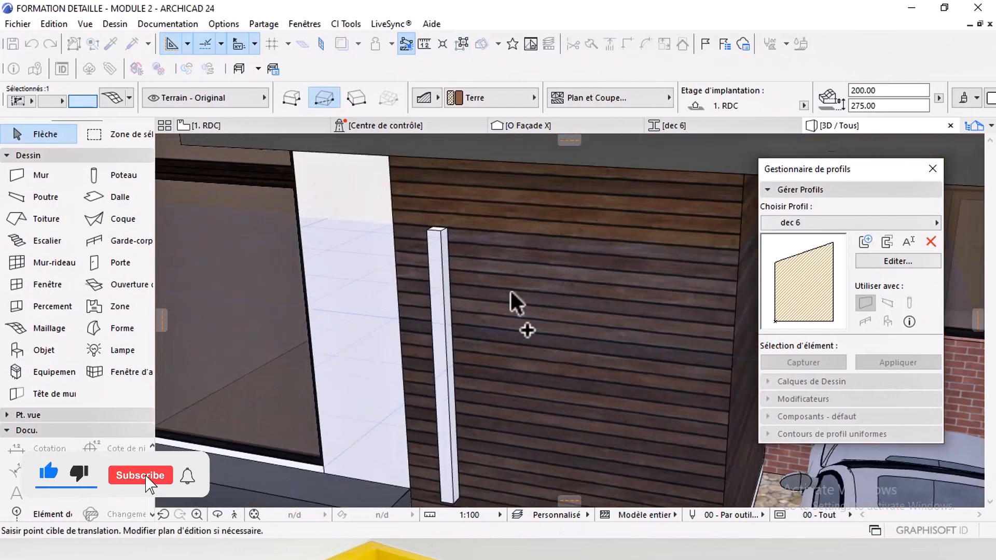
pyautogui.moveTo(737, 329); pyautogui.dragTo(600, 286, button='middle')
pyautogui.scroll(4, 600, 286)
pyautogui.moveTo(700, 293); pyautogui.dragTo(507, 289, button='middle')
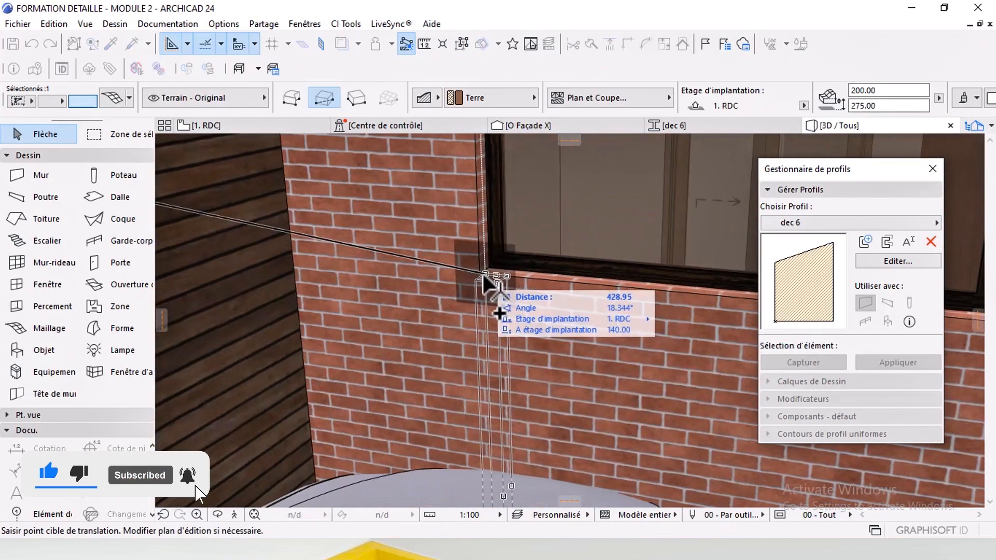
pyautogui.click(480, 275)
# Step: On the plan's reference photo, dimension the height of the grey surround band above the carport window, and return to the 3D view
pyautogui.click(292, 125)
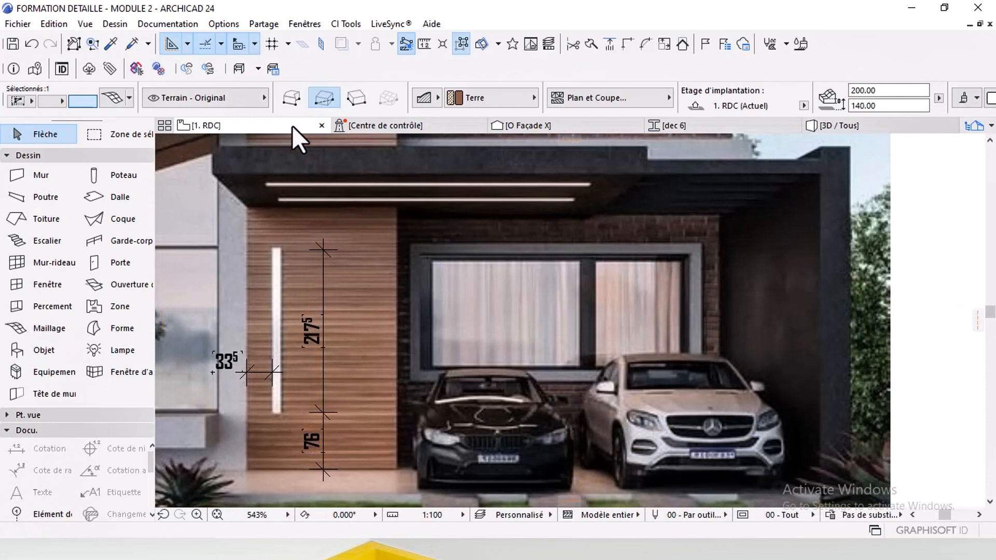
pyautogui.click(49, 449)
pyautogui.scroll(10, 518, 209)
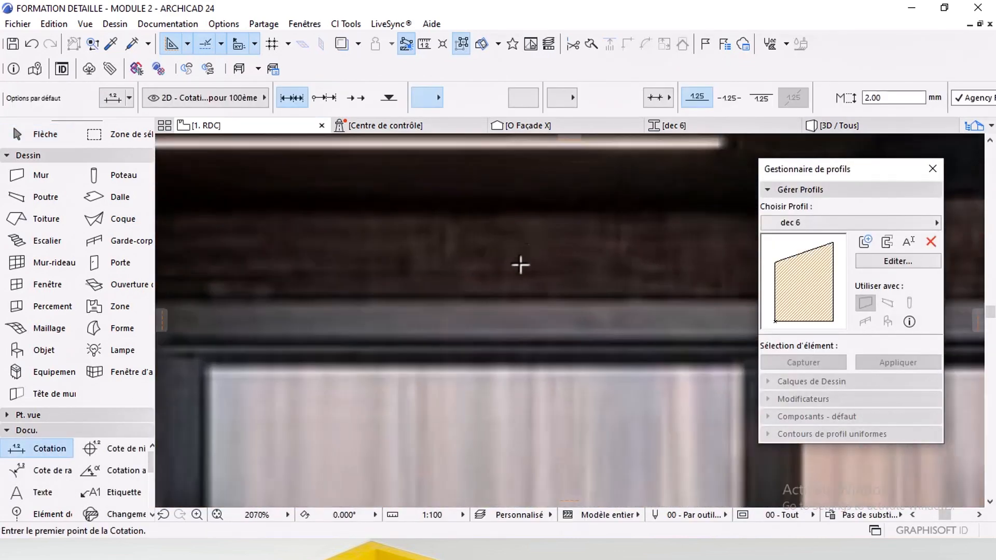
pyautogui.rightClick(485, 323)
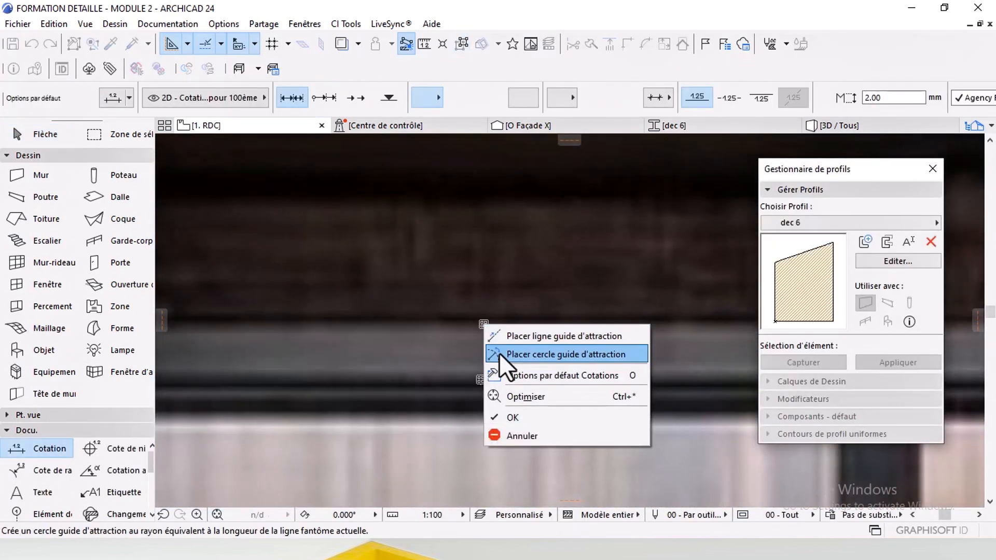
pyautogui.click(511, 418)
pyautogui.click(562, 246)
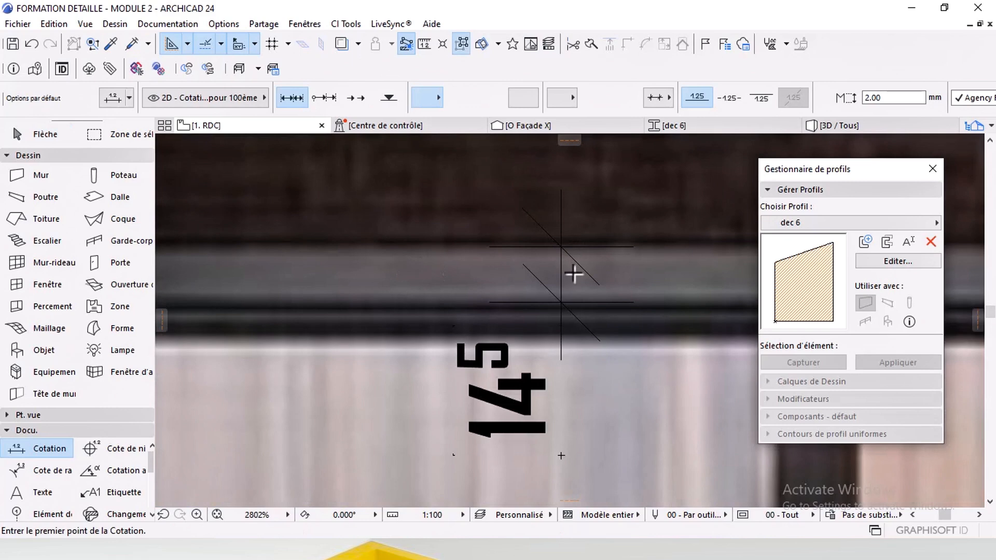
pyautogui.scroll(-3, 528, 294)
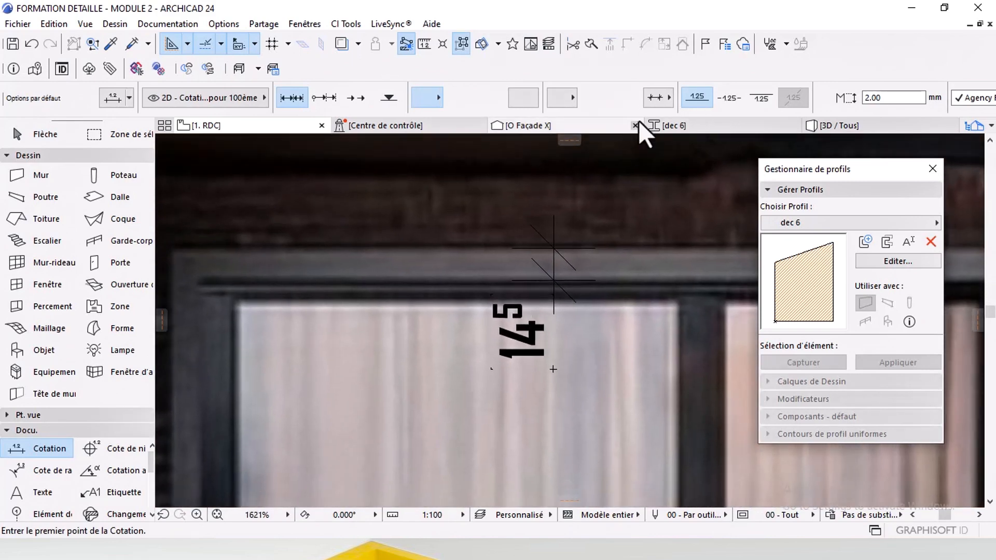
pyautogui.click(872, 126)
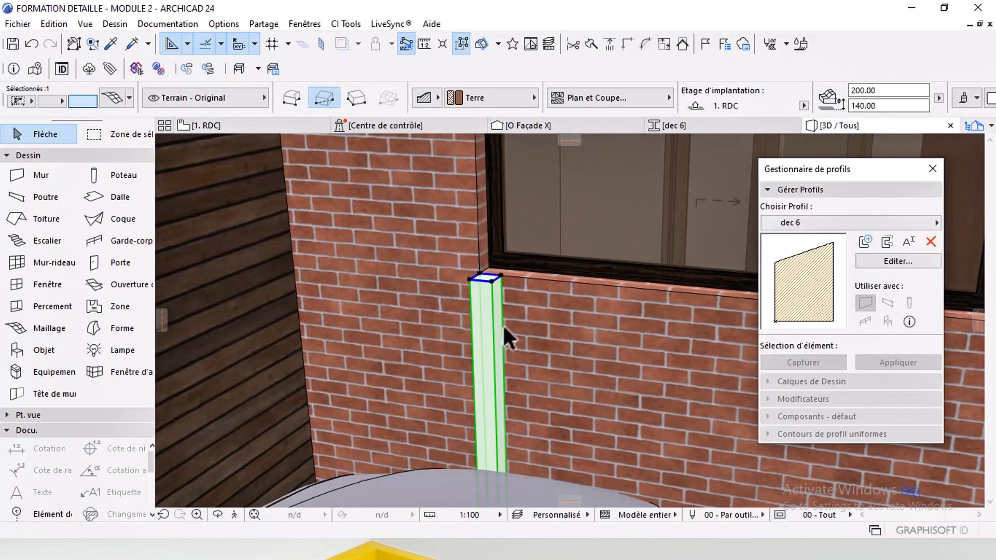
# Step: Set the copied strip's height to 15 and extend it under the carport window to the opening's far lower corner
pyautogui.write('15')
pyautogui.press('Return')
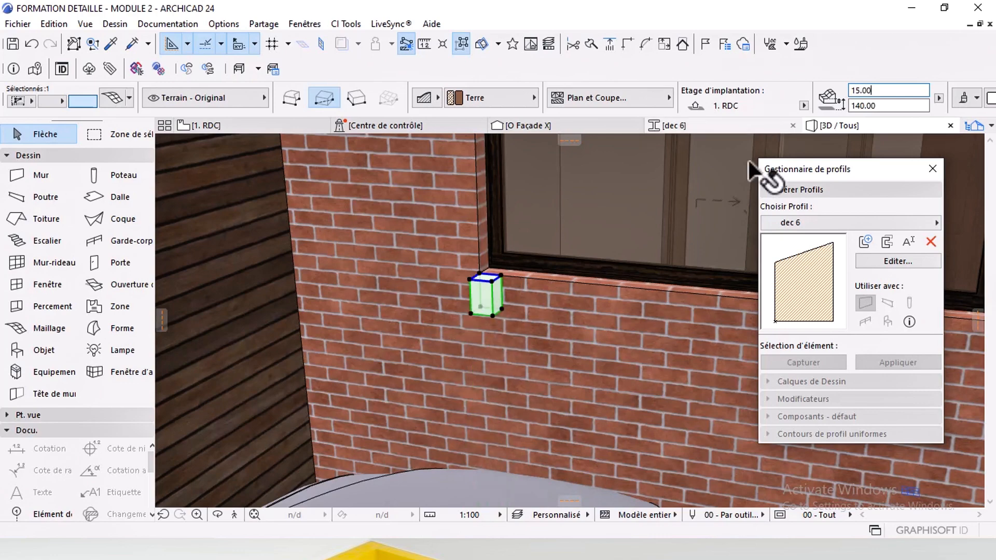
pyautogui.moveTo(545, 311); pyautogui.dragTo(289, 262, button='middle')
pyautogui.click(417, 263)
pyautogui.scroll(-3, 389, 329)
pyautogui.keyDown('shift'); pyautogui.moveTo(389, 329); pyautogui.dragTo(375, 358, button='middle'); pyautogui.keyUp('shift')
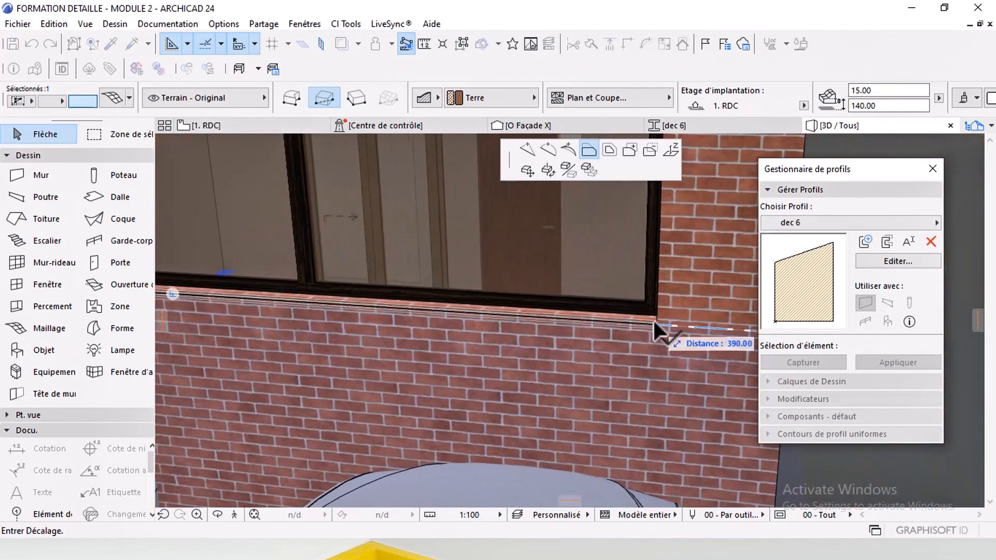
pyautogui.click(655, 323)
pyautogui.moveTo(655, 322); pyautogui.dragTo(573, 330, button='middle')
pyautogui.scroll(3, 589, 327)
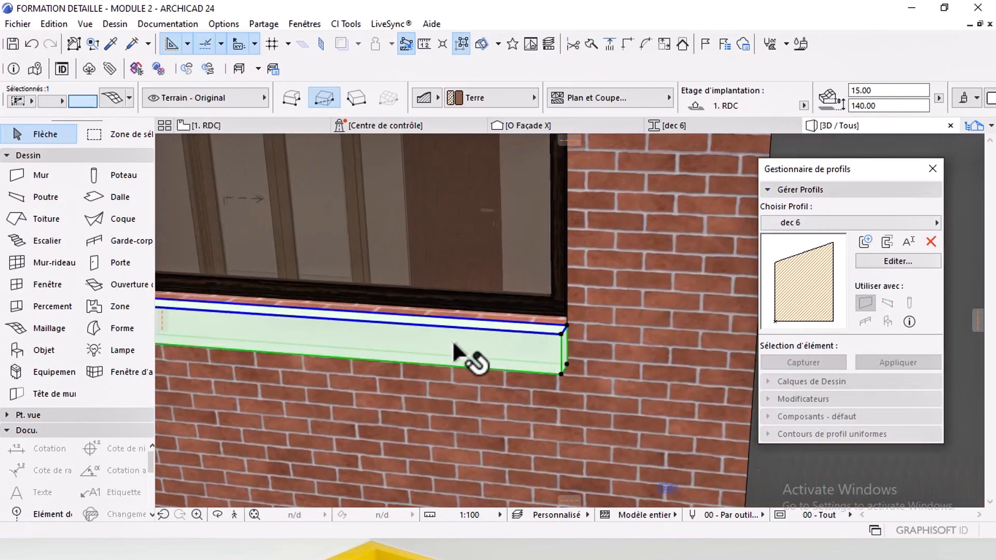
# Step: Copy the horizontal strip under the window a short distance along the wall, away from the wood cladding
pyautogui.click(455, 347)
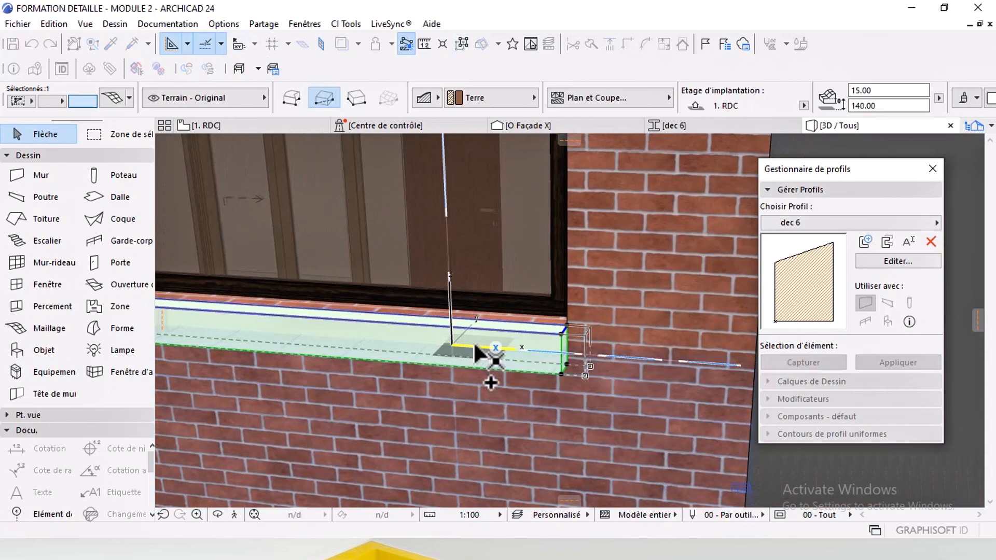
pyautogui.click(475, 345)
pyautogui.moveTo(516, 335); pyautogui.dragTo(638, 329, button='middle')
pyautogui.moveTo(524, 306); pyautogui.dragTo(552, 327, button='middle')
pyautogui.moveTo(218, 262); pyautogui.dragTo(417, 300, button='middle')
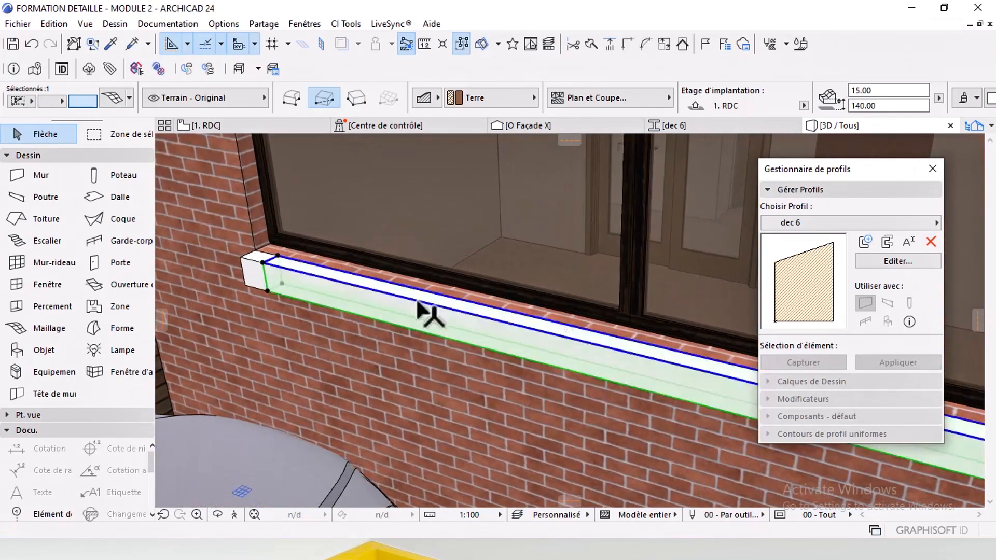
# Step: Offset the copied strip's cladding-side edge to the window opening's far lower corner, keeping only a short end block
pyautogui.click(267, 261)
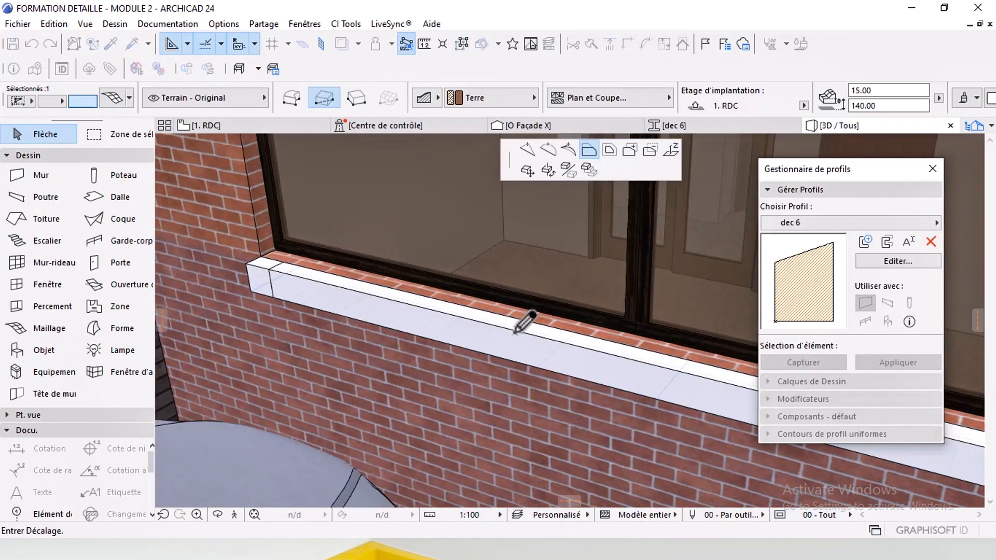
pyautogui.moveTo(514, 333); pyautogui.dragTo(394, 306, button='middle')
pyautogui.moveTo(563, 322); pyautogui.dragTo(543, 267, button='middle')
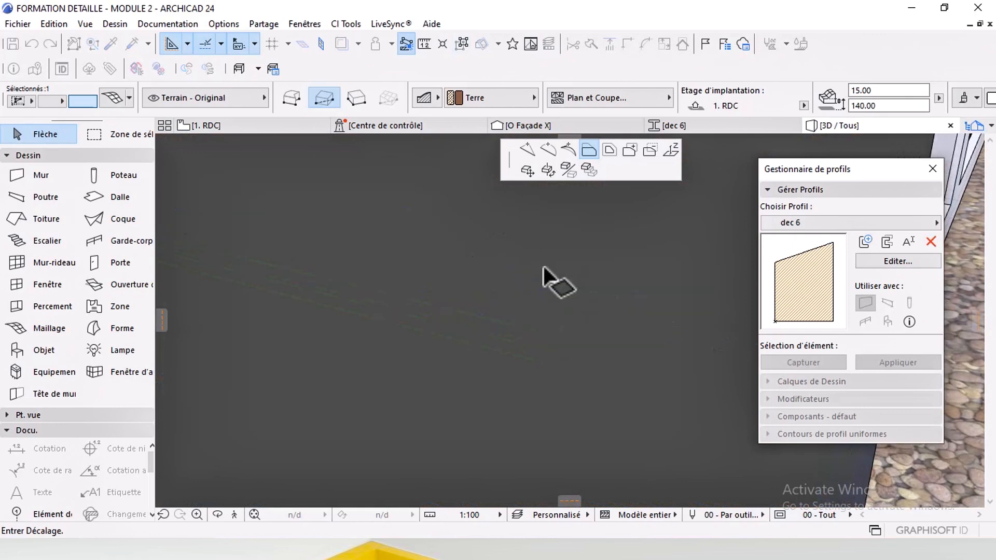
pyautogui.scroll(-1, 524, 281)
pyautogui.click(507, 360)
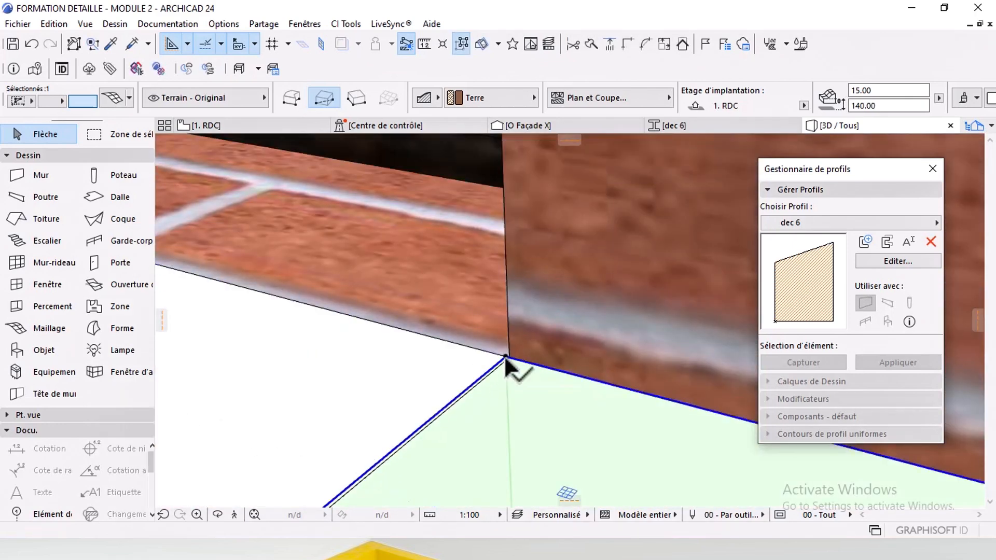
pyautogui.scroll(2, 478, 382)
pyautogui.click(476, 389)
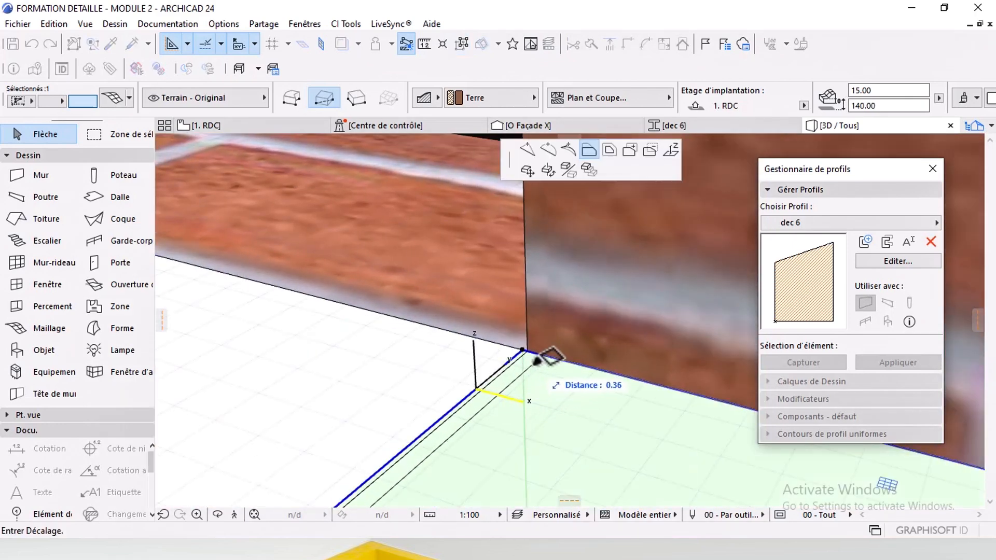
pyautogui.click(531, 351)
pyautogui.scroll(-5, 537, 306)
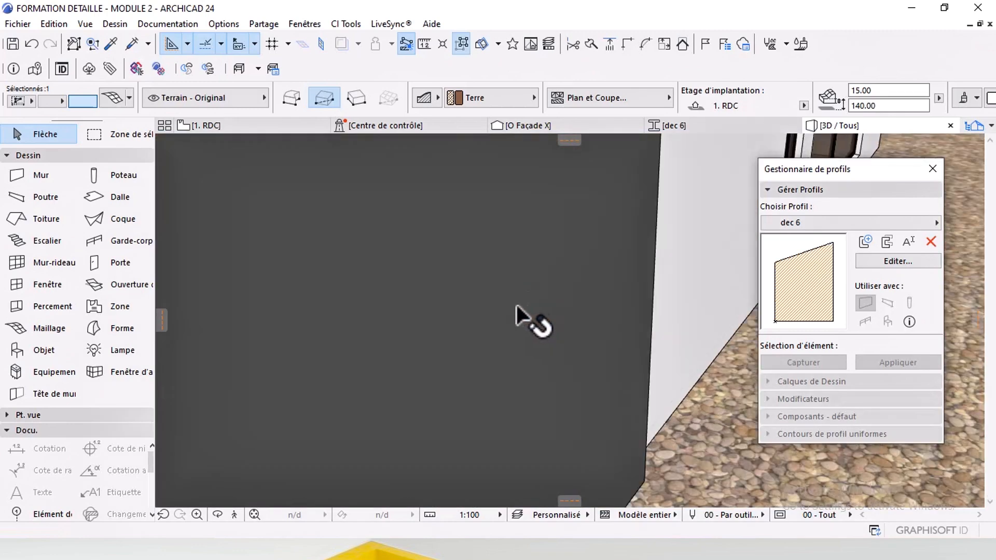
# Step: Raise the short end block to the window opening's upper corner, making it a side strip 165 high
pyautogui.keyDown('shift'); pyautogui.moveTo(446, 332); pyautogui.dragTo(558, 299, button='middle'); pyautogui.keyUp('shift')
pyautogui.moveTo(442, 284); pyautogui.dragTo(550, 319, button='middle')
pyautogui.scroll(2, 603, 328)
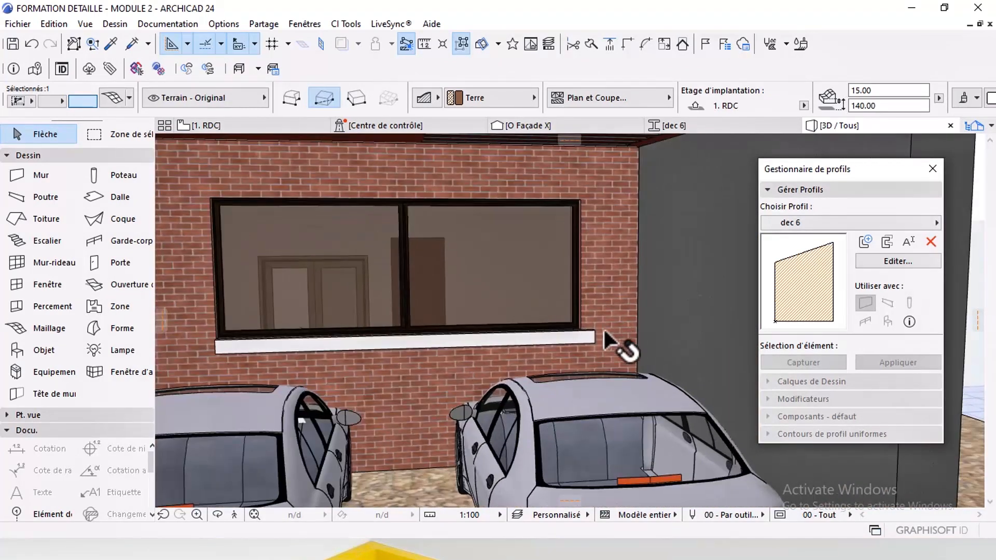
pyautogui.click(596, 330)
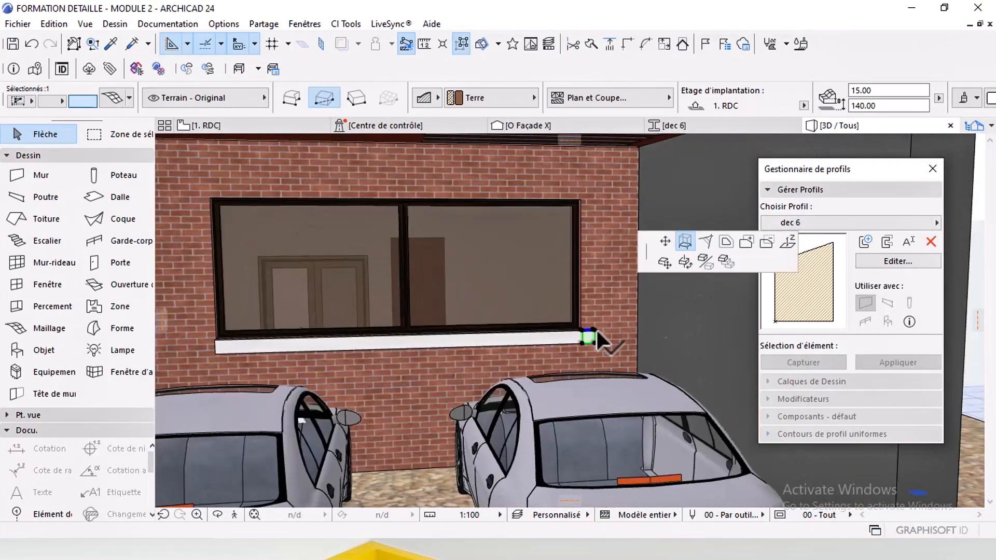
pyautogui.click(580, 201)
pyautogui.moveTo(513, 263); pyautogui.dragTo(559, 266, button='middle')
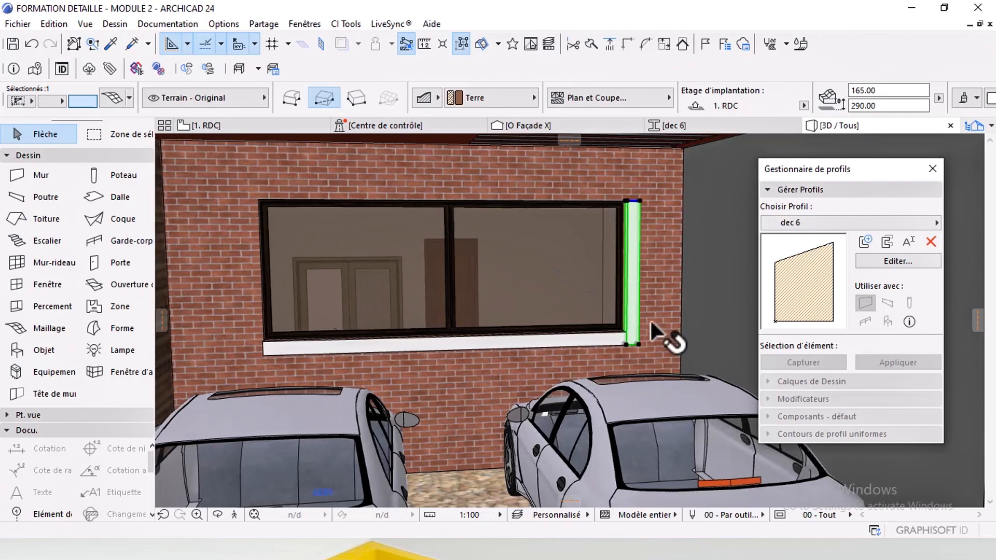
# Step: Copy the vertical side strip horizontally by 415 to the cladding side of the carport window
pyautogui.hotkey('ctrl', 'd')
pyautogui.click(638, 345)
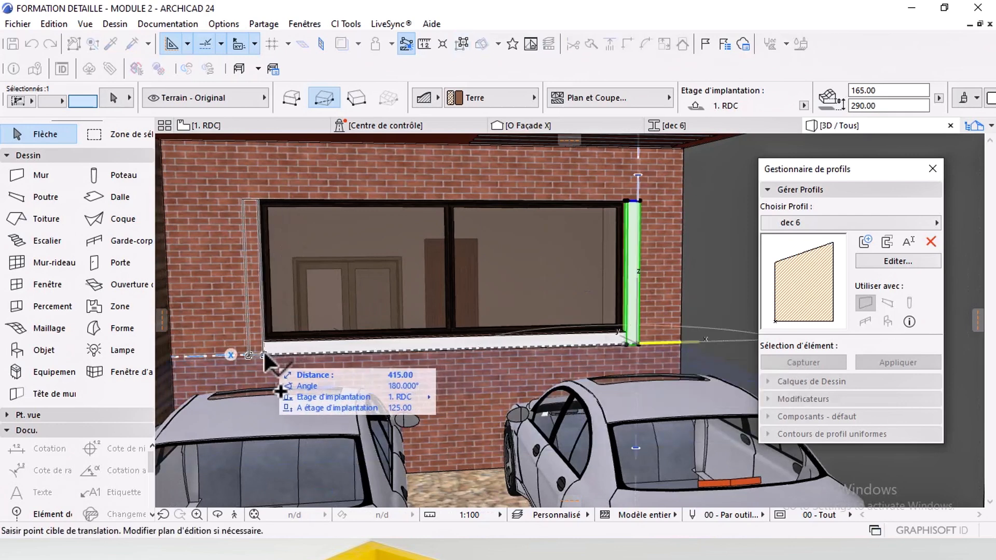
pyautogui.click(263, 353)
# Step: Copy the horizontal strip under the window vertically by 165 so it sits along the opening's top edge
pyautogui.click(423, 344)
pyautogui.moveTo(523, 342); pyautogui.dragTo(502, 347, button='middle')
pyautogui.hotkey('ctrl', 'd')
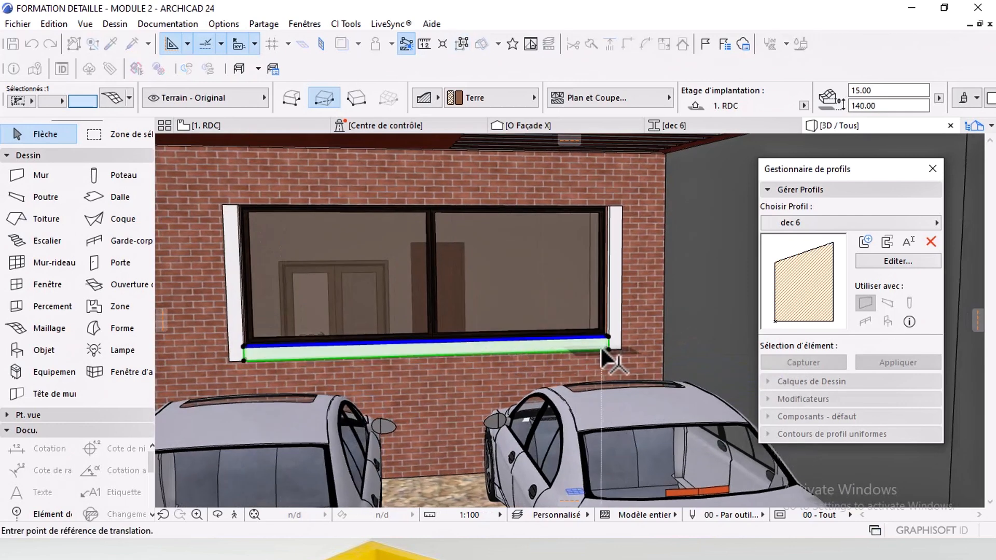
pyautogui.press('ctrl')
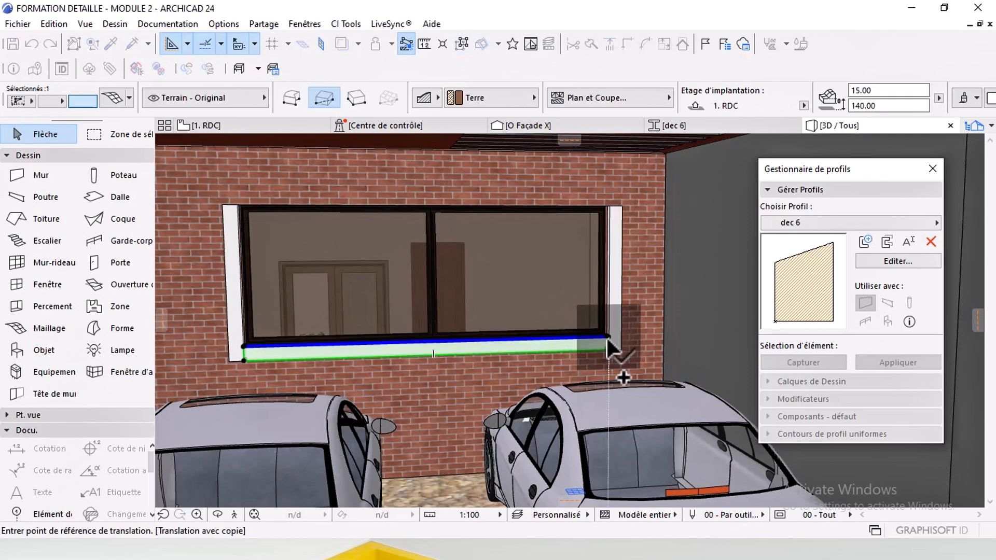
pyautogui.click(609, 351)
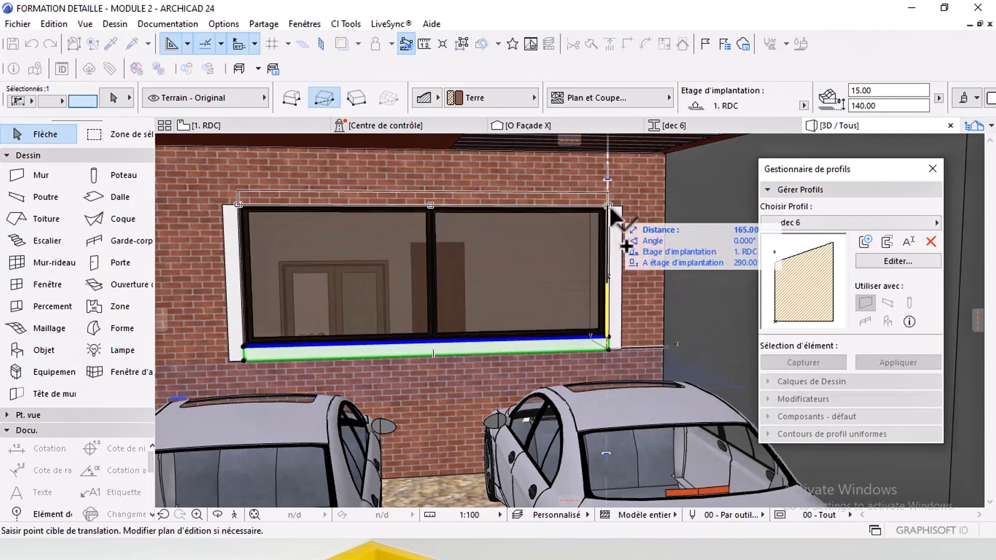
pyautogui.click(609, 206)
# Step: Stretch both vertical side strips up to the top of the upper strip, for a height of 180
pyautogui.click(618, 228)
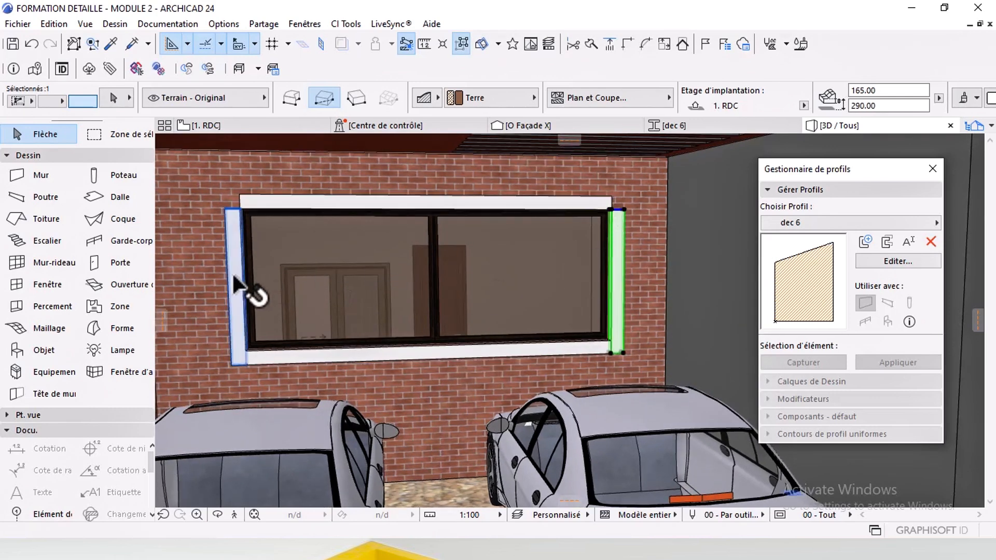
pyautogui.click(613, 210)
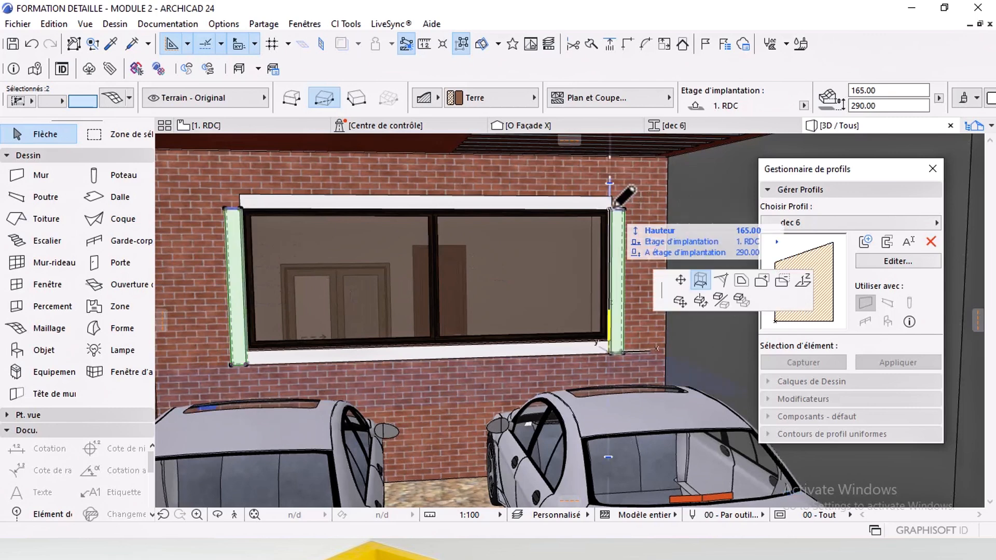
pyautogui.click(616, 196)
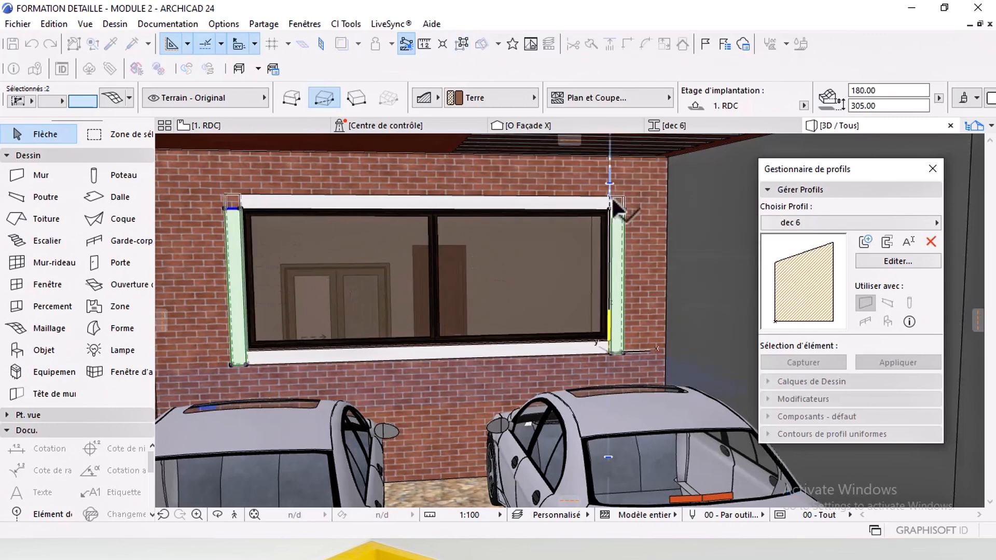
# Step: Select all four surround strips and override their surfaces with Peinture - Gris foncé
pyautogui.keyDown('shift'); pyautogui.click(320, 203); pyautogui.keyUp('shift')
pyautogui.keyDown('shift'); pyautogui.click(350, 348); pyautogui.keyUp('shift')
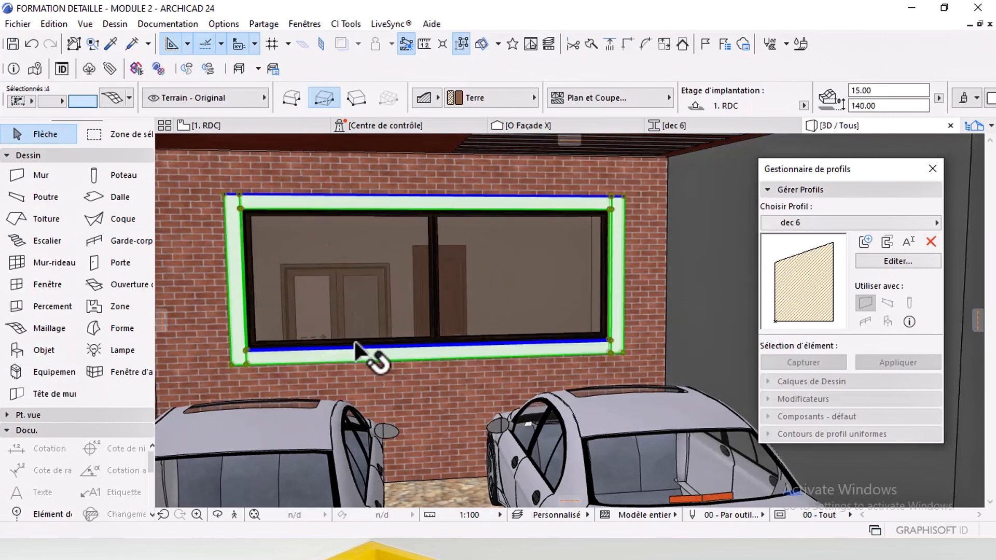
pyautogui.doubleClick(423, 351)
pyautogui.click(462, 289)
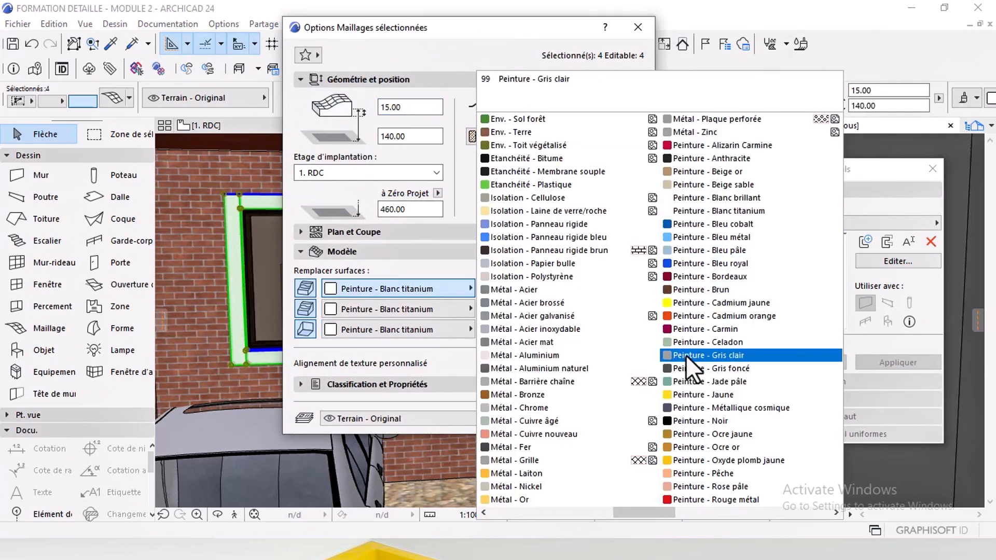
pyautogui.click(699, 369)
pyautogui.click(641, 418)
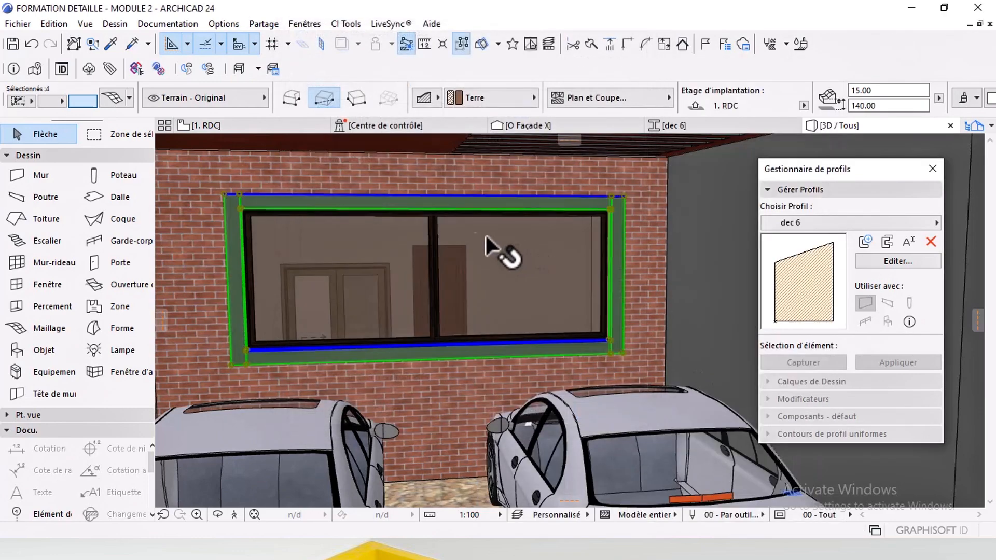
# Step: Compare the carport window's frame and surround in 3D with the window in the plan's reference photo
pyautogui.keyDown('shift'); pyautogui.moveTo(467, 158); pyautogui.dragTo(470, 260, button='middle'); pyautogui.keyUp('shift')
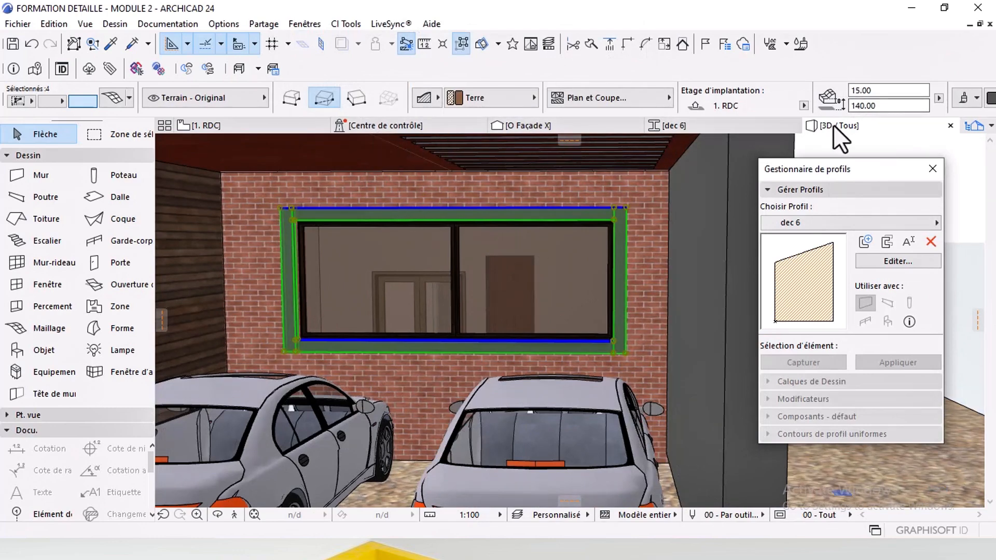
pyautogui.click(245, 131)
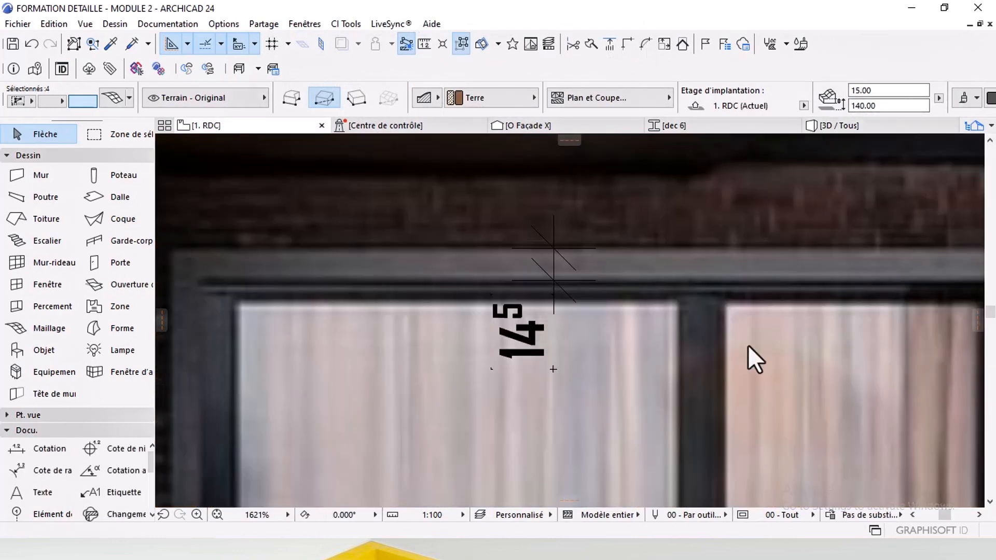
pyautogui.scroll(-5, 568, 272)
pyautogui.scroll(5, 452, 257)
pyautogui.scroll(1, 452, 257)
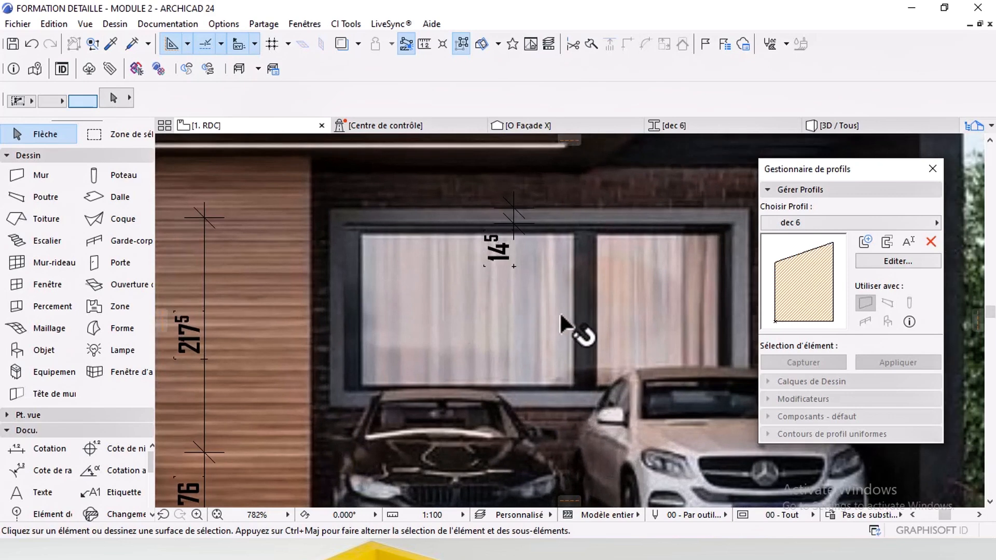
pyautogui.scroll(2, 623, 341)
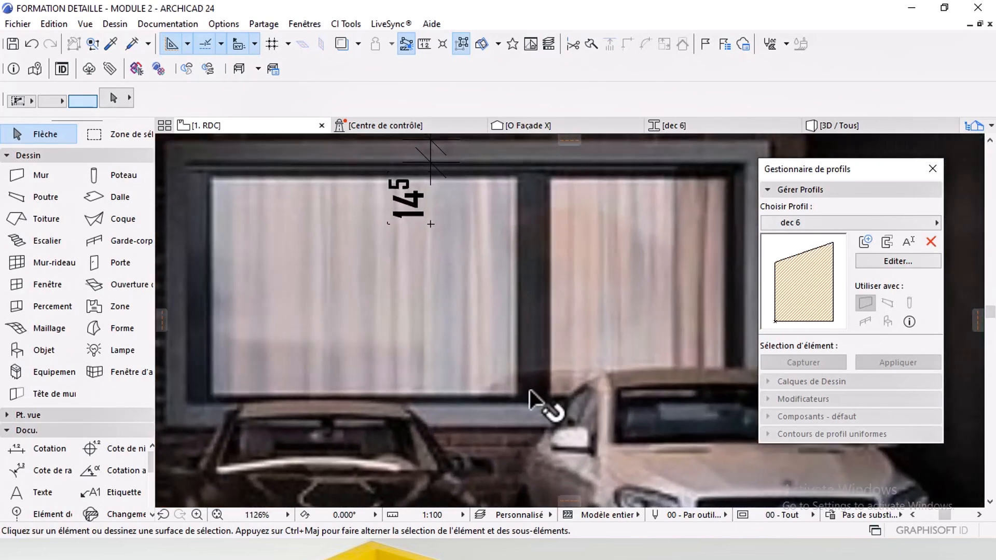
pyautogui.click(835, 126)
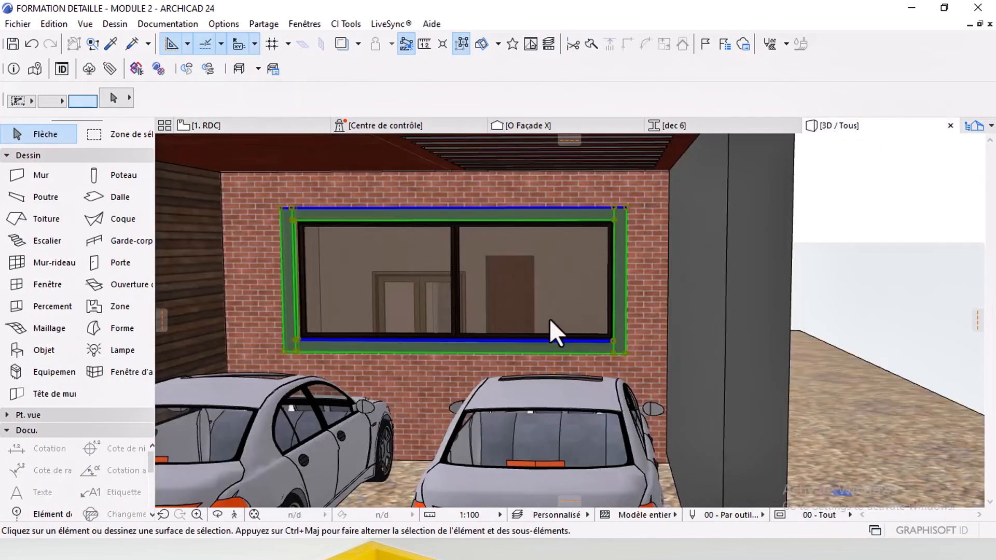
# Step: Set the uniform frame width of the carport's double-sash window to 10 in its basic window options
pyautogui.click(456, 284)
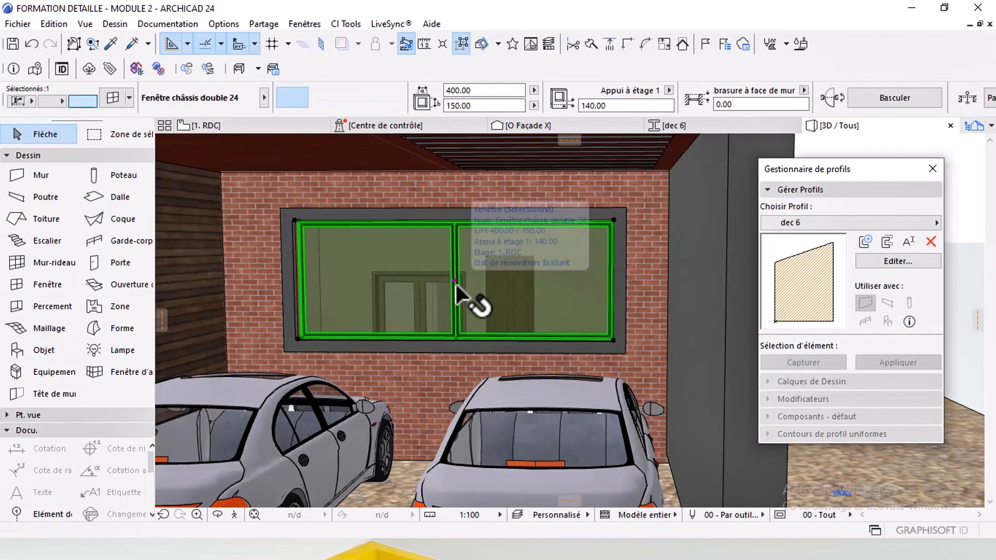
pyautogui.doubleClick(456, 285)
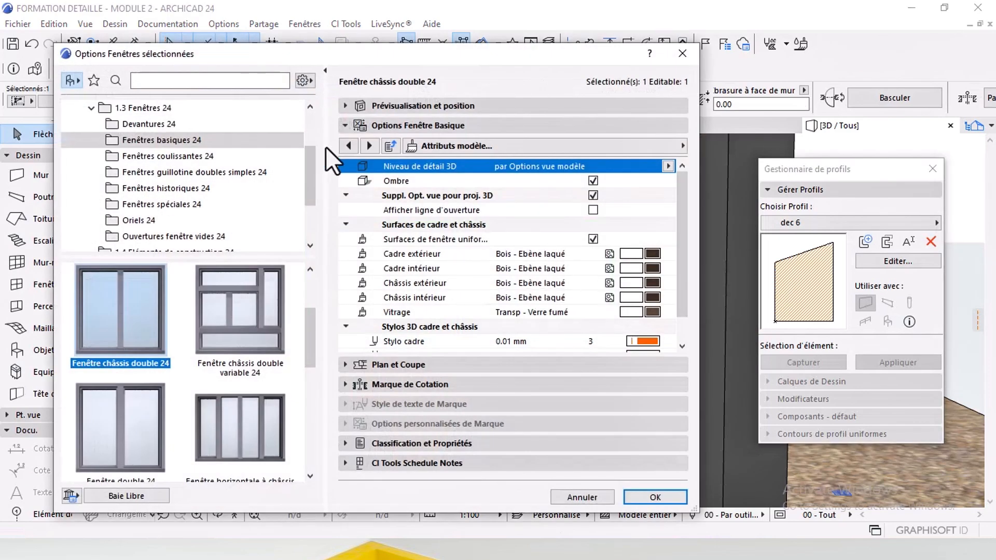
pyautogui.click(342, 145)
pyautogui.click(342, 146)
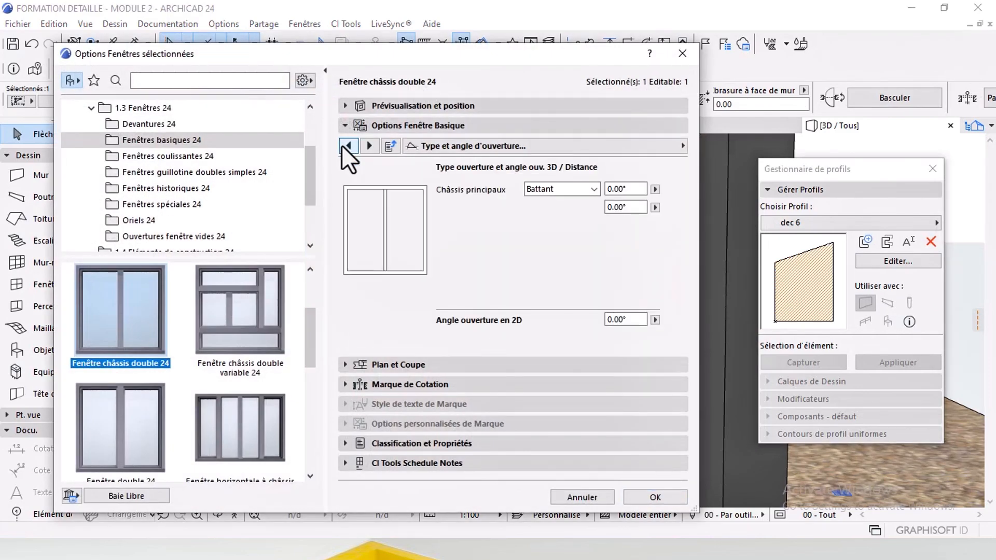
pyautogui.click(341, 145)
pyautogui.click(342, 146)
pyautogui.click(342, 146)
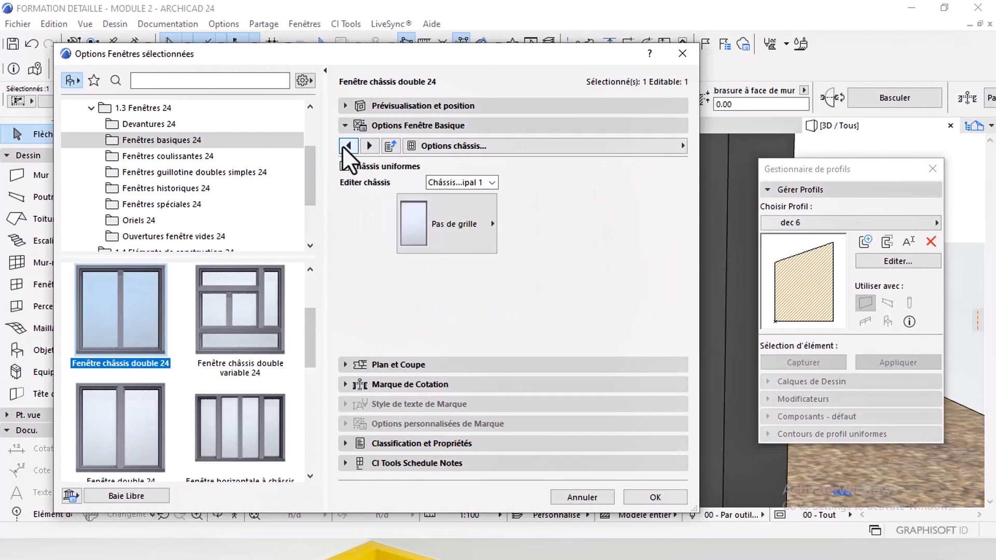
pyautogui.click(342, 145)
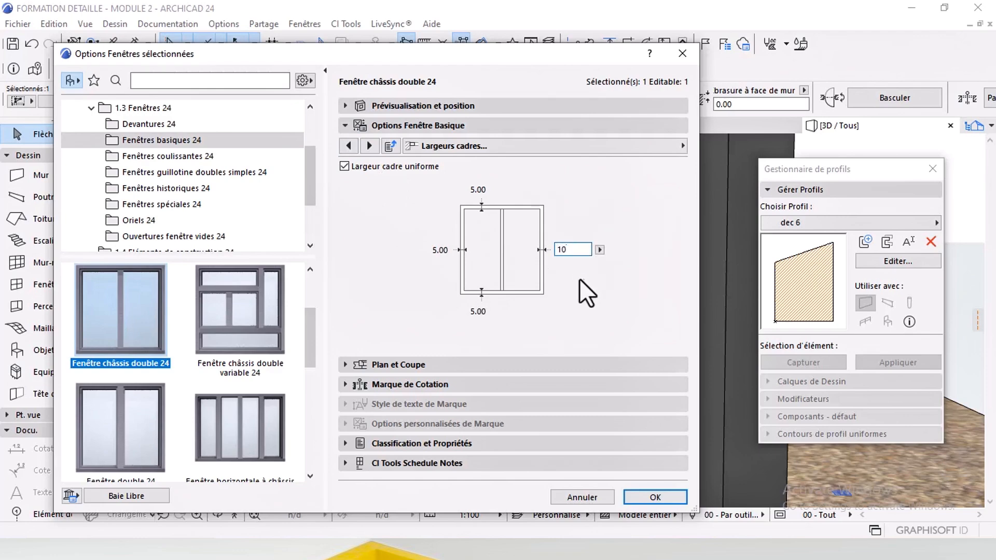
pyautogui.press('Return')
pyautogui.press('Return')
pyautogui.scroll(5, 457, 332)
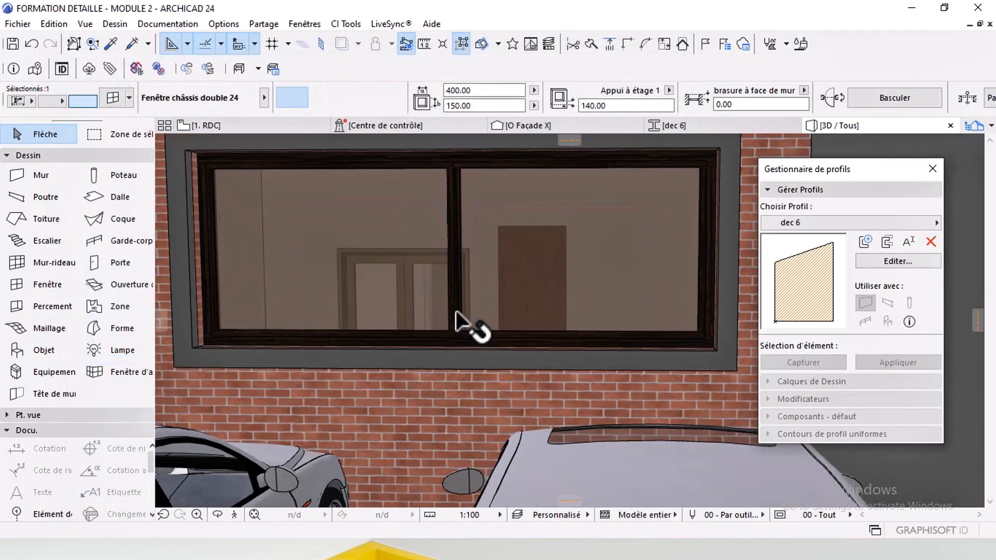
pyautogui.scroll(-5, 540, 318)
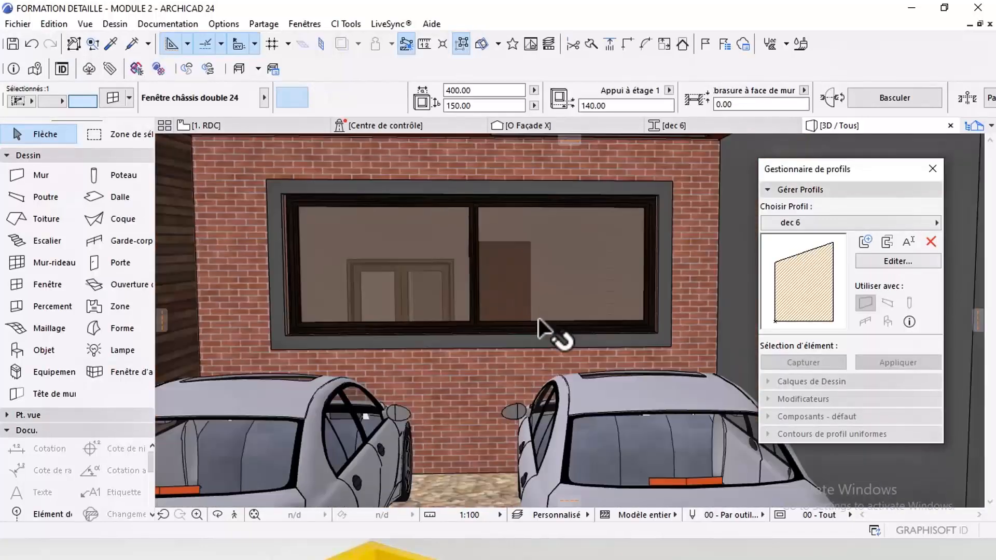
pyautogui.press('Escape')
pyautogui.scroll(5, 514, 278)
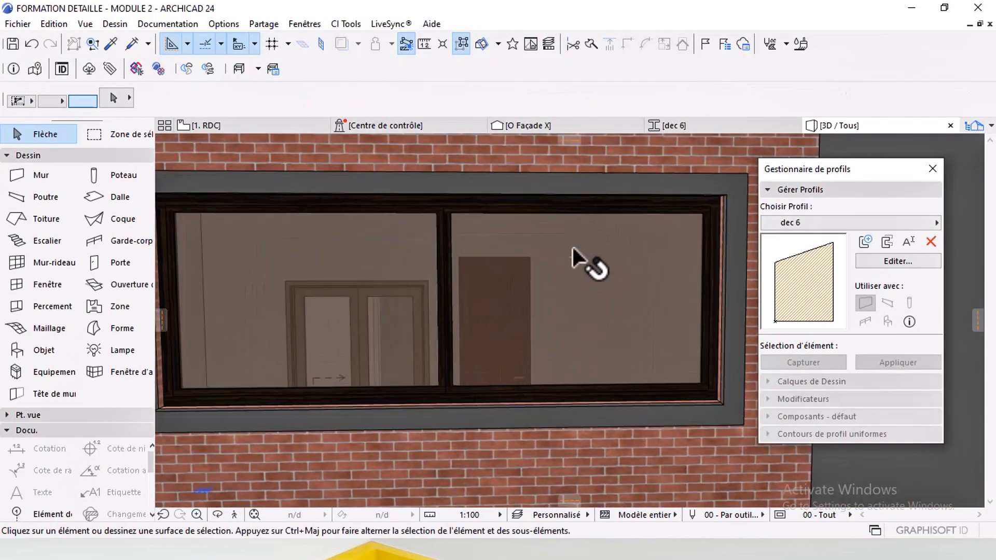
pyautogui.click(506, 330)
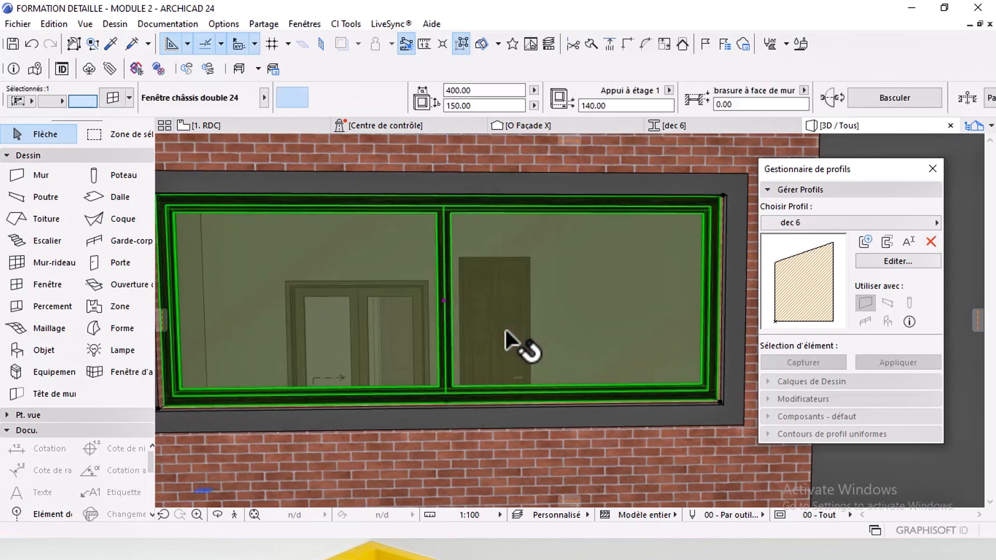
pyautogui.doubleClick(490, 291)
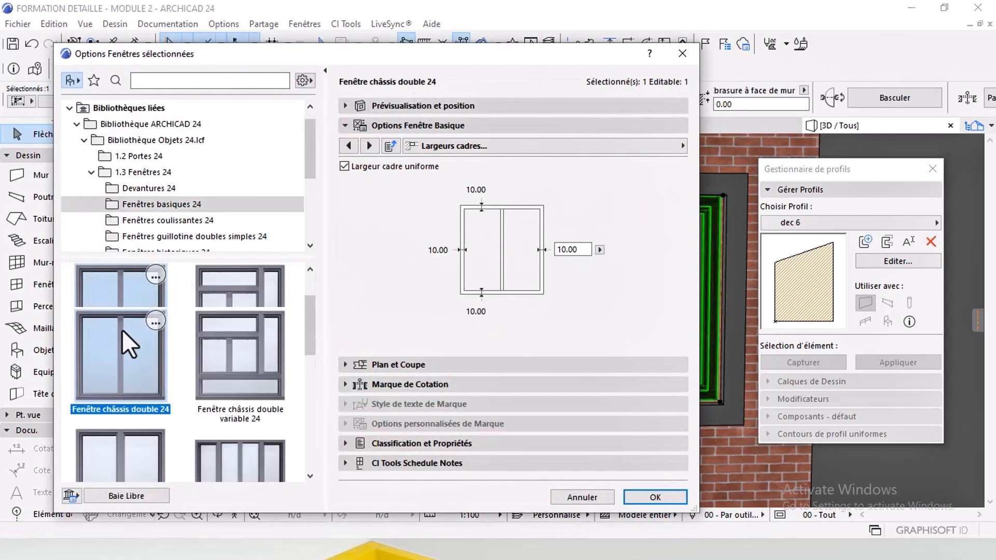
pyautogui.scroll(2, 123, 329)
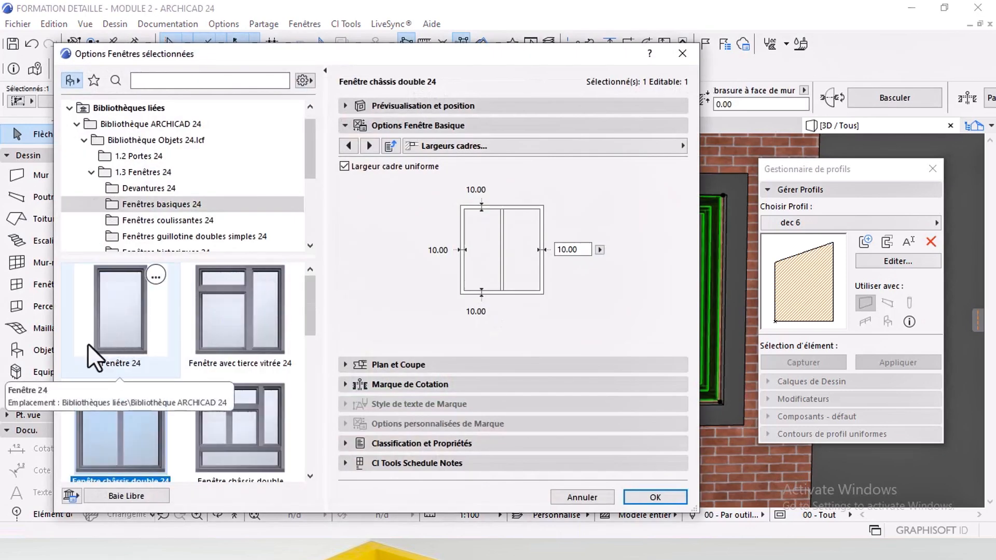
pyautogui.click(129, 321)
pyautogui.click(363, 146)
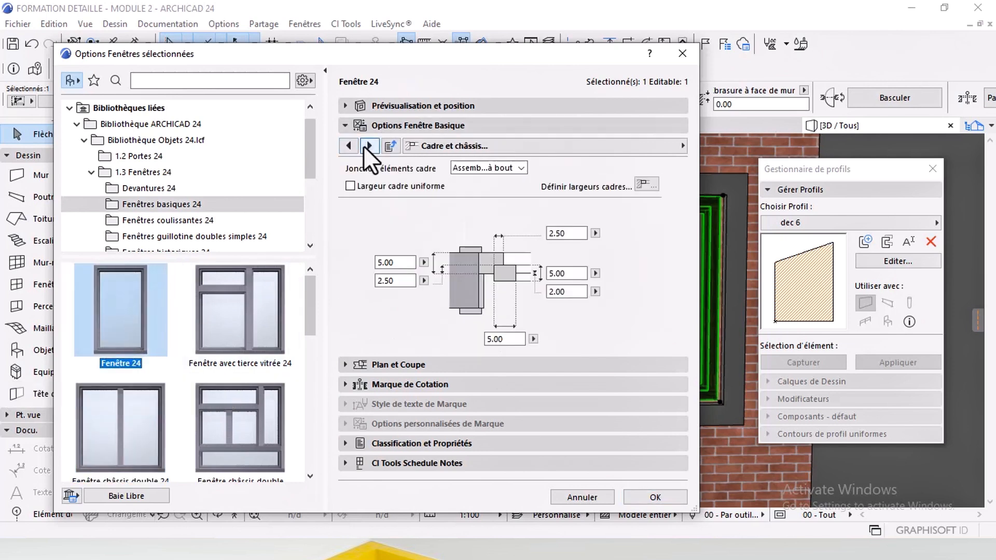
pyautogui.click(363, 146)
pyautogui.click(363, 146)
pyautogui.click(455, 233)
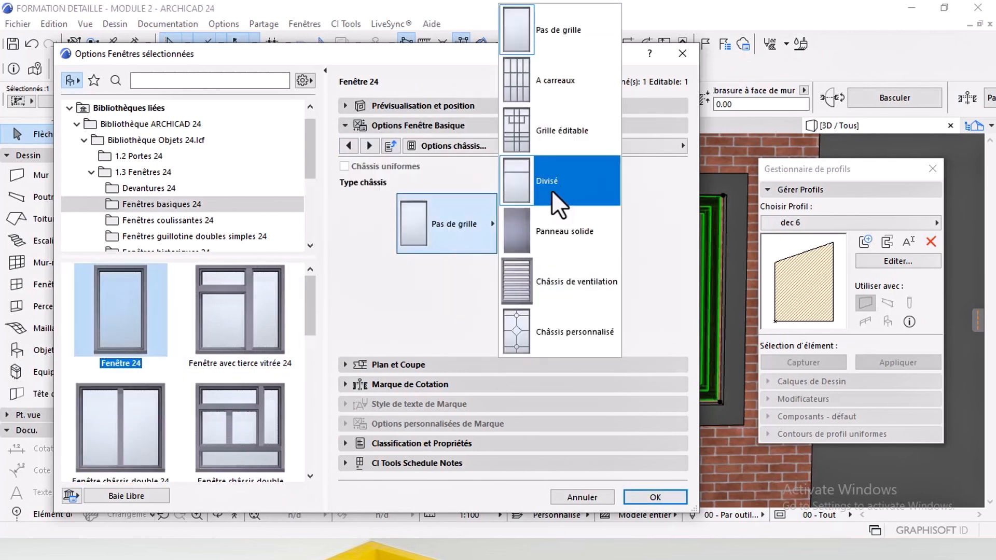
pyautogui.click(548, 92)
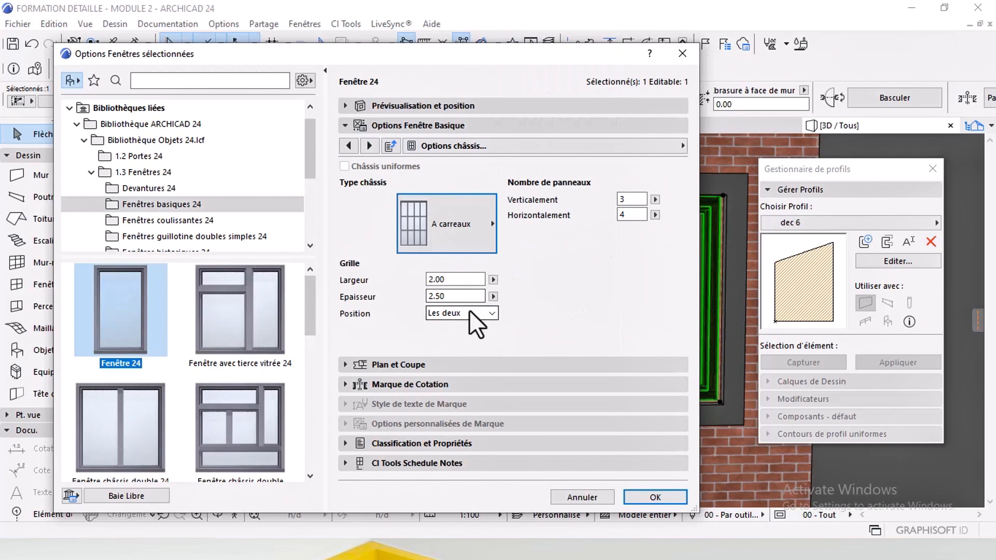
pyautogui.click(470, 311)
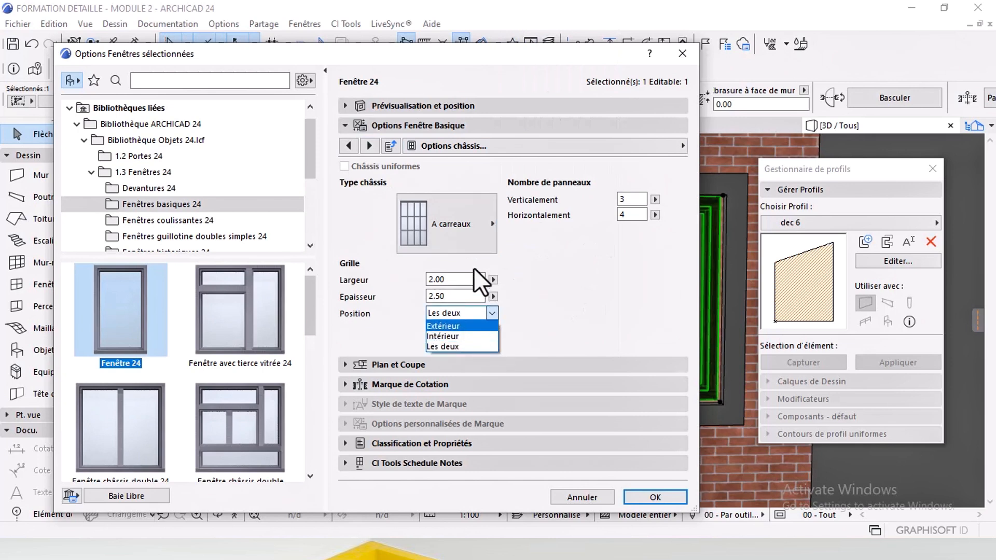
pyautogui.press('Down')
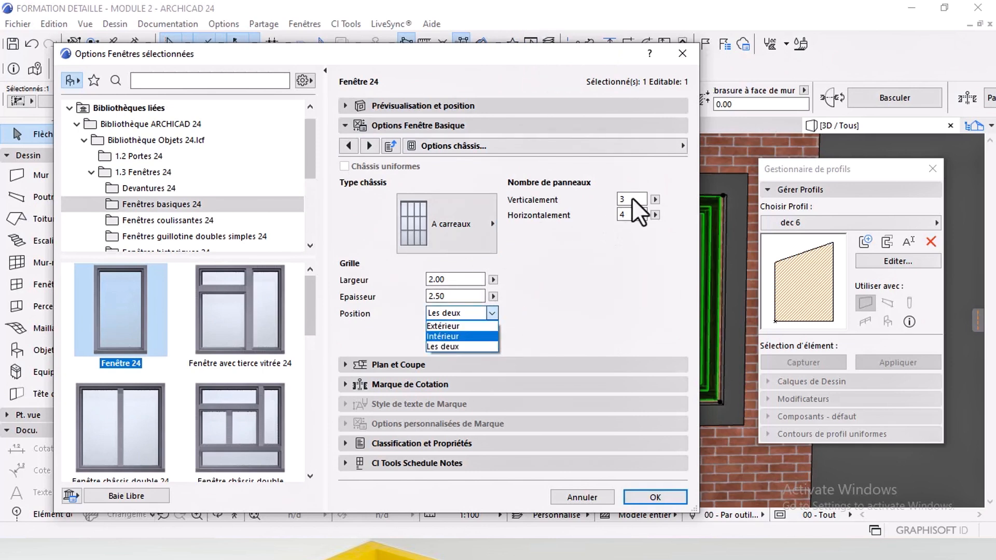
pyautogui.press('Escape')
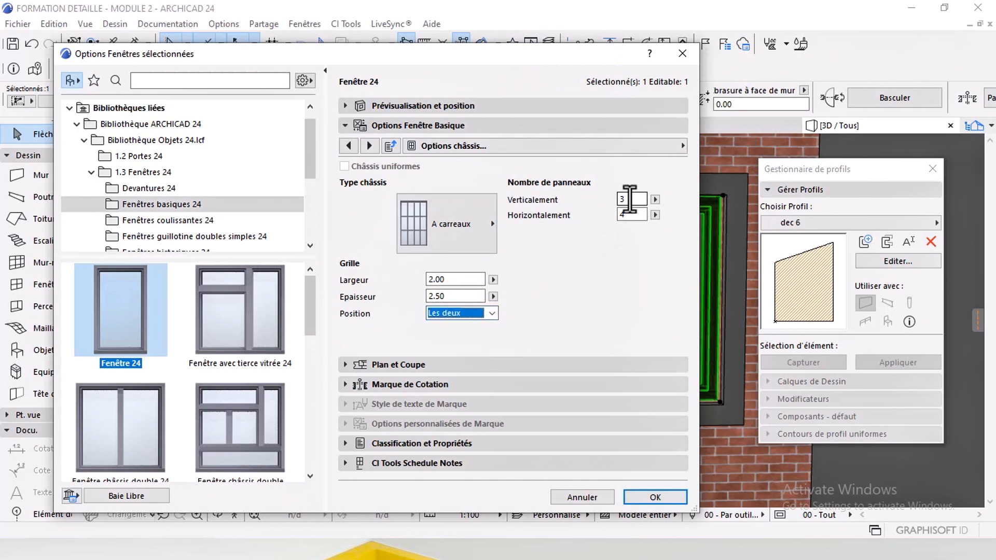
pyautogui.click(589, 500)
# Step: Examine the carport and the sloped roof of the house from the front, rear and above in 3D
pyautogui.scroll(-5, 487, 316)
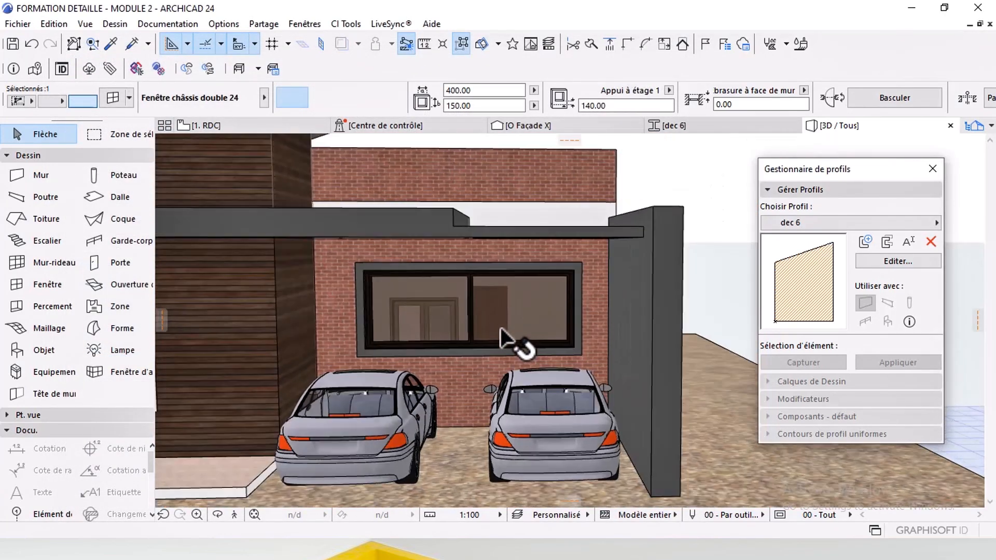
pyautogui.click(719, 261)
pyautogui.scroll(-2, 476, 330)
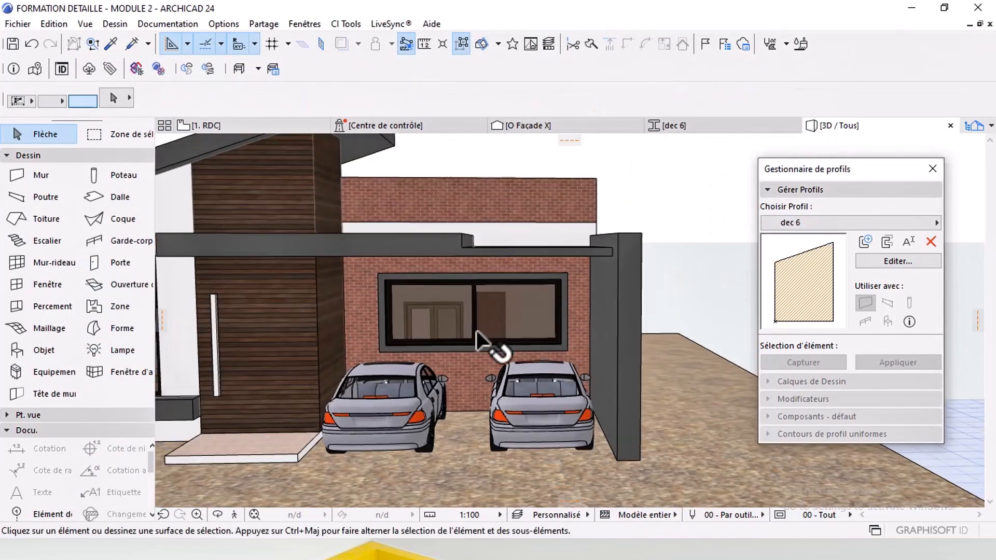
pyautogui.moveTo(467, 332); pyautogui.dragTo(338, 337, button='middle')
pyautogui.moveTo(618, 281)
pyautogui.keyDown('shift'); pyautogui.mouseDown(button='middle')
pyautogui.moveTo(531, 302)
pyautogui.moveTo(614, 299)
pyautogui.mouseUp(button='middle'); pyautogui.keyUp('shift')
pyautogui.keyDown('shift'); pyautogui.moveTo(436, 304); pyautogui.dragTo(620, 304, button='middle'); pyautogui.keyUp('shift')
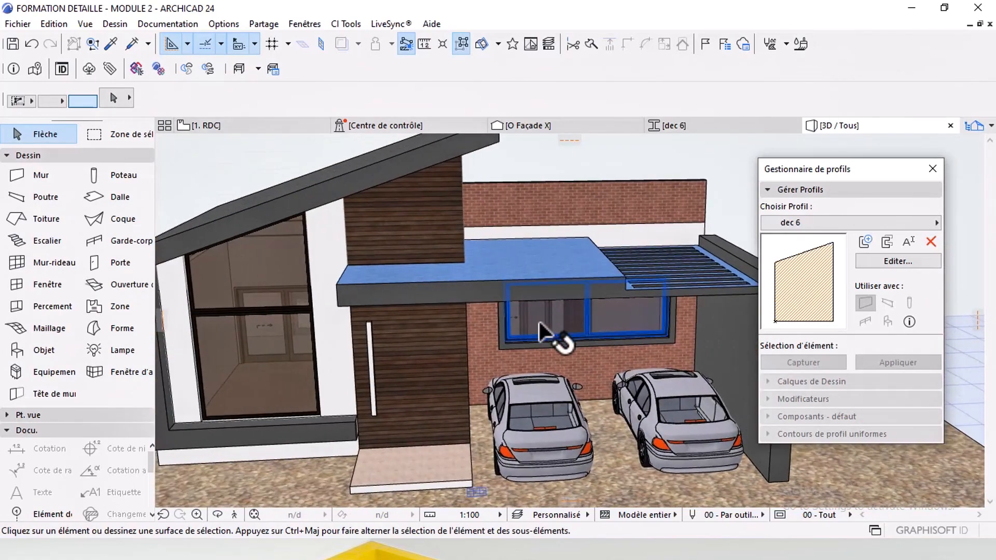
pyautogui.keyDown('shift'); pyautogui.moveTo(540, 322); pyautogui.dragTo(629, 317, button='middle'); pyautogui.keyUp('shift')
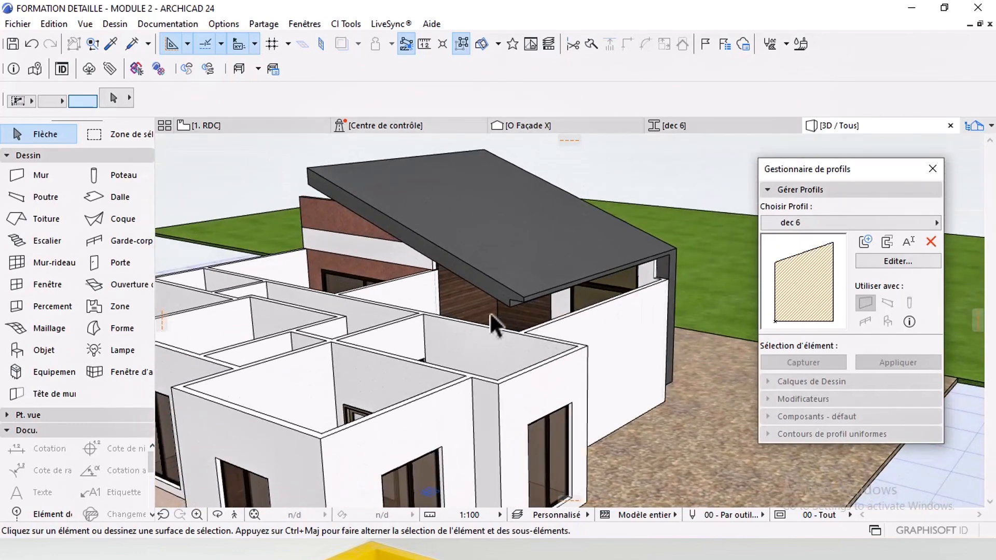
pyautogui.keyDown('shift'); pyautogui.moveTo(490, 314); pyautogui.dragTo(601, 269, button='middle'); pyautogui.keyUp('shift')
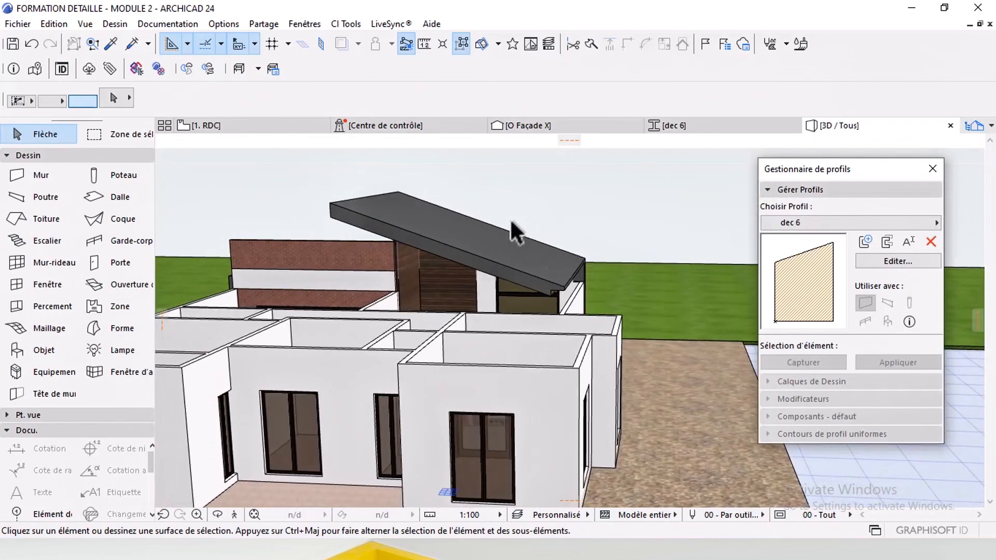
pyautogui.keyDown('shift'); pyautogui.moveTo(432, 338); pyautogui.dragTo(661, 257, button='middle'); pyautogui.keyUp('shift')
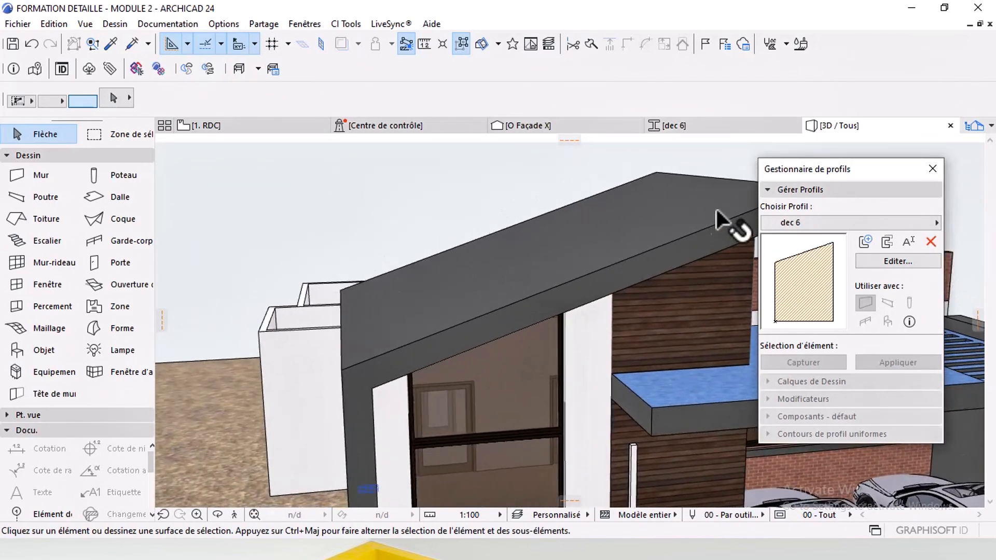
pyautogui.keyDown('shift'); pyautogui.moveTo(444, 288); pyautogui.dragTo(597, 317, button='middle'); pyautogui.keyUp('shift')
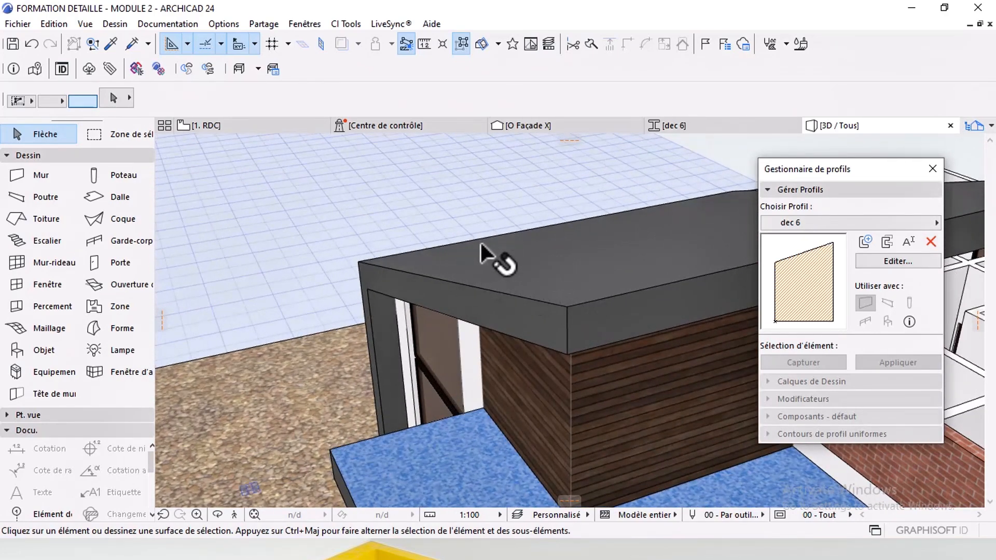
pyautogui.keyDown('shift'); pyautogui.moveTo(681, 208); pyautogui.dragTo(456, 270, button='middle'); pyautogui.keyUp('shift')
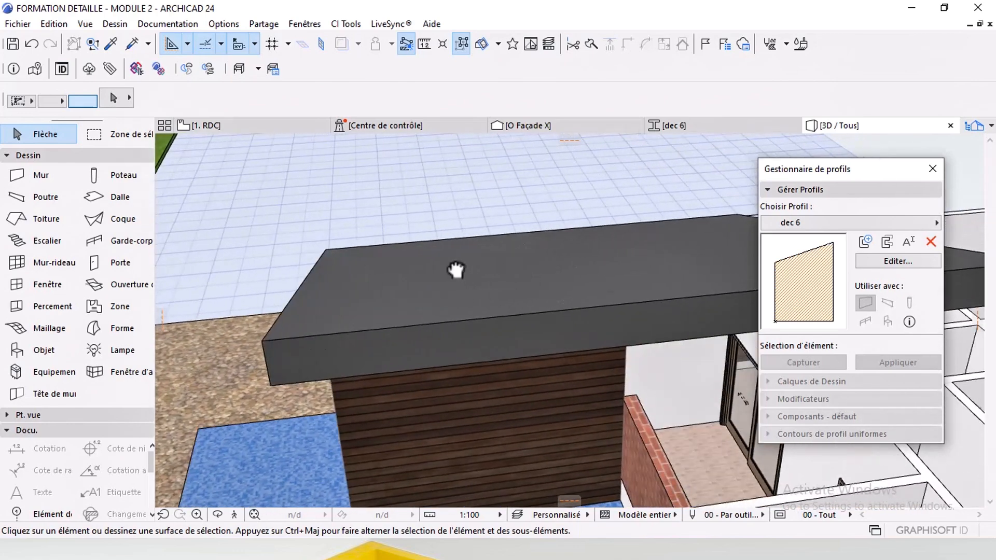
pyautogui.keyDown('shift'); pyautogui.moveTo(572, 262); pyautogui.dragTo(469, 301, button='middle'); pyautogui.keyUp('shift')
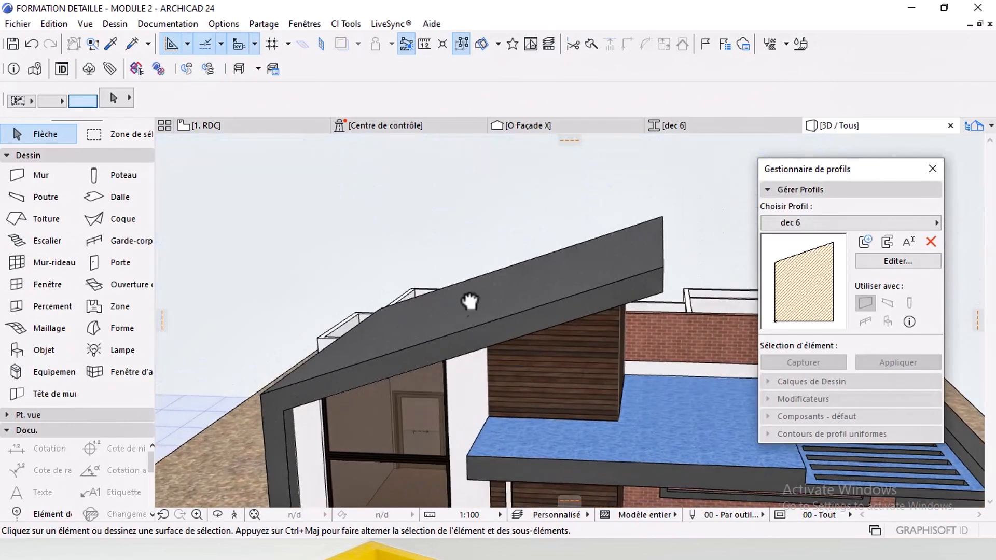
# Step: In the O Façade X elevation, draw a polyline along the sloped roof's upper edge, from its low corner to its high end
pyautogui.click(663, 125)
pyautogui.click(550, 126)
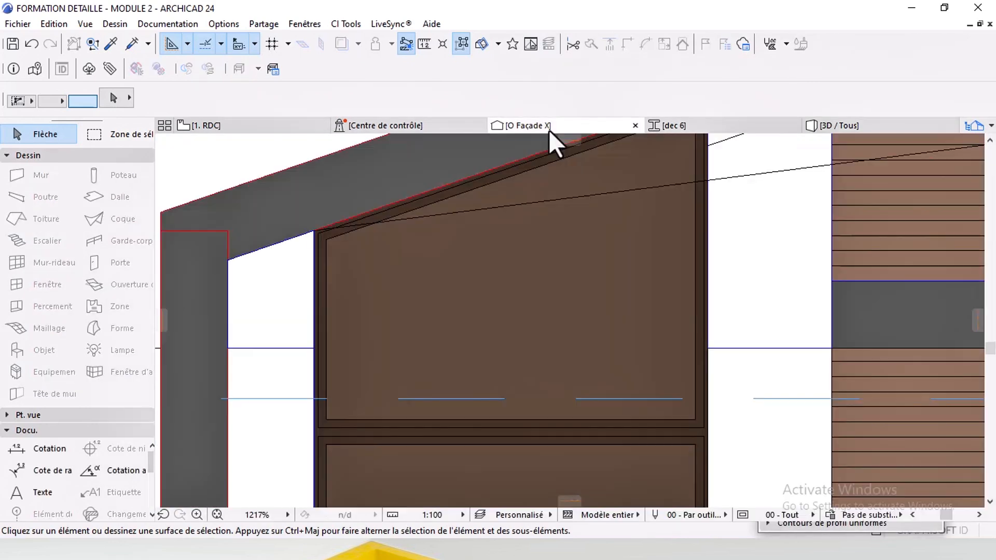
pyautogui.scroll(-2, 374, 314)
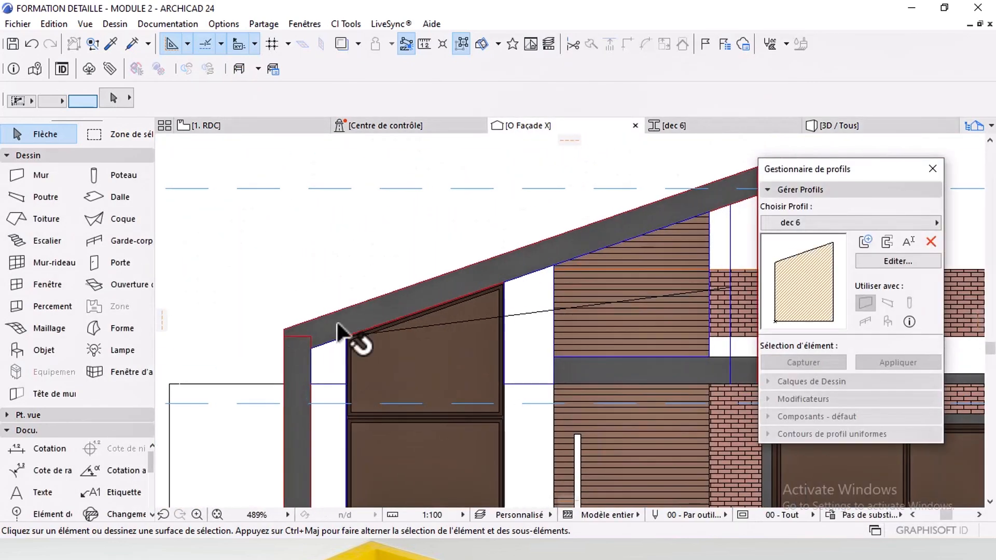
pyautogui.click(107, 469)
pyautogui.scroll(3, 285, 307)
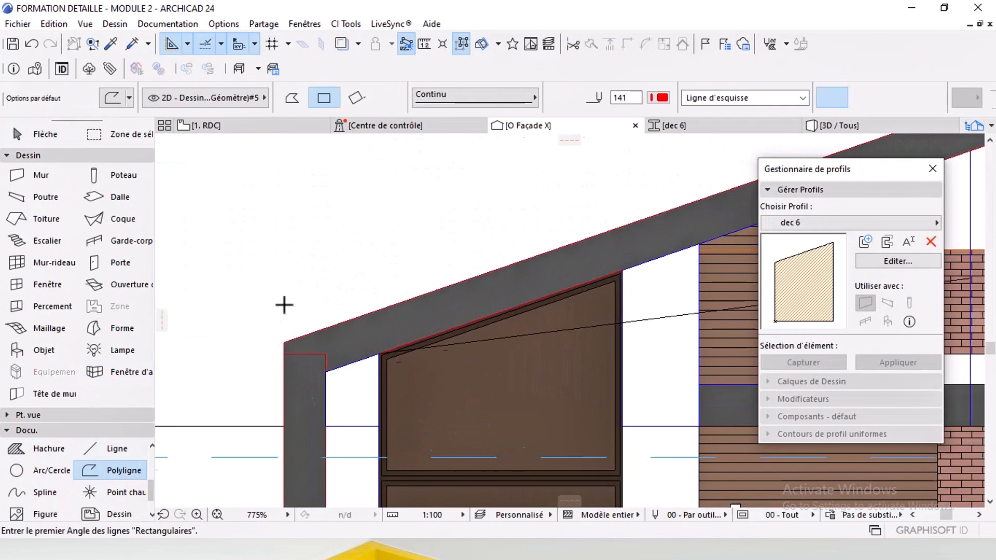
pyautogui.click(285, 347)
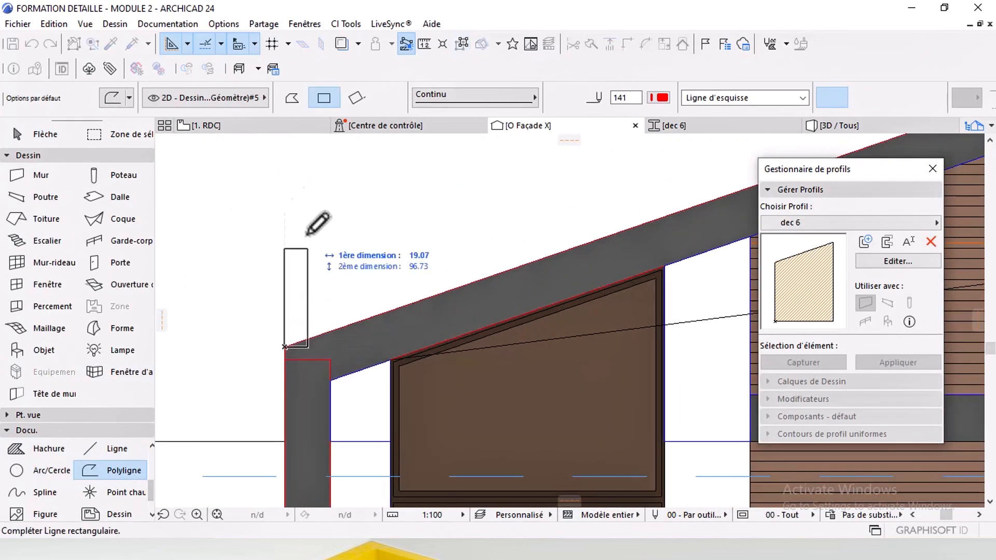
pyautogui.scroll(-2, 460, 249)
pyautogui.moveTo(461, 249); pyautogui.dragTo(98, 356, button='middle')
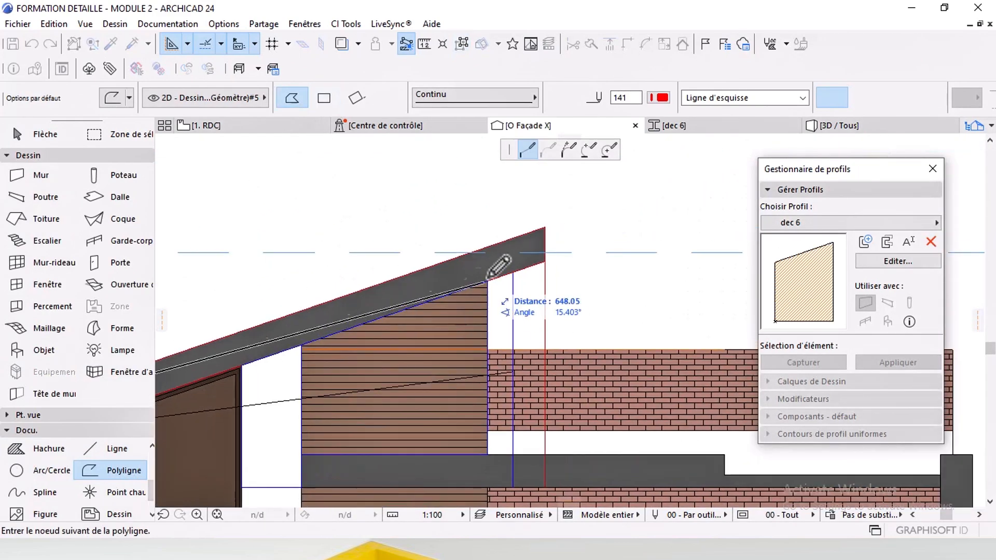
pyautogui.scroll(6, 540, 234)
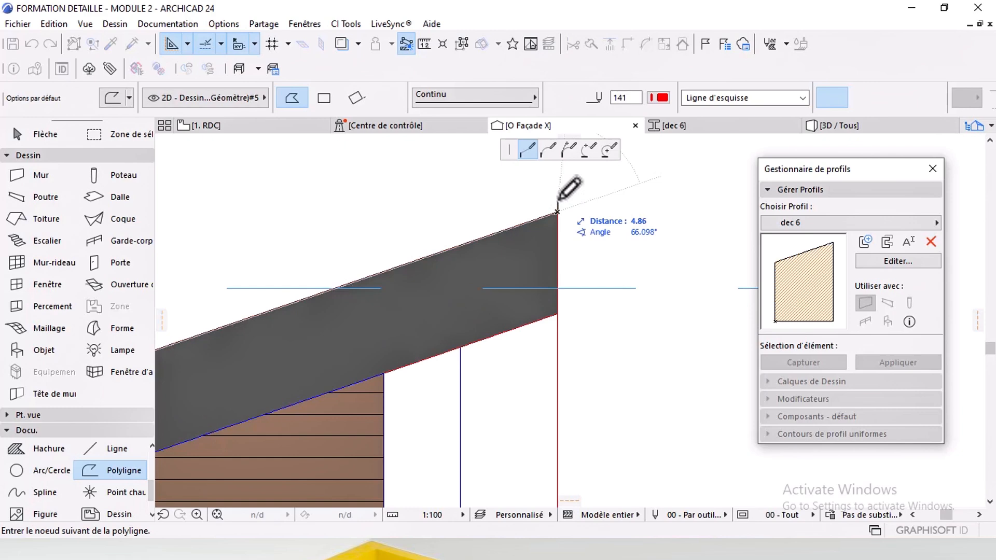
# Step: Run the polyline back parallel above the roof slope and close it at the low corner as a thin strip
pyautogui.press('Return')
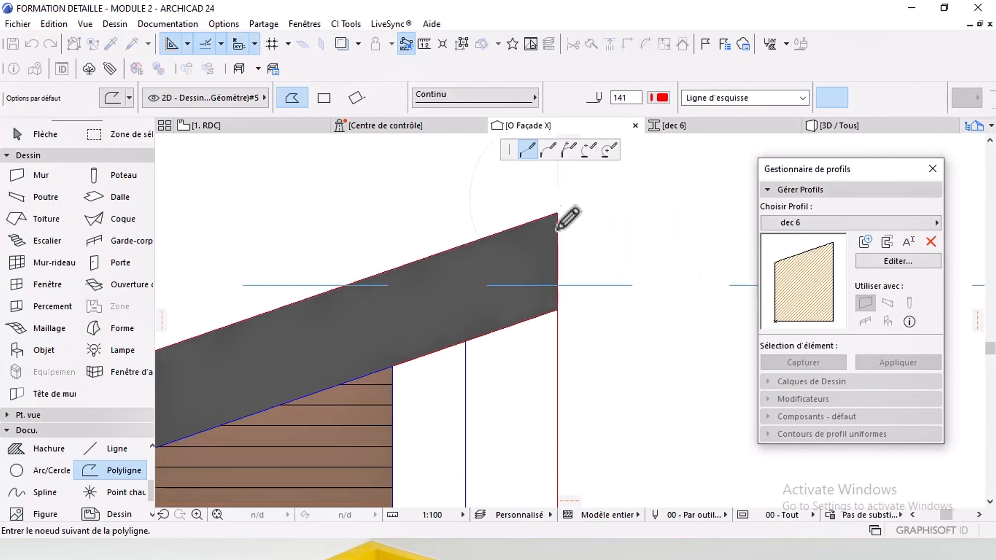
pyautogui.scroll(-5, 553, 230)
pyautogui.moveTo(553, 229); pyautogui.dragTo(762, 196, button='middle')
pyautogui.scroll(3, 310, 371)
pyautogui.moveTo(309, 371)
pyautogui.mouseDown(button='middle')
pyautogui.moveTo(508, 270)
pyautogui.moveTo(526, 246)
pyautogui.mouseUp(button='middle')
pyautogui.scroll(2, 525, 246)
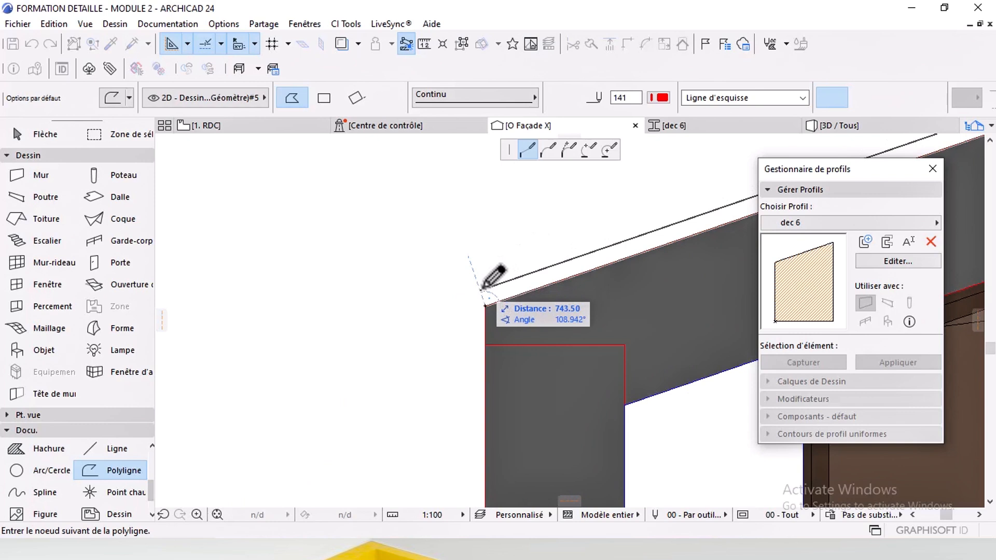
pyautogui.click(486, 306)
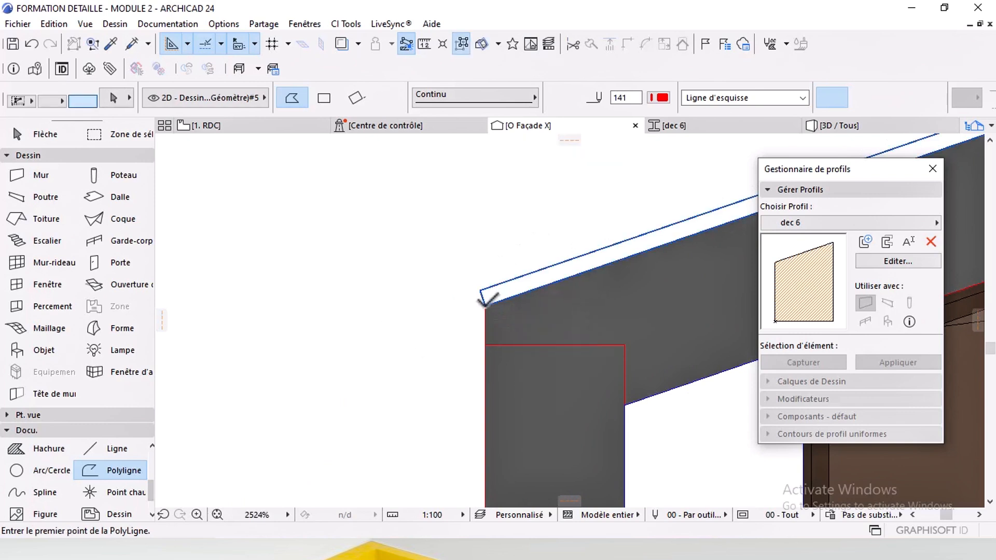
# Step: Select and copy the thin strip polyline above the sloped roof
pyautogui.keyDown('shift'); pyautogui.click(485, 306); pyautogui.keyUp('shift')
pyautogui.scroll(2, 485, 300)
pyautogui.click(472, 278)
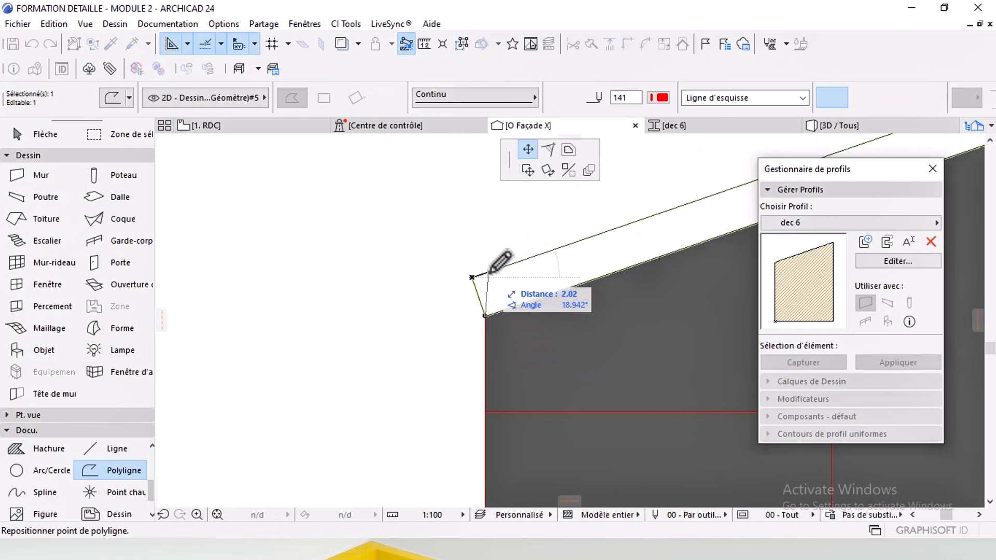
pyautogui.click(472, 278)
pyautogui.scroll(-6, 423, 278)
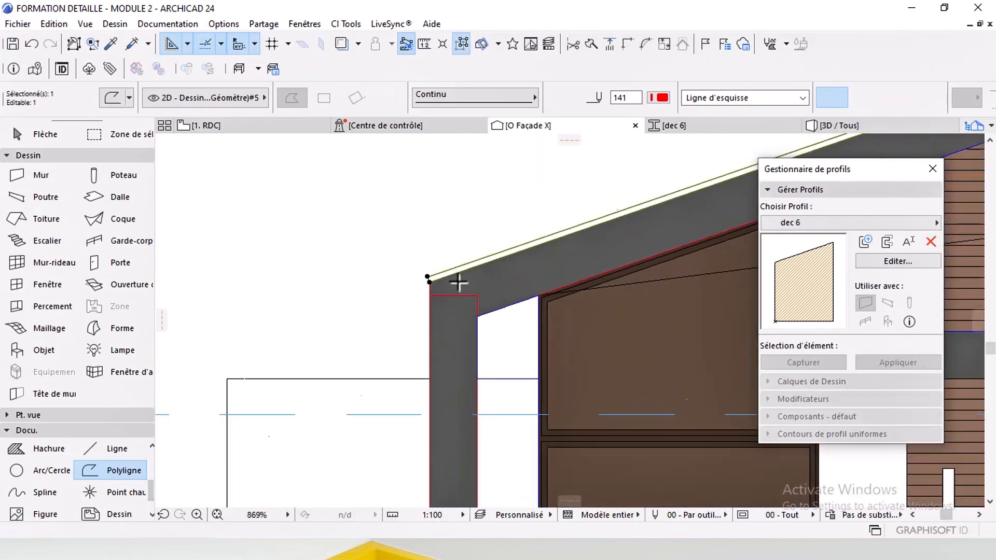
pyautogui.moveTo(582, 234); pyautogui.dragTo(438, 307, button='middle')
pyautogui.scroll(-1, 510, 295)
pyautogui.moveTo(529, 297); pyautogui.dragTo(427, 323, button='middle')
pyautogui.scroll(2, 540, 272)
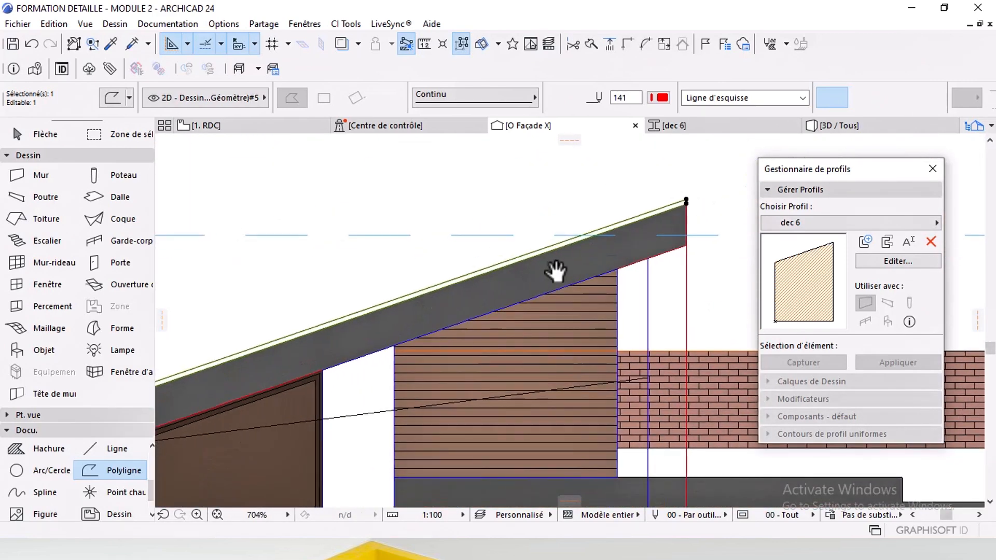
# Step: Start a custom profile (Personnalisé) in the profile manager and paste the copied roof strip outline into it
pyautogui.click(855, 223)
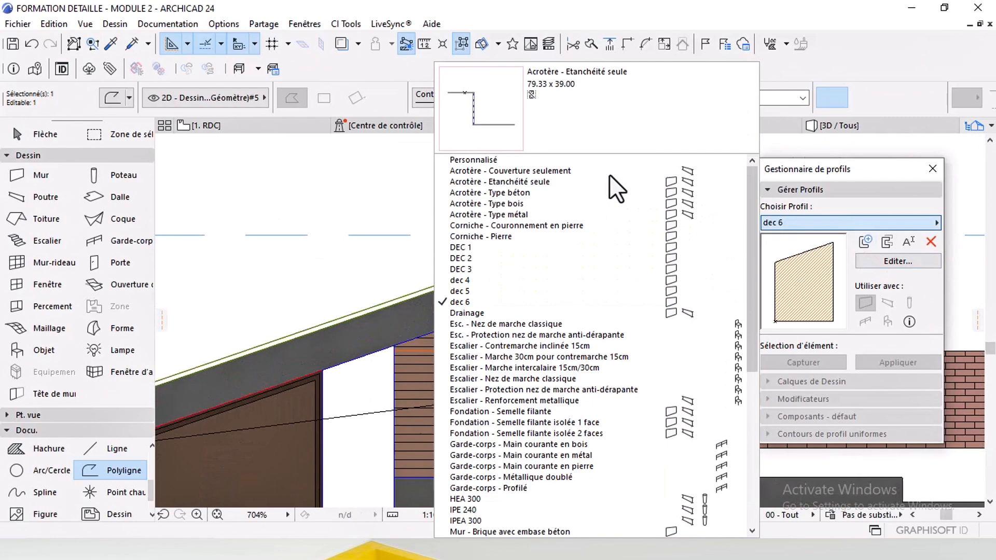
pyautogui.click(590, 163)
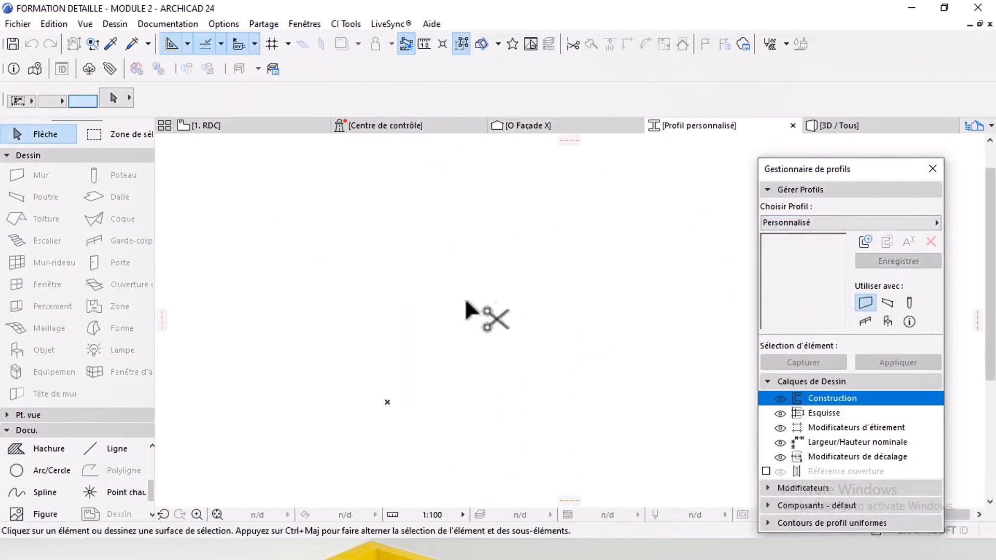
pyautogui.hotkey('ctrl', 'v')
pyautogui.click(584, 294)
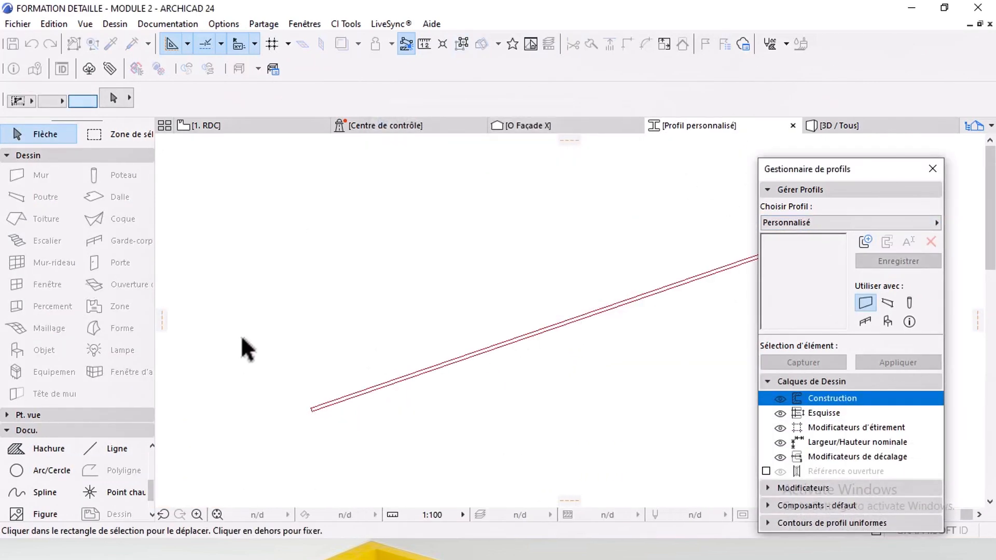
pyautogui.click(256, 424)
pyautogui.scroll(-5, 517, 328)
pyautogui.click(670, 263)
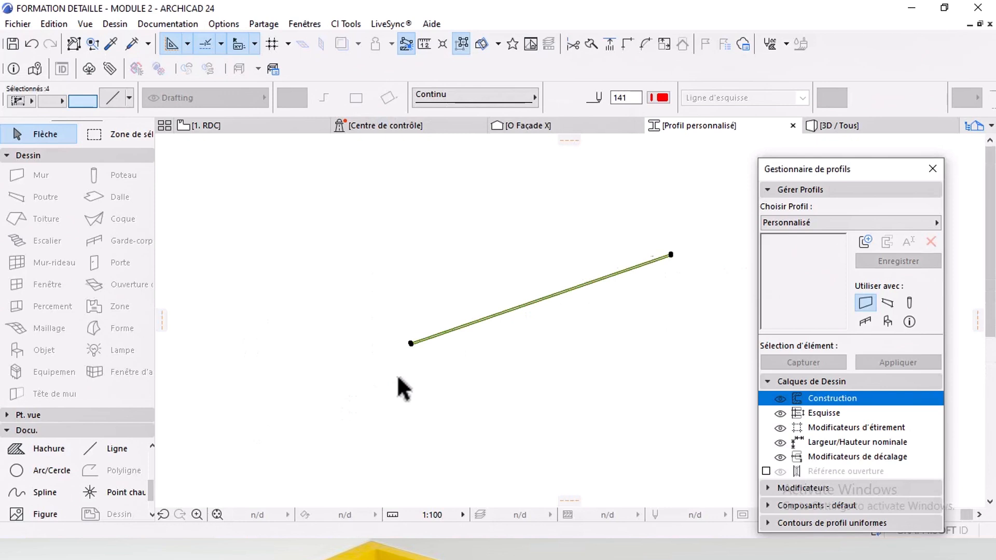
# Step: Move the pasted strip outline so its low corner sits on the profile origin
pyautogui.scroll(3, 410, 363)
pyautogui.click(438, 301)
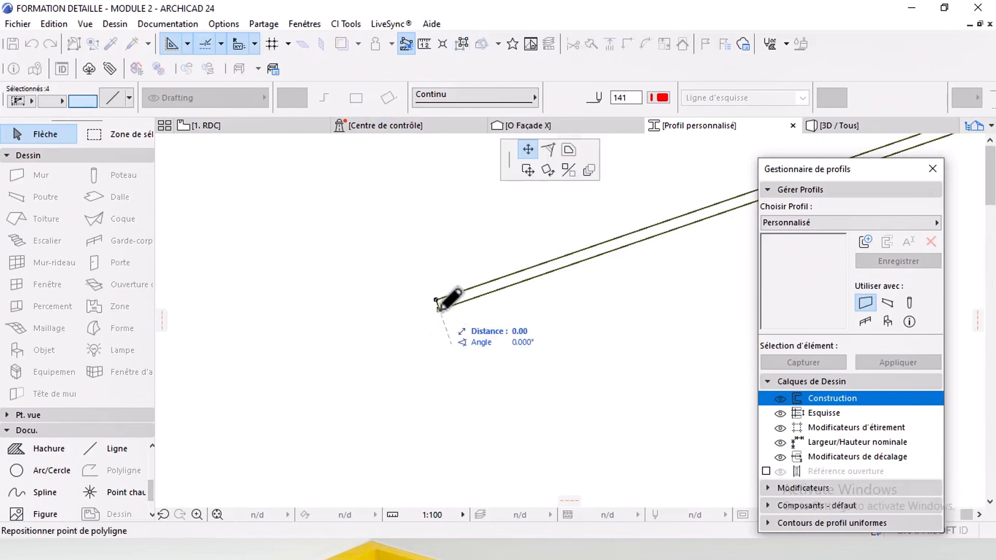
pyautogui.click(528, 171)
pyautogui.scroll(-5, 473, 276)
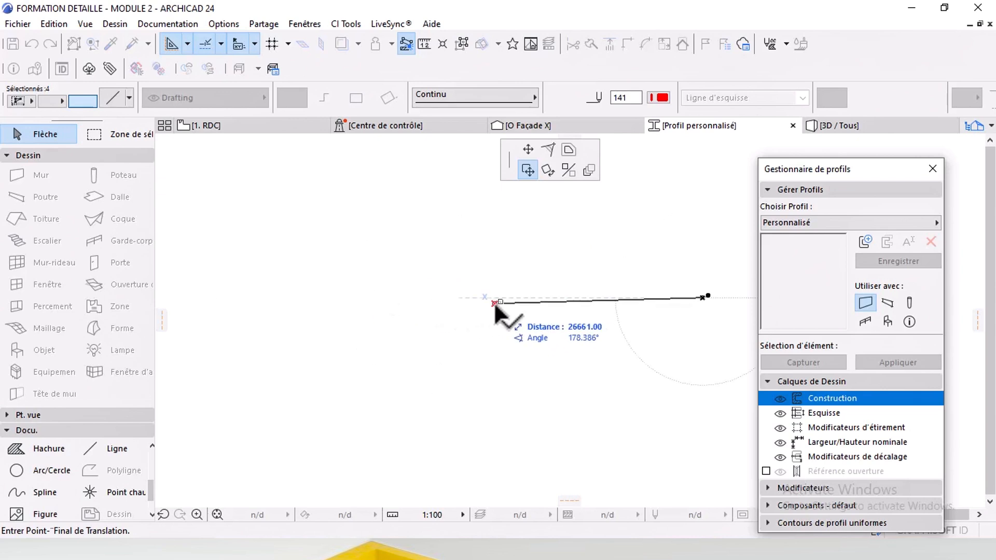
pyautogui.click(494, 301)
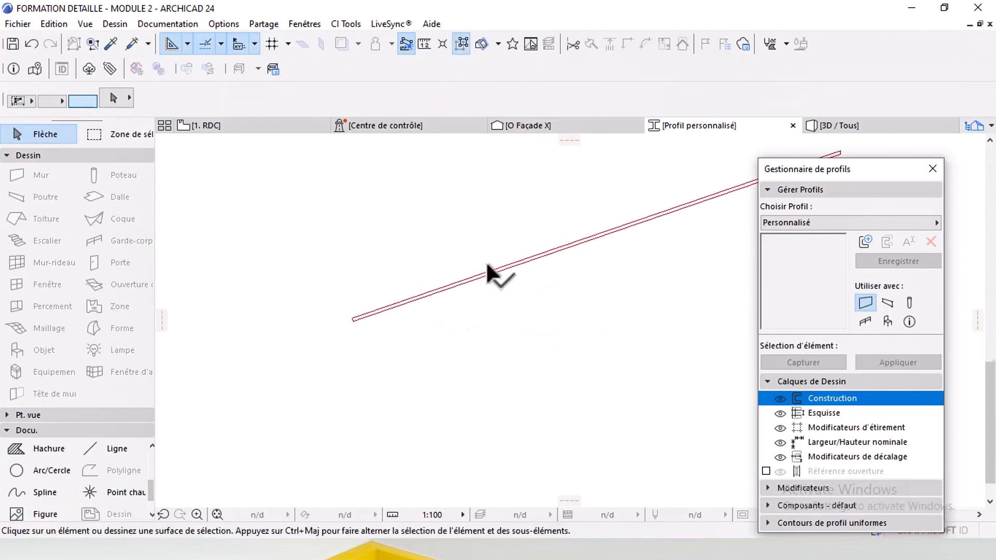
# Step: Fill the strip outline with a Bois - Massif 01 hatch and save the profile as dec 7
pyautogui.click(47, 448)
pyautogui.scroll(4, 344, 362)
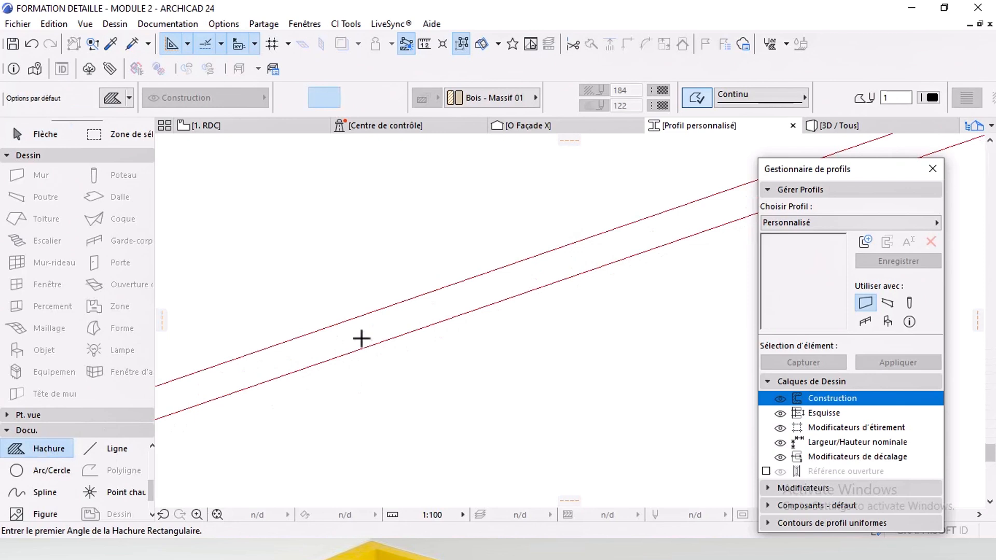
pyautogui.click(890, 263)
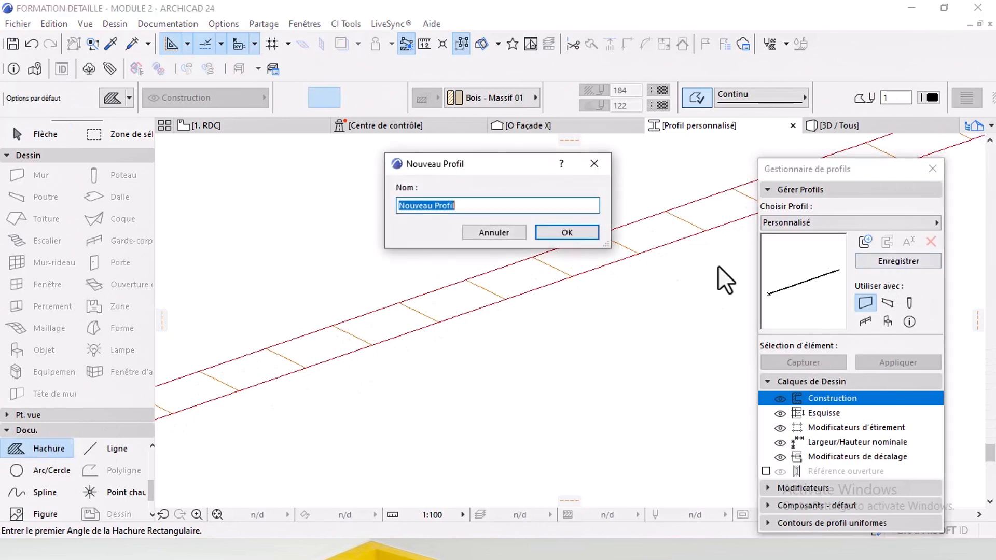
pyautogui.write('dec 7')
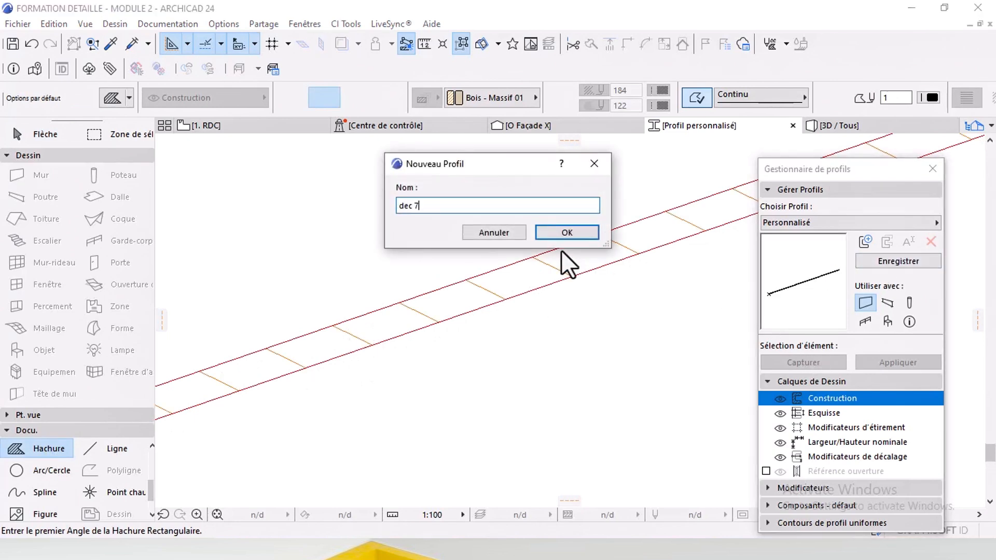
pyautogui.click(555, 234)
# Step: Return to the floor plan and open the 2. ETAGE storey
pyautogui.click(251, 126)
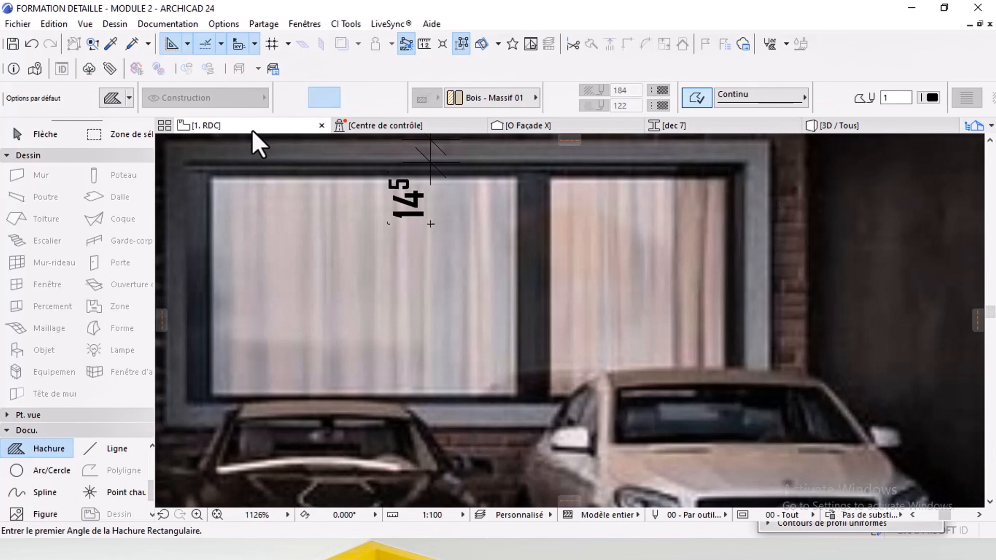
pyautogui.scroll(-5, 425, 233)
pyautogui.scroll(-2, 405, 231)
pyautogui.moveTo(405, 231); pyautogui.dragTo(508, 262, button='middle')
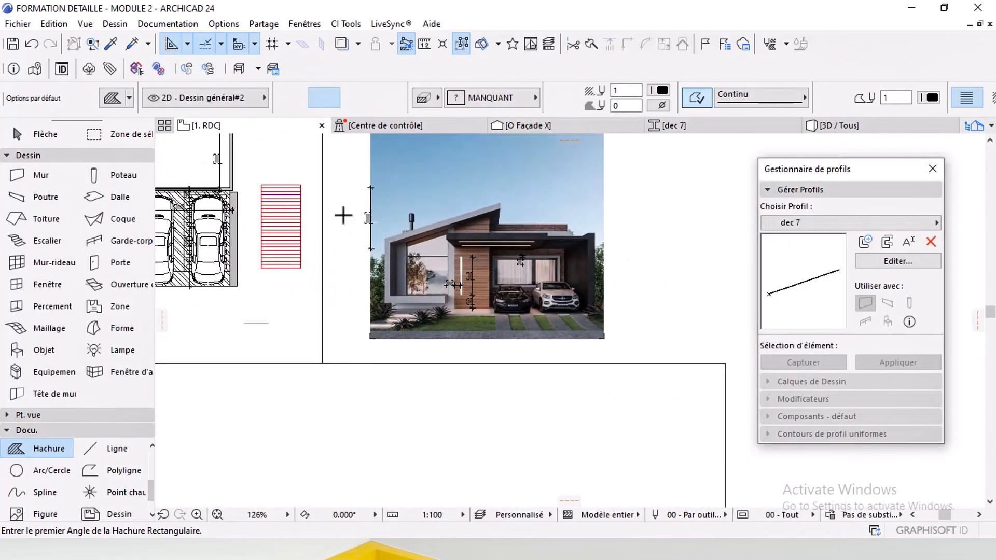
pyautogui.moveTo(343, 215); pyautogui.dragTo(727, 306, button='middle')
pyautogui.rightClick(209, 125)
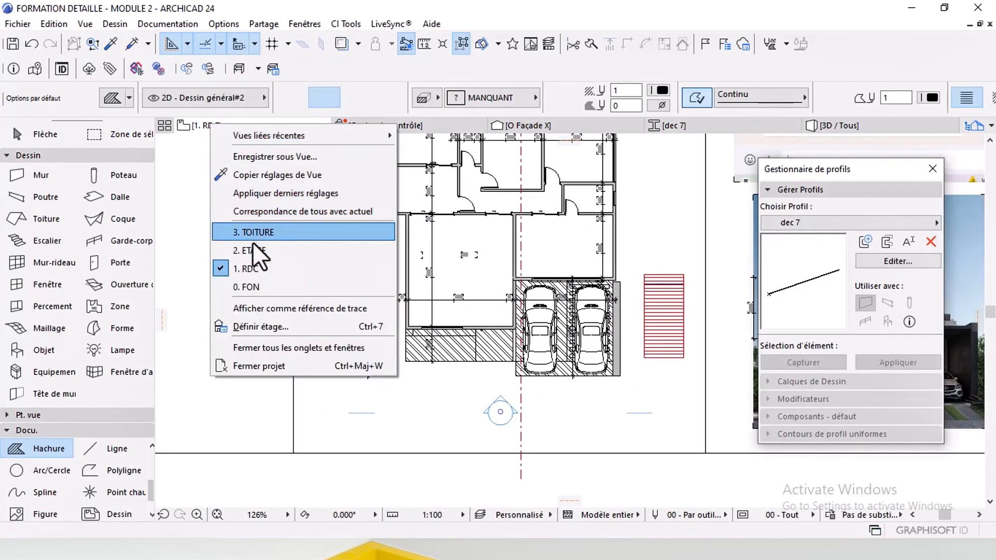
pyautogui.click(263, 250)
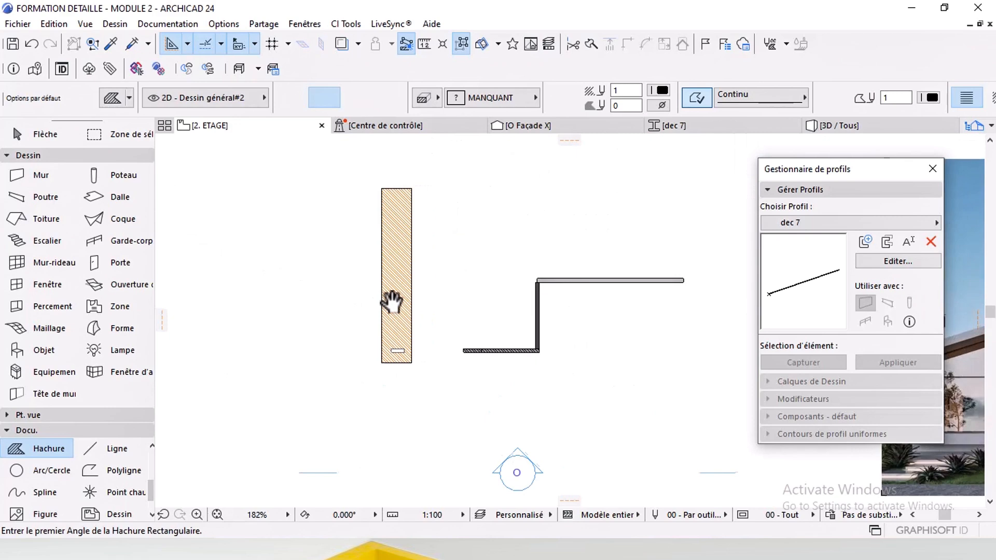
# Step: Set the default wall to a complex profile using dec 7
pyautogui.doubleClick(48, 181)
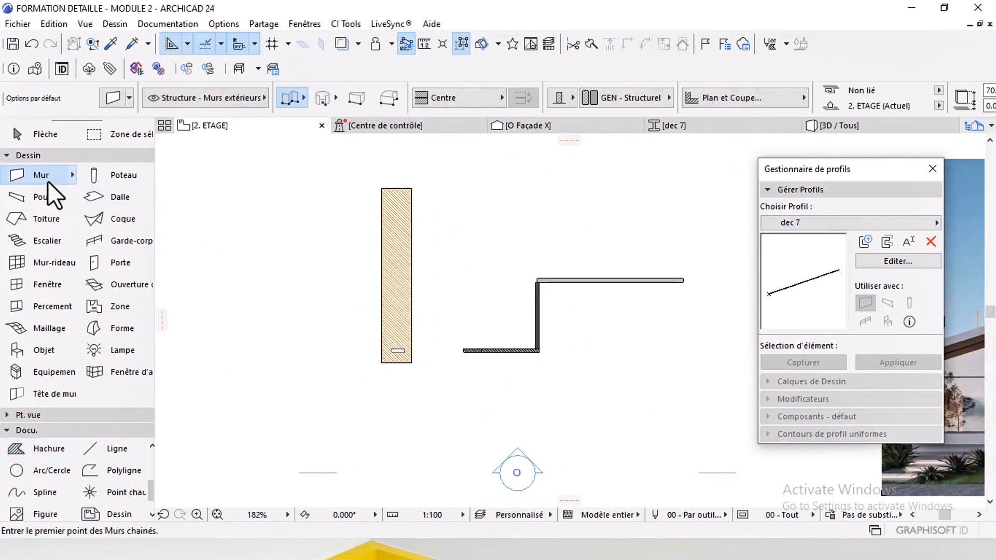
pyautogui.click(226, 66)
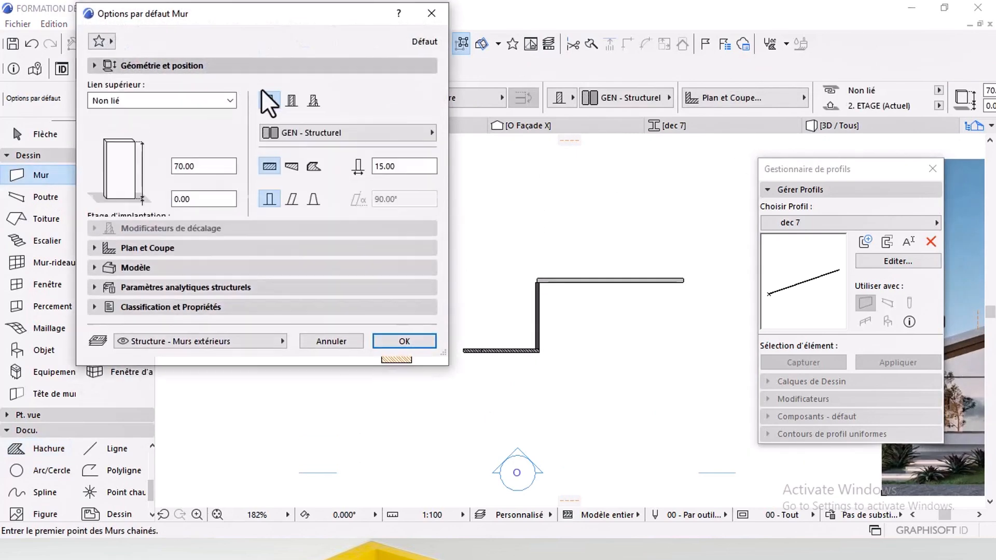
pyautogui.click(319, 130)
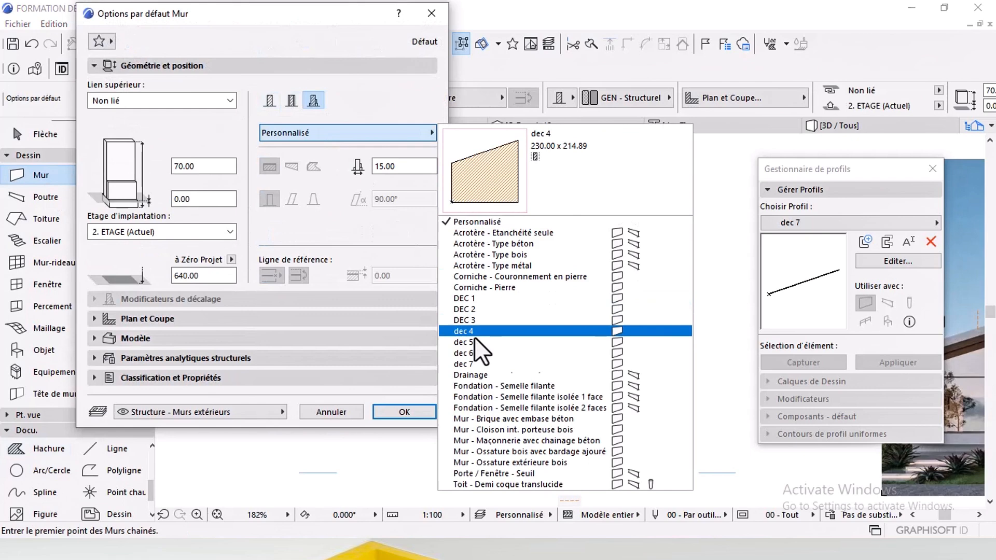
pyautogui.click(475, 366)
# Step: Override the default wall's surfaces with Toit - Bardeau asphalte and accept the wall settings
pyautogui.click(201, 336)
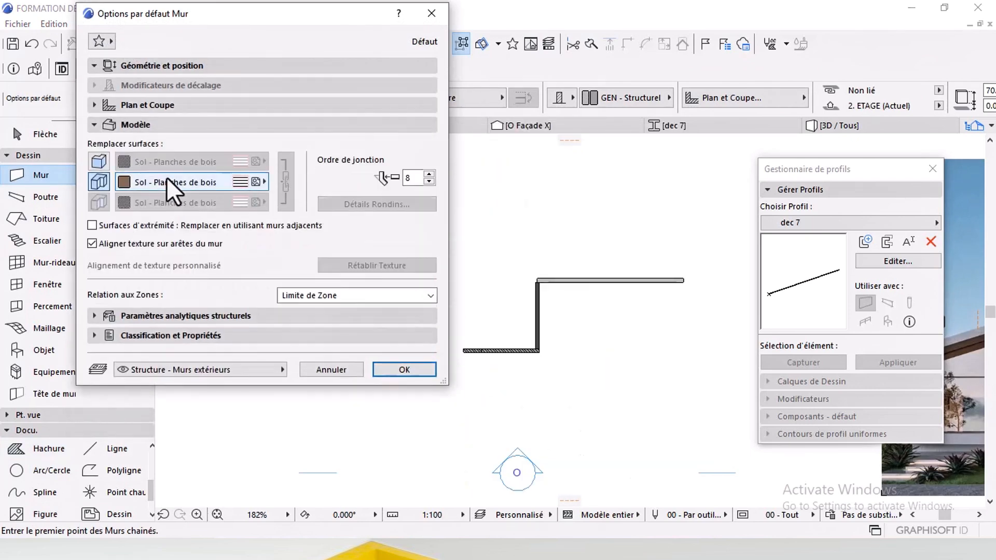
pyautogui.click(99, 162)
pyautogui.click(182, 161)
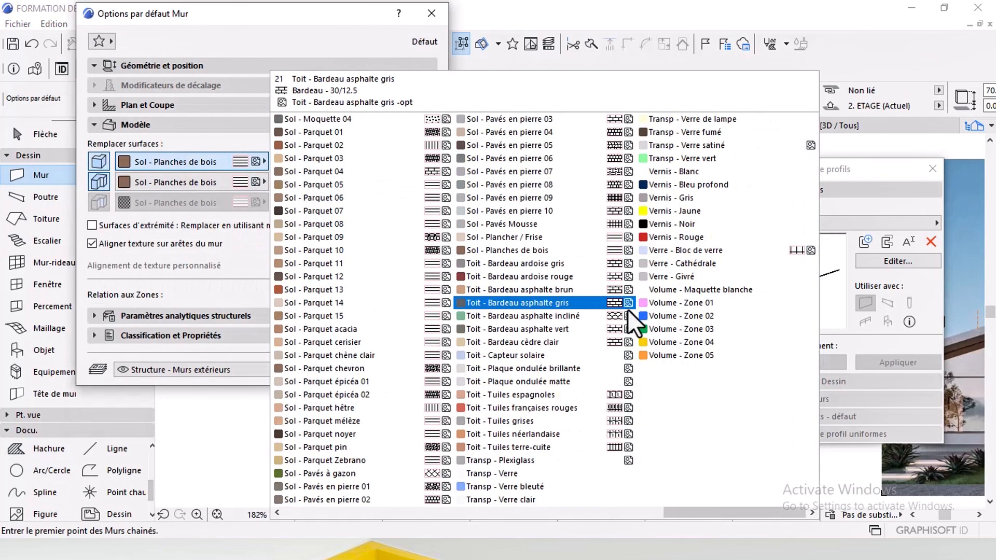
pyautogui.click(555, 329)
pyautogui.click(395, 370)
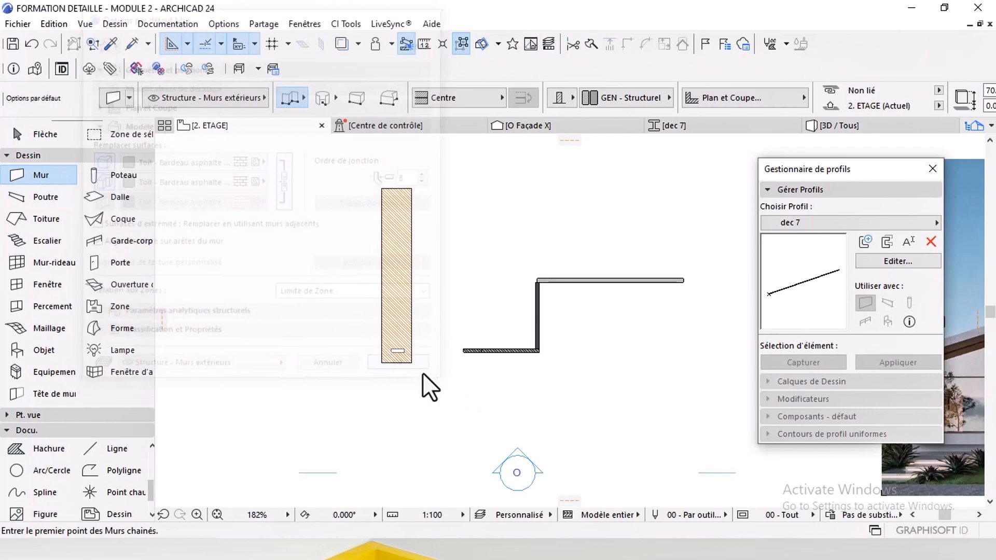
# Step: Draw a dec 7 wall along the full left edge of the hatched rectangle in the 2. ETAGE plan
pyautogui.scroll(1, 384, 361)
pyautogui.scroll(-3, 383, 247)
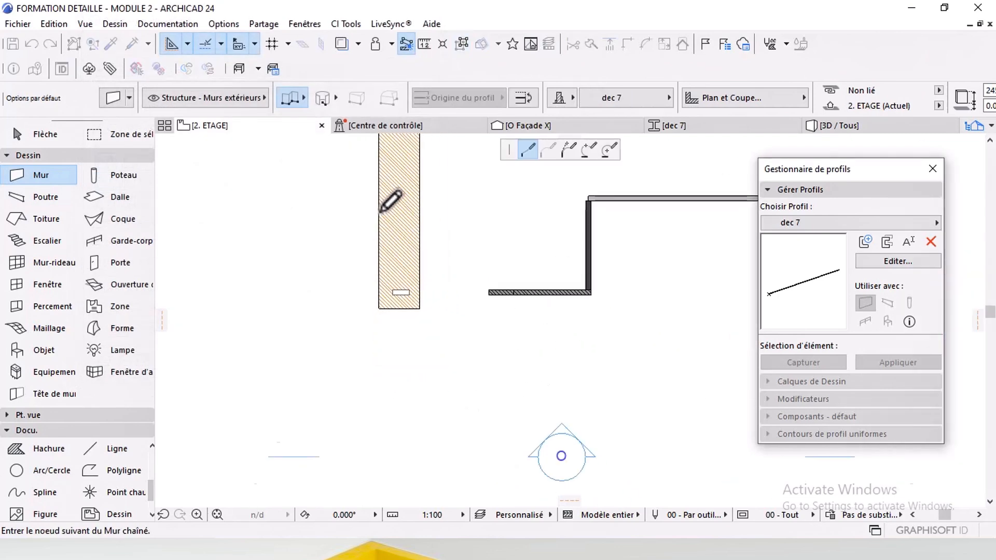
pyautogui.moveTo(381, 210); pyautogui.dragTo(383, 321, button='middle')
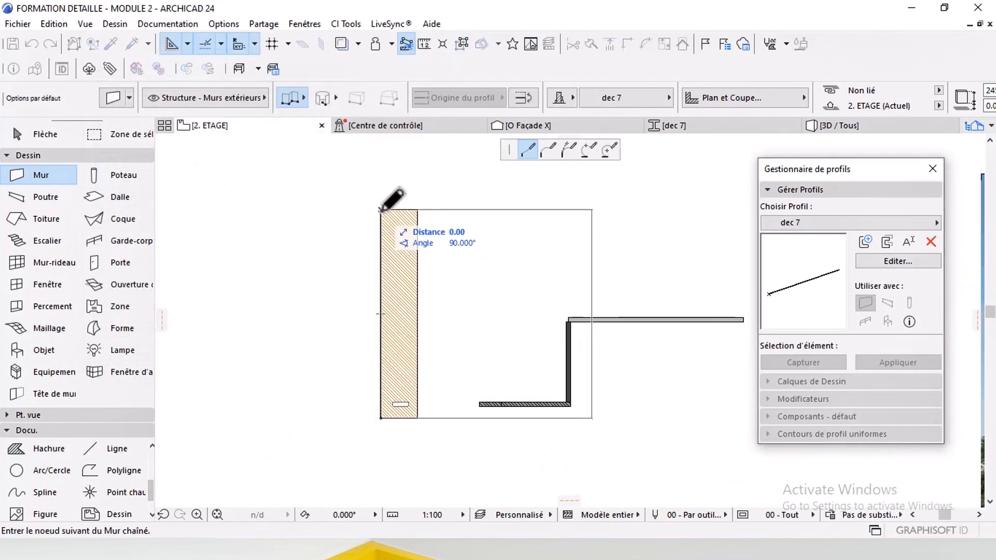
pyautogui.doubleClick(380, 210)
# Step: In the 3D view, move the dec 7 strip by its high front corner up onto the top corner of the sloped roof
pyautogui.click(819, 129)
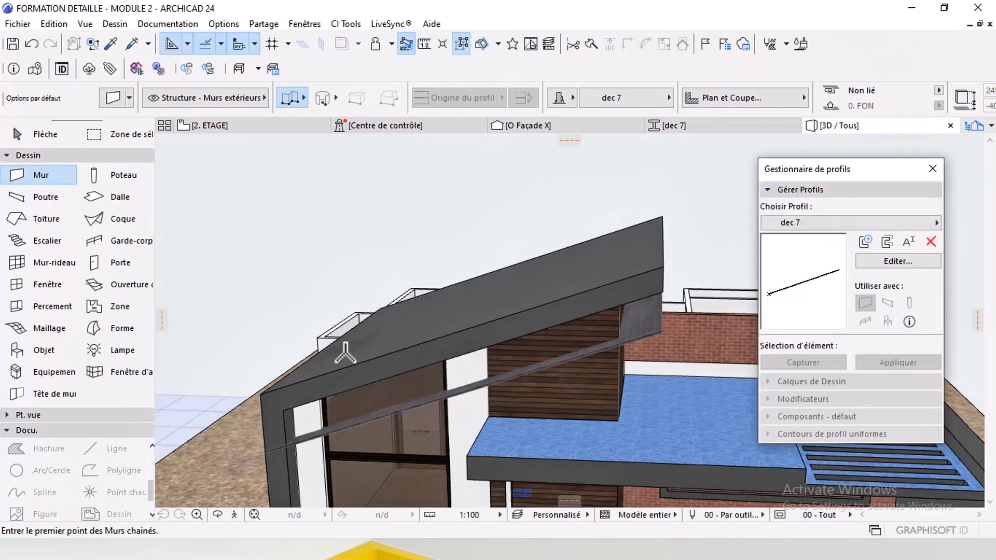
pyautogui.click(36, 132)
pyautogui.moveTo(643, 257); pyautogui.dragTo(334, 265, button='middle')
pyautogui.scroll(5, 480, 277)
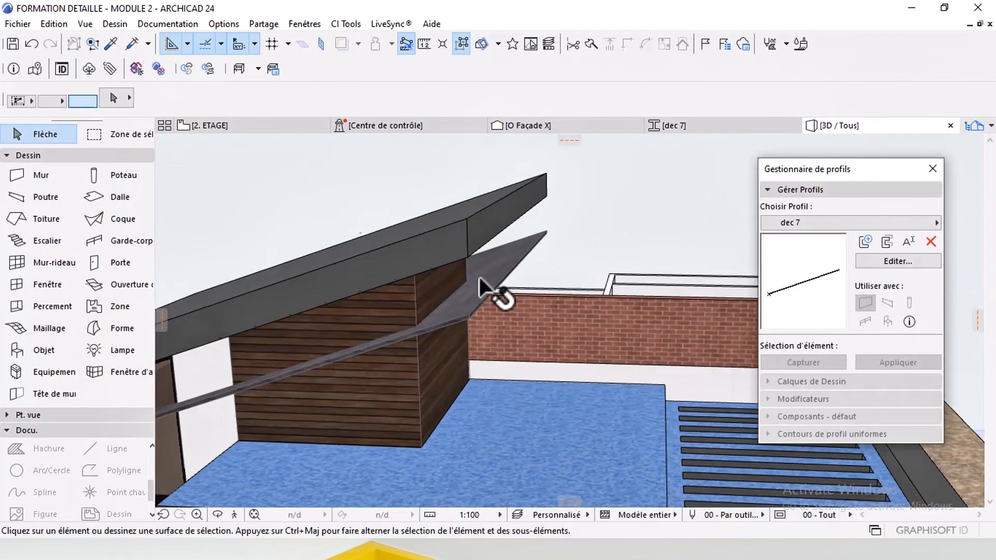
pyautogui.click(465, 328)
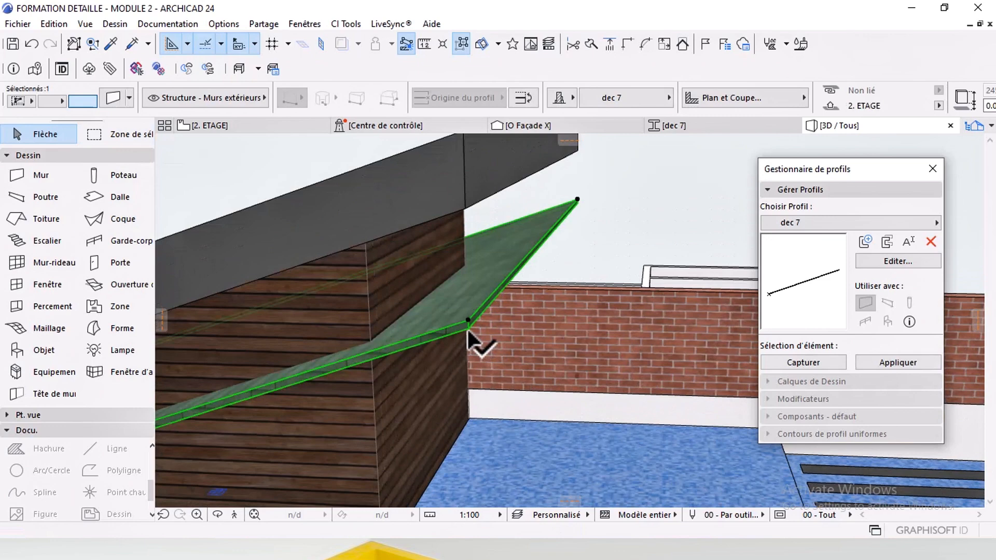
pyautogui.click(467, 324)
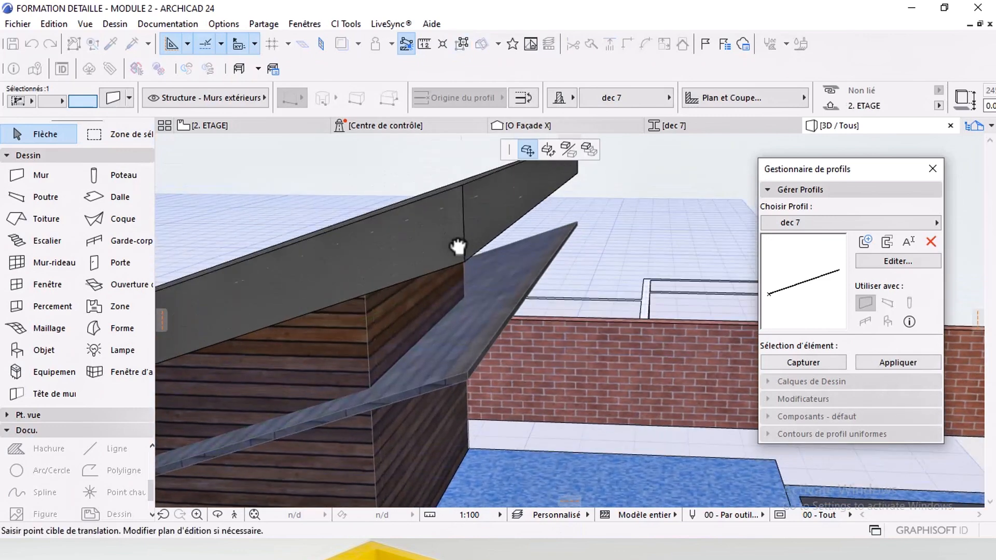
pyautogui.click(468, 197)
# Step: Select the ground-floor side wall beneath the low side of the sloped roof and copy it in the 1. RDC plan
pyautogui.keyDown('shift'); pyautogui.moveTo(500, 248); pyautogui.dragTo(369, 236, button='middle'); pyautogui.keyUp('shift')
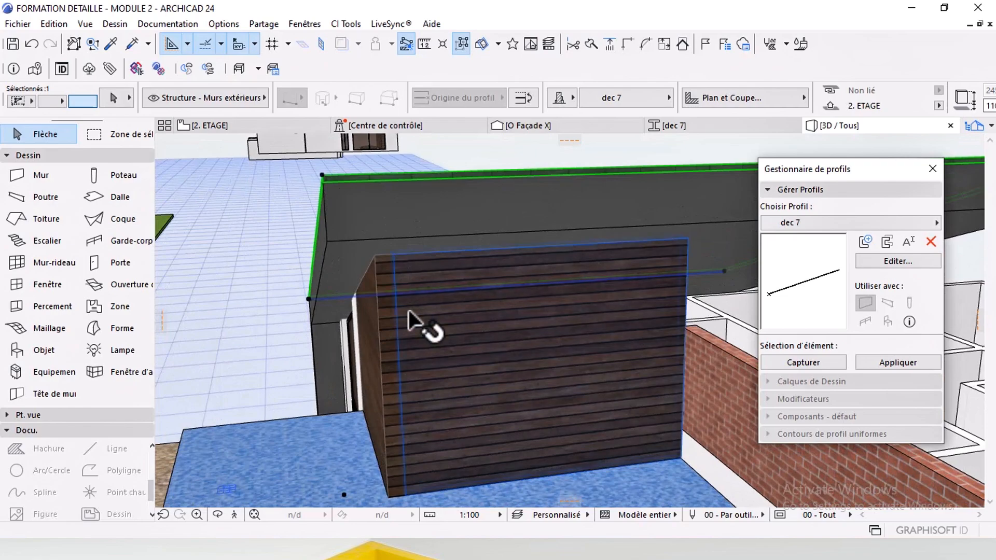
pyautogui.keyDown('shift'); pyautogui.moveTo(409, 311); pyautogui.dragTo(451, 293, button='middle'); pyautogui.keyUp('shift')
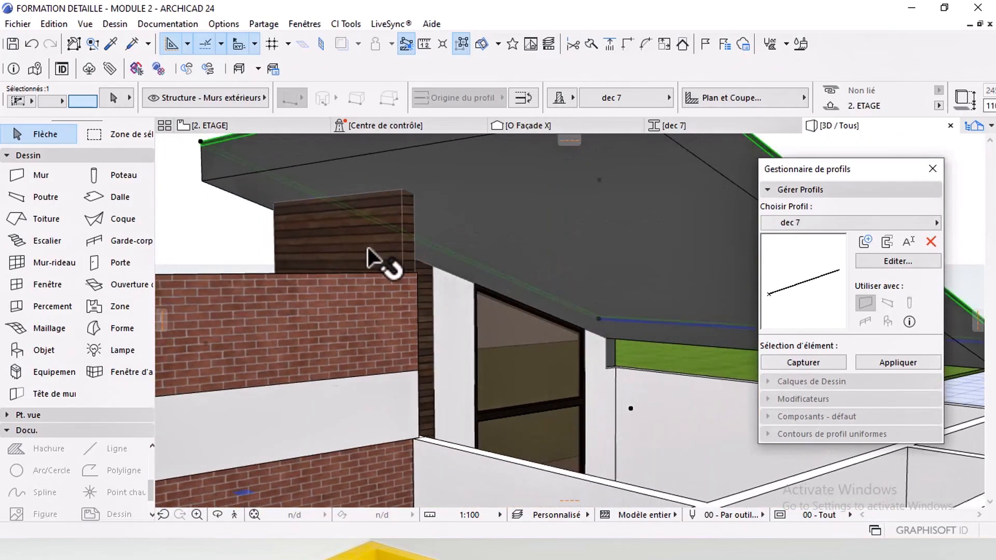
pyautogui.keyDown('shift'); pyautogui.moveTo(369, 249); pyautogui.dragTo(627, 240, button='middle'); pyautogui.keyUp('shift')
pyautogui.keyDown('shift'); pyautogui.moveTo(628, 168); pyautogui.dragTo(510, 253, button='middle'); pyautogui.keyUp('shift')
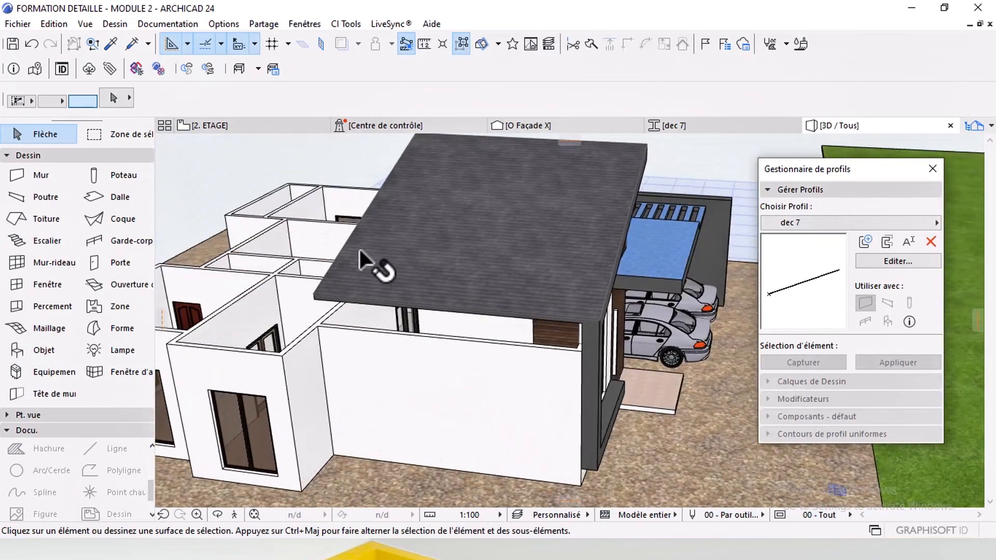
pyautogui.keyDown('shift'); pyautogui.moveTo(361, 252); pyautogui.dragTo(565, 344, button='middle'); pyautogui.keyUp('shift')
pyautogui.click(482, 289)
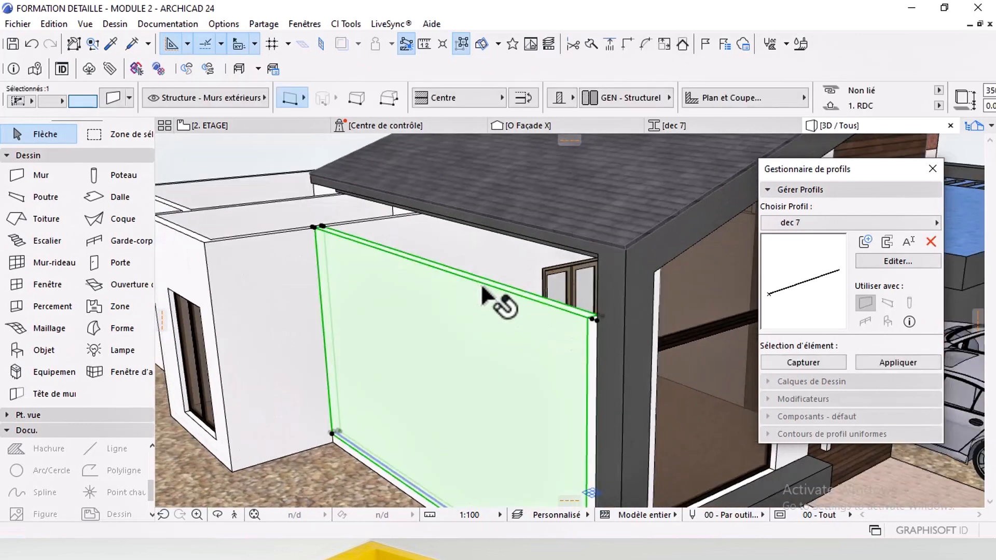
pyautogui.rightClick(244, 125)
pyautogui.click(282, 210)
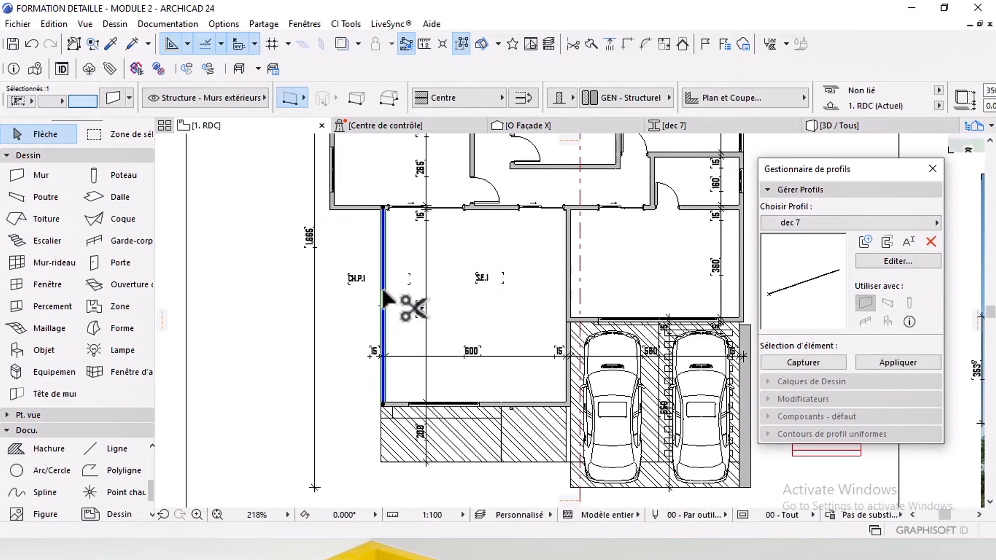
# Step: Paste the copied side wall at its original position on the 2. ETAGE storey
pyautogui.rightClick(204, 130)
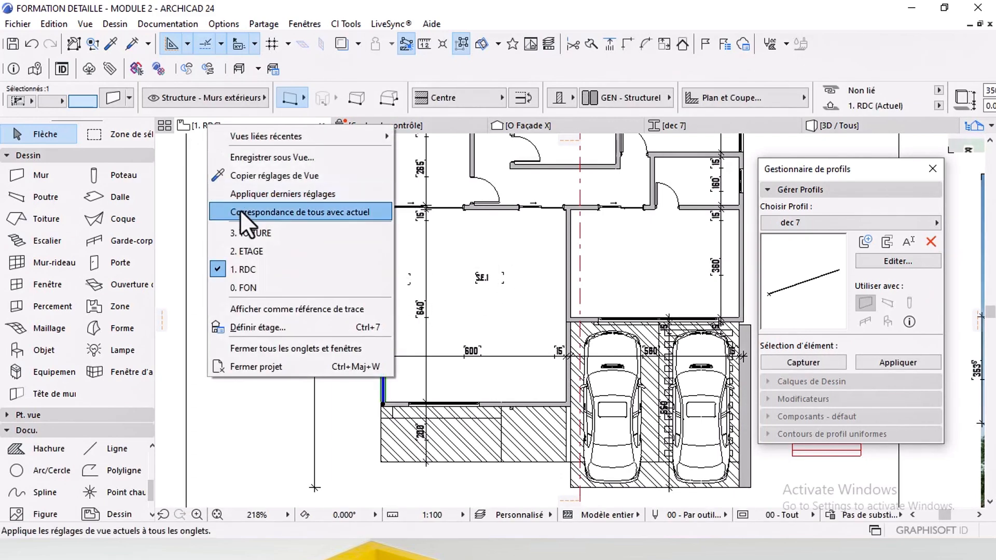
pyautogui.click(251, 254)
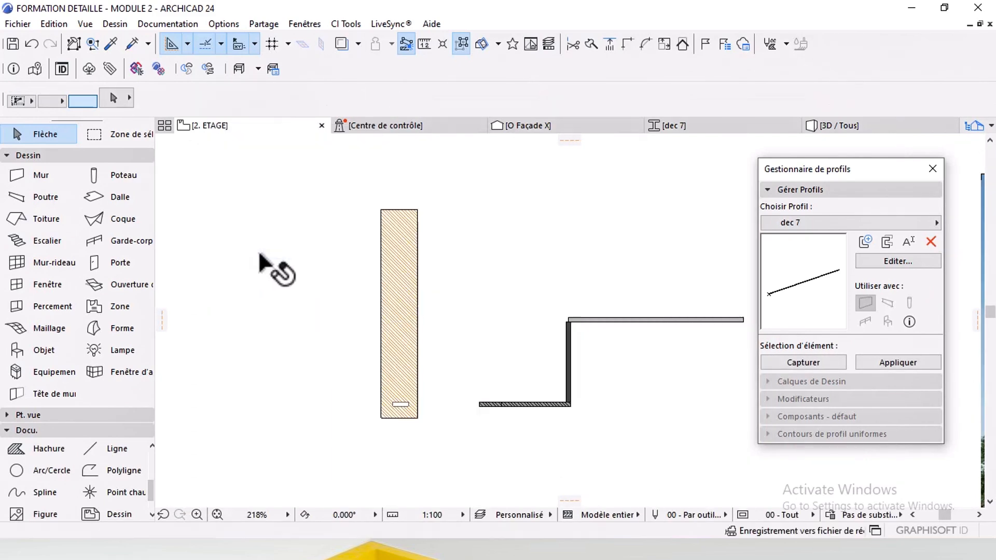
pyautogui.click(432, 314)
# Step: In the 3D view, select the pasted upper-storey side wall and set its surface finishes to Brique - Appareil courant
pyautogui.click(828, 127)
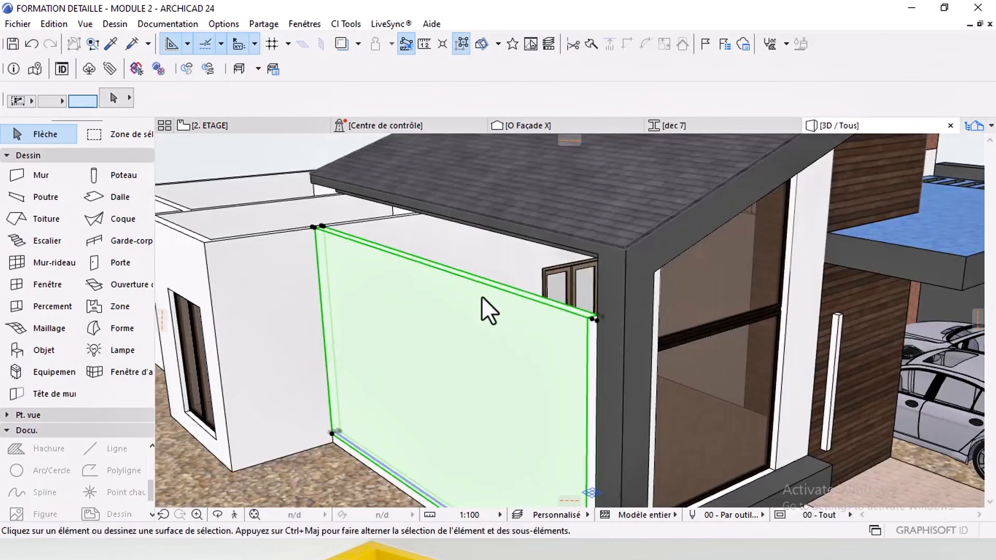
pyautogui.scroll(-8, 453, 262)
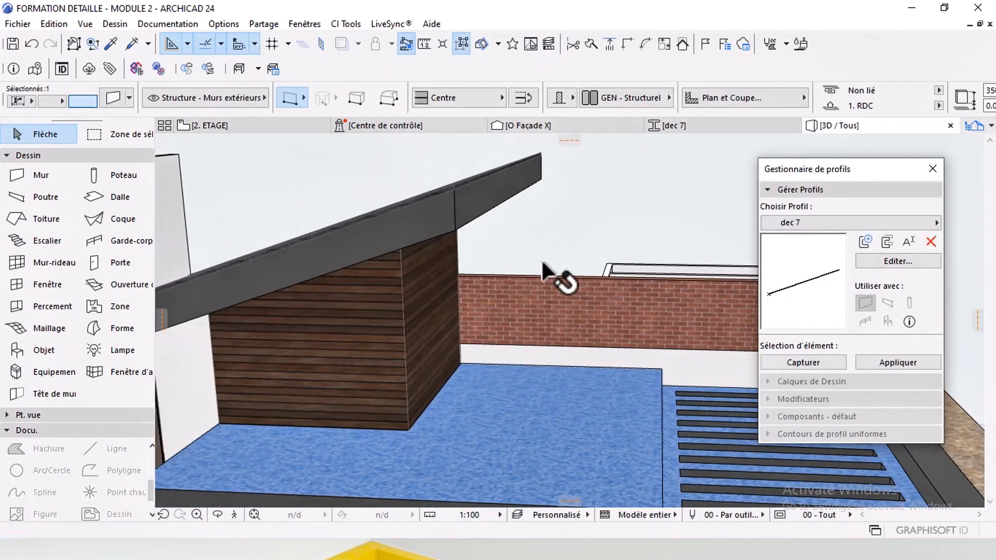
pyautogui.moveTo(437, 289); pyautogui.dragTo(412, 334, button='middle')
pyautogui.click(403, 292)
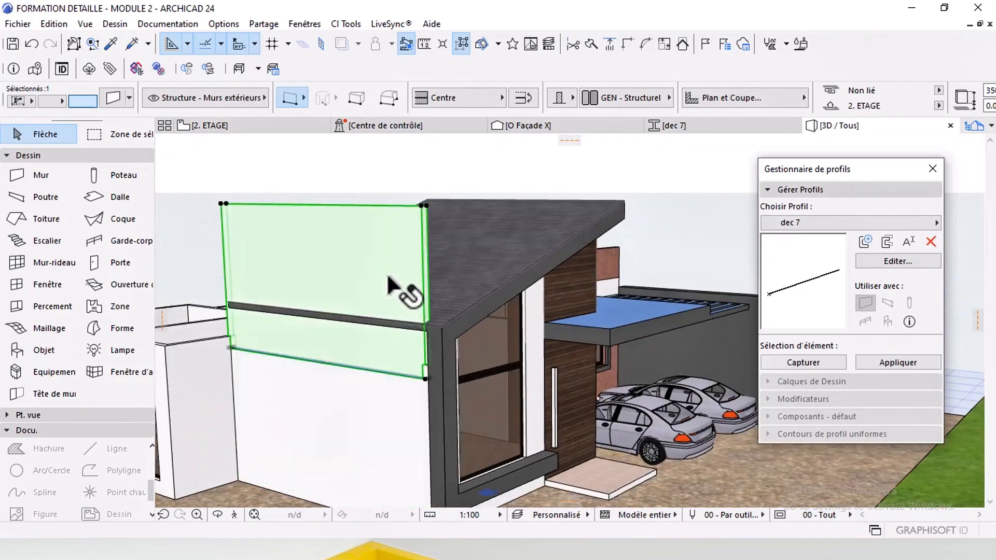
pyautogui.doubleClick(390, 282)
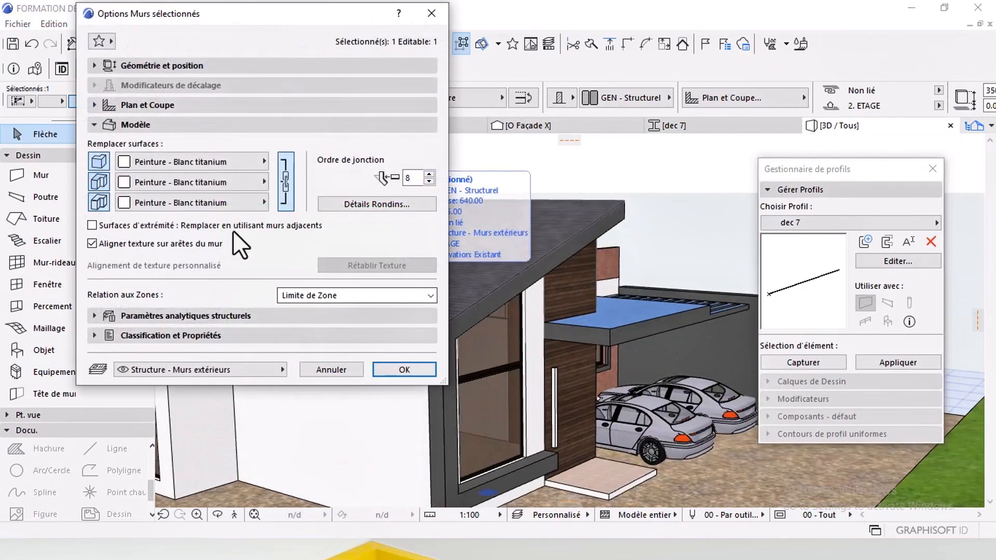
pyautogui.click(227, 188)
pyautogui.scroll(3, 593, 369)
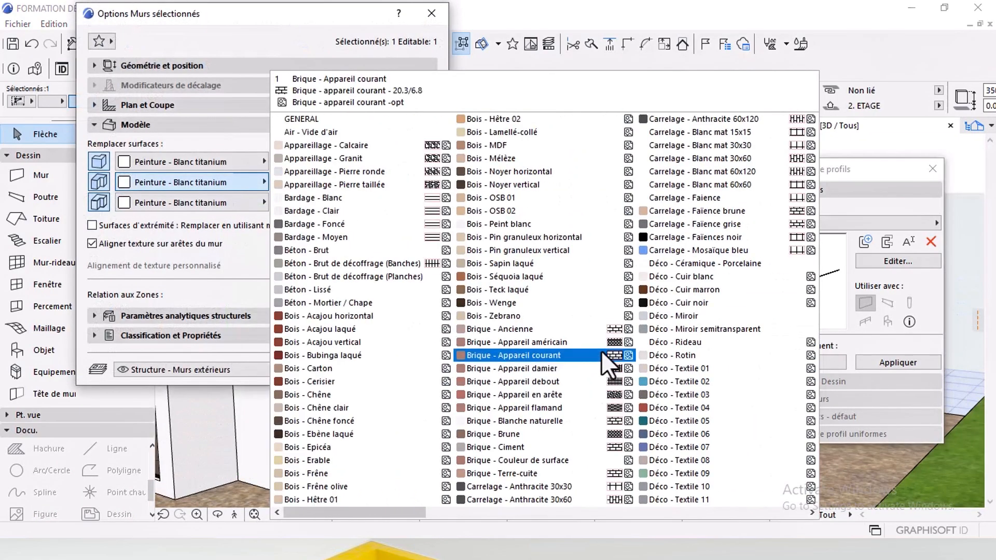
pyautogui.click(566, 348)
pyautogui.click(254, 203)
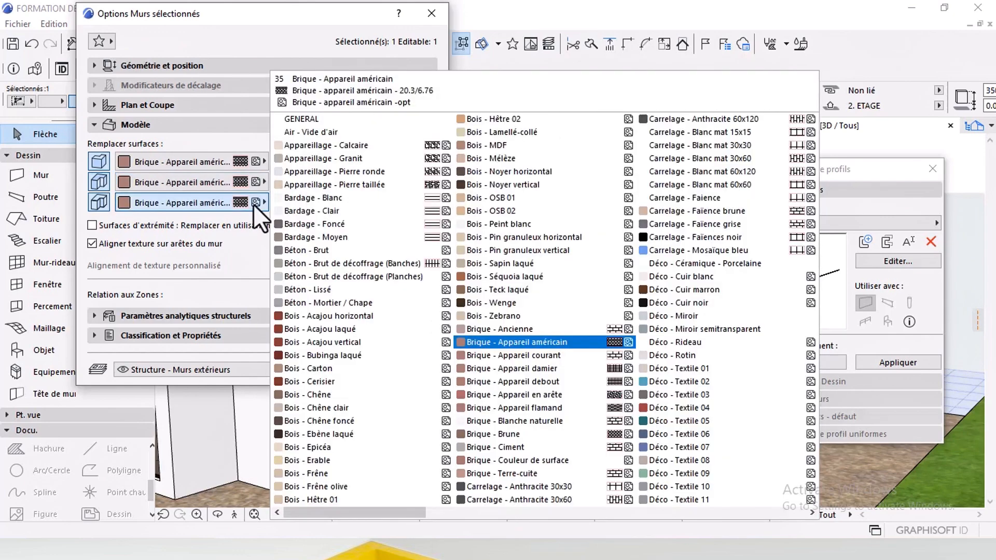
pyautogui.click(586, 356)
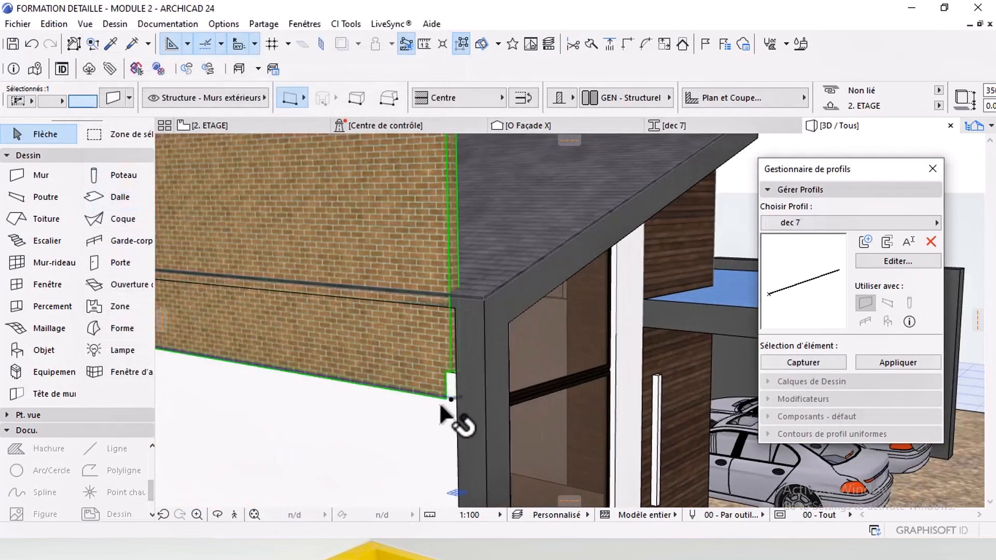
# Step: Raise the brick wall's base to about 30 and lower its top to the roof's low edge, making it about 70 high
pyautogui.click(553, 151)
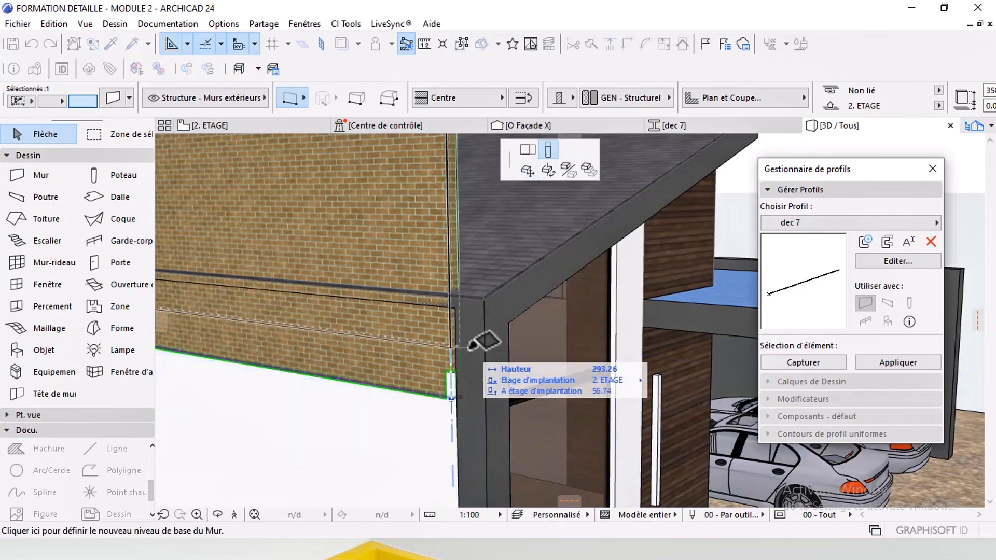
pyautogui.click(467, 358)
pyautogui.keyDown('shift'); pyautogui.moveTo(467, 358); pyautogui.dragTo(501, 197, button='middle'); pyautogui.keyUp('shift')
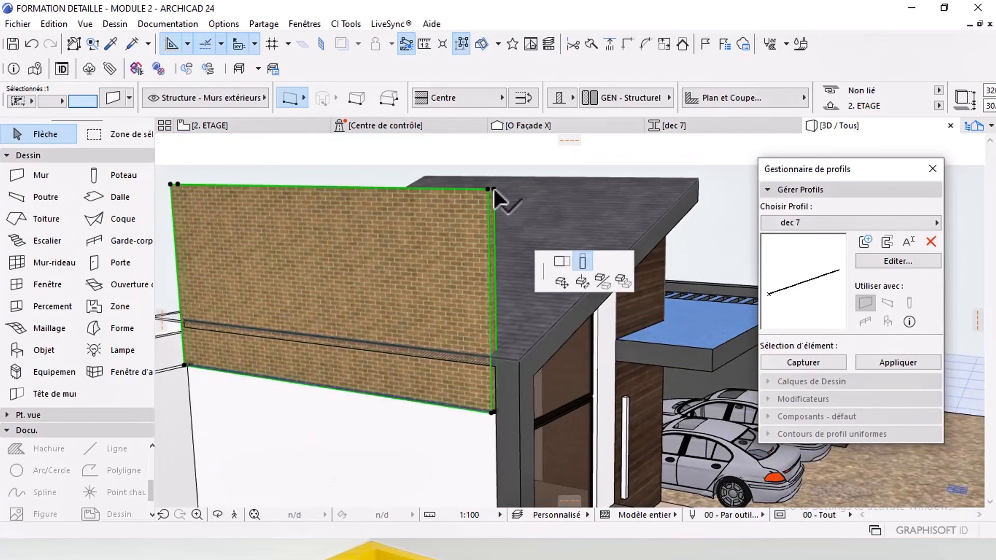
pyautogui.scroll(4, 487, 353)
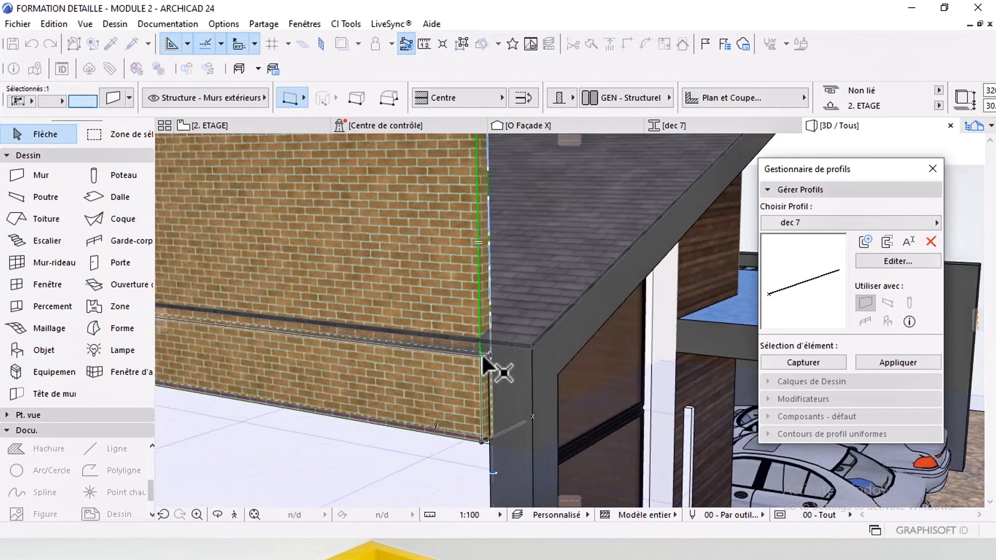
pyautogui.keyDown('shift'); pyautogui.moveTo(485, 363); pyautogui.dragTo(537, 358, button='middle'); pyautogui.keyUp('shift')
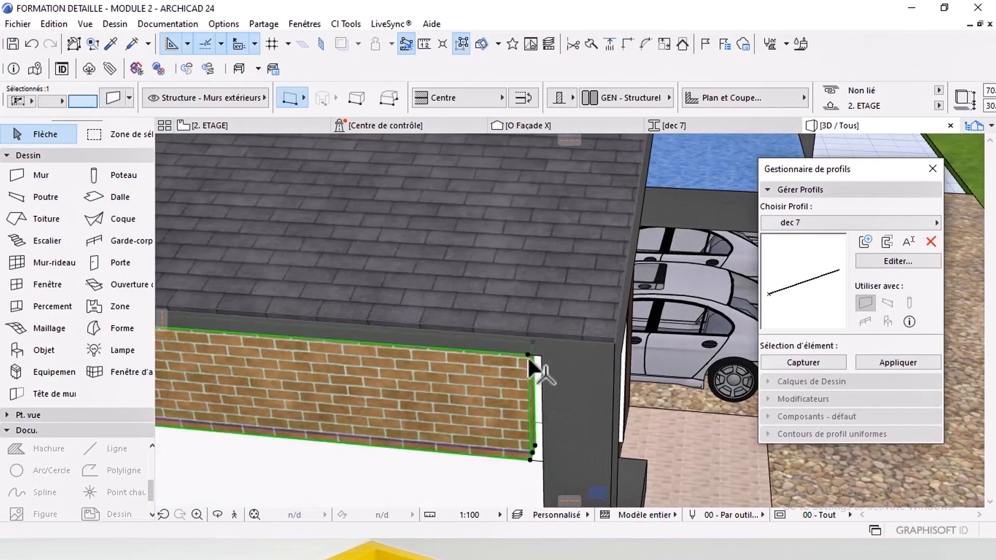
# Step: Stretch the brick wall's front end to meet the dark facade frame
pyautogui.click(528, 355)
pyautogui.click(526, 151)
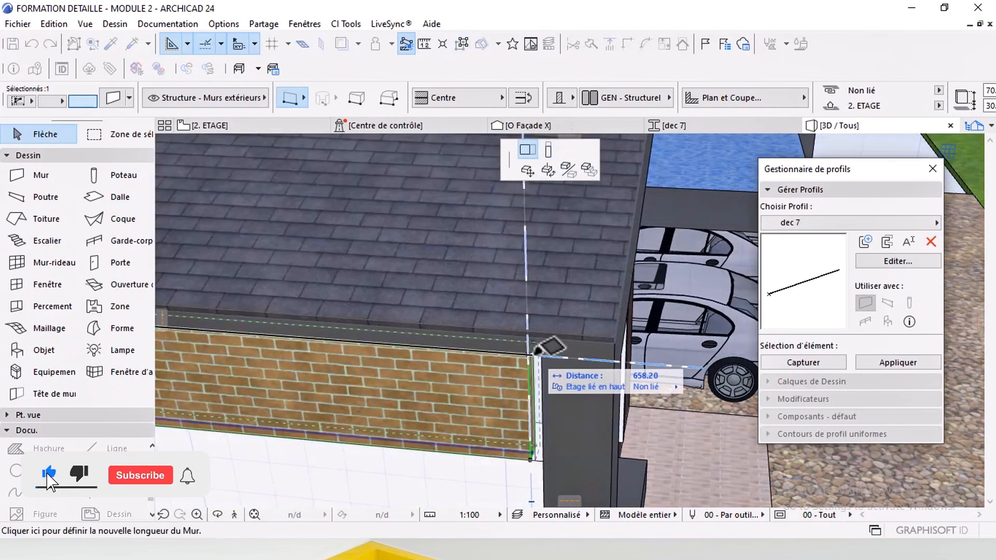
pyautogui.click(542, 356)
# Step: Shorten the brick wall's rear end so it lines up with the roof edge and the corner of the white wall below
pyautogui.scroll(-2, 542, 354)
pyautogui.moveTo(438, 347); pyautogui.dragTo(650, 285, button='middle')
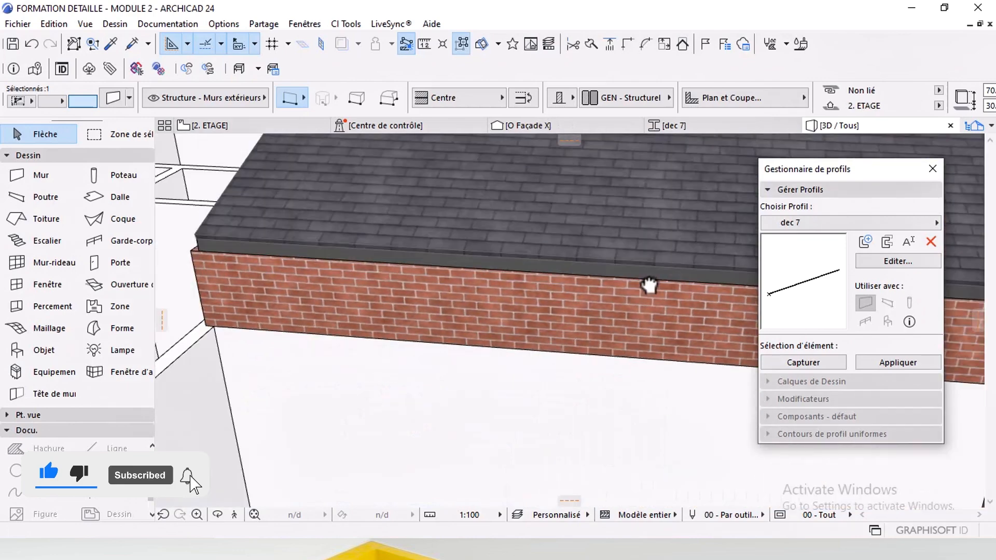
pyautogui.moveTo(317, 306); pyautogui.dragTo(514, 289, button='middle')
pyautogui.scroll(3, 336, 393)
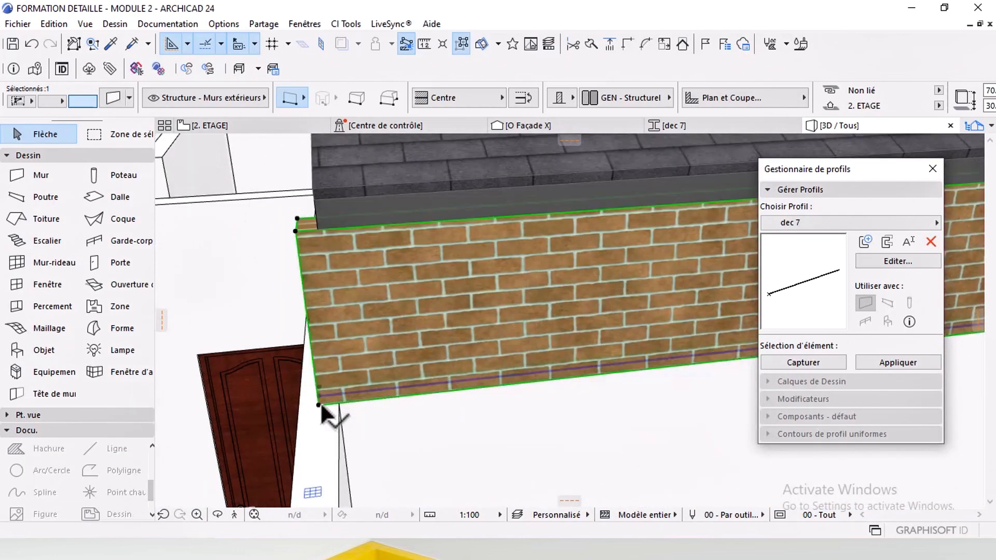
pyautogui.click(340, 405)
pyautogui.scroll(-2, 408, 314)
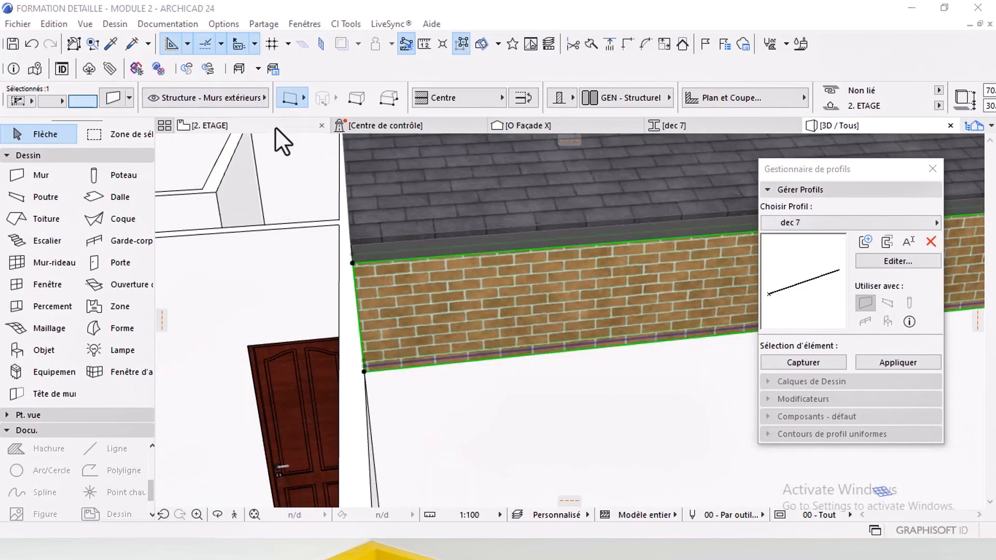
# Step: Deselect the wall and examine the whole house from the rear, the brick wall side and the front facade
pyautogui.scroll(-5, 406, 344)
pyautogui.keyDown('shift'); pyautogui.moveTo(564, 348); pyautogui.dragTo(371, 306, button='middle'); pyautogui.keyUp('shift')
pyautogui.click(573, 226)
pyautogui.scroll(-5, 593, 228)
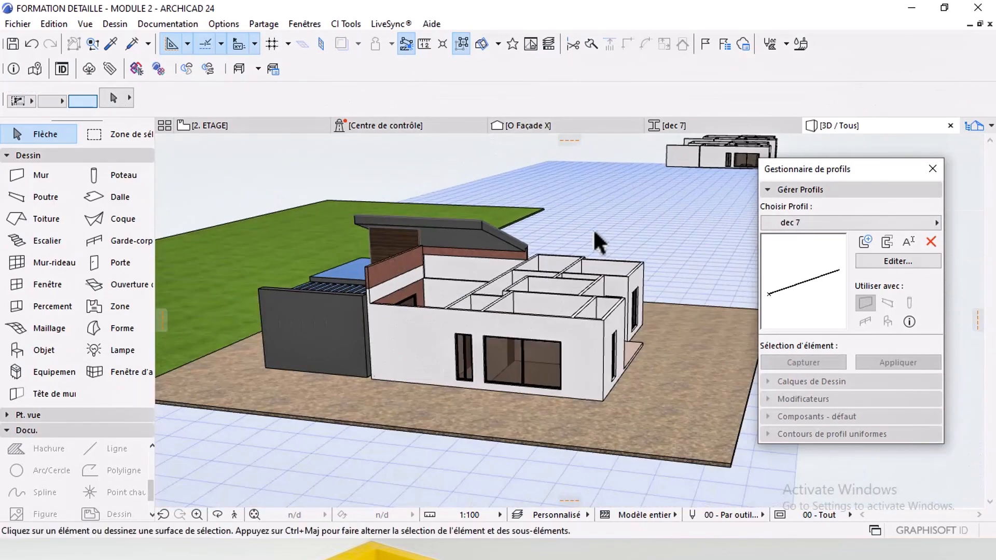
pyautogui.moveTo(593, 228); pyautogui.dragTo(578, 278, button='middle')
pyautogui.scroll(-2, 564, 258)
pyautogui.scroll(10, 571, 311)
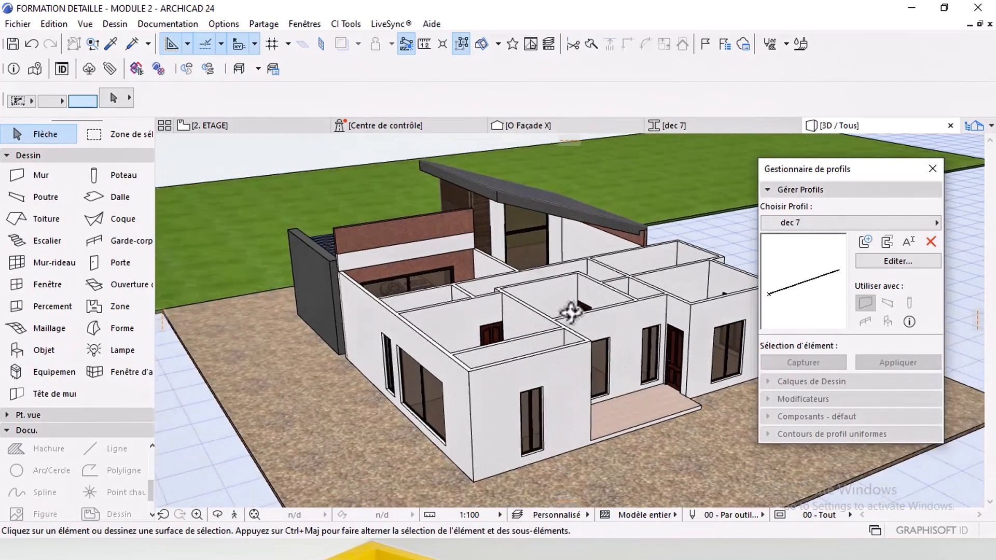
pyautogui.keyDown('shift'); pyautogui.moveTo(571, 312); pyautogui.dragTo(429, 315, button='middle'); pyautogui.keyUp('shift')
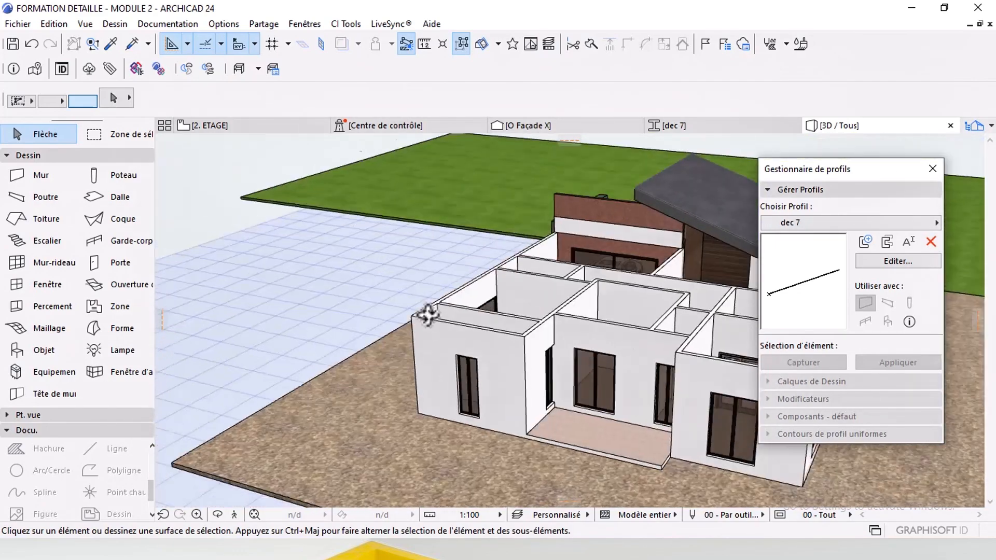
pyautogui.moveTo(604, 314); pyautogui.dragTo(442, 307, button='middle')
pyautogui.keyDown('shift'); pyautogui.moveTo(588, 330); pyautogui.dragTo(438, 316, button='middle'); pyautogui.keyUp('shift')
pyautogui.moveTo(574, 314)
pyautogui.keyDown('shift'); pyautogui.mouseDown(button='middle')
pyautogui.moveTo(407, 318)
pyautogui.moveTo(469, 321)
pyautogui.mouseUp(button='middle'); pyautogui.keyUp('shift')
pyautogui.moveTo(538, 329); pyautogui.dragTo(429, 306, button='middle')
pyautogui.keyDown('shift'); pyautogui.moveTo(493, 312); pyautogui.dragTo(437, 312, button='middle'); pyautogui.keyUp('shift')
pyautogui.keyDown('shift'); pyautogui.moveTo(556, 319); pyautogui.dragTo(409, 305, button='middle'); pyautogui.keyUp('shift')
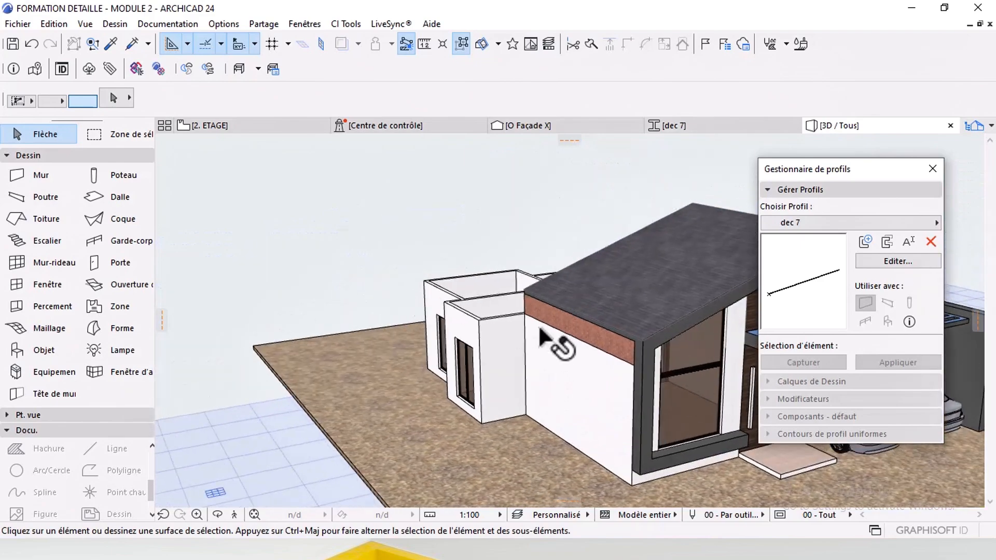
pyautogui.keyDown('shift'); pyautogui.moveTo(558, 345); pyautogui.dragTo(375, 294, button='middle'); pyautogui.keyUp('shift')
pyautogui.keyDown('shift'); pyautogui.moveTo(509, 292); pyautogui.dragTo(450, 299, button='middle'); pyautogui.keyUp('shift')
pyautogui.moveTo(564, 302)
pyautogui.keyDown('shift'); pyautogui.mouseDown(button='middle')
pyautogui.moveTo(441, 309)
pyautogui.moveTo(556, 296)
pyautogui.moveTo(483, 310)
pyautogui.moveTo(645, 312)
pyautogui.moveTo(415, 316)
pyautogui.moveTo(541, 349)
pyautogui.moveTo(351, 319)
pyautogui.moveTo(555, 301)
pyautogui.moveTo(574, 322)
pyautogui.moveTo(454, 329)
pyautogui.moveTo(597, 328)
pyautogui.moveTo(573, 311)
pyautogui.moveTo(574, 332)
pyautogui.mouseUp(button='middle'); pyautogui.keyUp('shift')
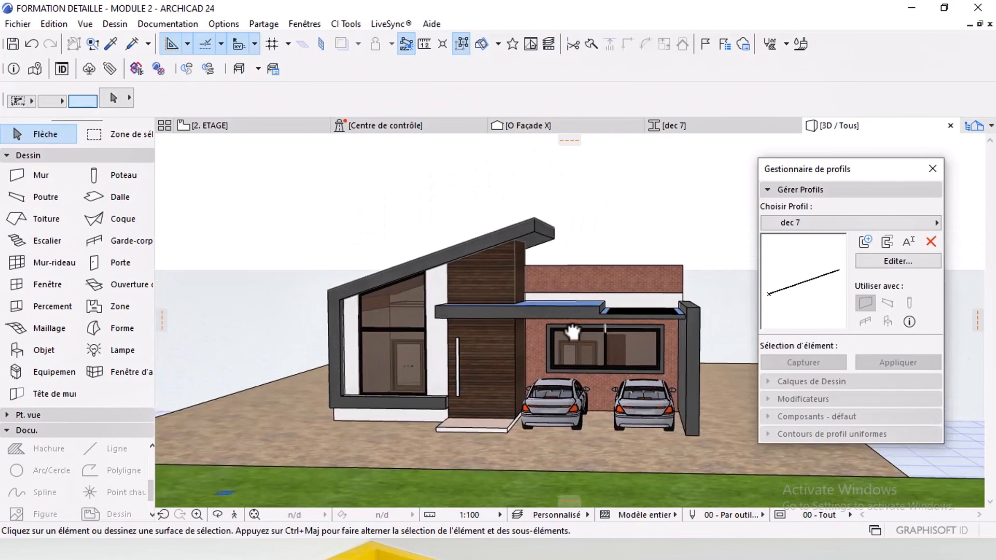